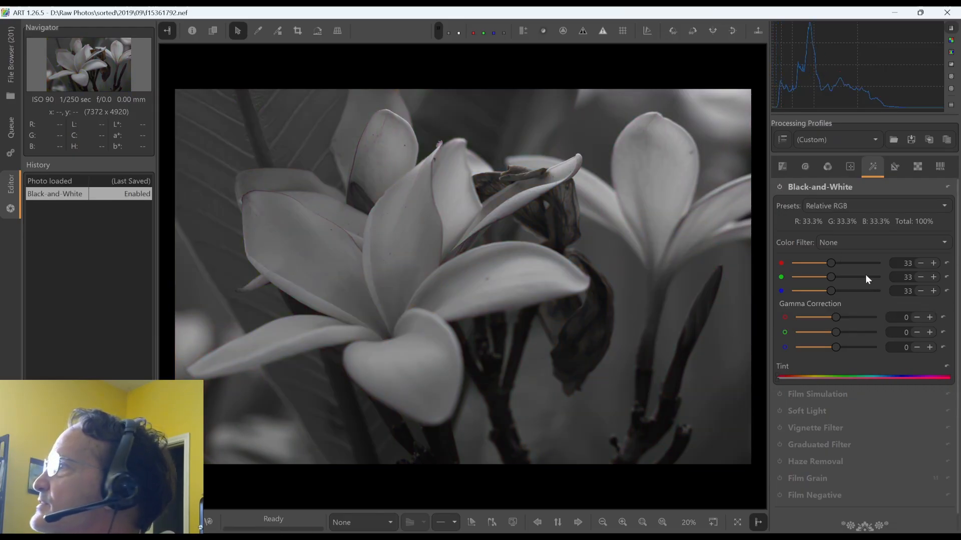
Step: Try the Normal Contrast and High contrast black-and-white presets, comparing the High contrast conversion with the color original
click(866, 205)
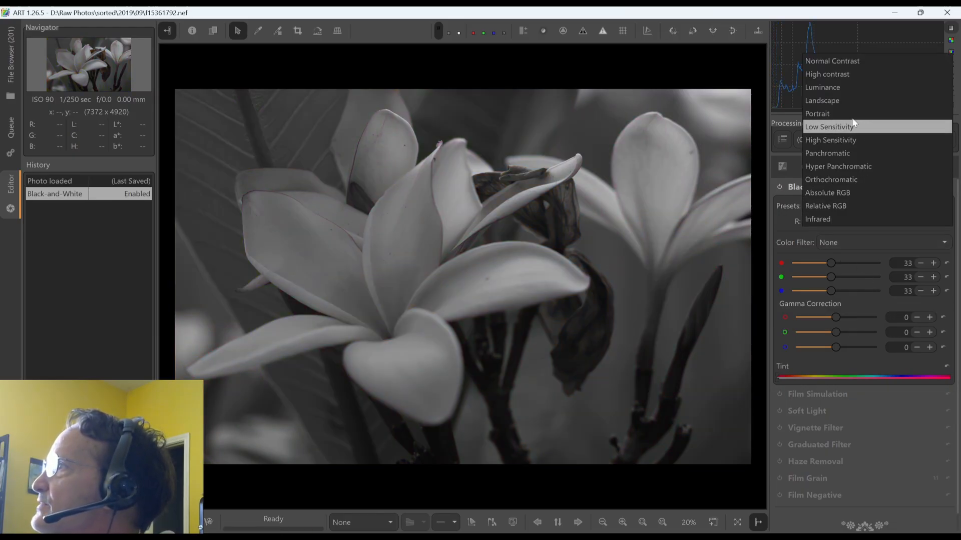
click(858, 62)
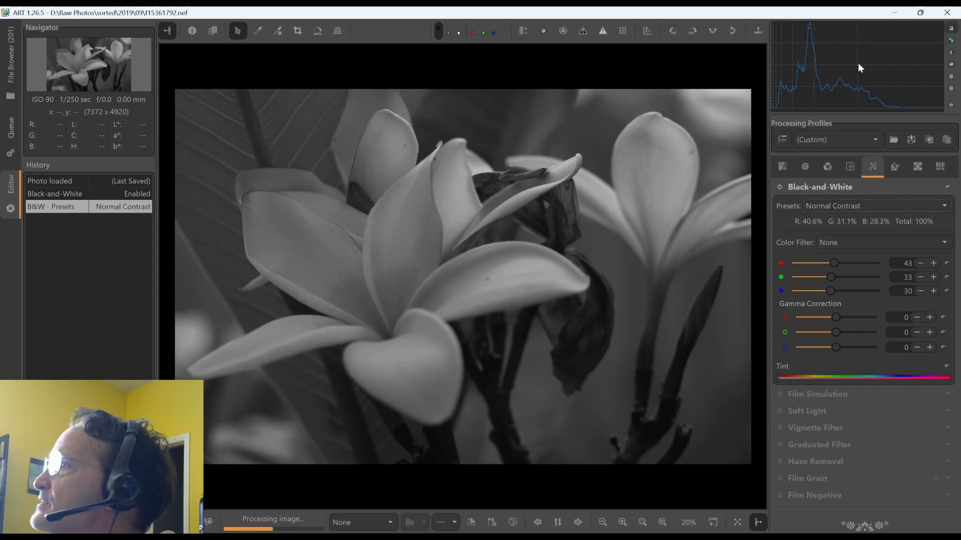
click(863, 205)
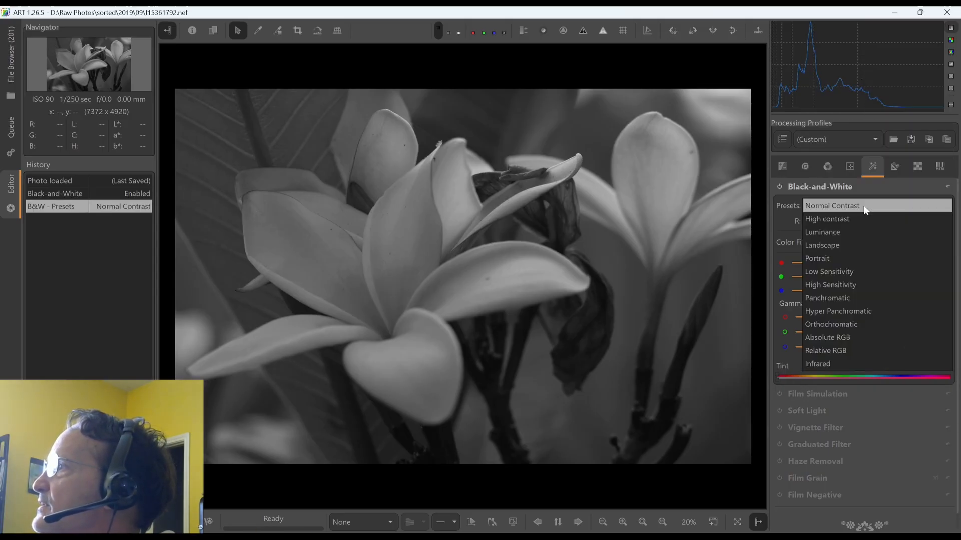
click(861, 214)
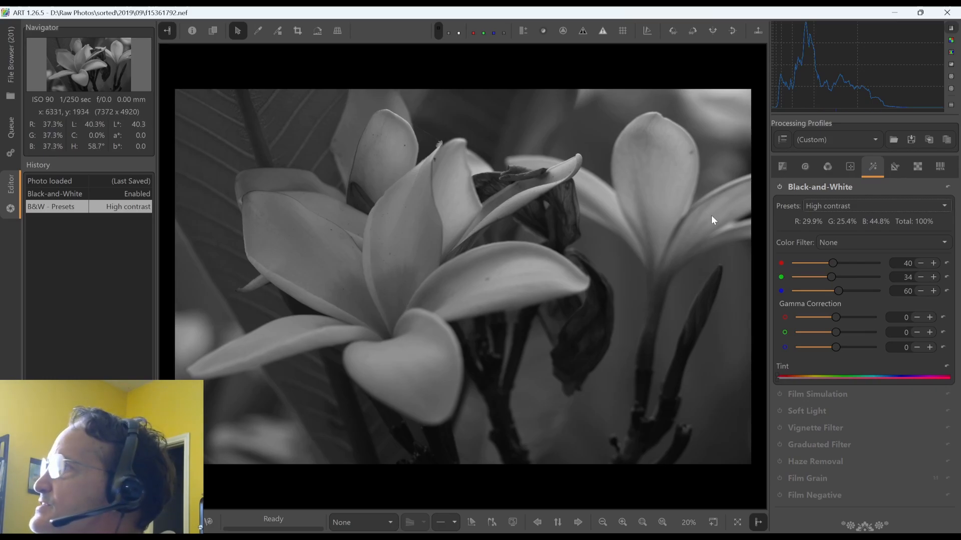
click(779, 187)
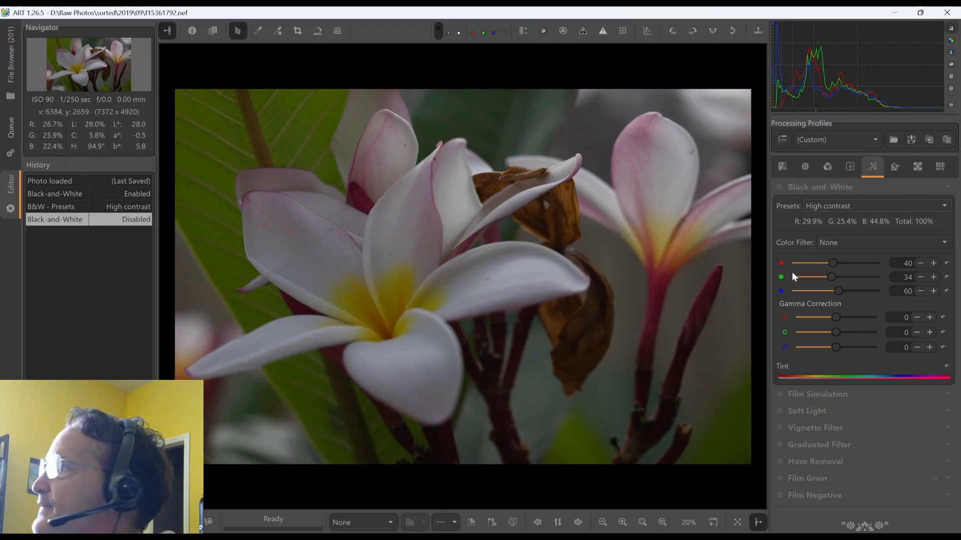
click(780, 187)
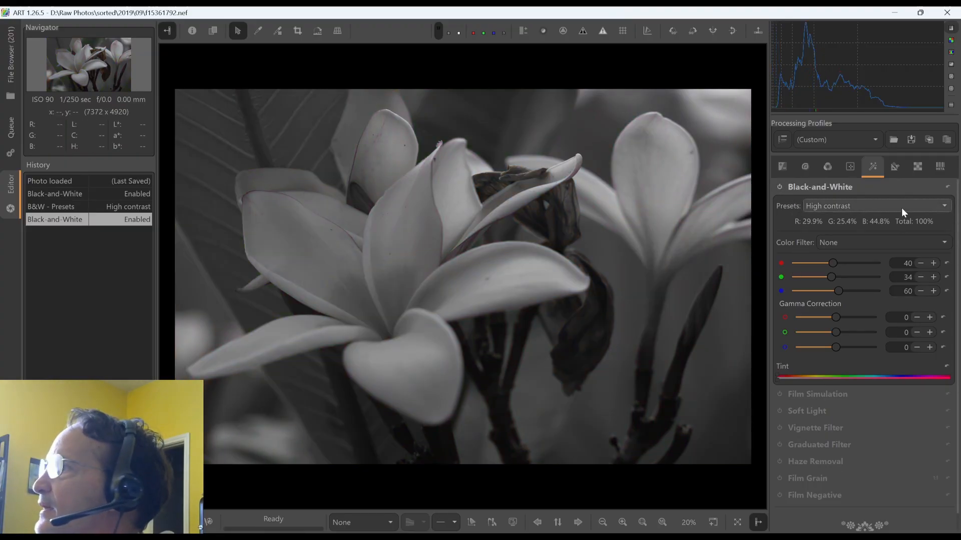
Step: Preview the flower photo with the Luminance, Landscape and Portrait black-and-white presets in turn
click(901, 208)
click(898, 218)
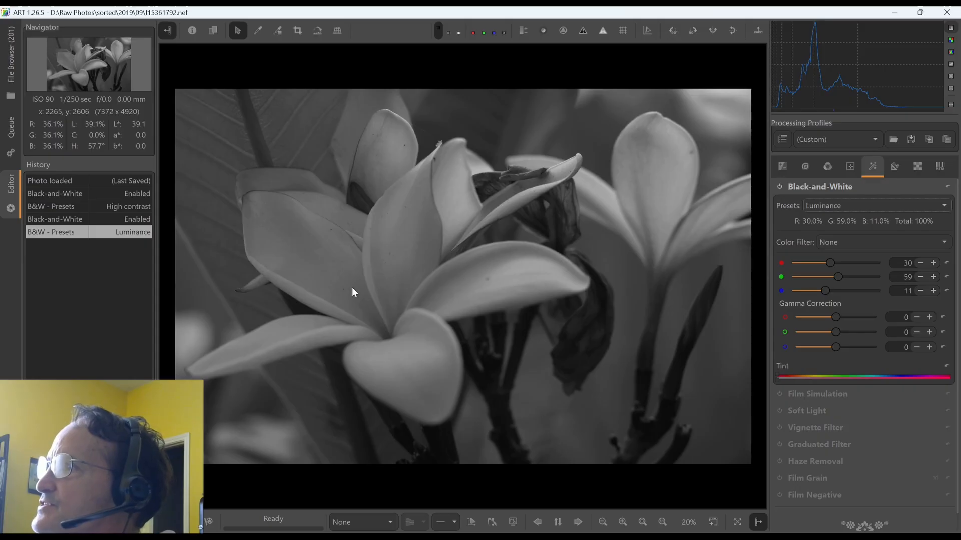
click(863, 208)
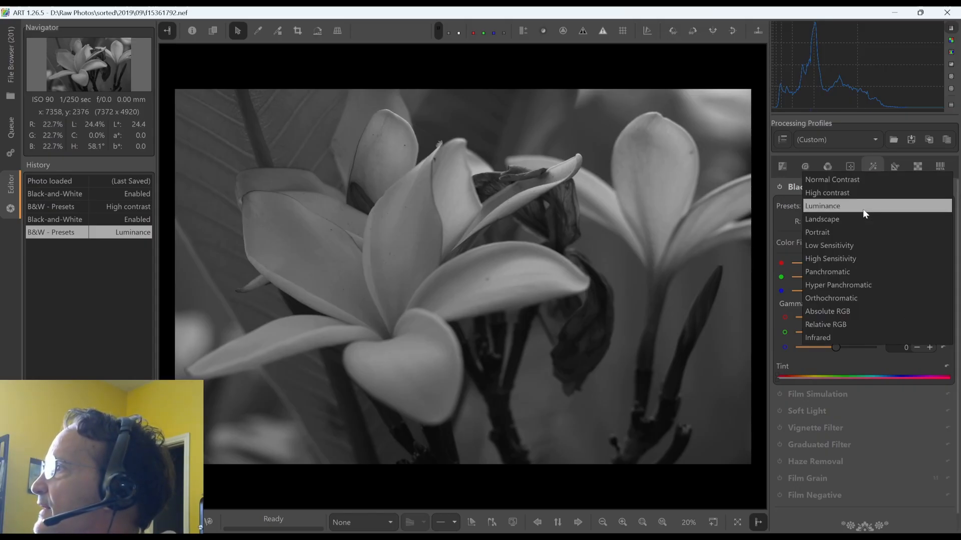
click(858, 218)
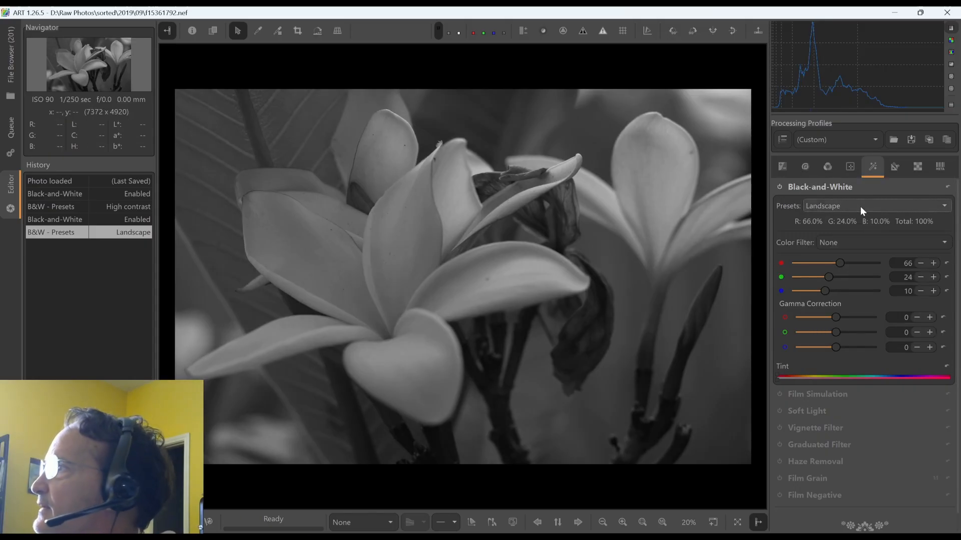
click(860, 206)
click(855, 218)
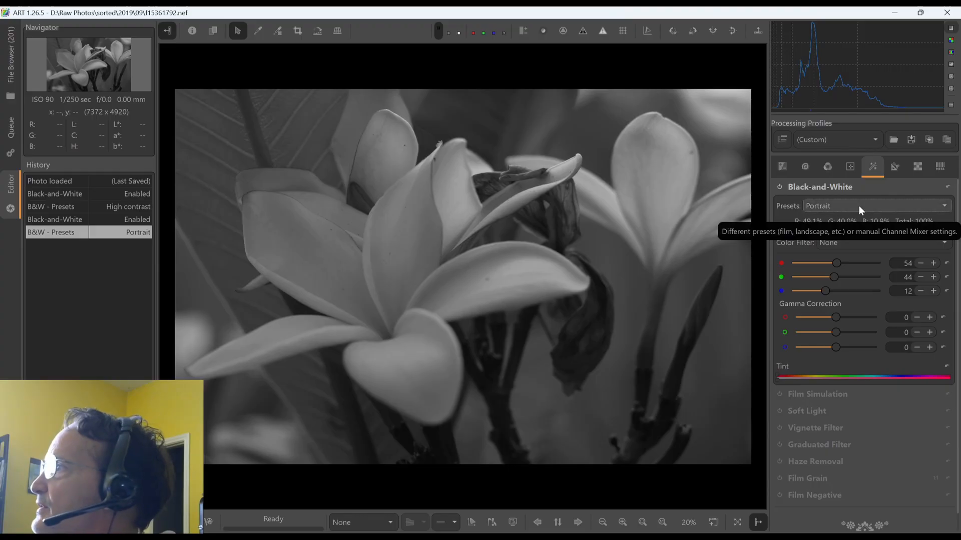
Step: Preview the Low Sensitivity, High Sensitivity and Panchromatic black-and-white presets in turn
click(859, 206)
click(856, 218)
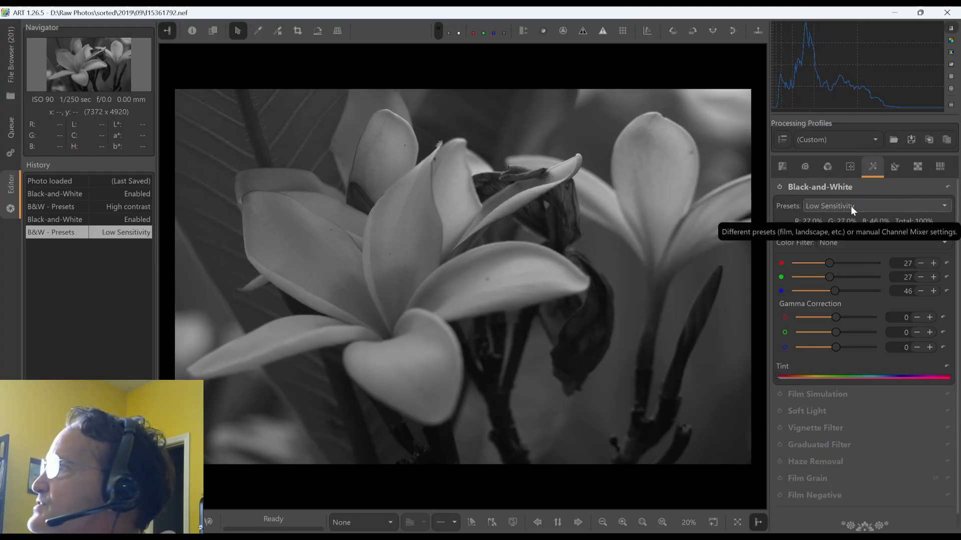
click(851, 205)
click(849, 216)
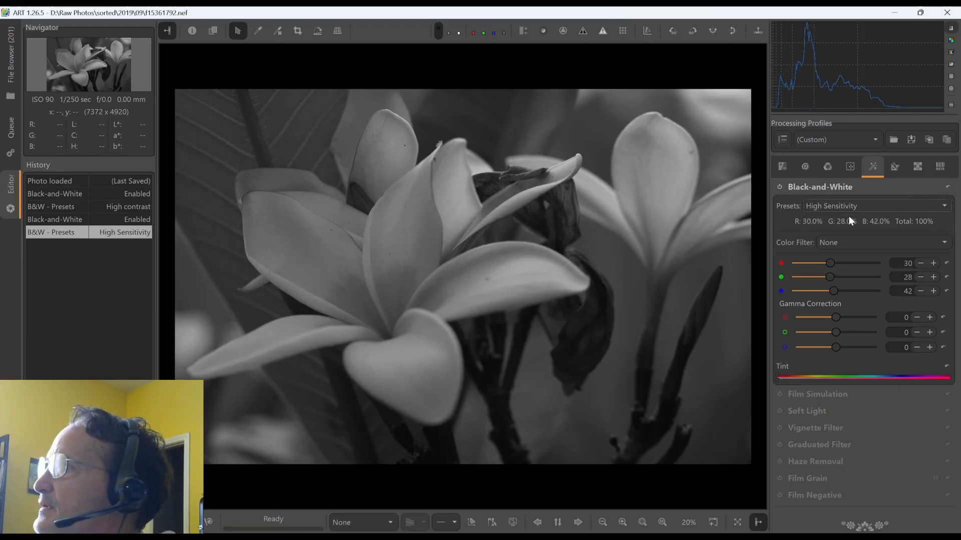
click(851, 209)
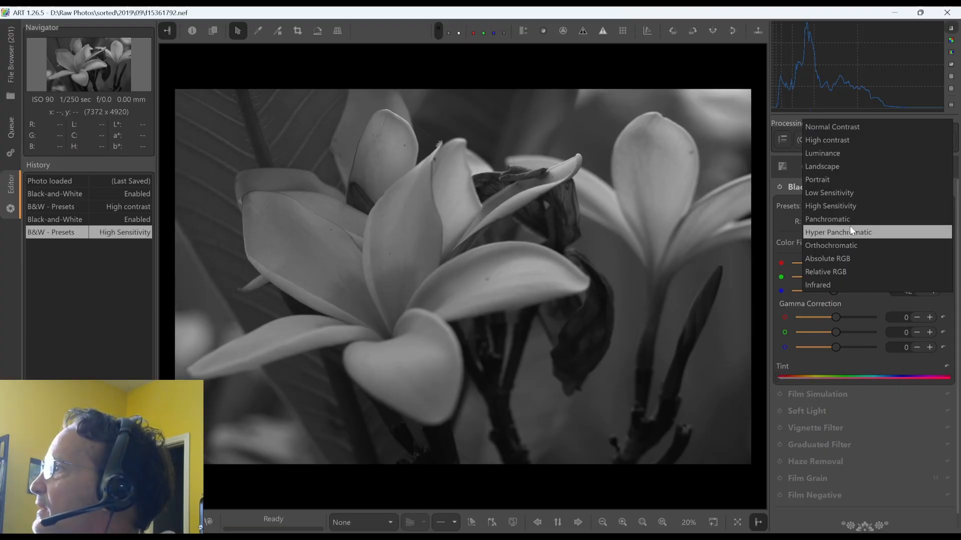
click(850, 221)
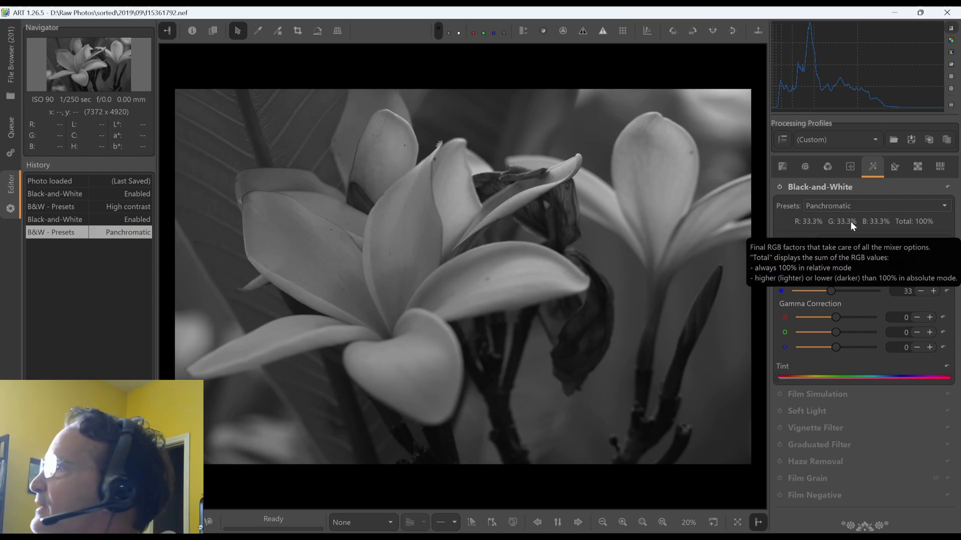
Step: Try the Hyper Panchromatic black-and-white preset, followed by Orthochromatic
click(855, 207)
click(855, 219)
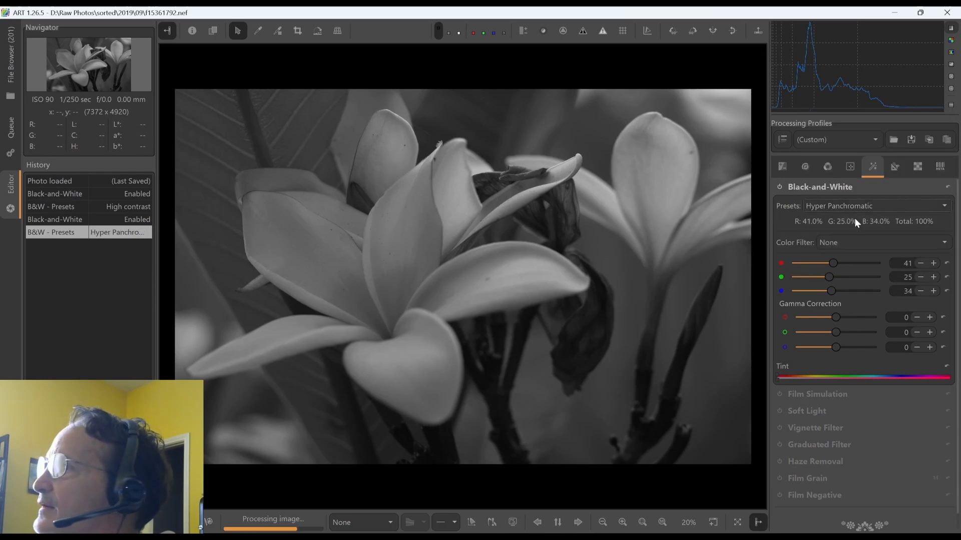
click(854, 205)
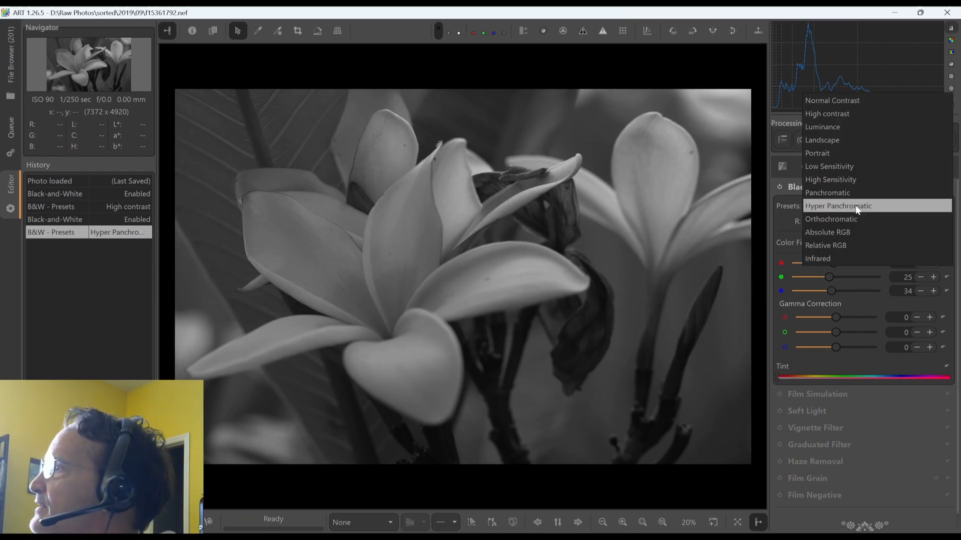
click(852, 218)
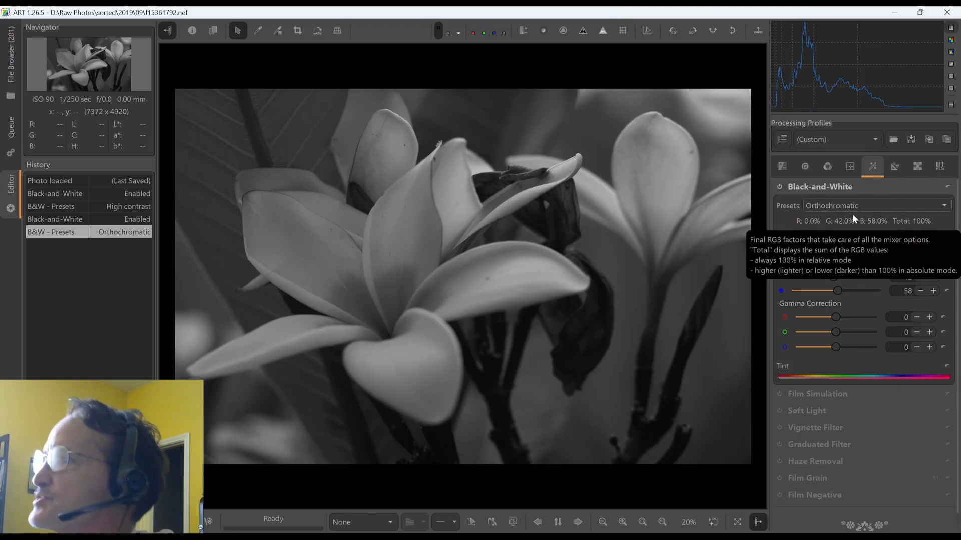
Step: Try the Absolute RGB, Relative RGB and Infrared black-and-white presets in turn
click(858, 205)
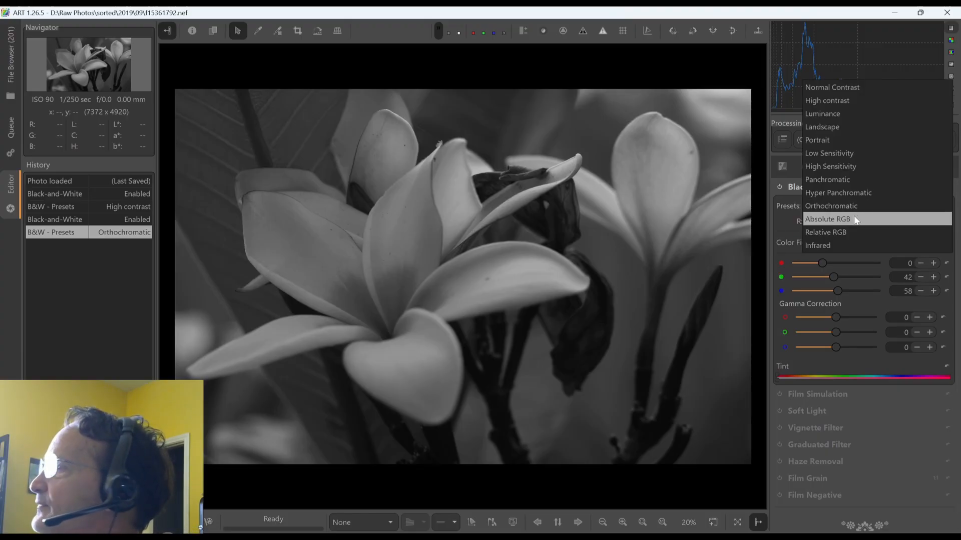
click(854, 216)
click(856, 207)
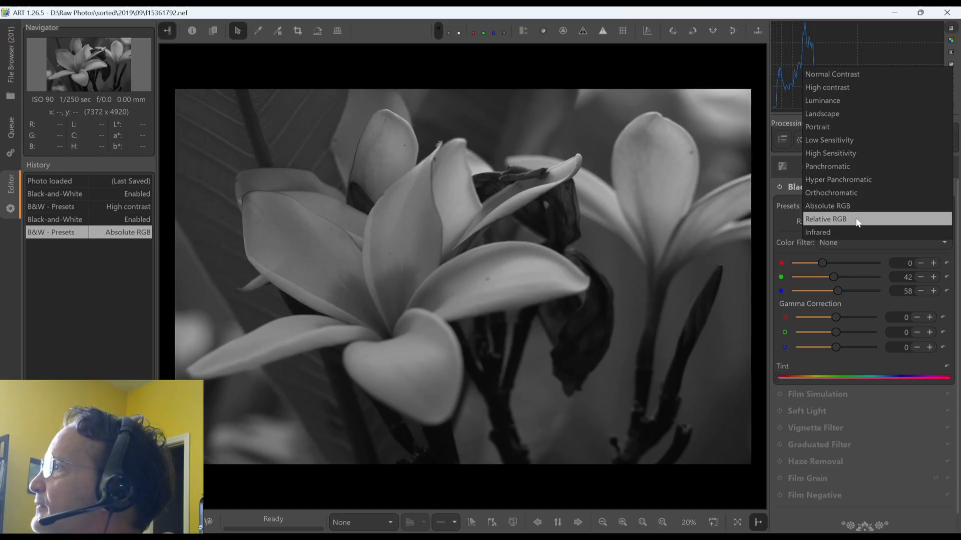
click(856, 221)
click(857, 212)
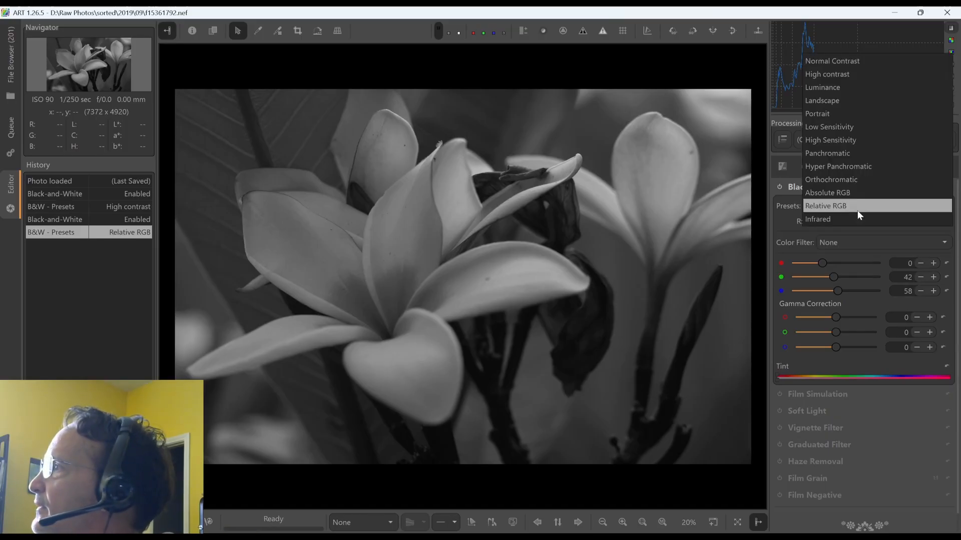
click(854, 220)
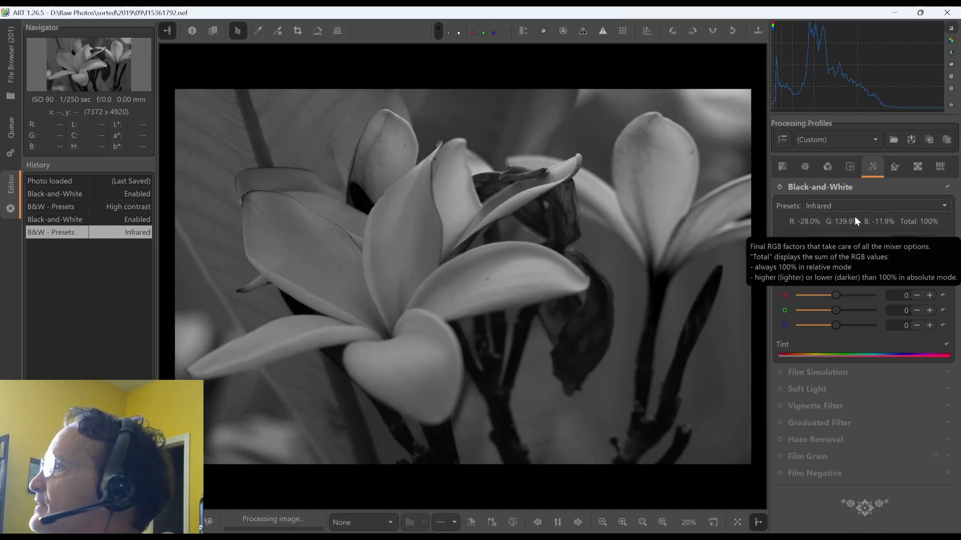
Step: Set the black-and-white preset to Orthochromatic
click(852, 209)
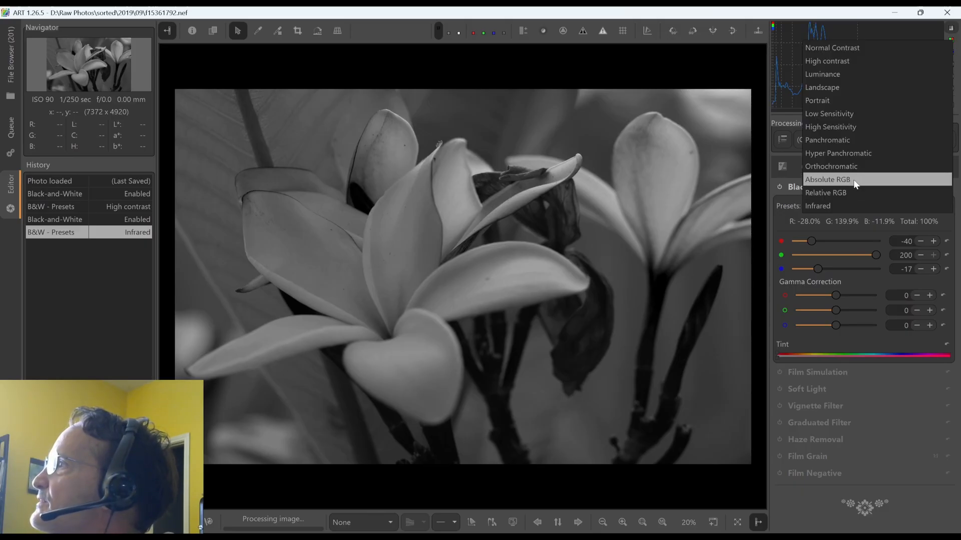
click(854, 167)
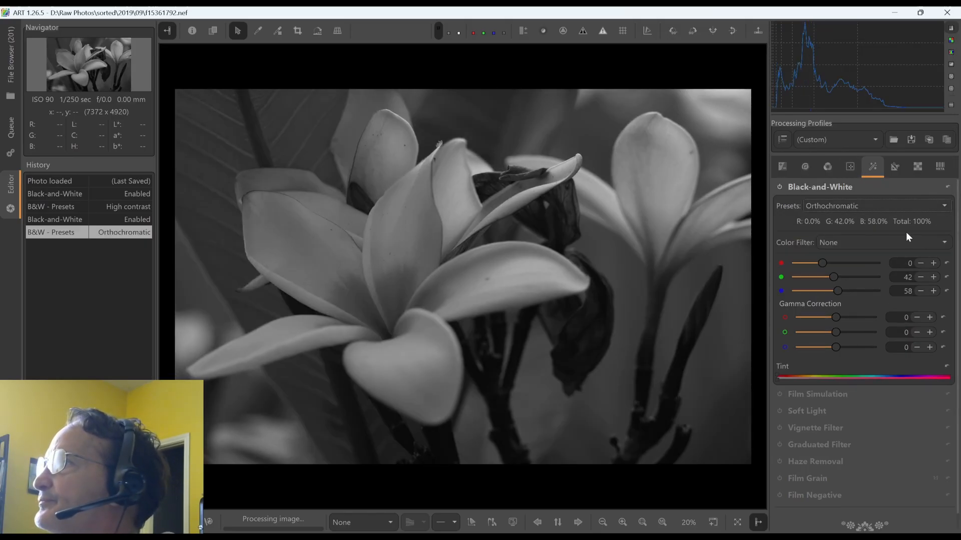
Step: Try the Red and Red-Yellow color filters on the black-and-white conversion, and return the filter to None
scroll(906, 240, down, 1)
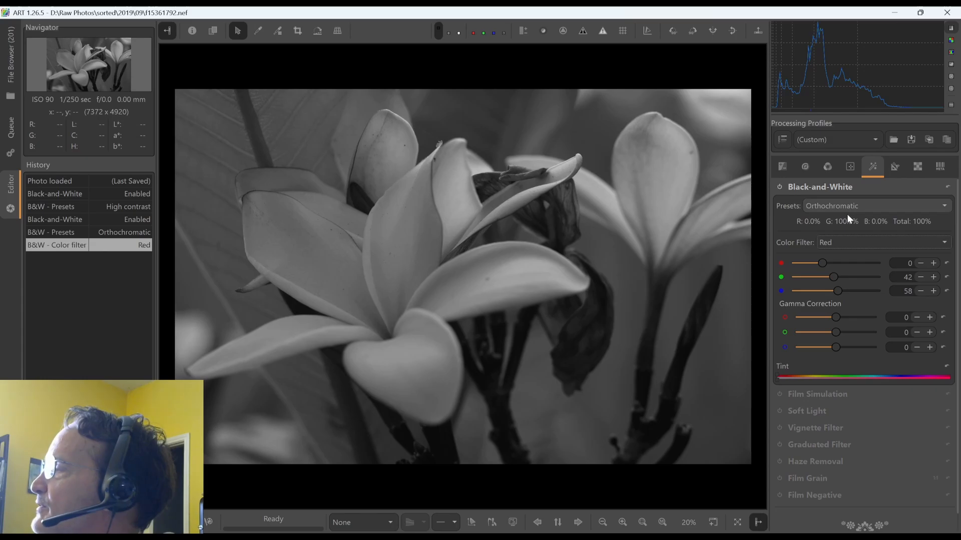
click(851, 241)
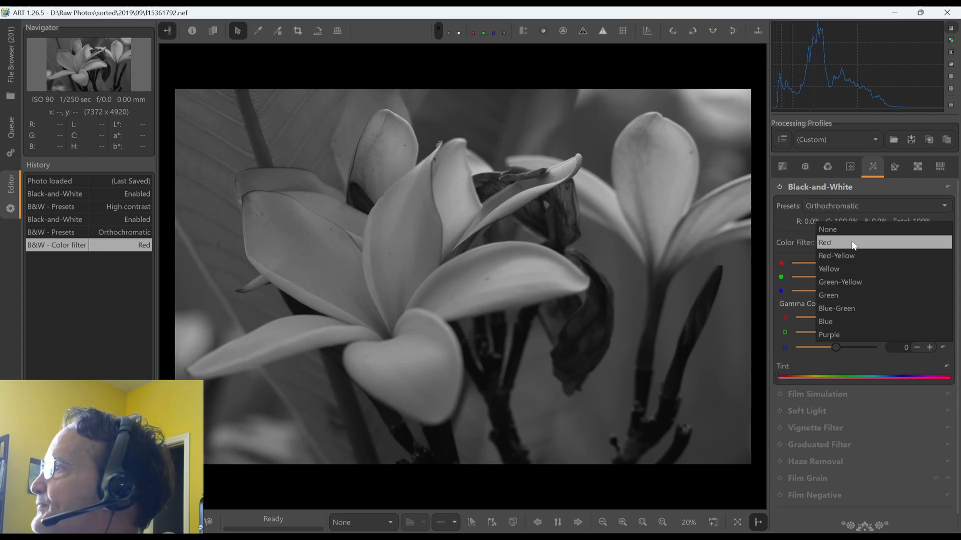
click(849, 251)
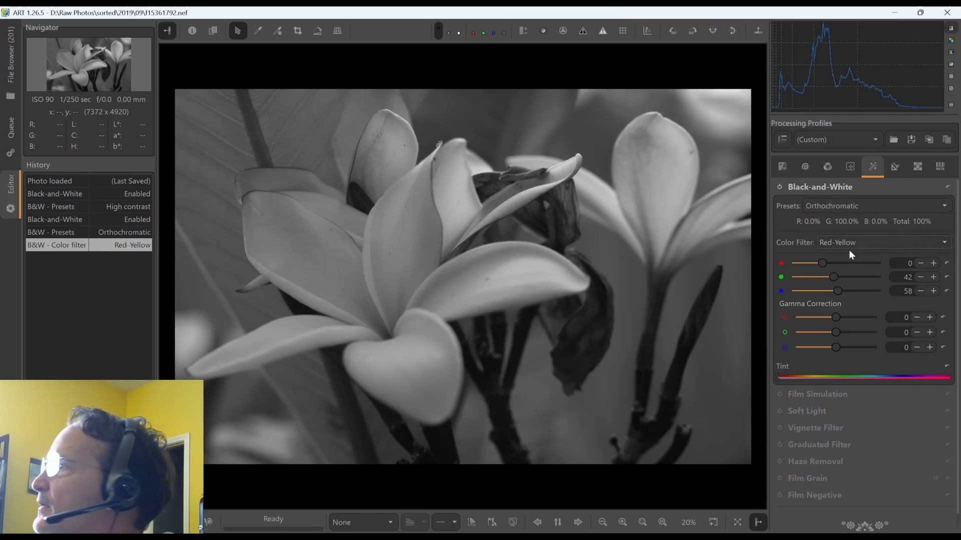
click(850, 245)
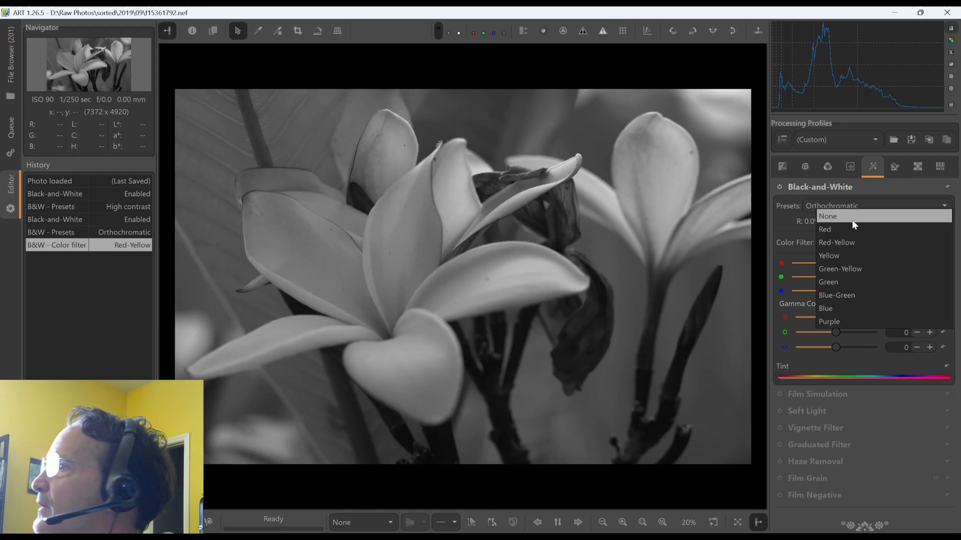
click(852, 221)
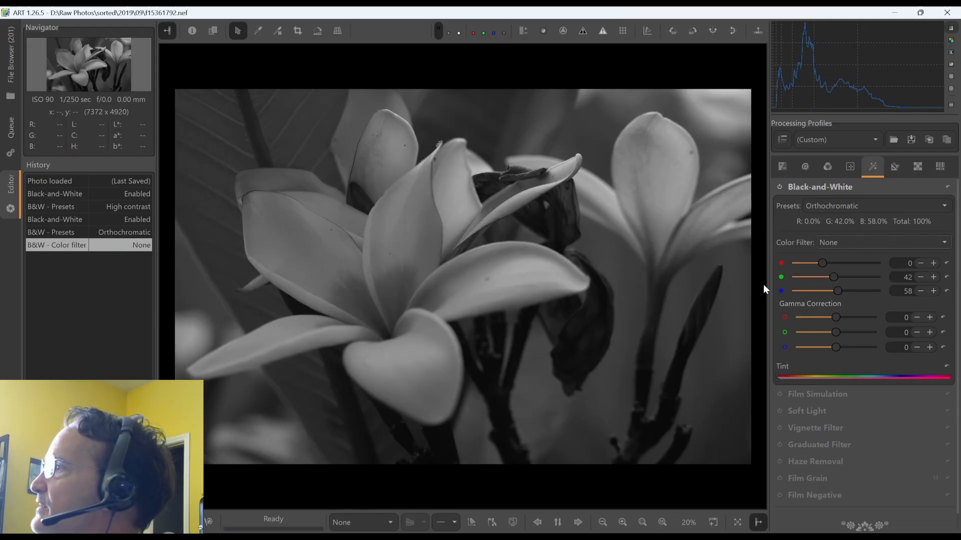
Step: Preview the Red-Yellow, Yellow and Green-Yellow color filters in turn on the Orthochromatic conversion
click(848, 242)
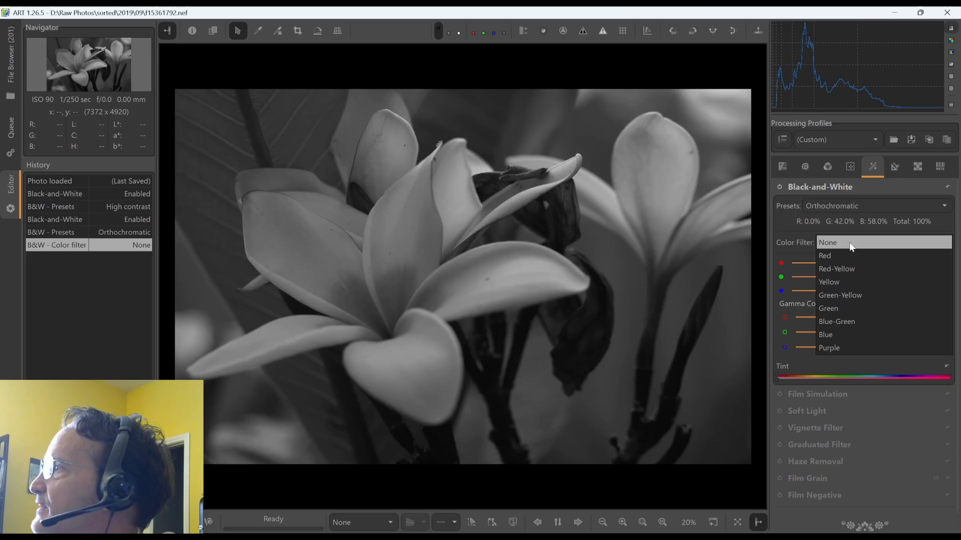
click(845, 268)
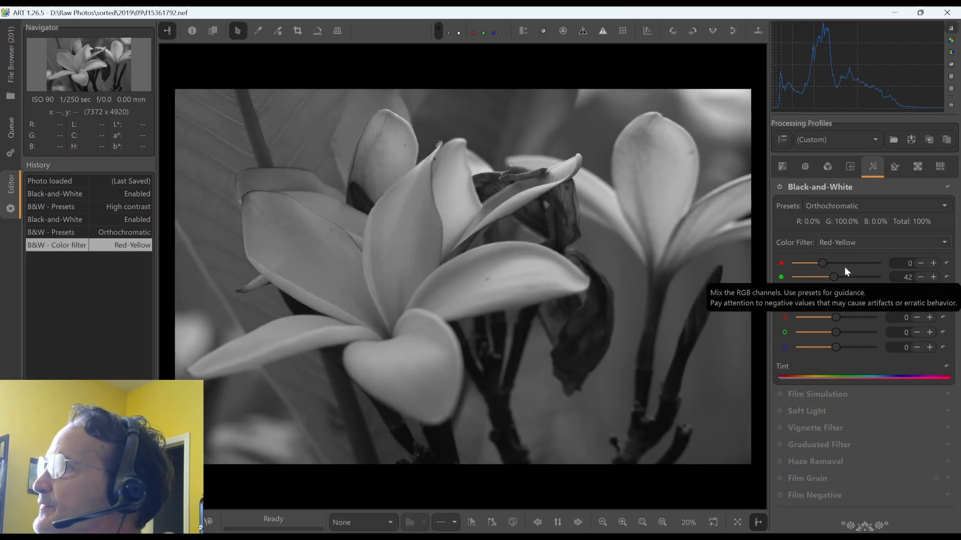
click(846, 242)
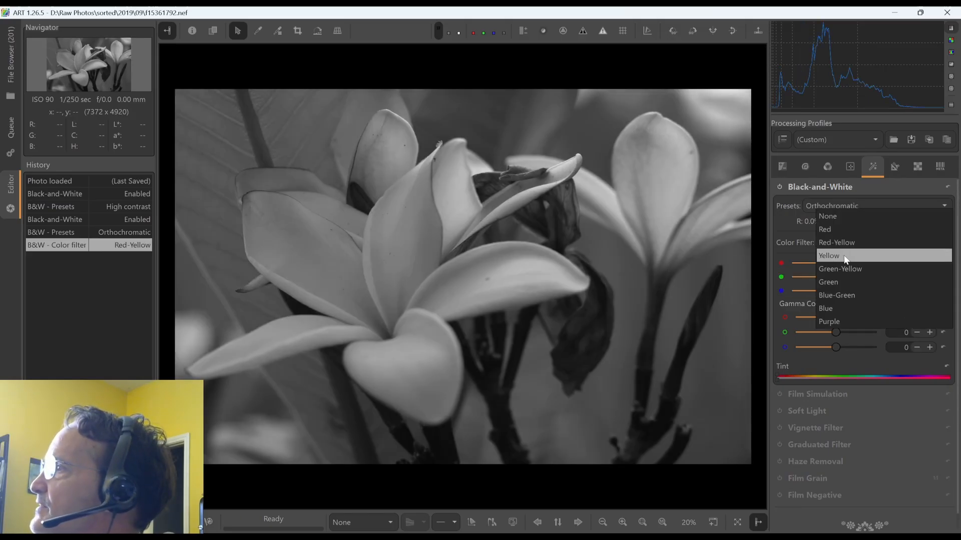
click(844, 255)
click(845, 244)
click(845, 254)
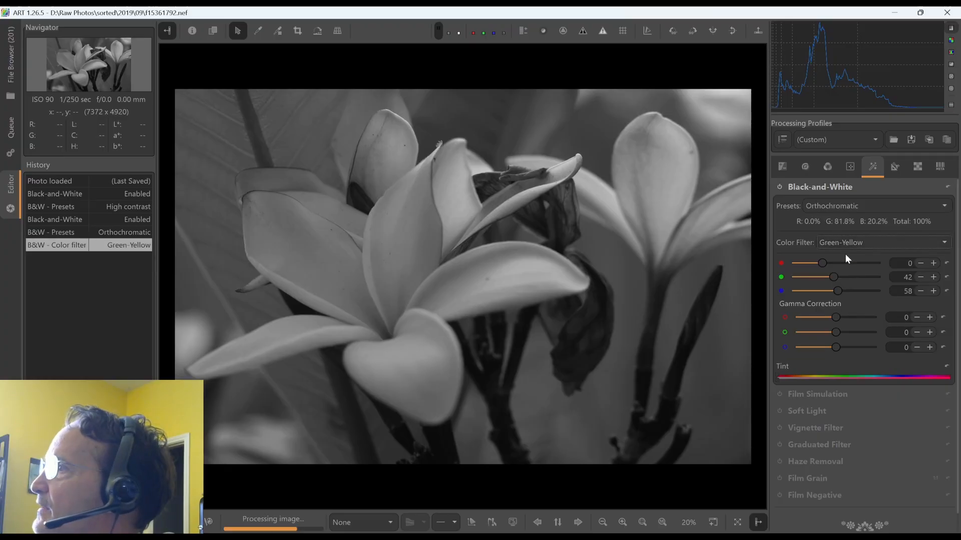
Step: Preview the Green, Blue-Green and Blue color filters in turn on the Orthochromatic conversion
click(849, 251)
click(847, 254)
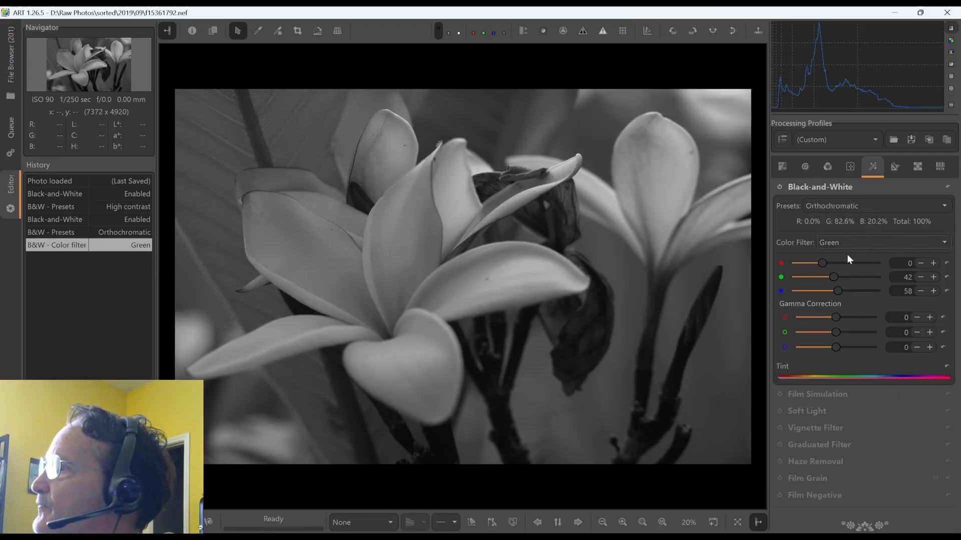
click(848, 244)
click(848, 255)
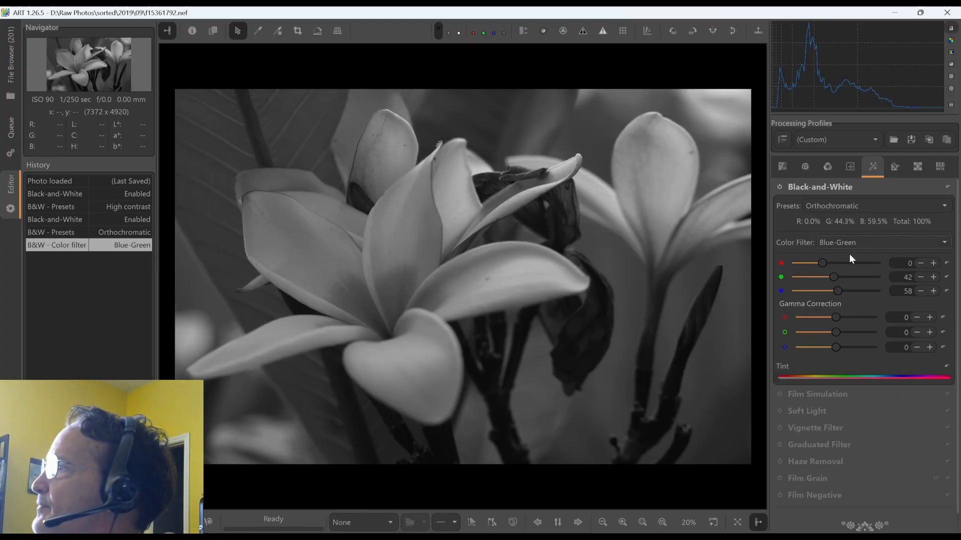
click(850, 242)
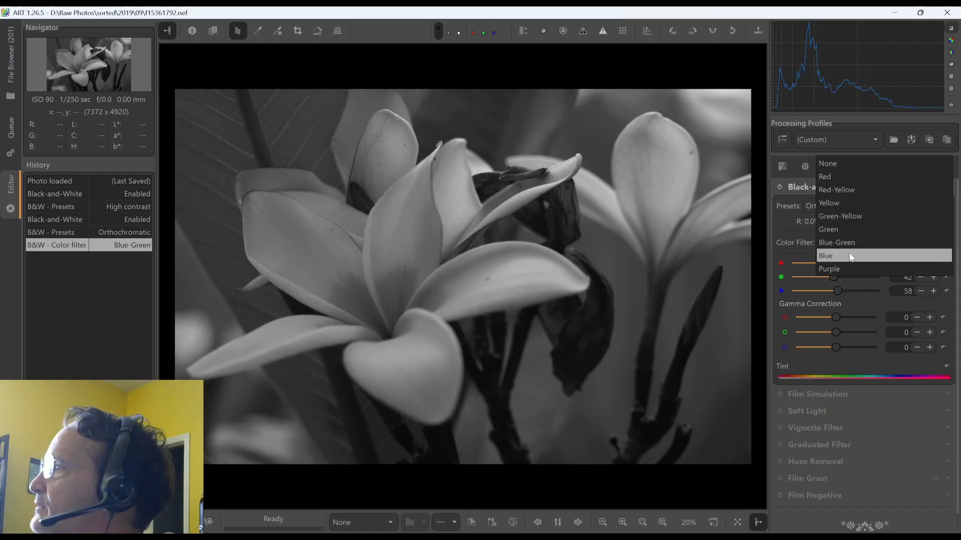
click(849, 252)
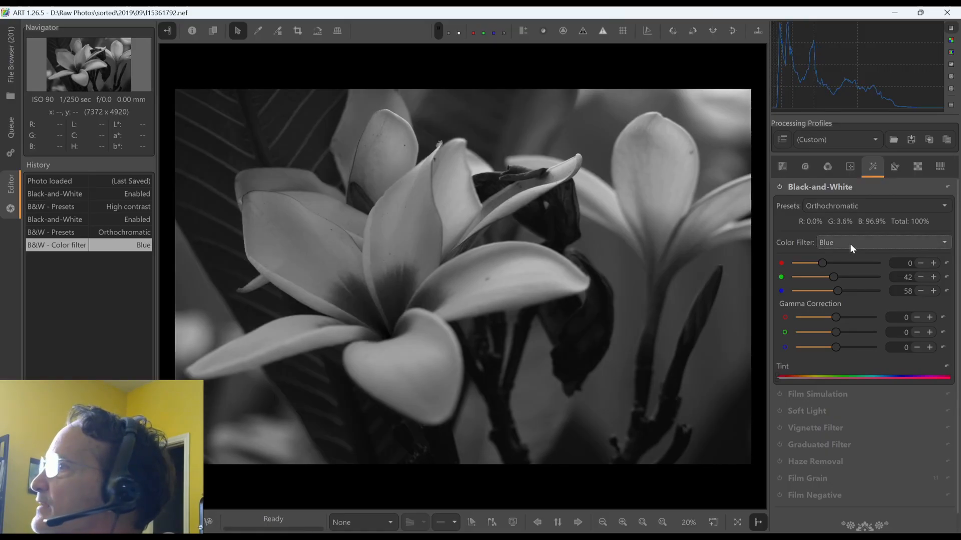
Step: Try the Purple color filter on the black-and-white conversion and return the filter to Blue
click(850, 244)
click(848, 251)
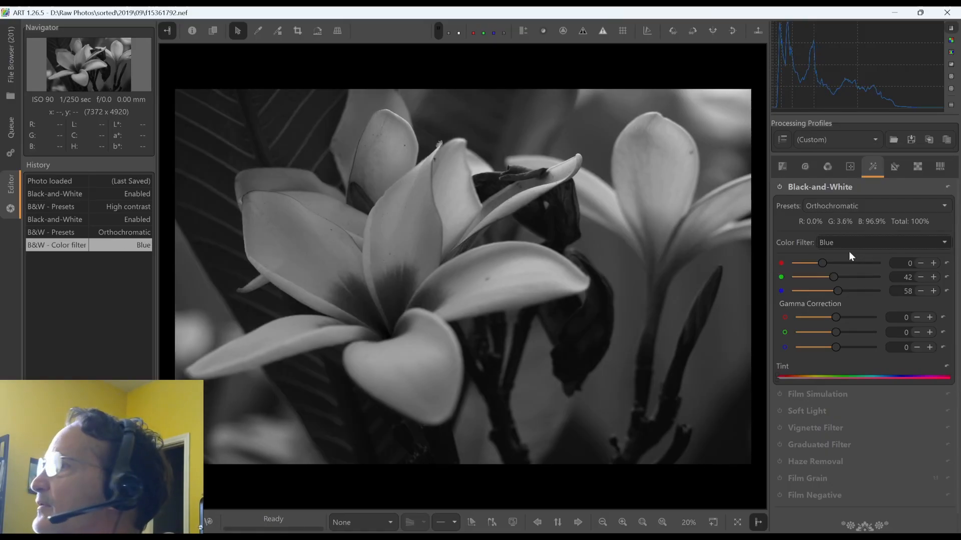
click(848, 245)
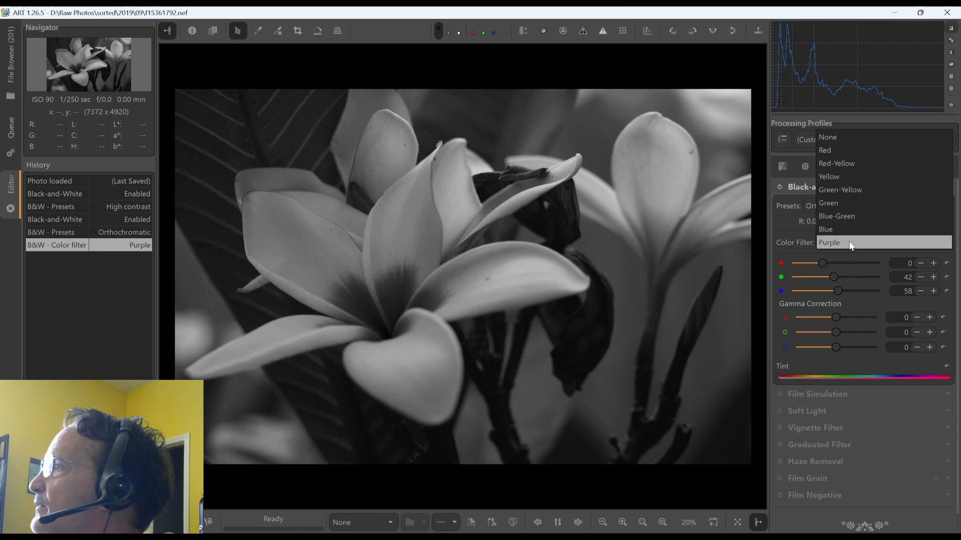
key(Escape)
scroll(848, 234, up, 1)
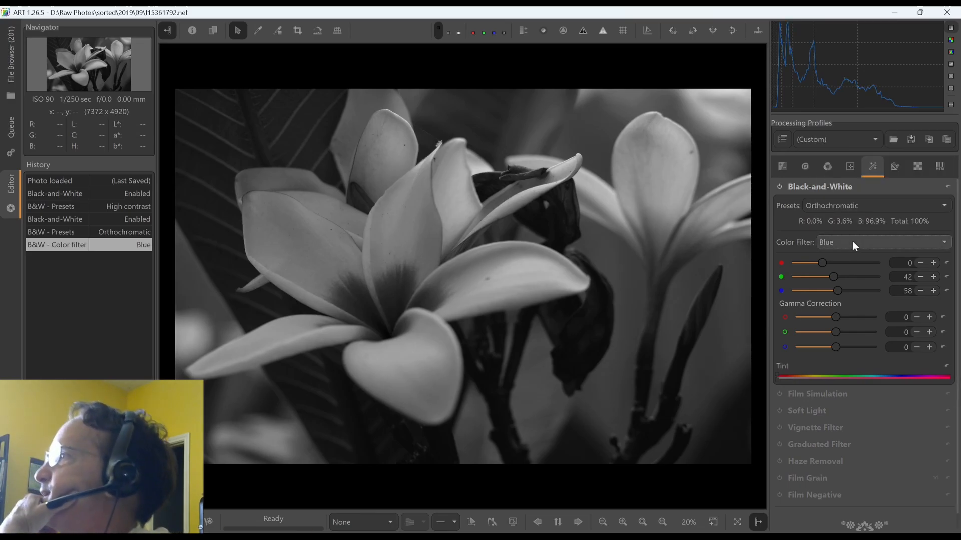
Step: Compare the conversion with the color filter at None, and set the color filter back to Blue
click(853, 241)
click(854, 151)
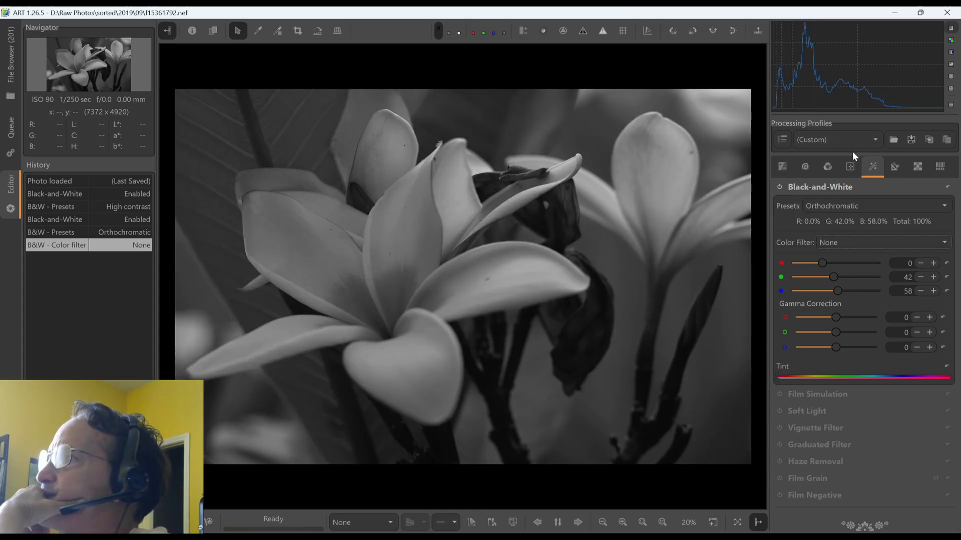
click(856, 240)
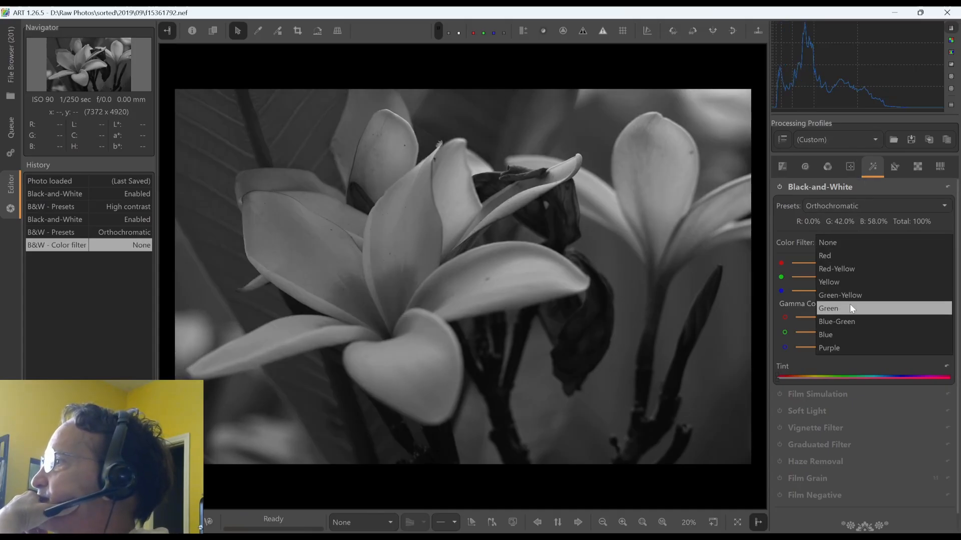
click(848, 334)
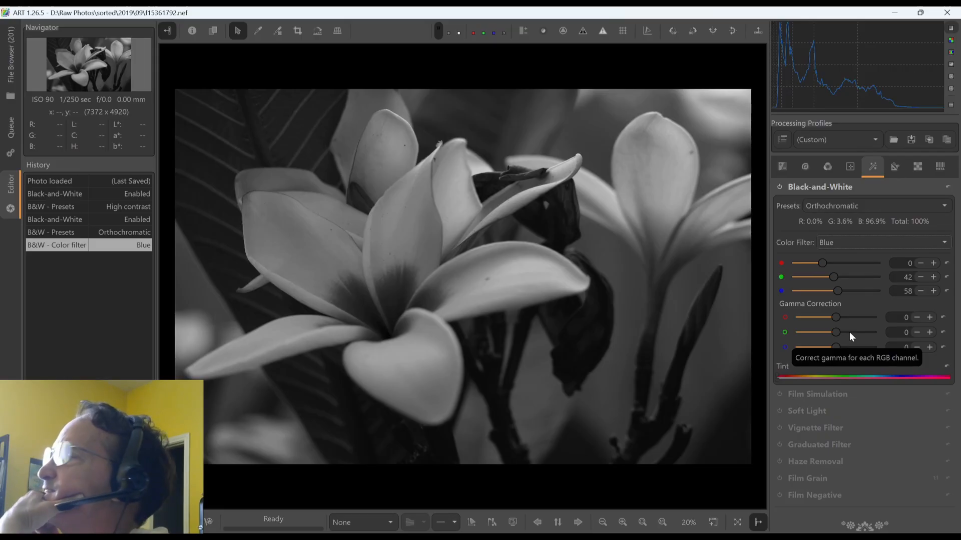
Step: Collapse the Black-and-White tool and expand the settings of the Exposure tool
click(857, 189)
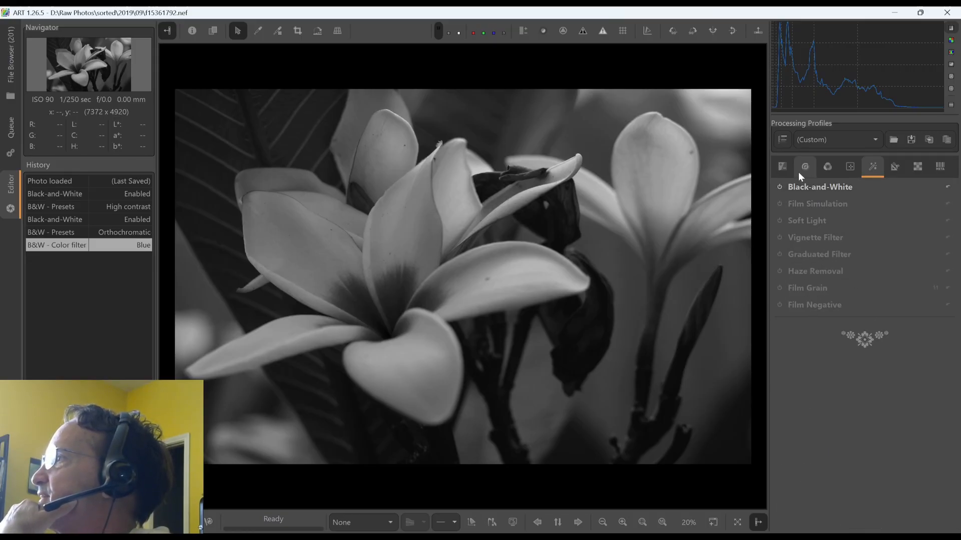
click(782, 168)
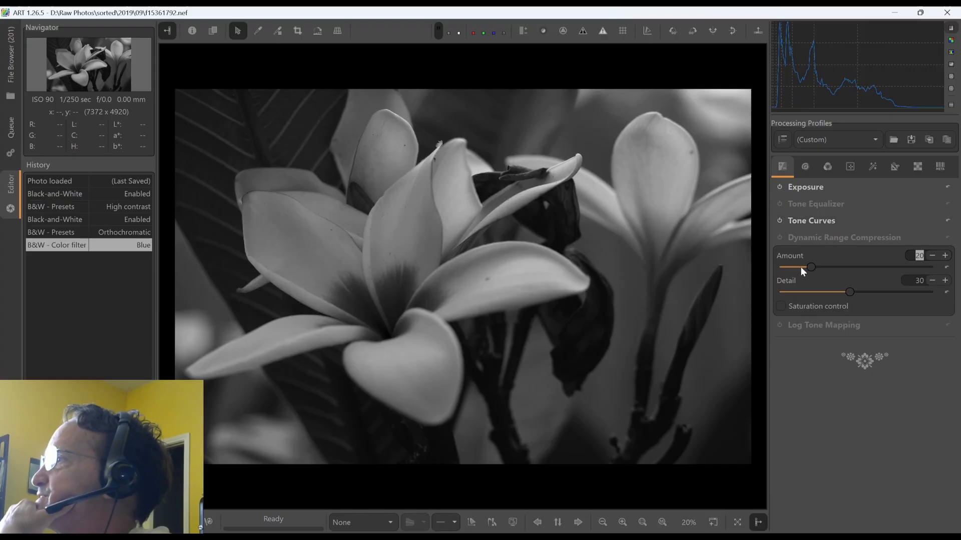
click(815, 190)
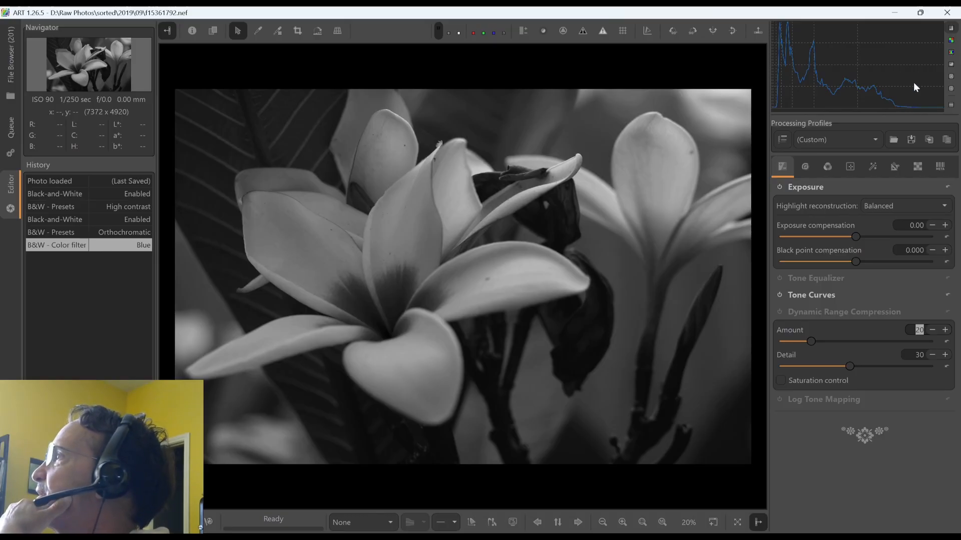
Step: Examine the photo's raw histogram, RGB Parade, Waveform and vectorscope displays, and compare the raw histogram with the regular histogram
click(950, 41)
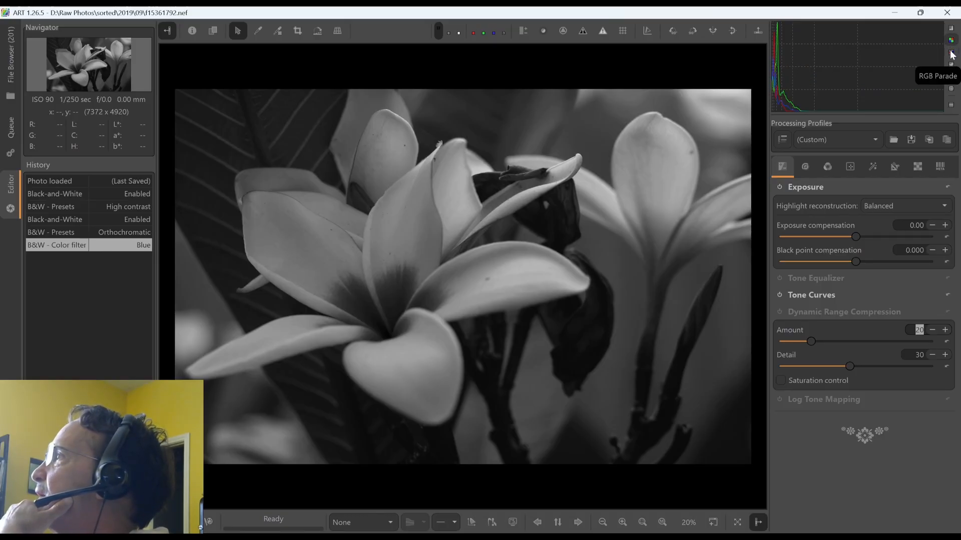
click(950, 52)
click(950, 64)
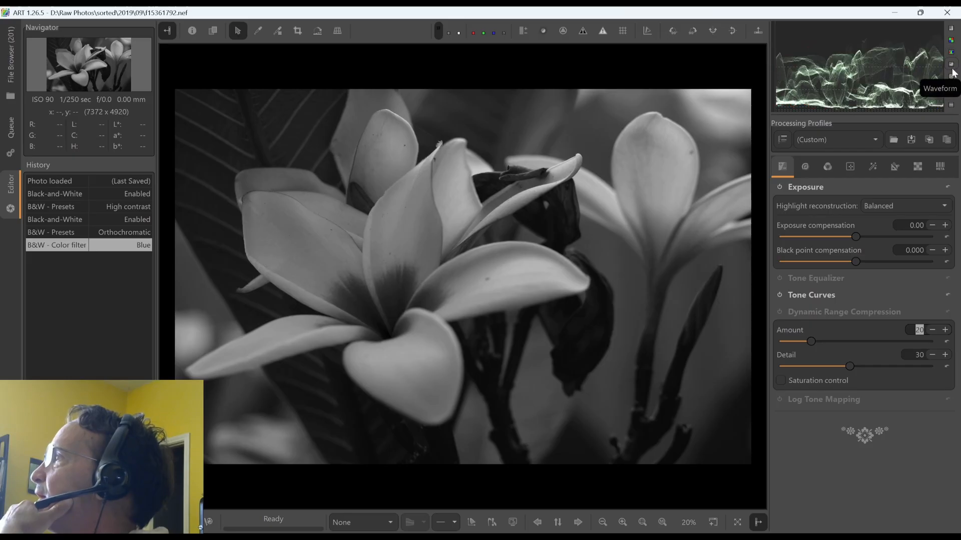
click(950, 76)
click(952, 89)
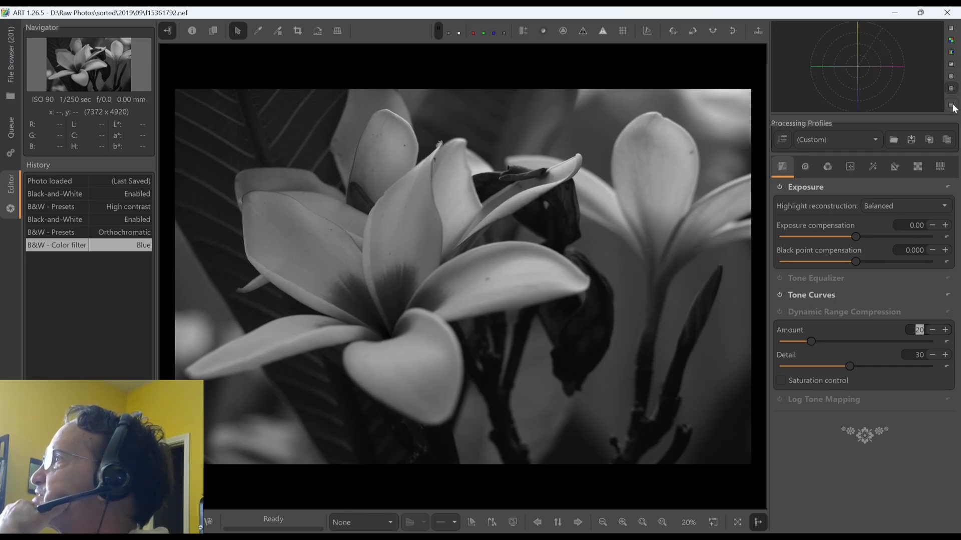
click(952, 41)
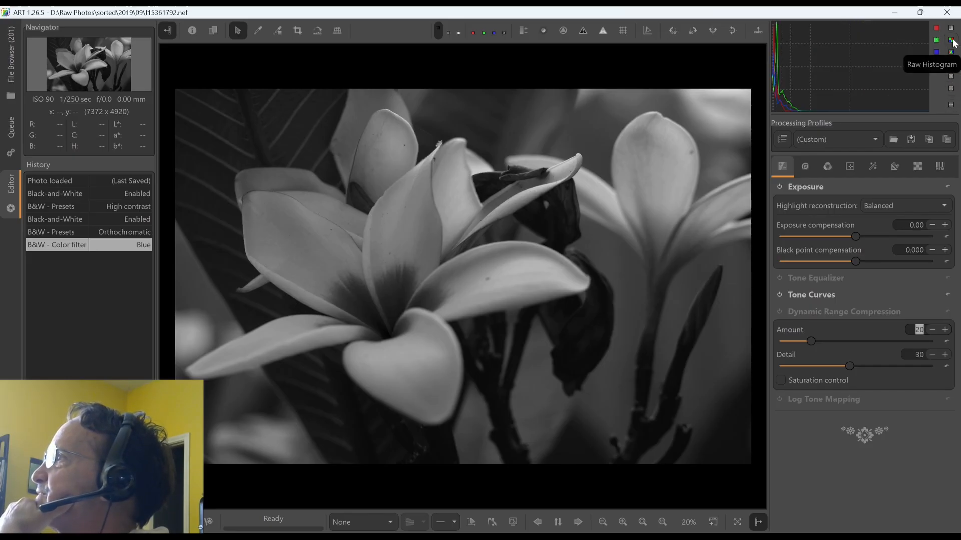
click(953, 32)
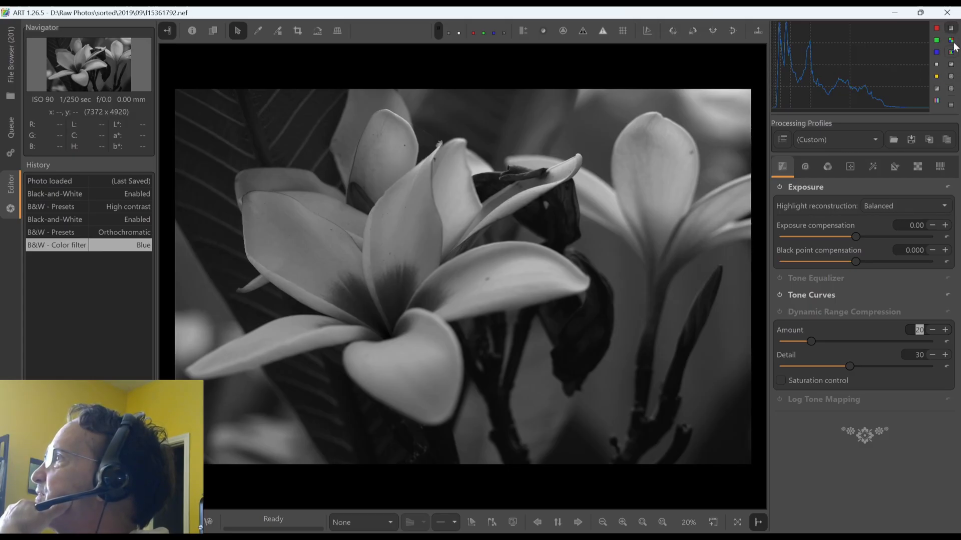
click(952, 42)
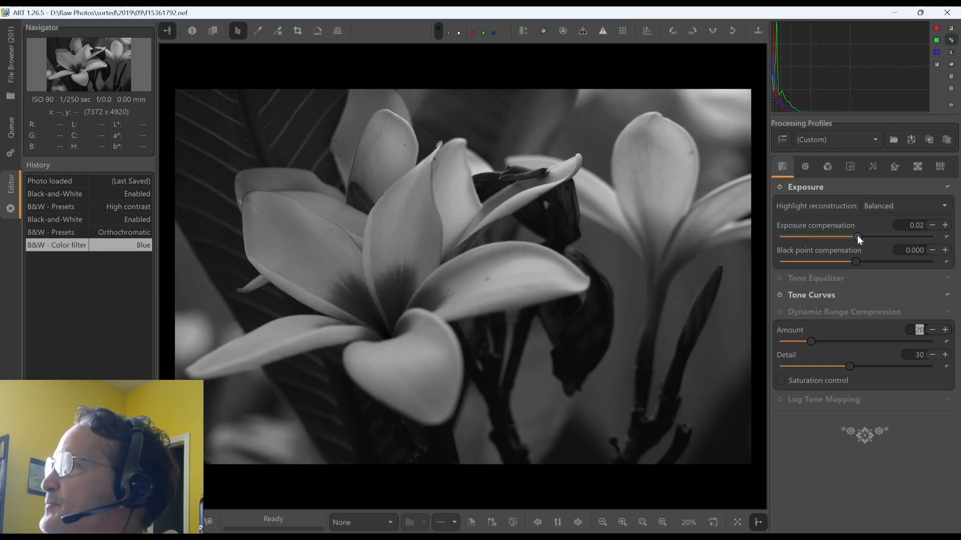
Step: Try an exposure compensation of 0.78, check it on the regular histogram, and reset the Exposure tool to its defaults
drag(855, 238, 884, 239)
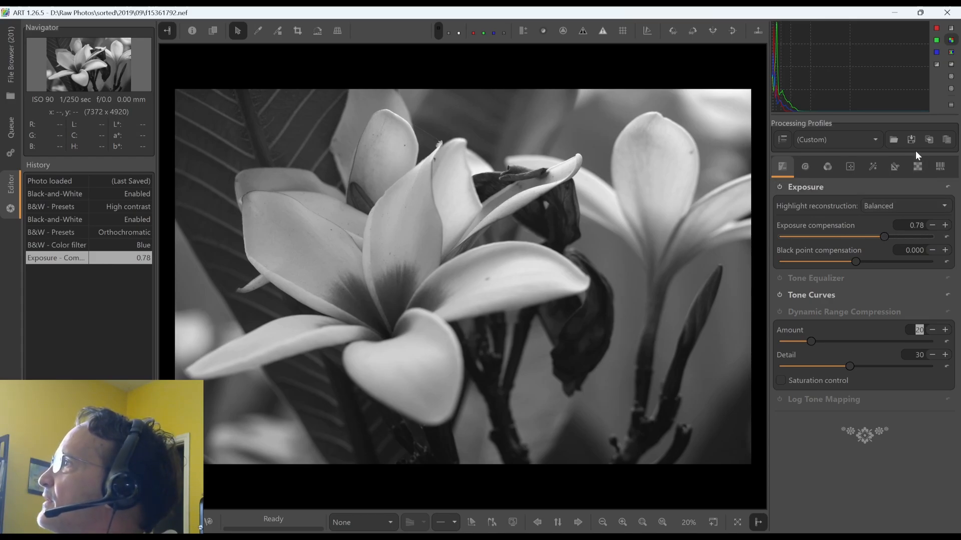
click(951, 31)
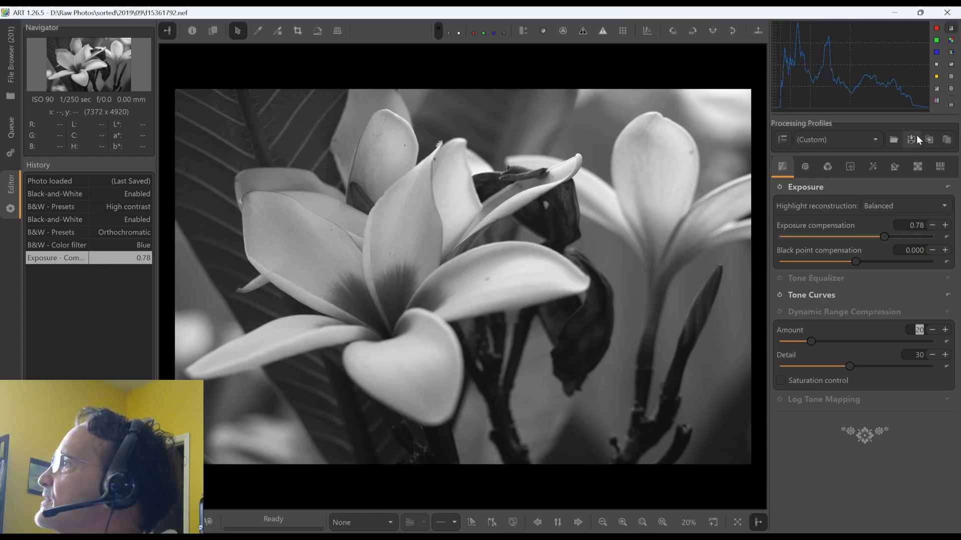
click(948, 188)
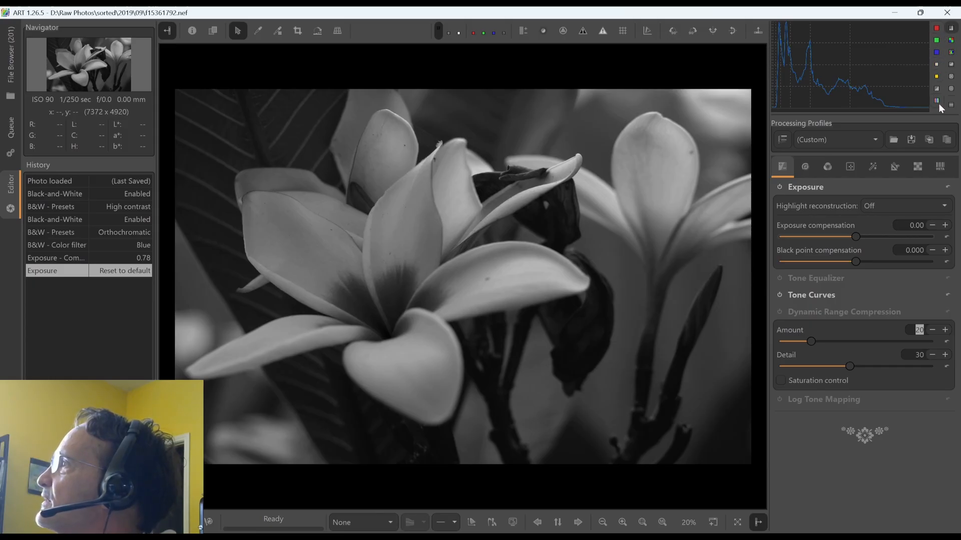
Step: Change the histogram's scaling mode, and toggle the luminance and blue histograms to compare them, leaving luminance hidden and blue shown
click(936, 88)
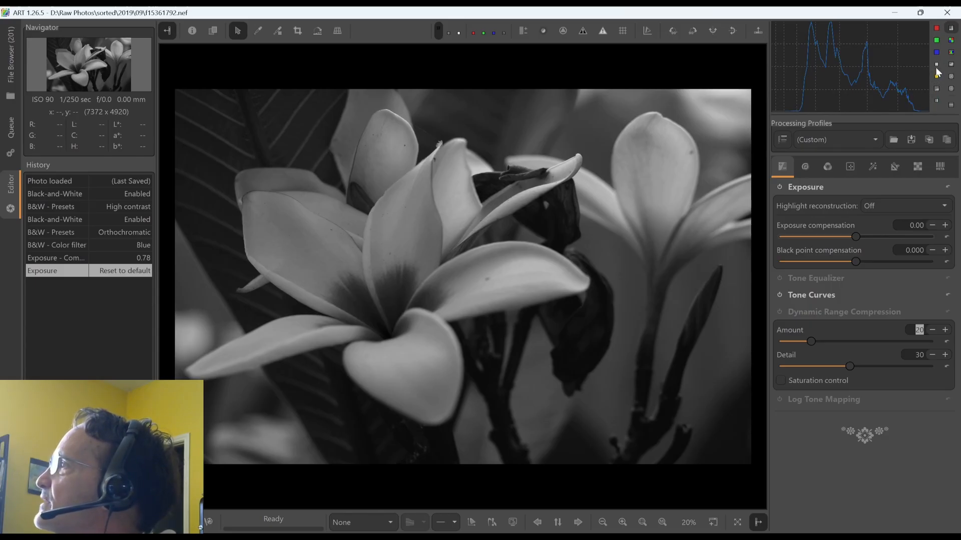
click(936, 66)
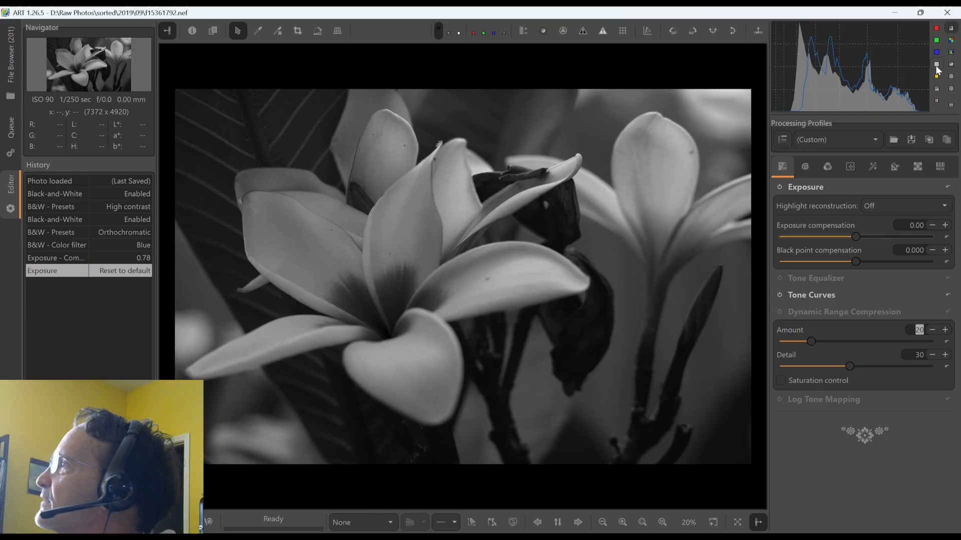
click(936, 65)
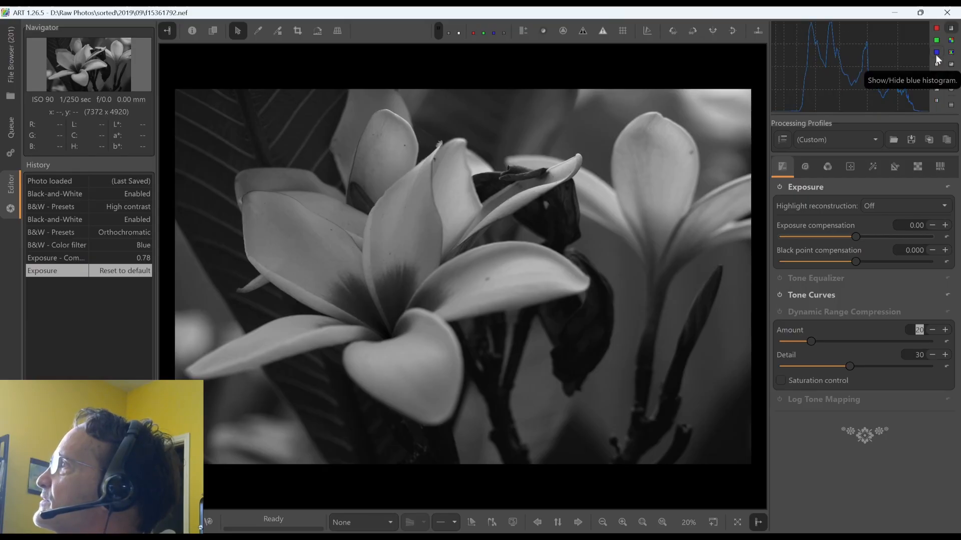
click(936, 54)
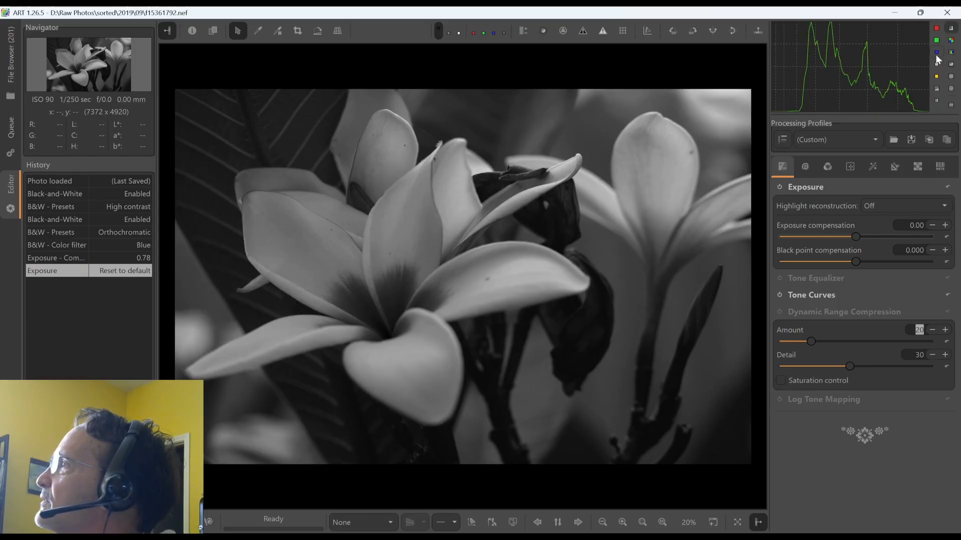
click(935, 54)
click(935, 54)
click(936, 54)
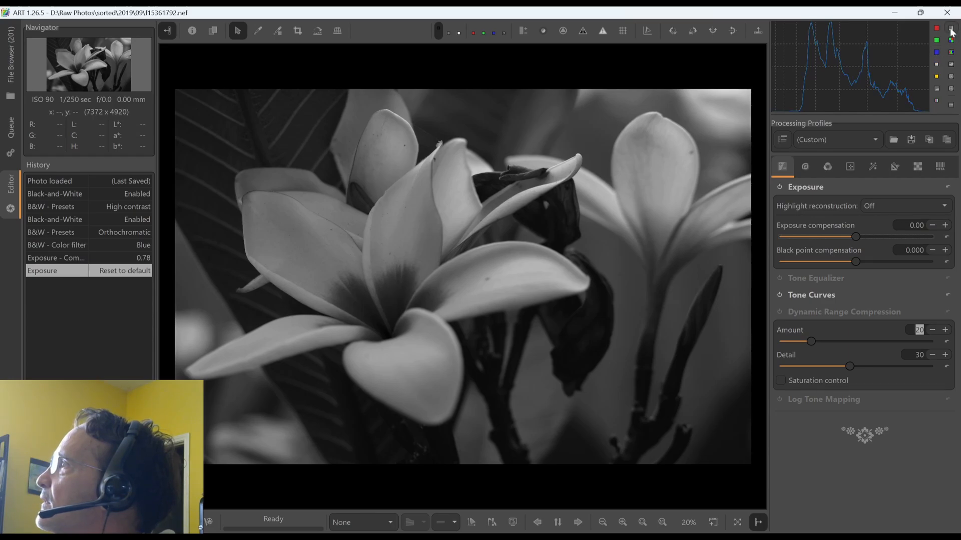
Step: Switch between the raw and regular histograms to compare them with the new scaling, ending on the raw histogram
click(951, 40)
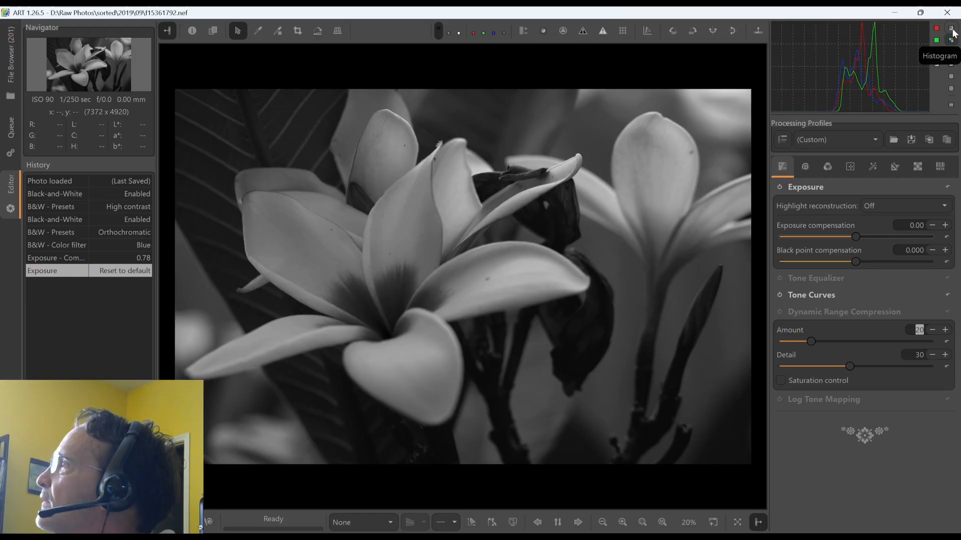
click(951, 29)
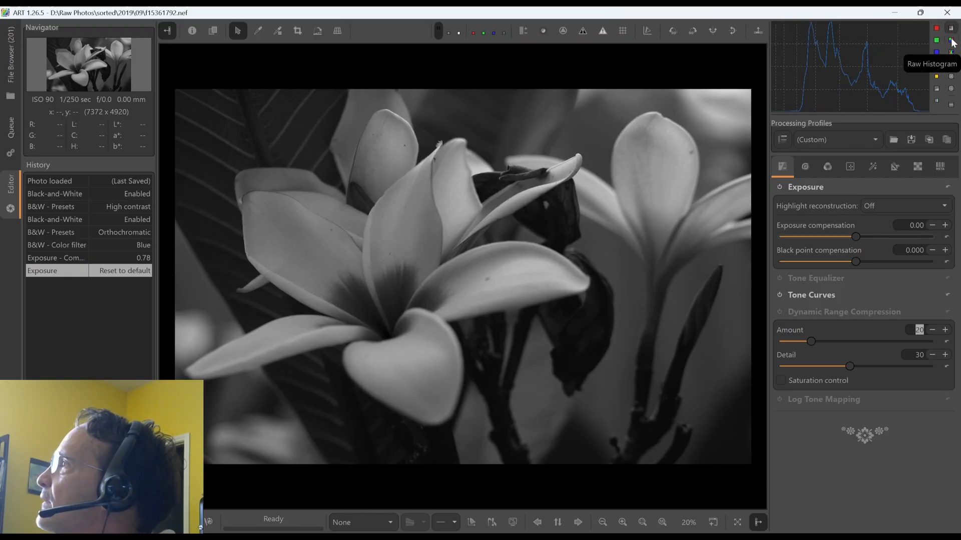
click(952, 41)
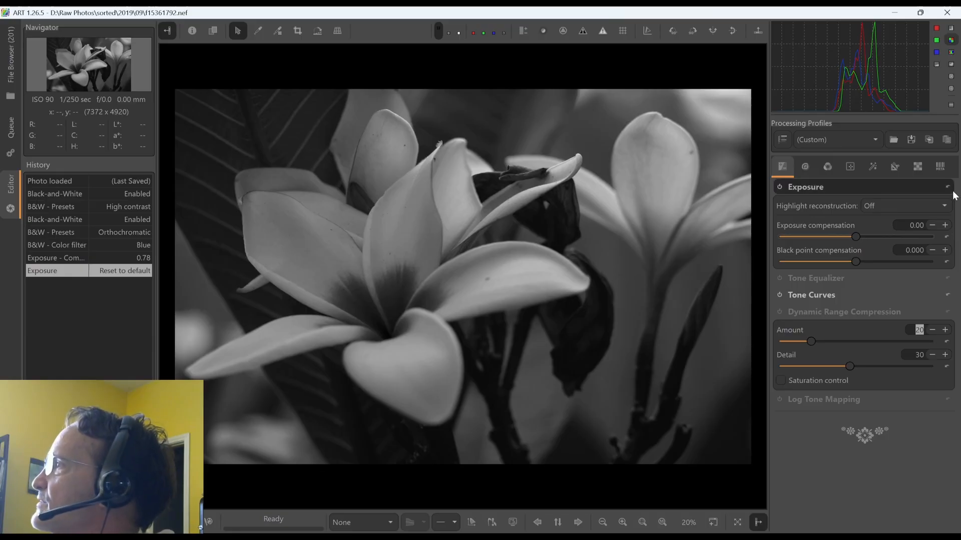
Step: Try small exposure compensation changes from -0.18 to 0.06 and 0.01 while checking the scopes, and reset the Exposure tool
mouse_move(855, 237)
mouse_down()
mouse_move(898, 230)
mouse_move(843, 229)
mouse_up()
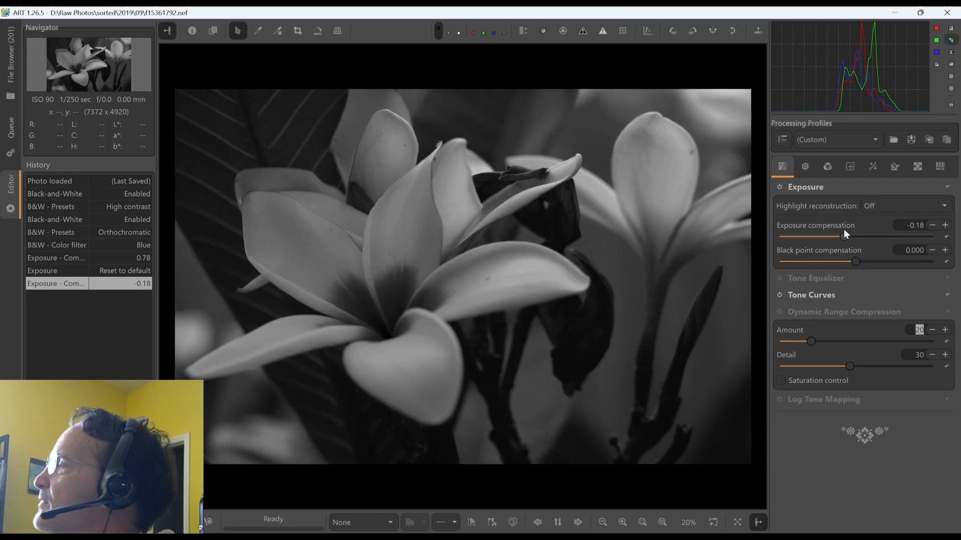
click(951, 53)
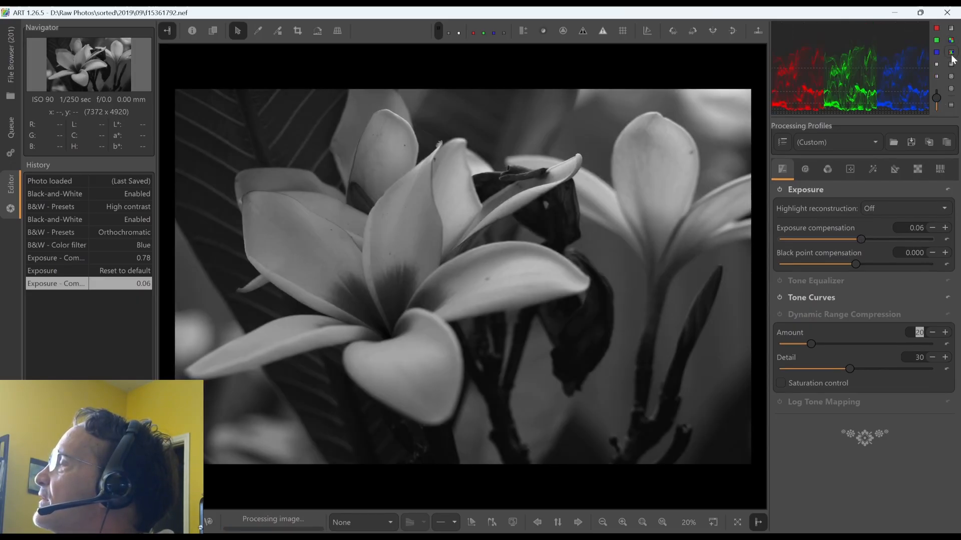
click(951, 40)
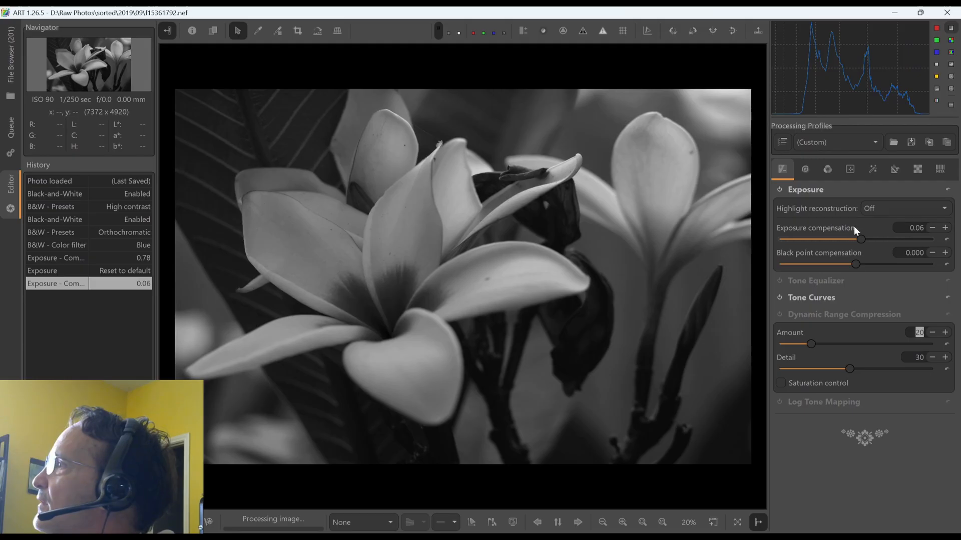
drag(860, 239, 854, 238)
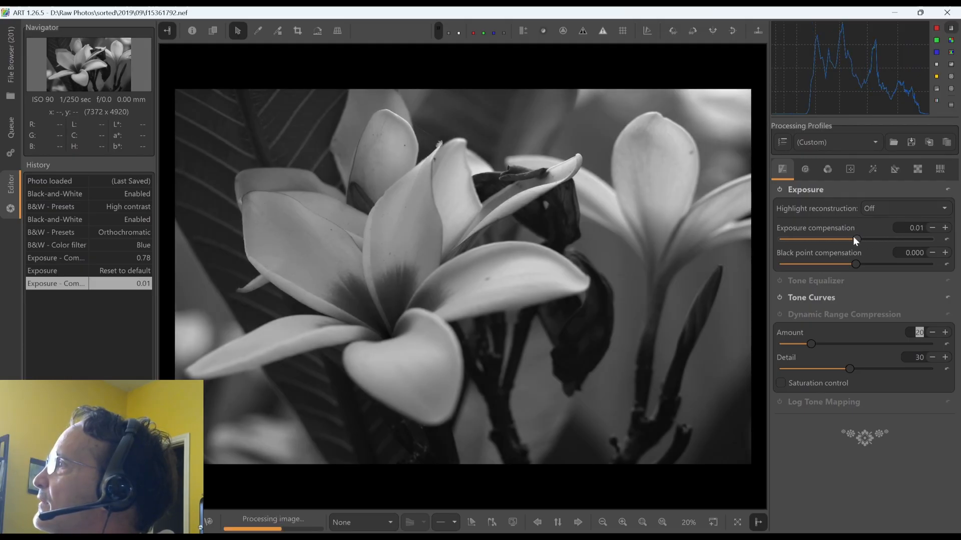
click(947, 191)
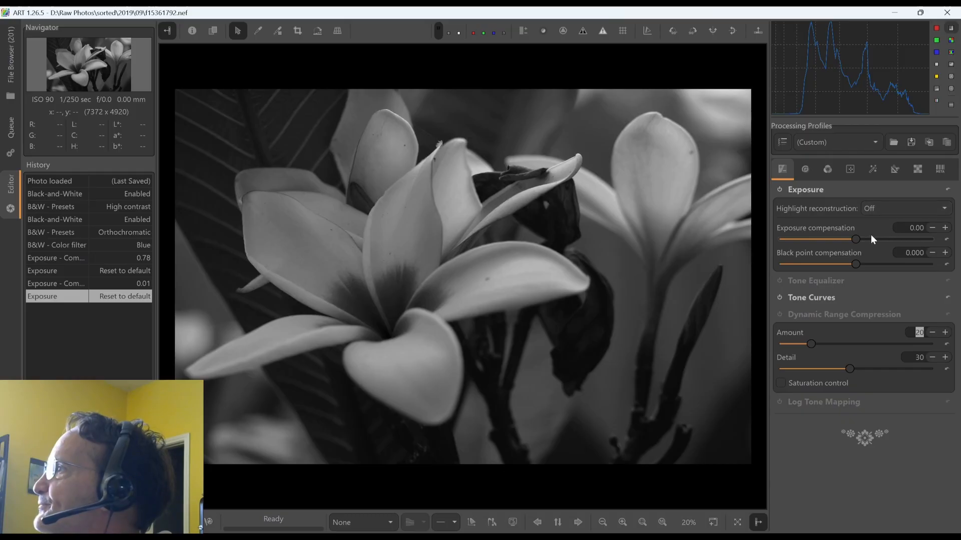
Step: Raise the exposure compensation to 0.34 and check the highlights with the clipping indicator
drag(856, 240, 874, 238)
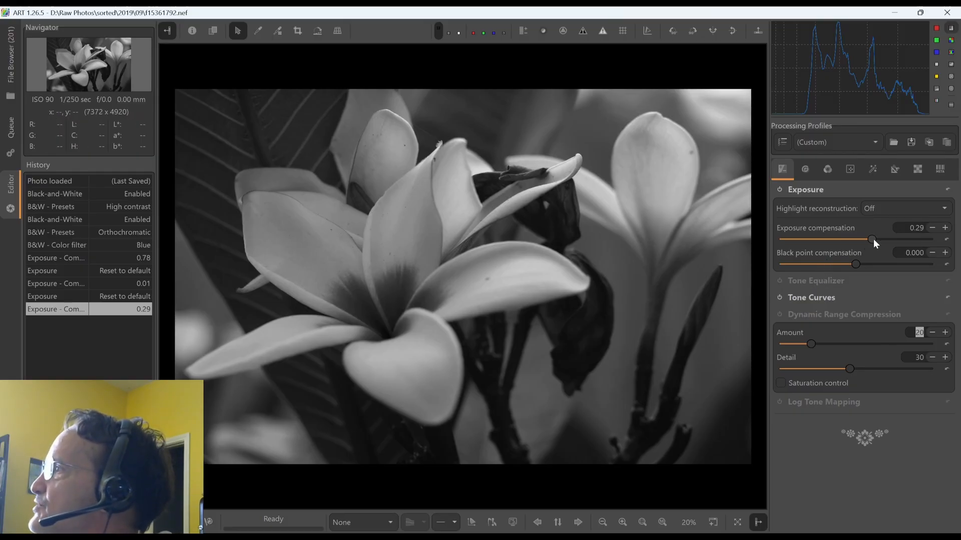
drag(874, 239, 875, 238)
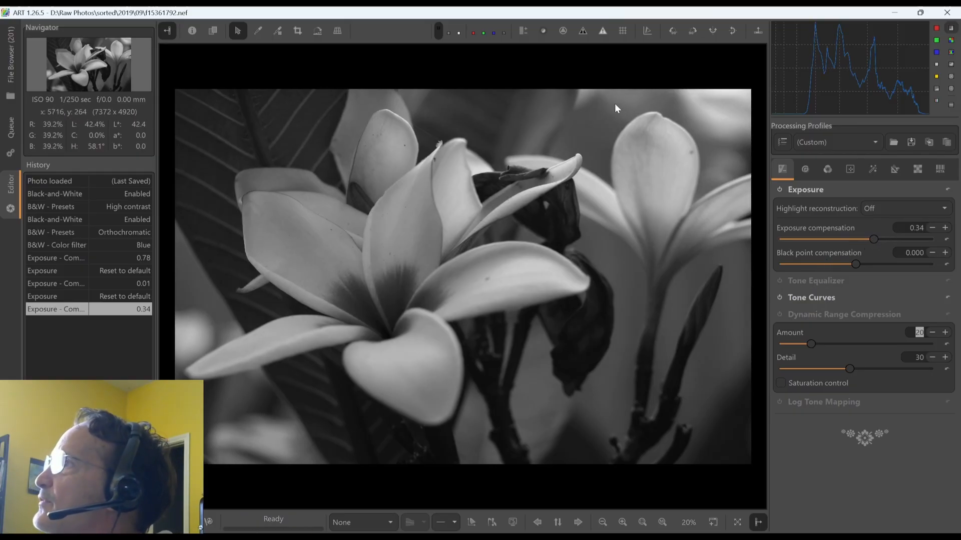
click(601, 31)
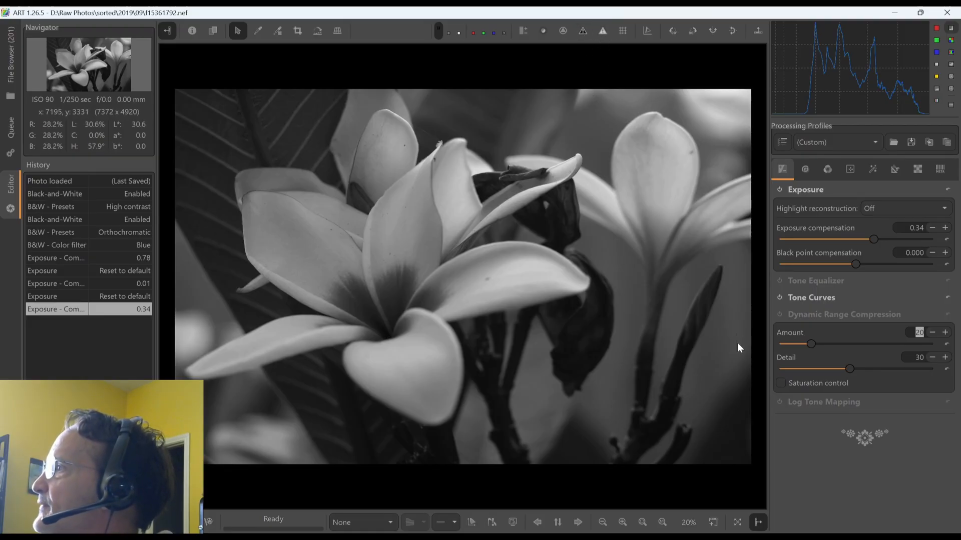
Step: Toggle Dynamic Range Compression on and off to compare its effect, leaving it enabled with its existing settings
click(795, 314)
click(782, 315)
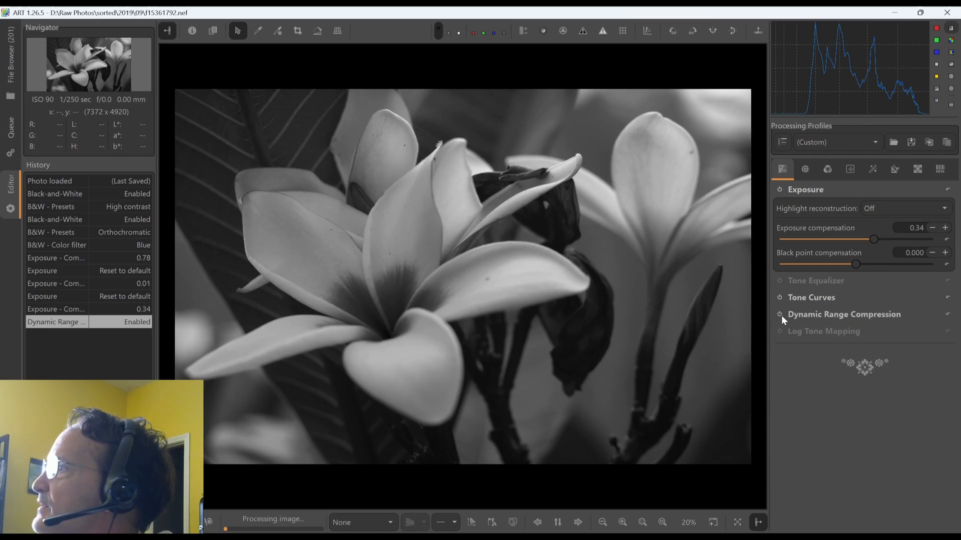
click(798, 316)
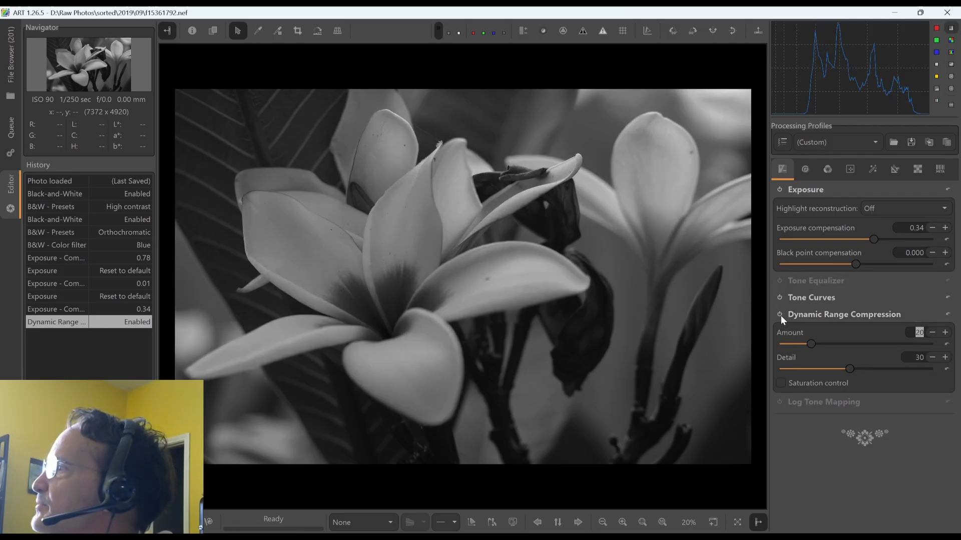
click(780, 316)
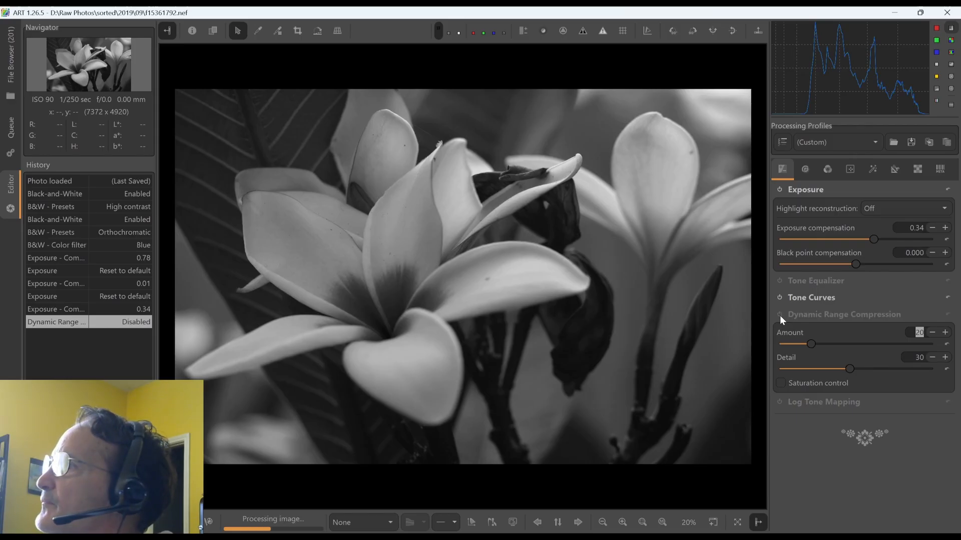
click(779, 315)
click(830, 314)
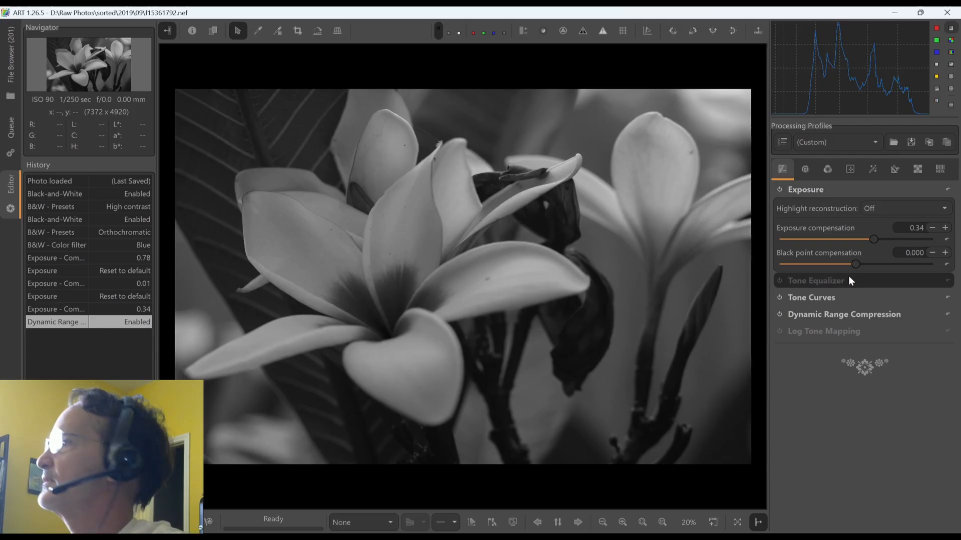
Step: Try a black point compensation of -0.004, reset it, and set it to 0.074
mouse_move(854, 263)
mouse_down()
mouse_move(923, 267)
mouse_move(758, 267)
mouse_move(851, 266)
mouse_up()
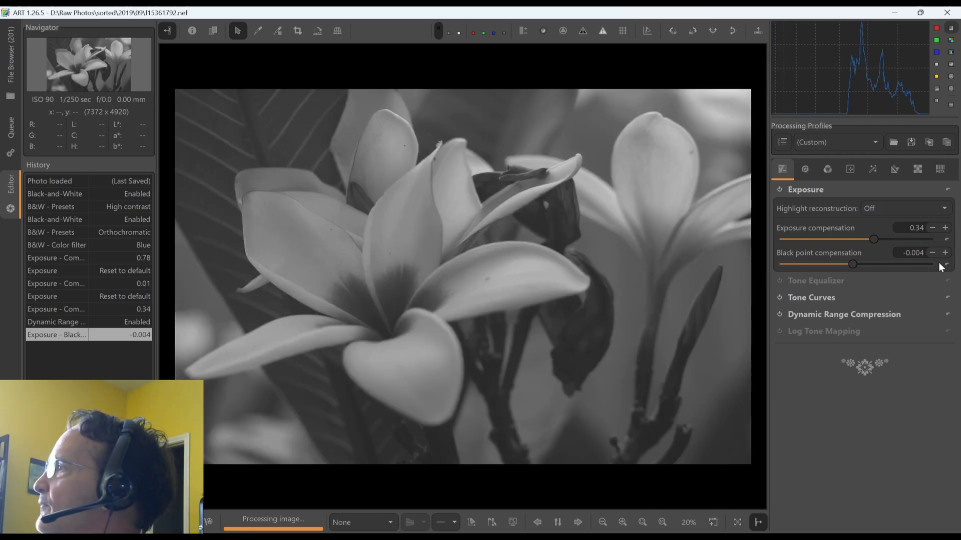
click(947, 264)
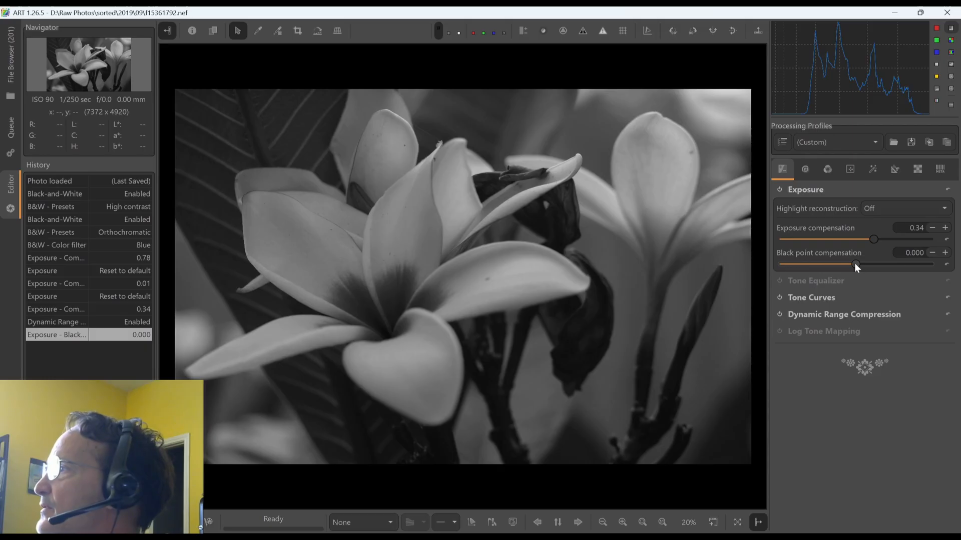
drag(854, 263, 879, 263)
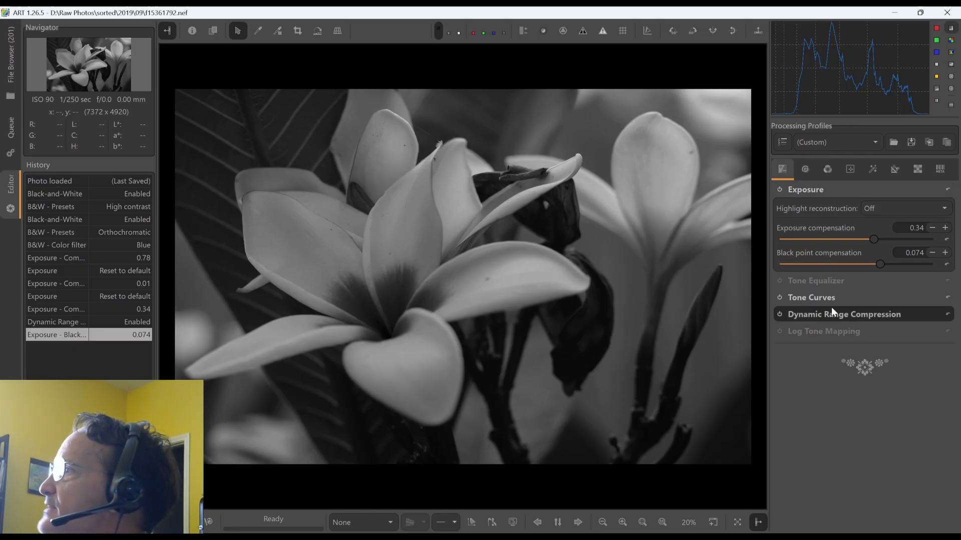
Step: Collapse the Exposure tool and enable the Tone Equalizer
click(829, 191)
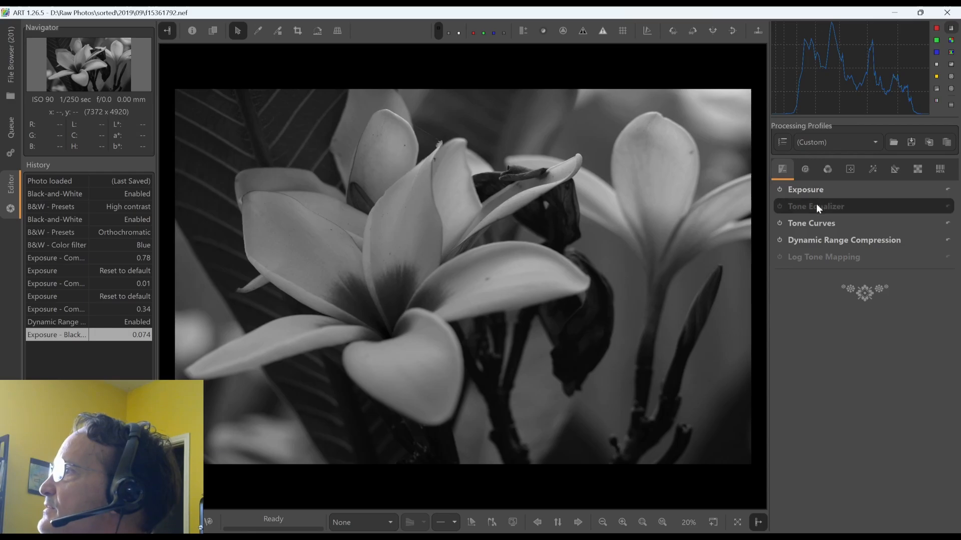
click(815, 204)
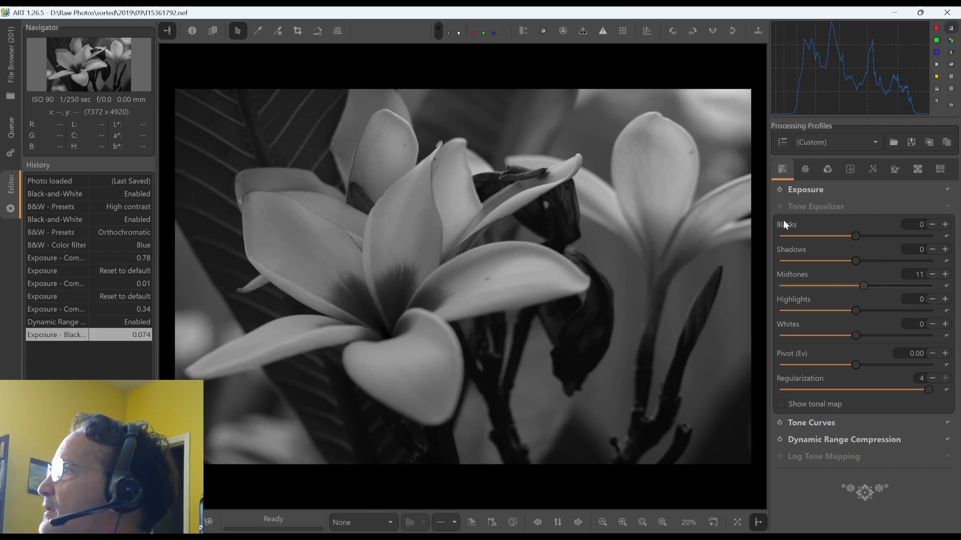
click(778, 206)
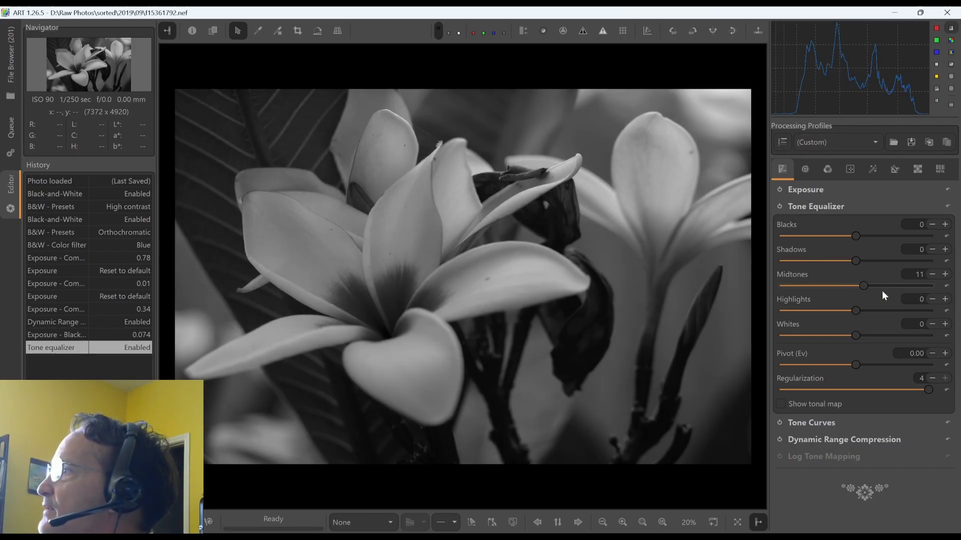
Step: Reset the Tone Equalizer's midtones and try midtones 36, highlights 50 and whites 69
click(947, 285)
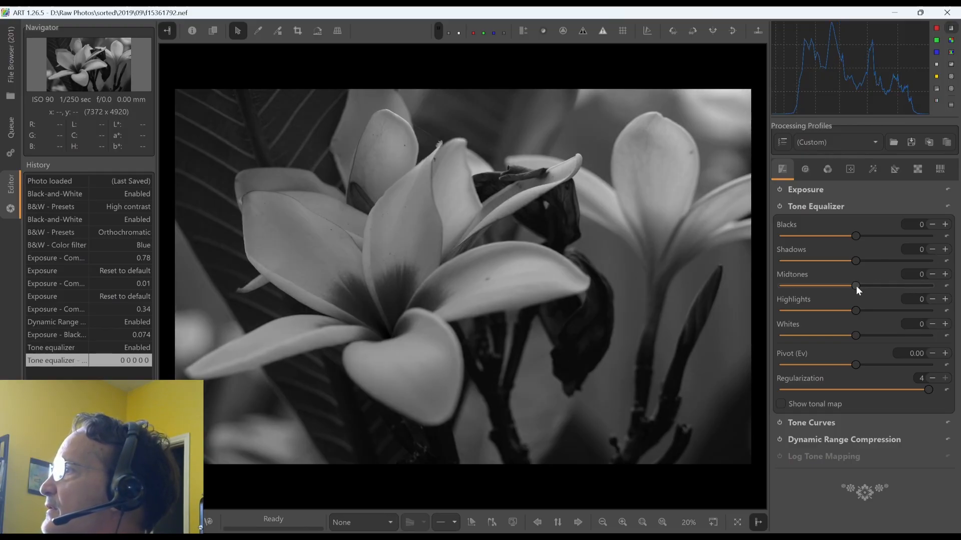
drag(855, 287, 879, 285)
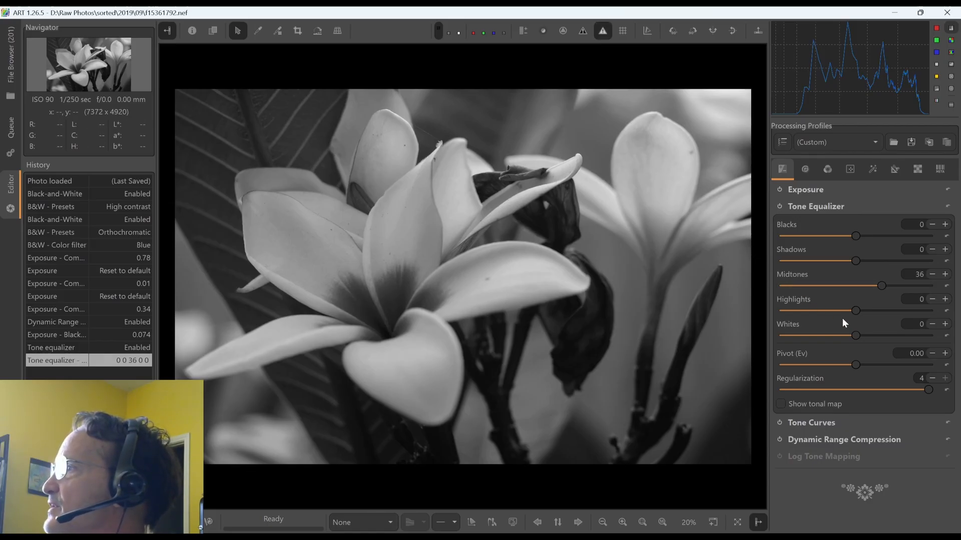
drag(855, 312, 892, 310)
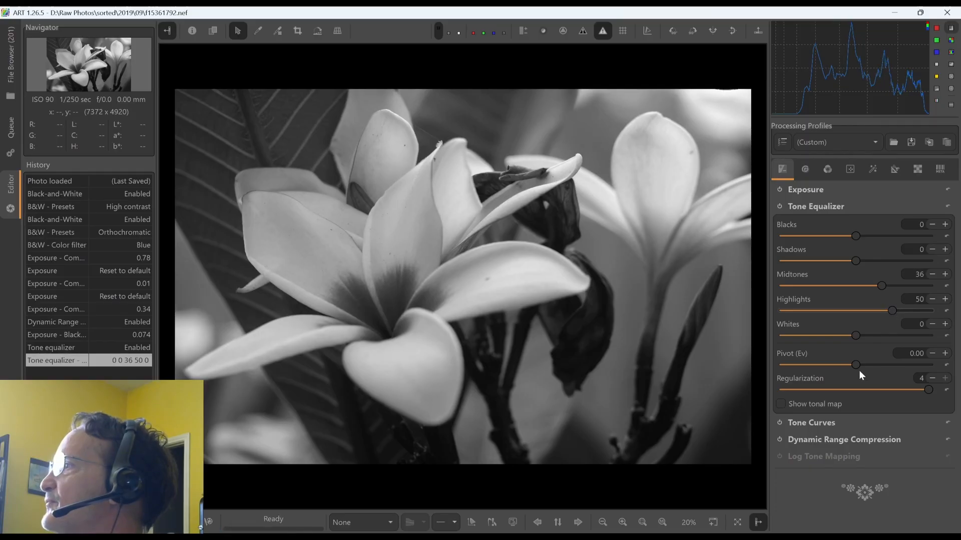
drag(855, 338, 904, 335)
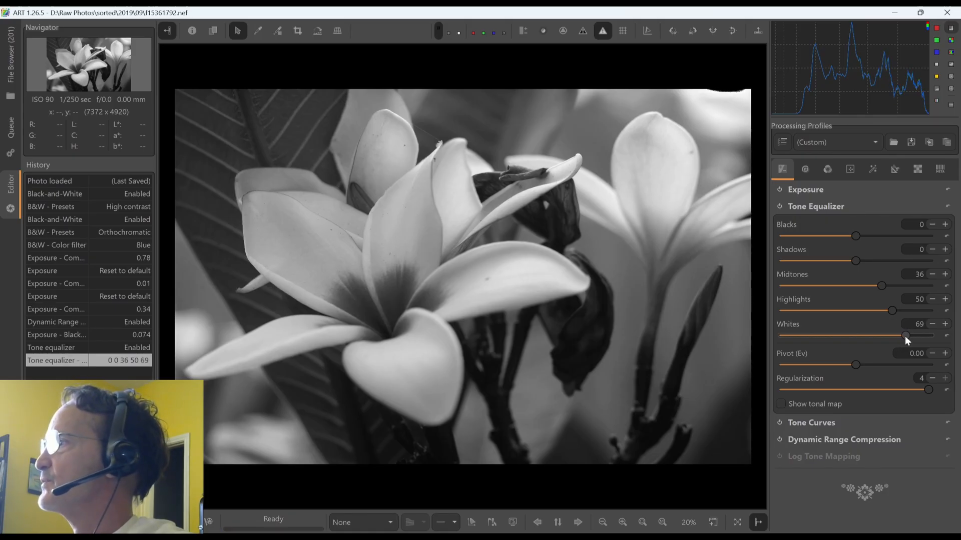
Step: Preview the Tone Equalizer's tonal map, hide it again, and try lowering the blacks to -66
click(780, 405)
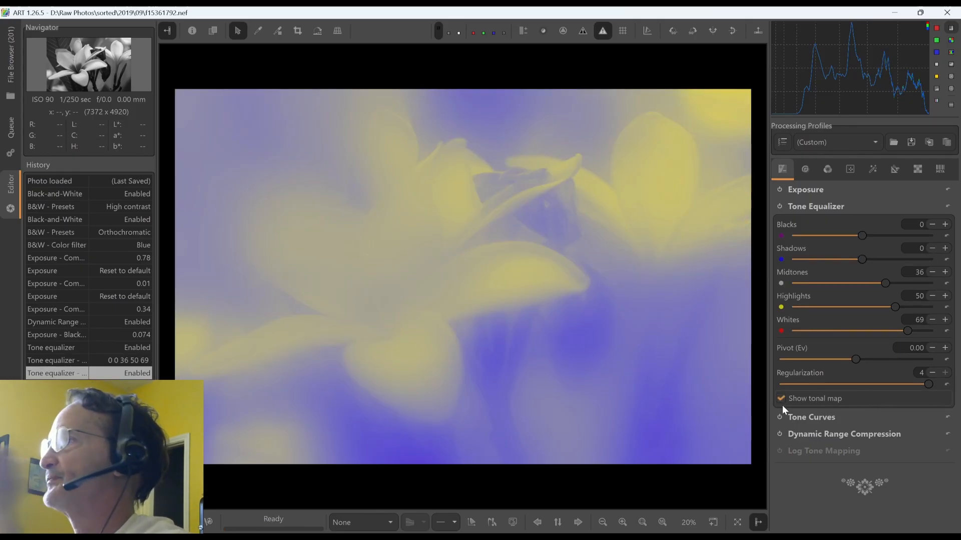
click(781, 403)
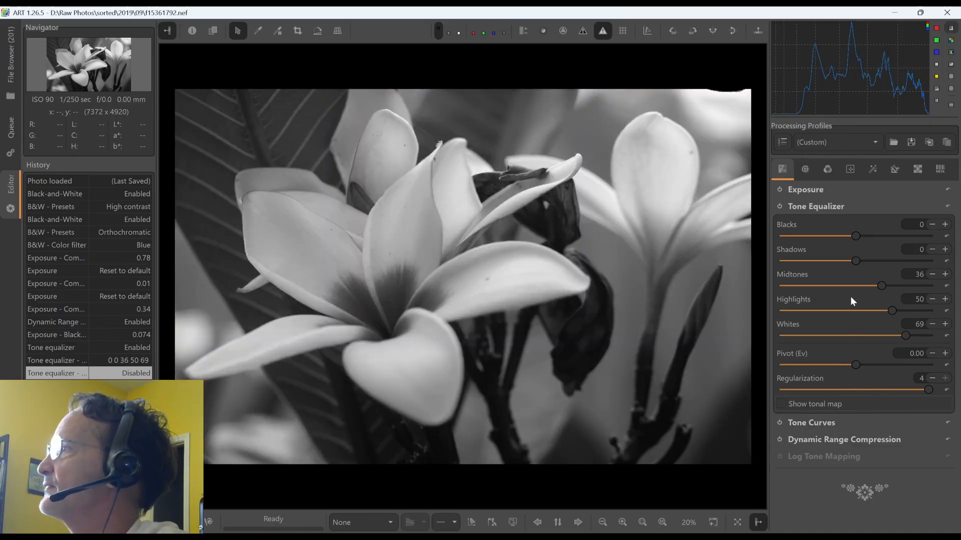
drag(854, 236, 816, 232)
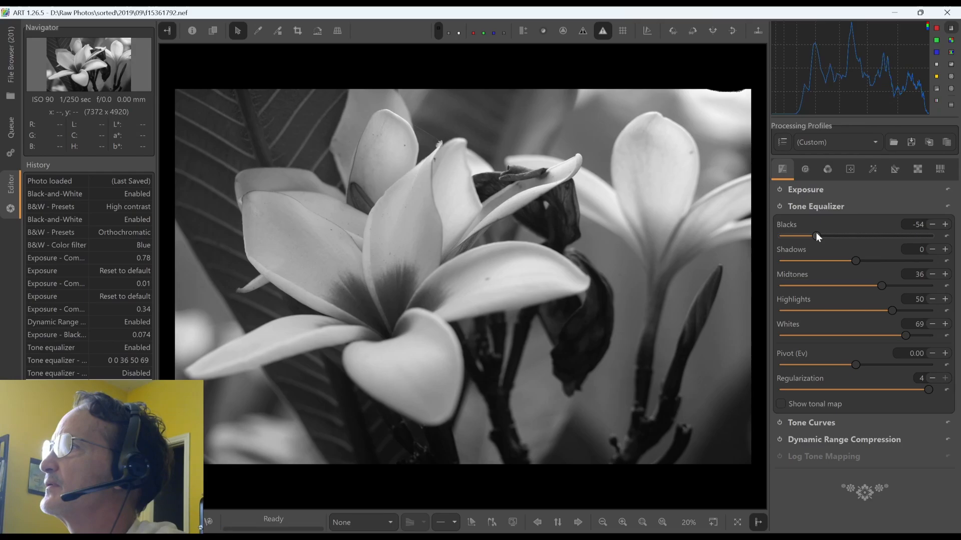
click(876, 236)
drag(876, 235, 820, 231)
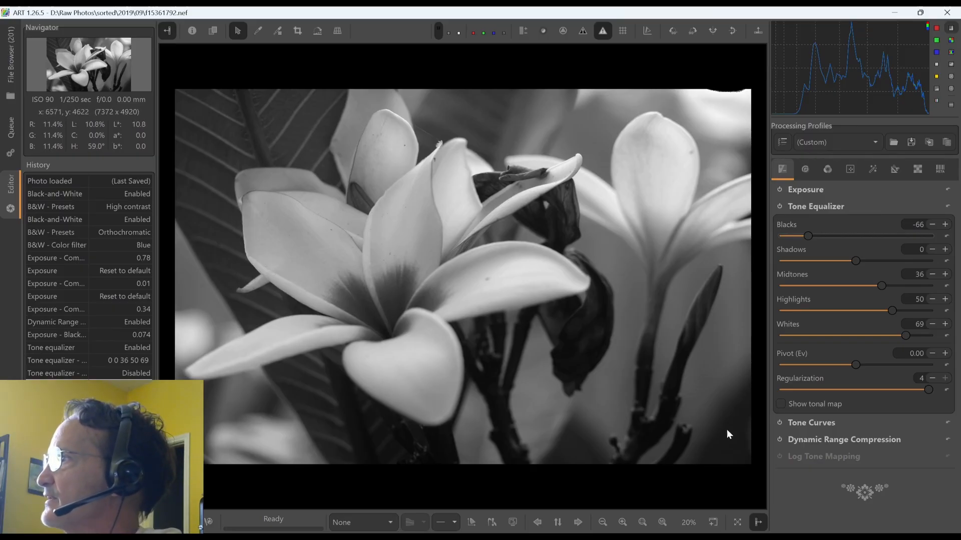
click(812, 207)
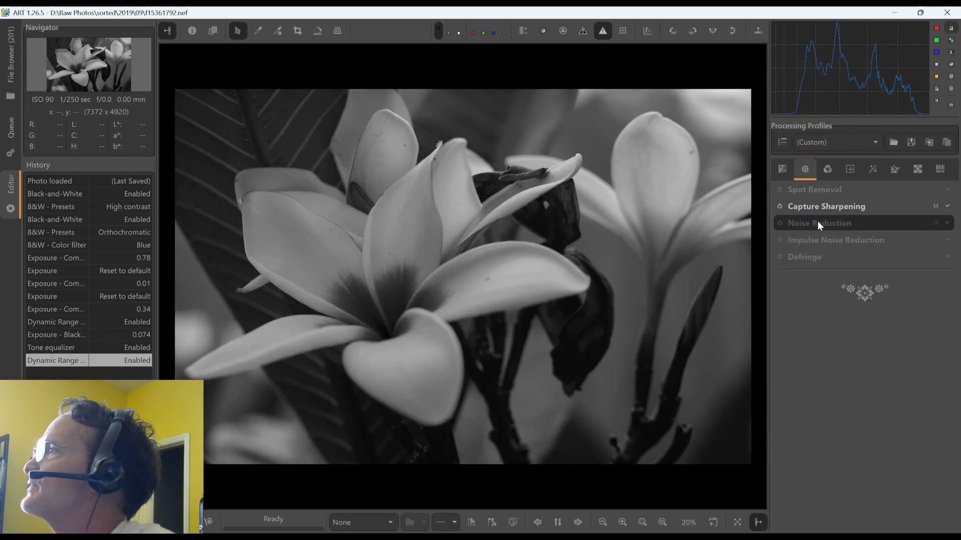
click(940, 170)
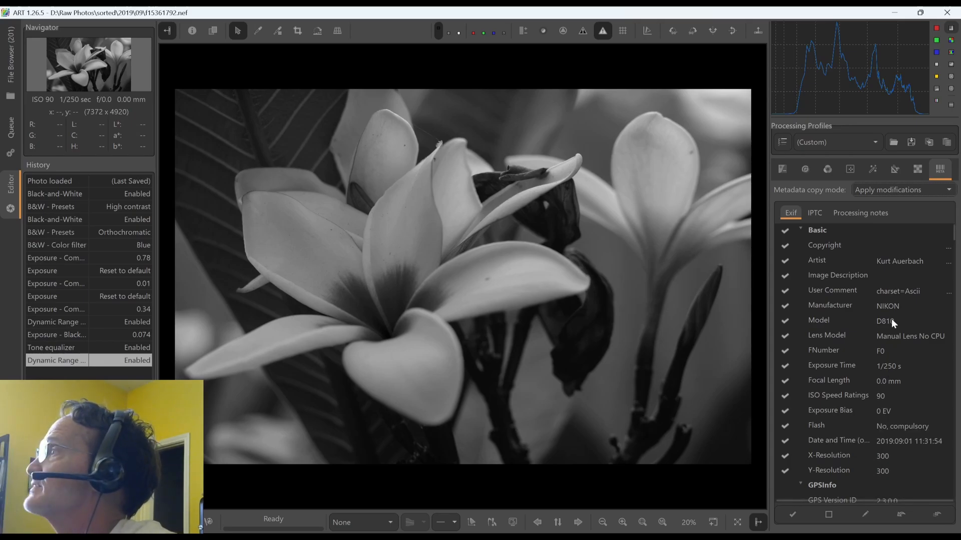
click(831, 170)
click(839, 170)
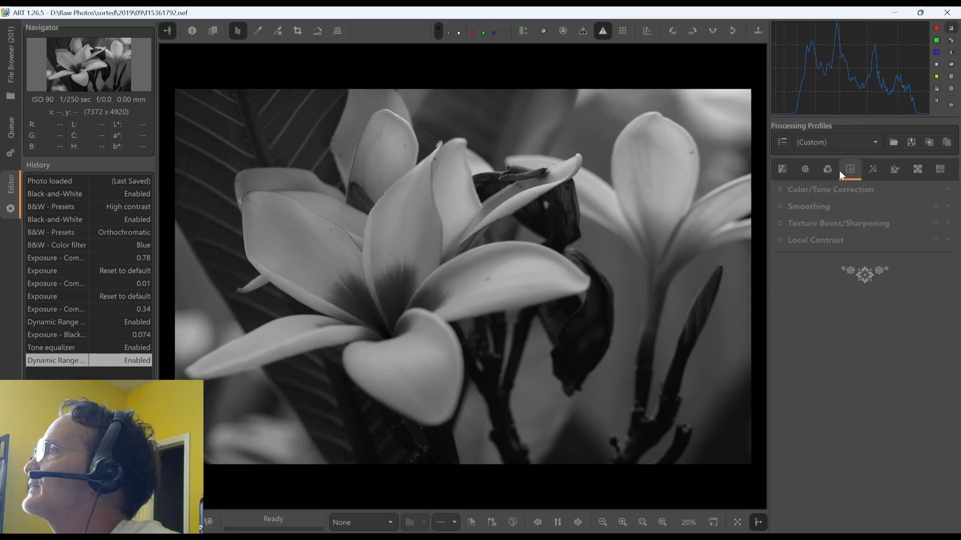
click(809, 169)
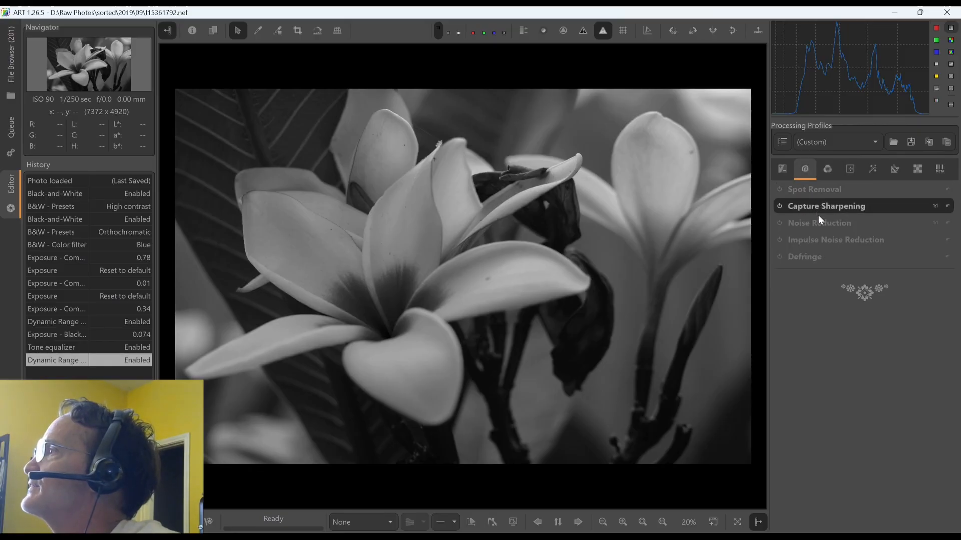
click(829, 171)
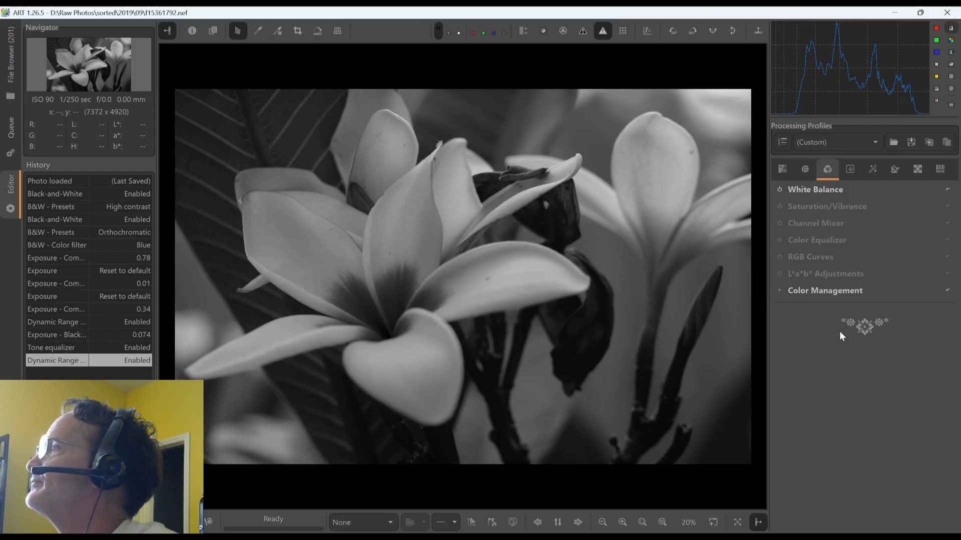
Step: Enable Texture Boost/Sharpening among the local editing tools and set its strength to 0.20
click(849, 173)
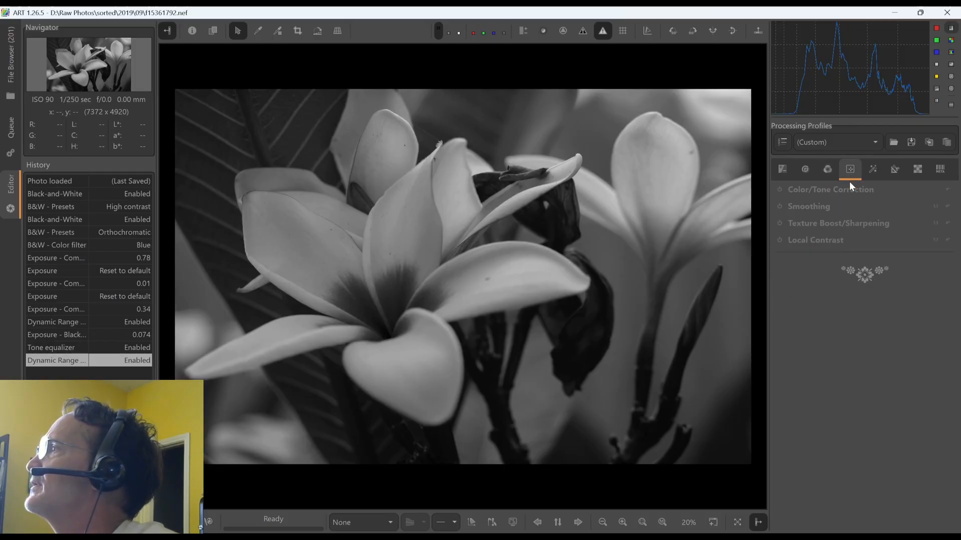
click(815, 224)
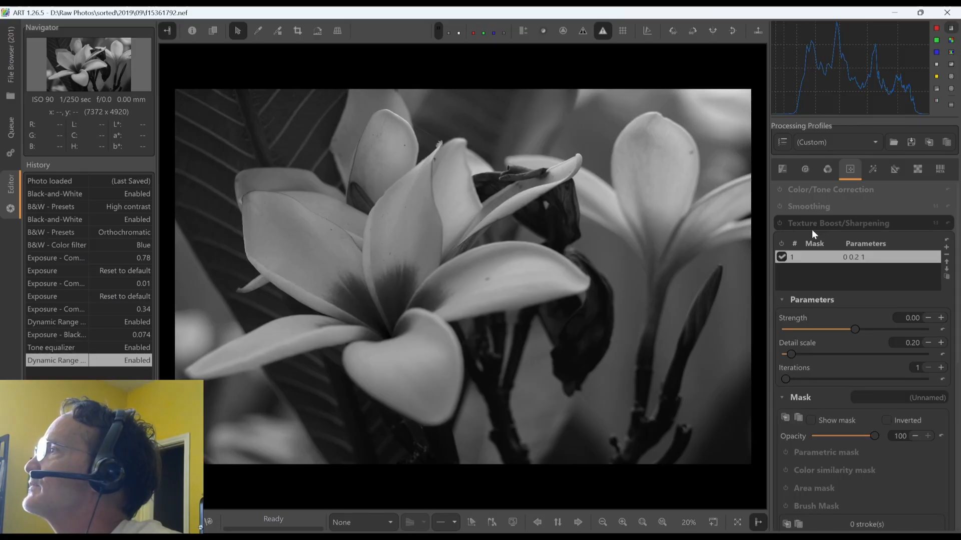
click(779, 225)
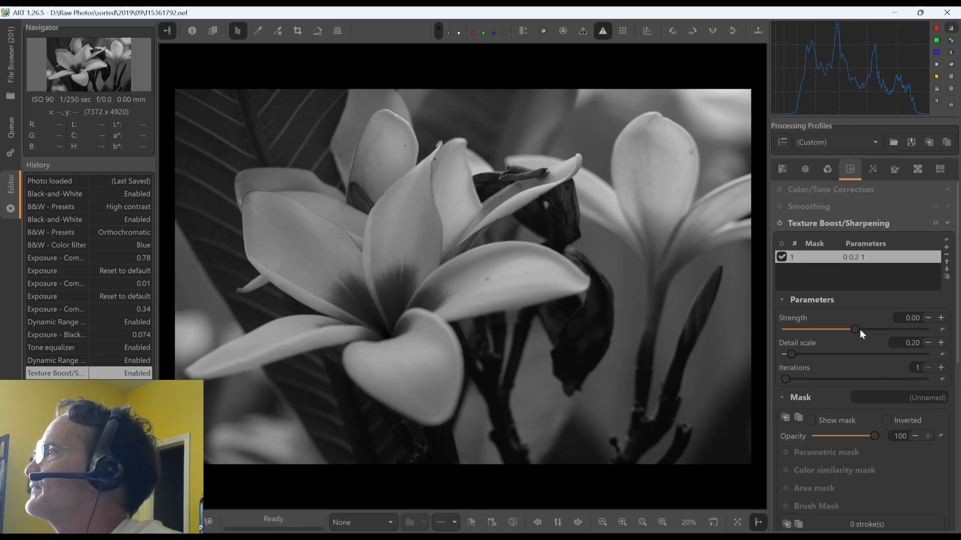
drag(863, 329, 868, 328)
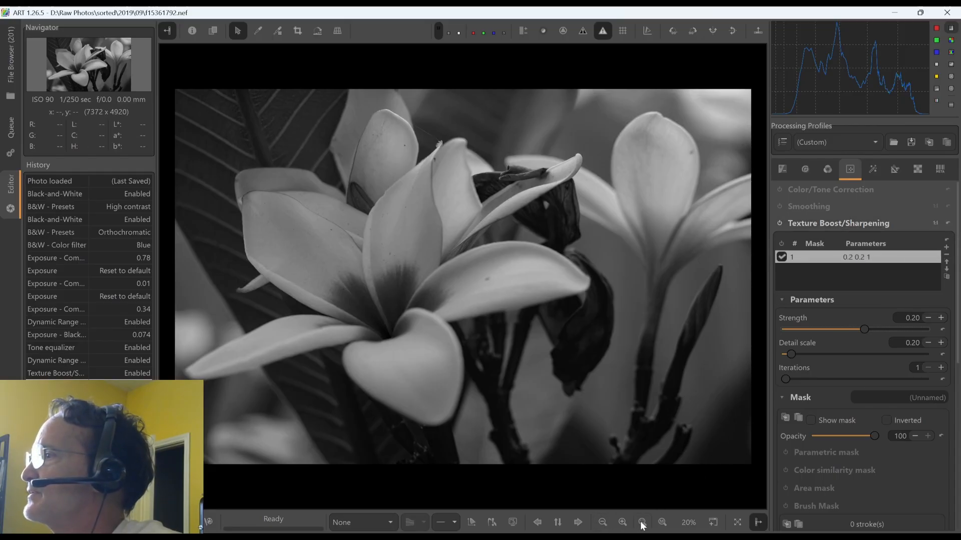
Step: View the petals at 100% and toggle Texture Boost/Sharpening off and on to compare the detail
click(661, 523)
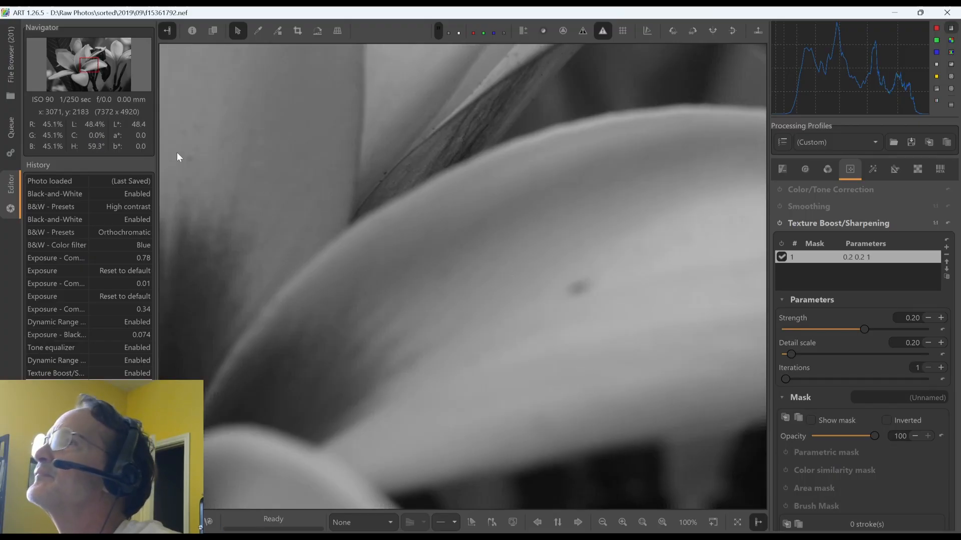
click(85, 64)
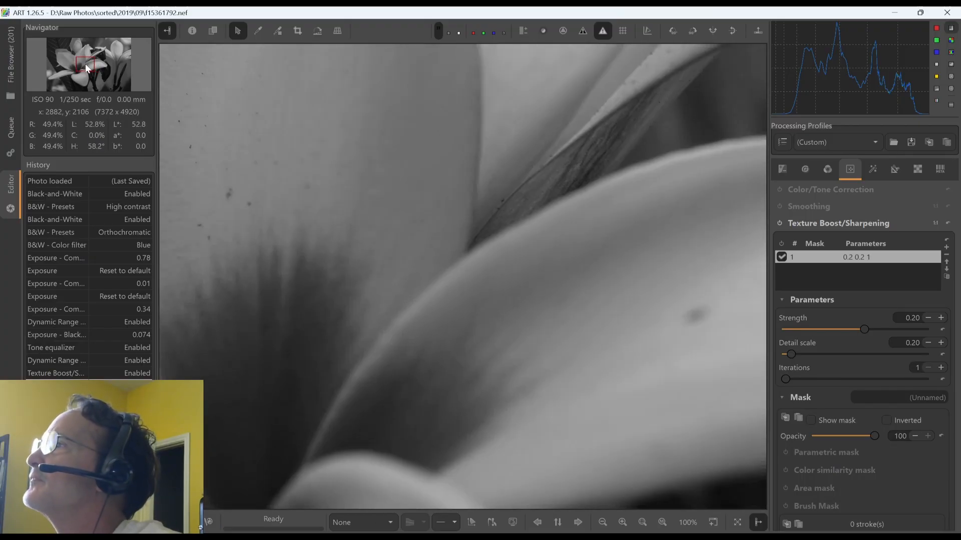
drag(85, 64, 89, 60)
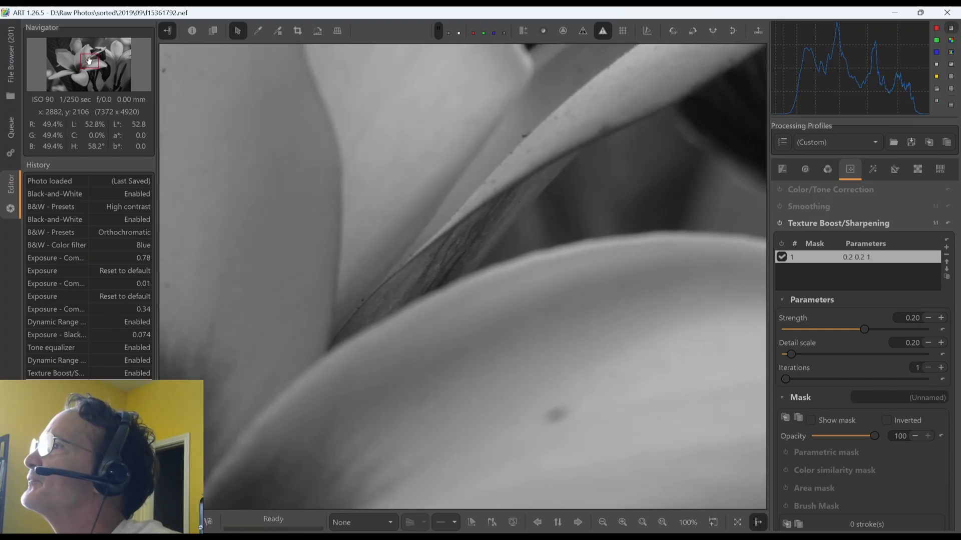
click(778, 223)
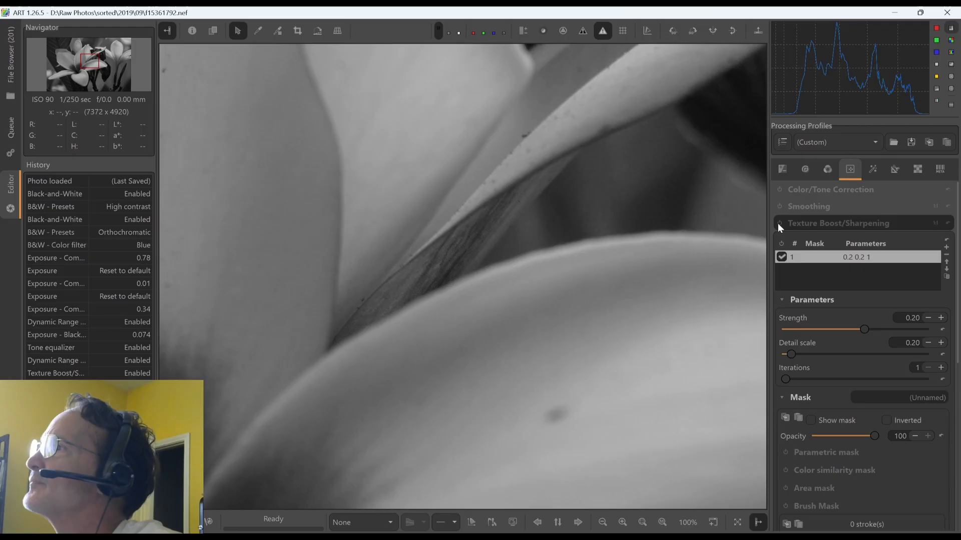
click(778, 223)
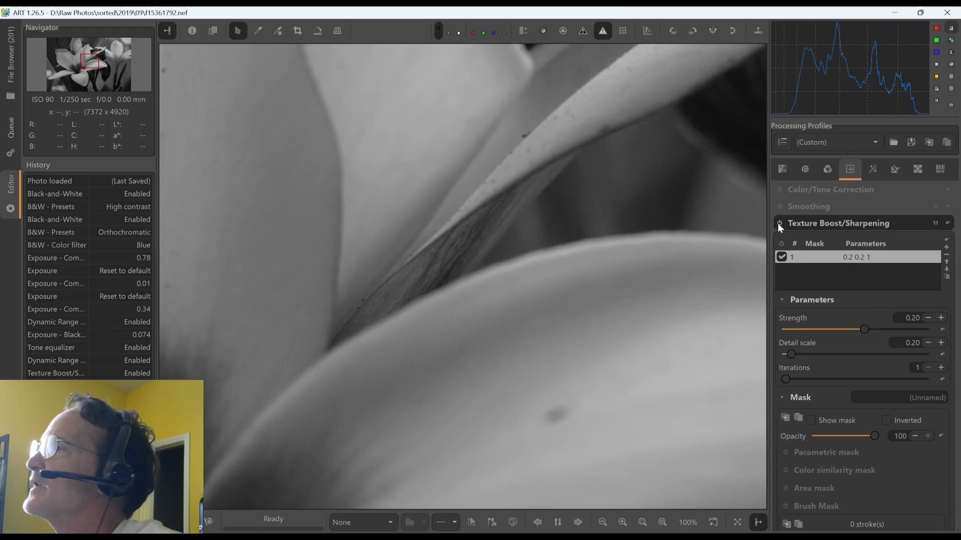
Step: Compare the petal detail with Texture Boost/Sharpening off and on again, and return to viewing the whole photo
click(778, 223)
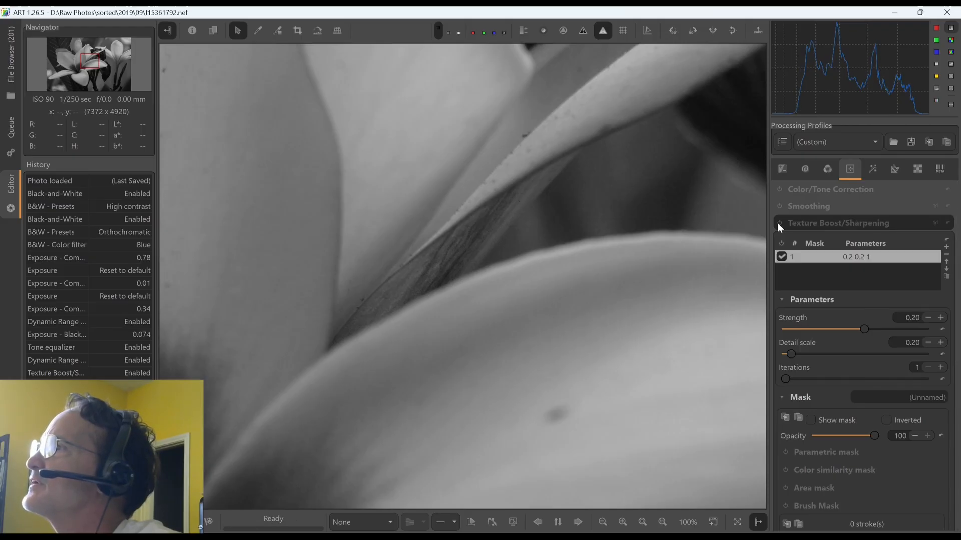
click(778, 223)
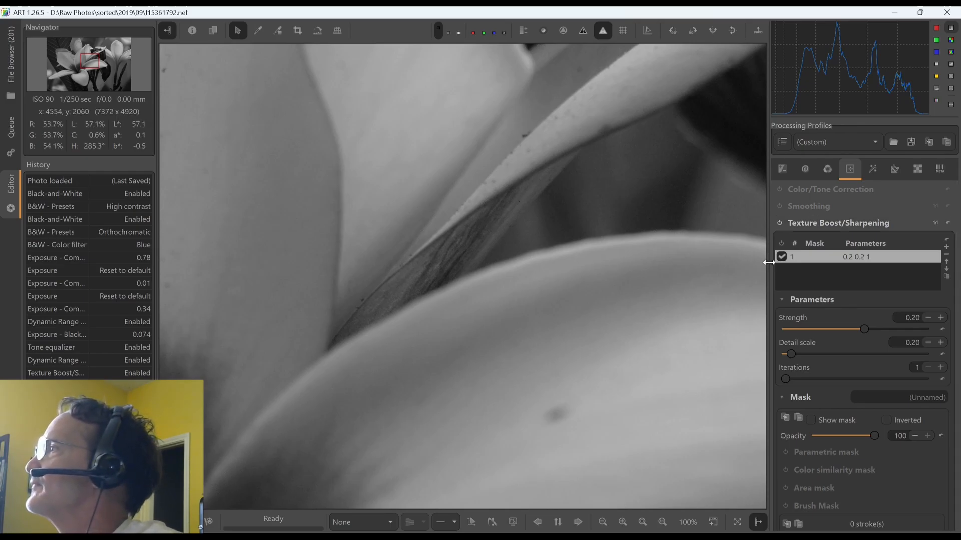
click(812, 228)
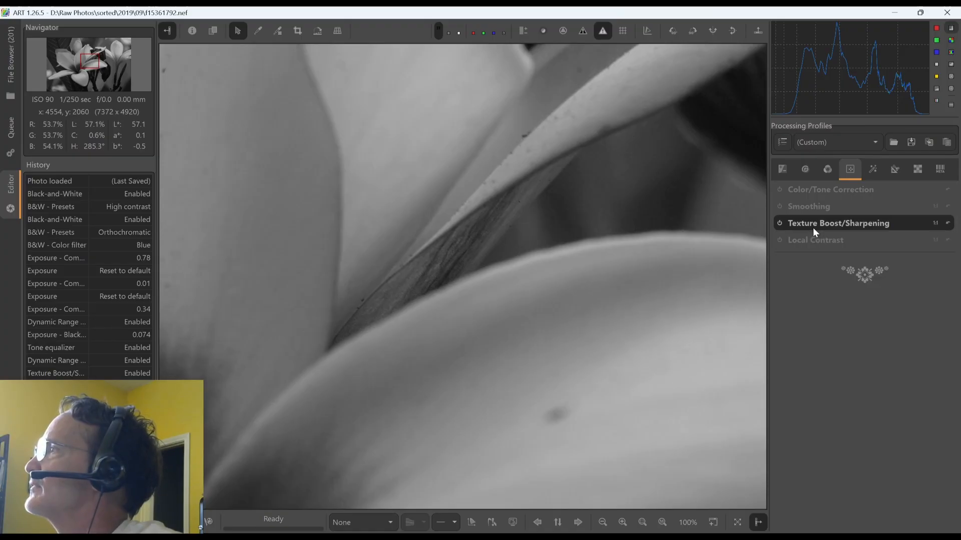
click(813, 227)
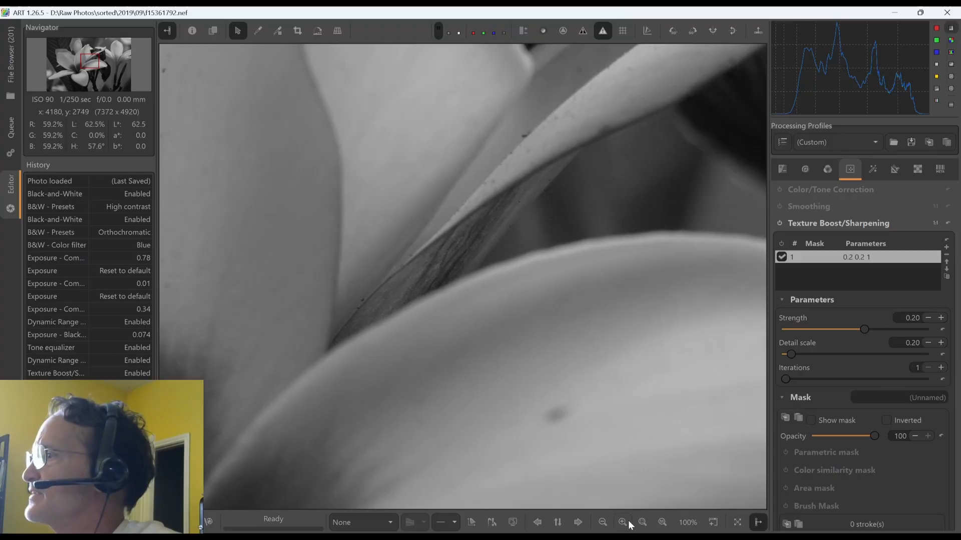
click(641, 523)
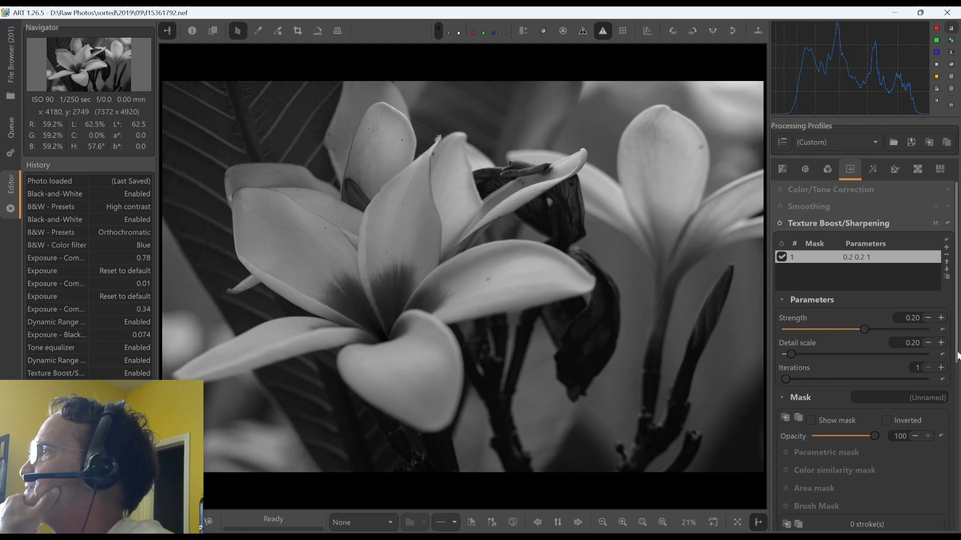
Step: Enable the Brush Mask for Texture Boost/Sharpening and set the brush radius to 21.6
scroll(910, 412, down, 3)
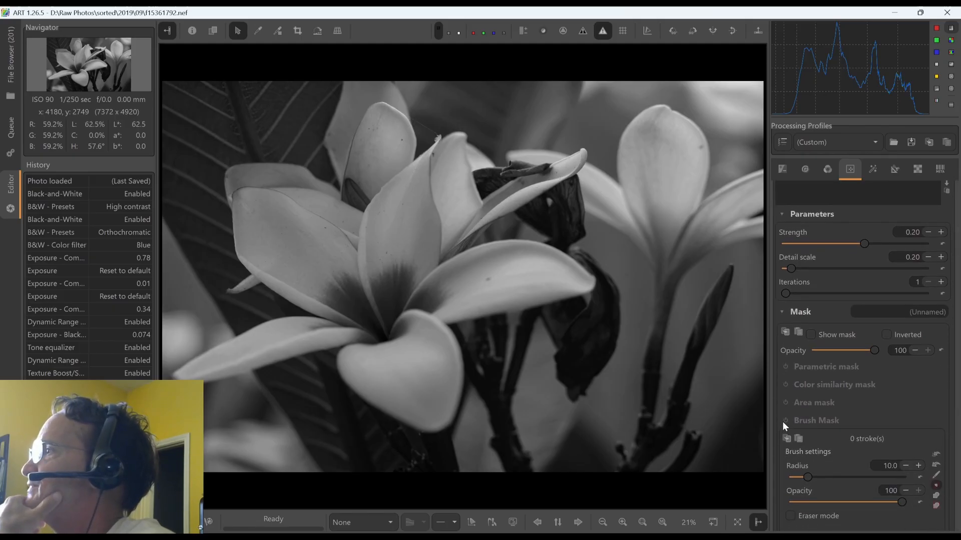
click(784, 421)
scroll(936, 386, down, 3)
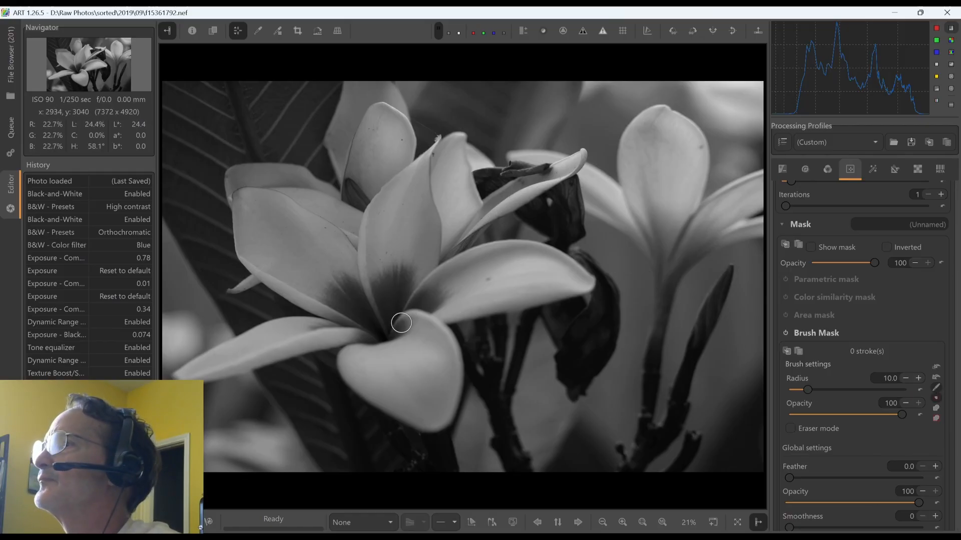
click(824, 389)
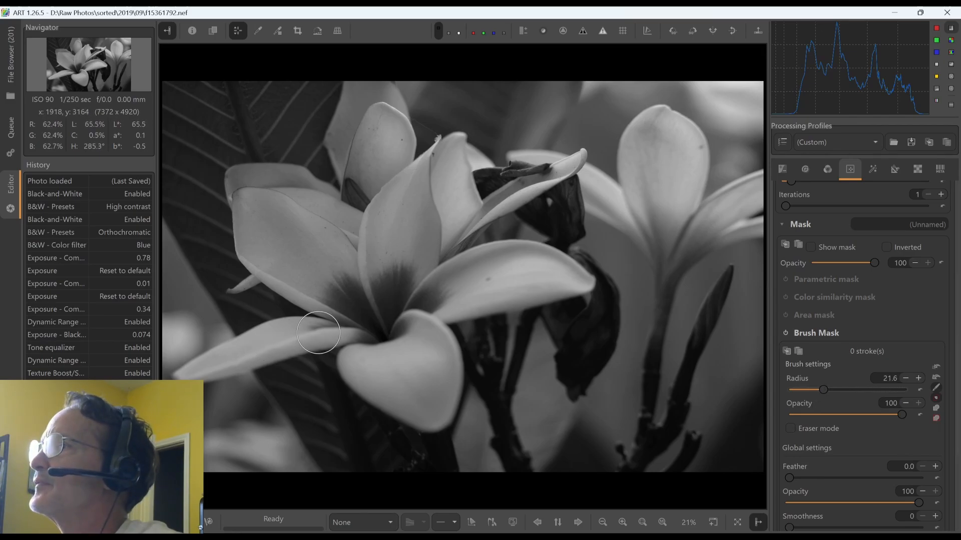
Step: Paint brush mask strokes over the main flower's petals, the dark leaf behind it, the withered bloom, and the second flower with its stems
mouse_move(367, 328)
mouse_down()
mouse_move(278, 297)
mouse_move(244, 253)
mouse_move(377, 315)
mouse_move(363, 204)
mouse_up()
drag(357, 237, 278, 198)
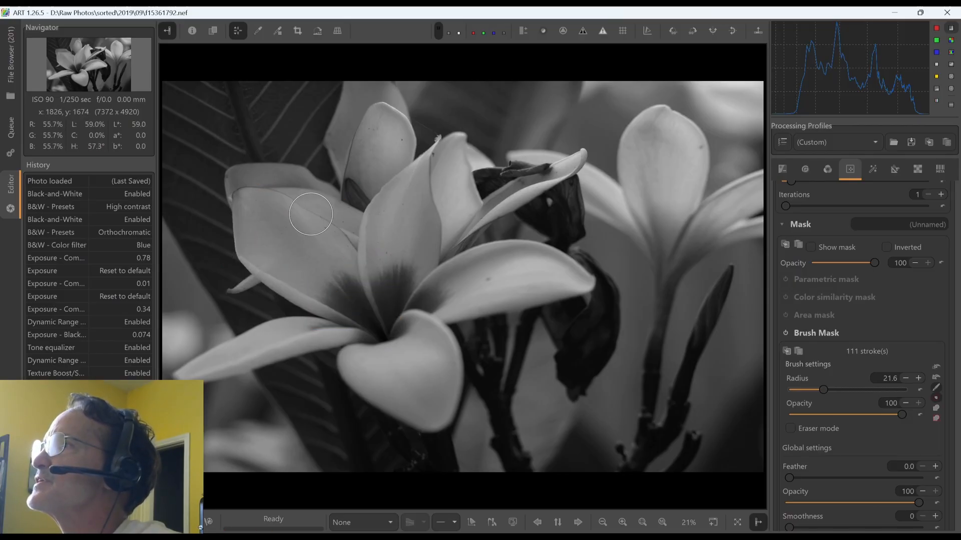
mouse_move(265, 150)
mouse_down()
mouse_move(228, 99)
mouse_move(231, 129)
mouse_move(199, 110)
mouse_move(226, 153)
mouse_move(189, 133)
mouse_up()
drag(221, 188, 189, 184)
drag(260, 139, 289, 105)
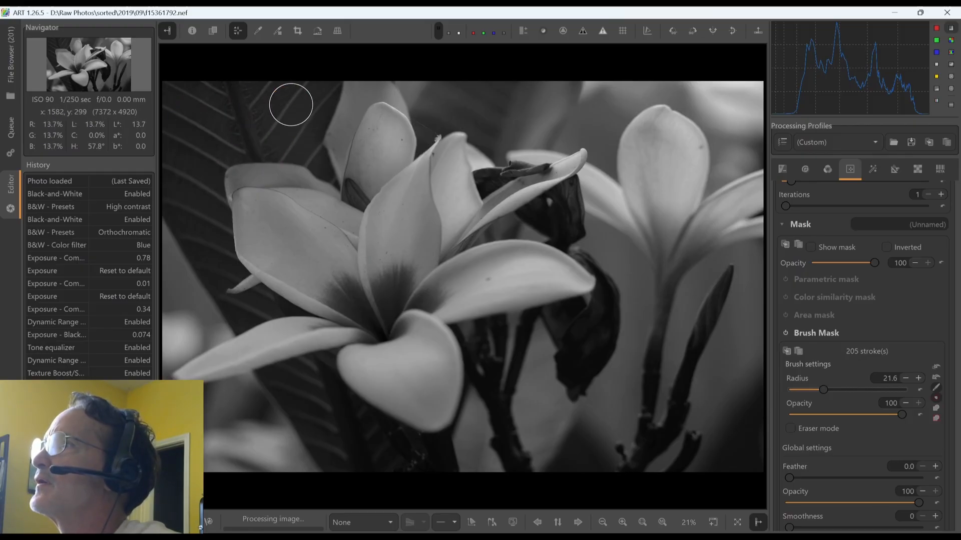
drag(286, 146, 311, 121)
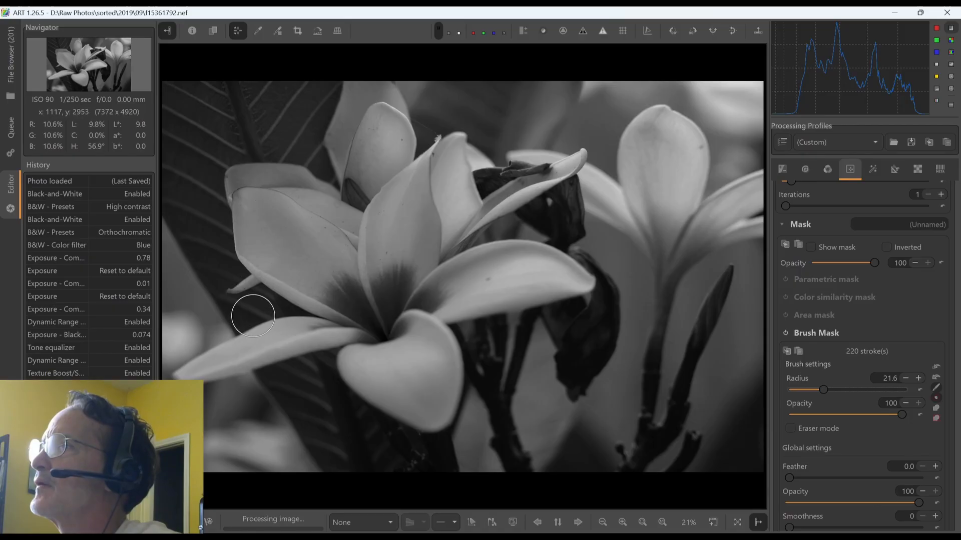
drag(253, 310, 220, 263)
click(214, 251)
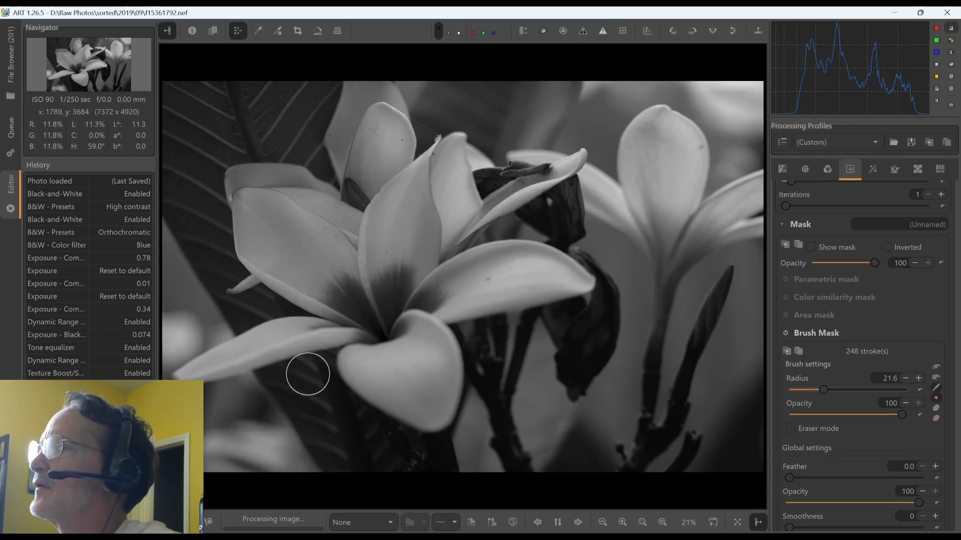
drag(319, 392, 334, 410)
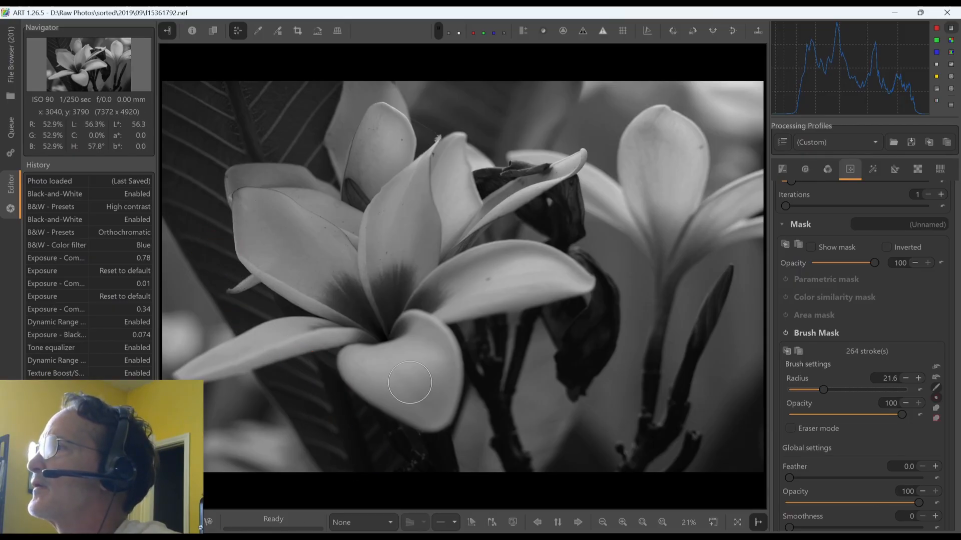
mouse_move(420, 304)
mouse_down()
mouse_move(436, 327)
mouse_move(460, 390)
mouse_up()
drag(440, 273, 527, 260)
mouse_move(470, 235)
mouse_down()
mouse_move(568, 164)
mouse_move(582, 190)
mouse_move(573, 220)
mouse_up()
mouse_move(536, 180)
mouse_down()
mouse_move(525, 169)
mouse_move(488, 170)
mouse_up()
drag(572, 253, 596, 278)
mouse_move(695, 193)
mouse_down()
mouse_move(690, 128)
mouse_move(673, 114)
mouse_move(620, 132)
mouse_move(612, 186)
mouse_move(582, 170)
mouse_move(503, 162)
mouse_up()
drag(664, 302, 649, 429)
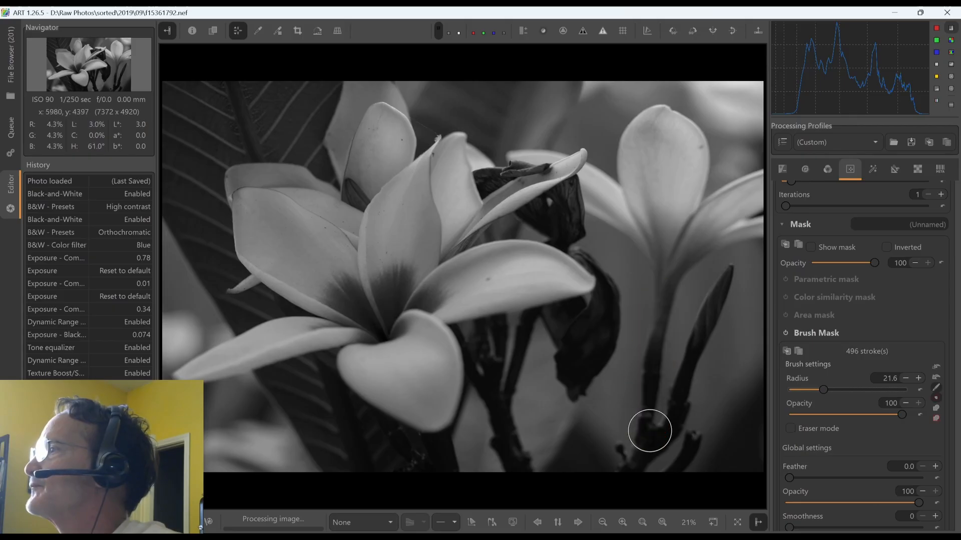
mouse_move(626, 475)
mouse_down()
mouse_move(685, 413)
mouse_move(683, 357)
mouse_move(726, 272)
mouse_up()
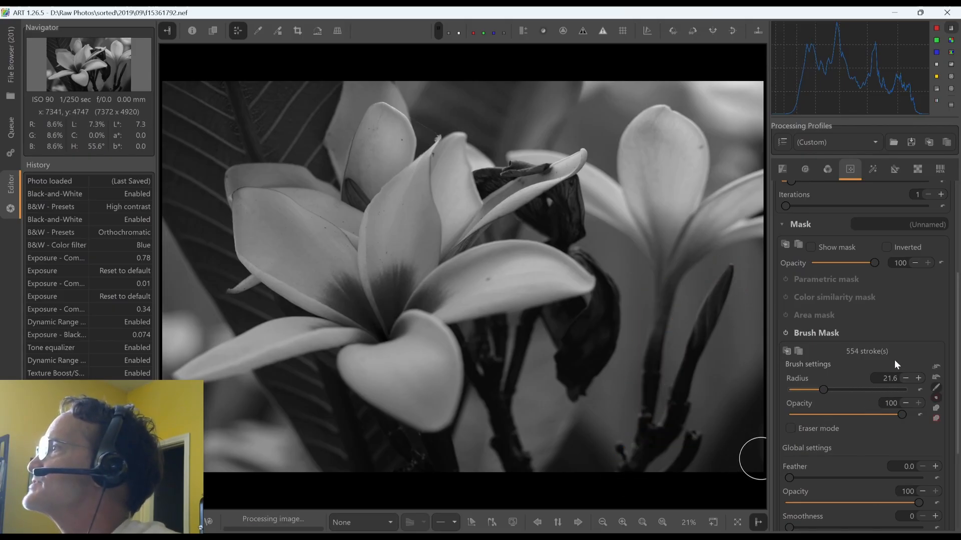
Step: Show the mask overlay and set the brush mask's feather to 35.3 and smoothness to 30
click(811, 247)
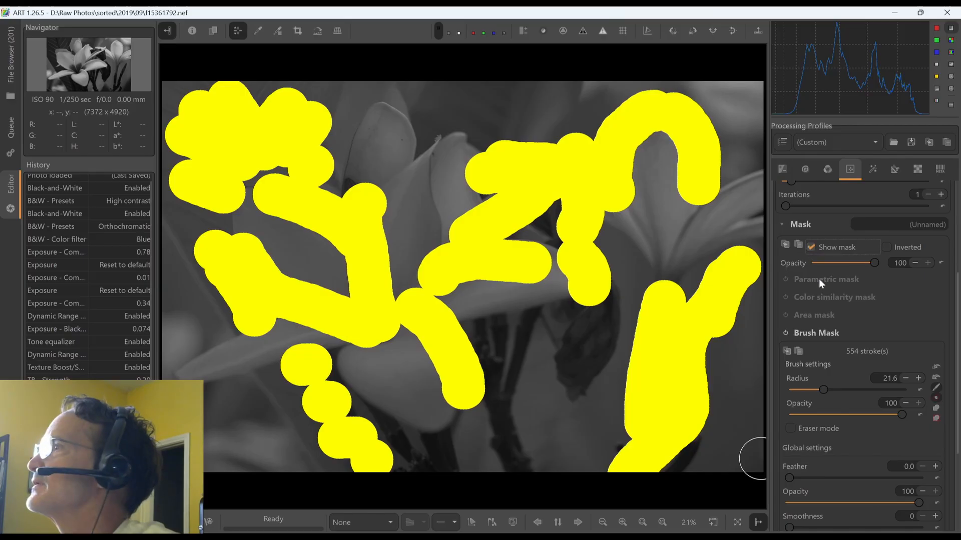
scroll(957, 354, down, 3)
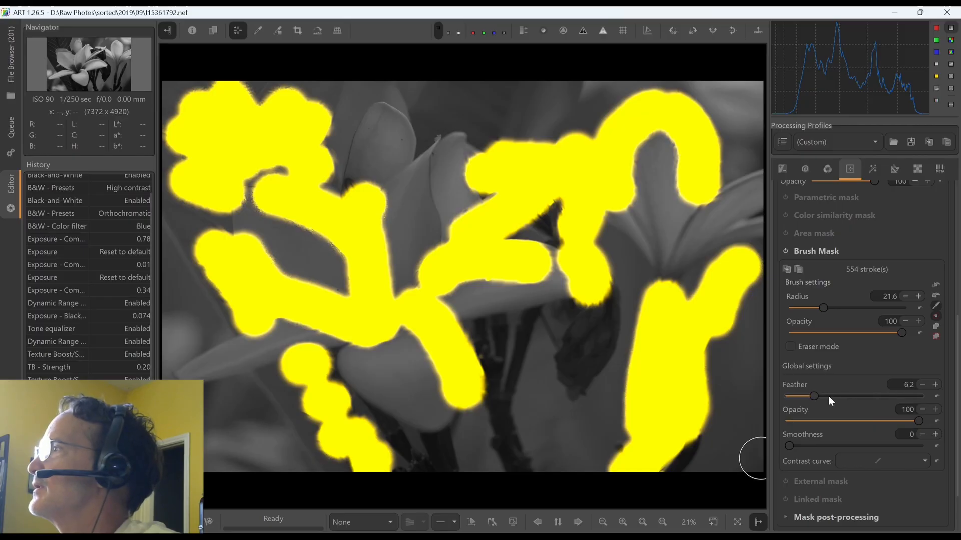
drag(829, 397, 848, 394)
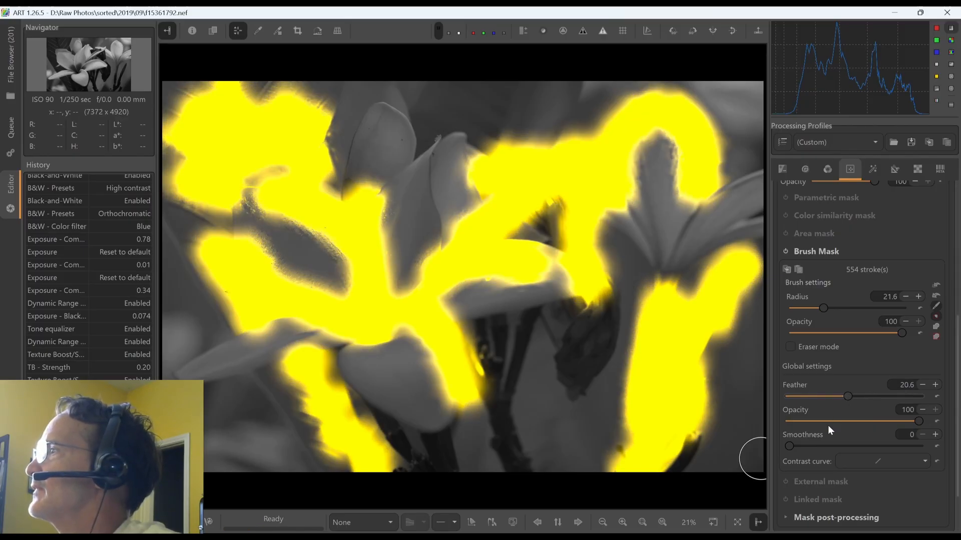
drag(824, 444, 863, 445)
click(869, 395)
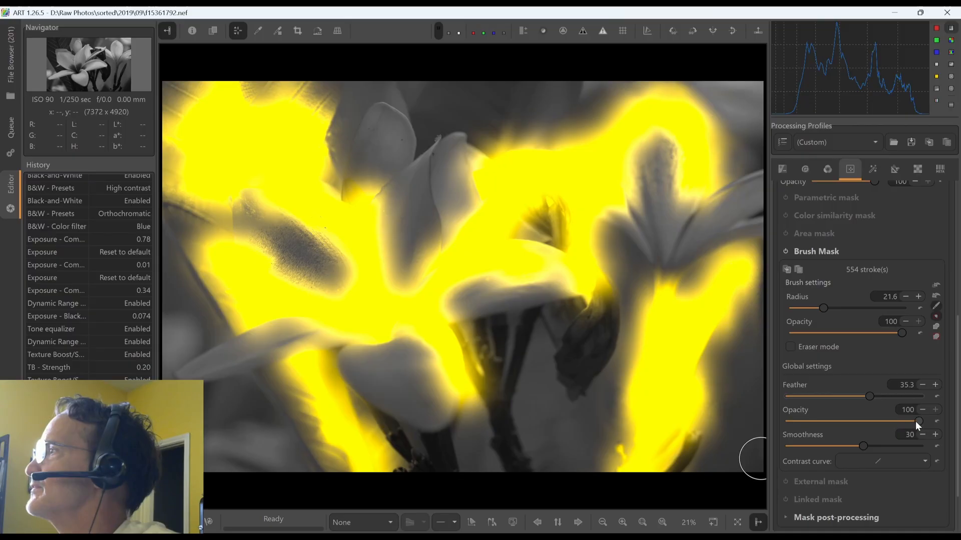
Step: Try a lower global opacity for the brush mask, restore it to 100, and hide the mask overlay
drag(915, 421, 883, 420)
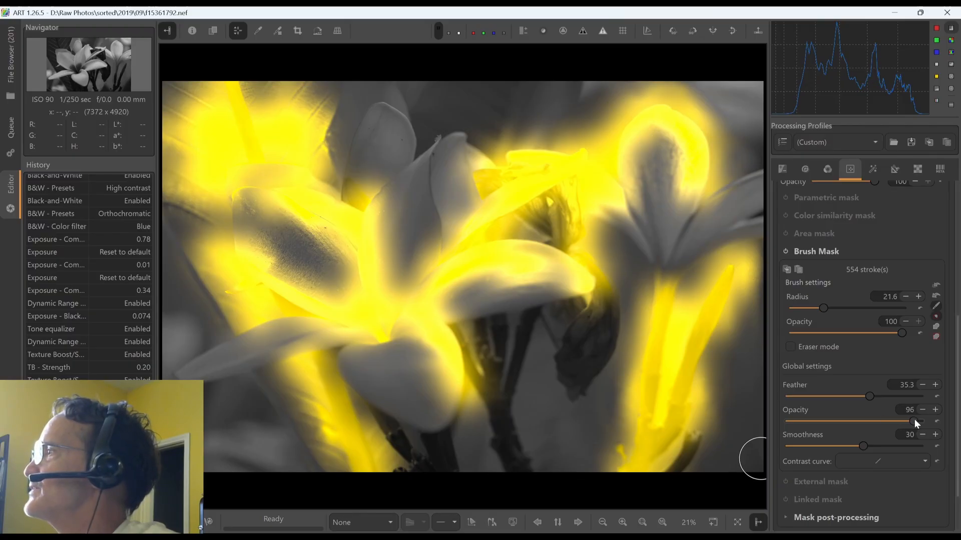
drag(914, 420, 929, 420)
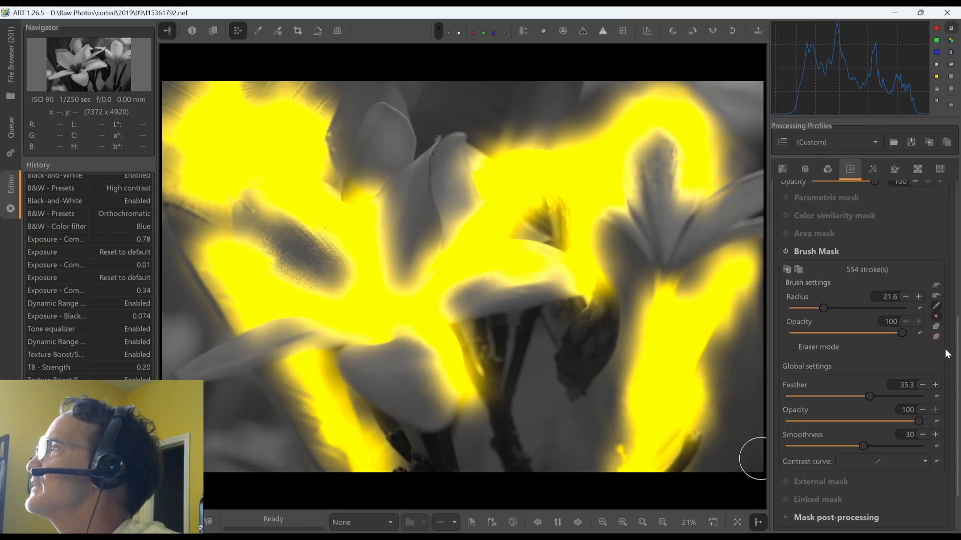
scroll(881, 294, up, 5)
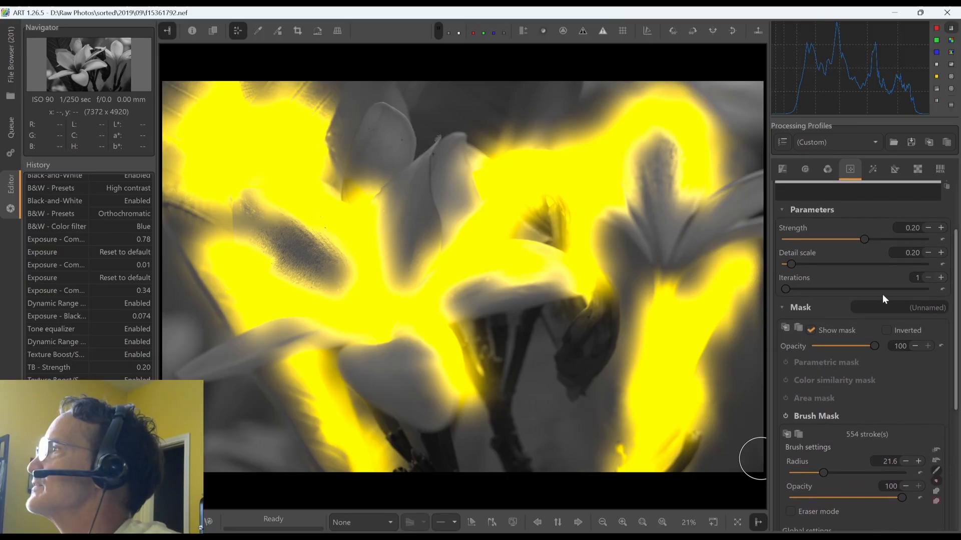
click(812, 329)
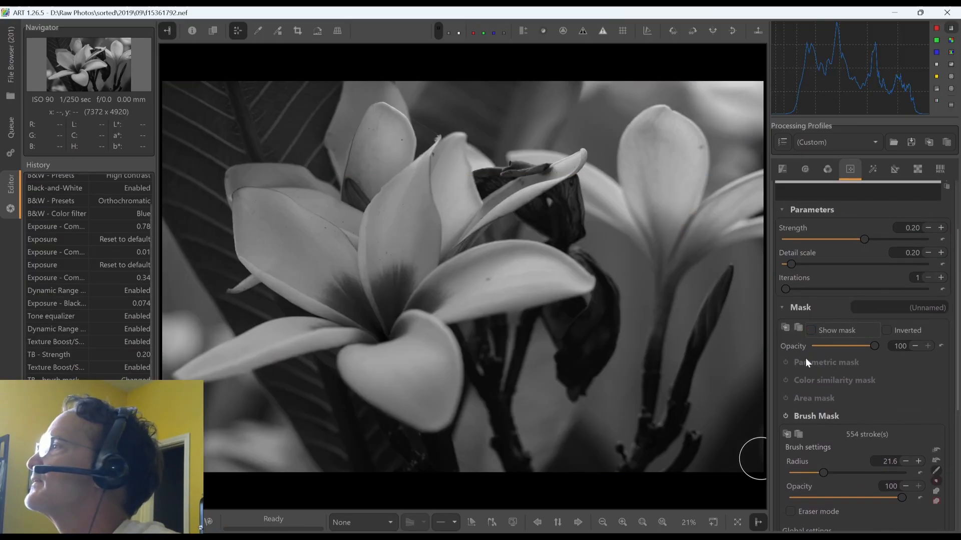
Step: Toggle Texture Boost/Sharpening off and on several times to compare the masked effect on the whole photo
drag(955, 323, 956, 269)
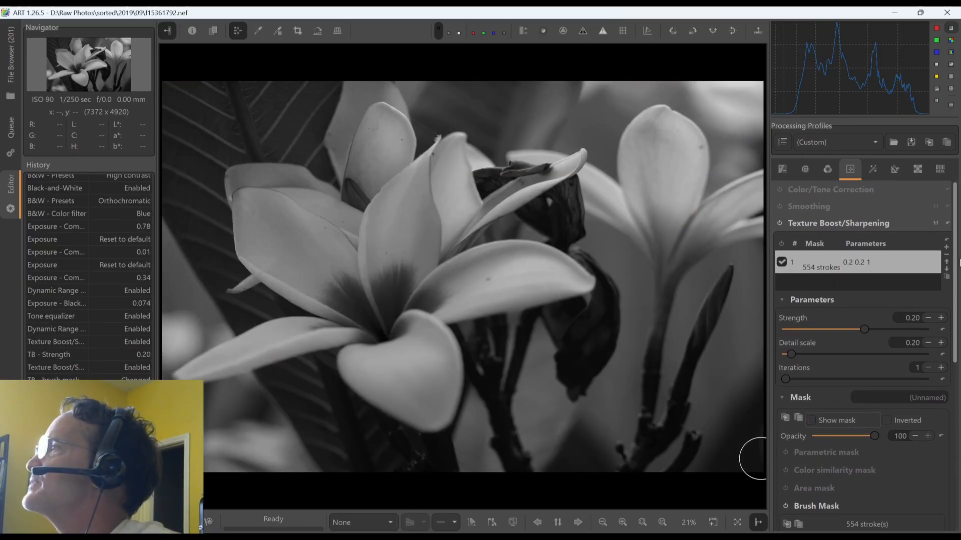
click(780, 223)
click(781, 223)
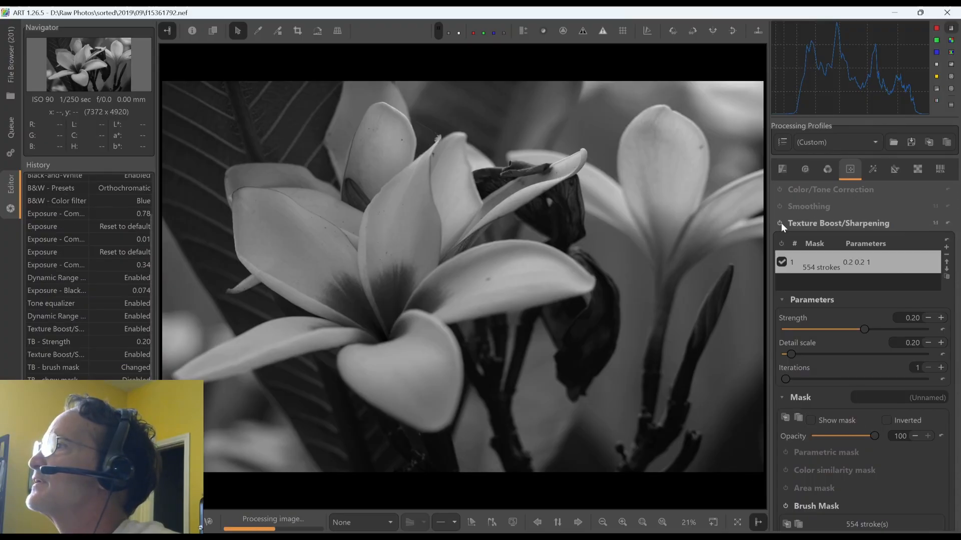
click(780, 222)
click(780, 223)
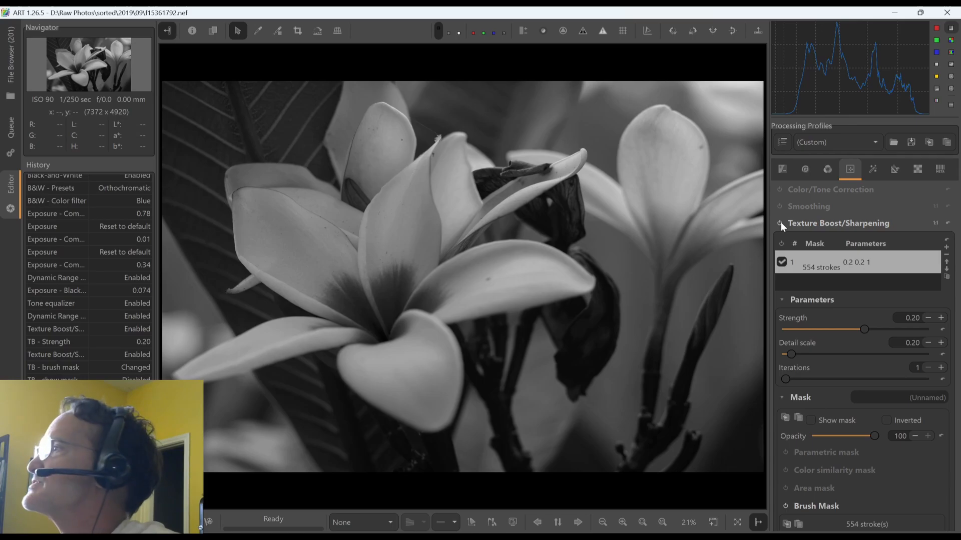
click(780, 222)
click(781, 222)
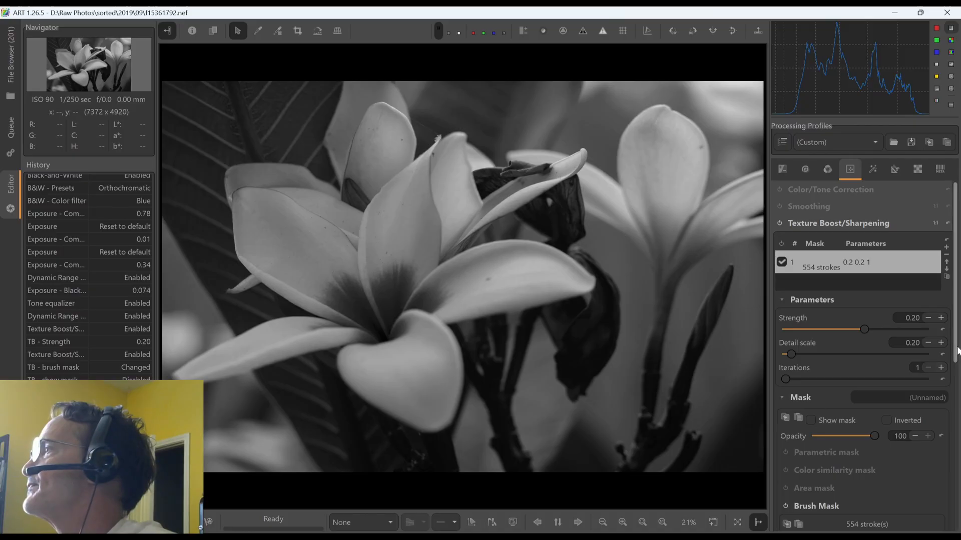
Step: Collapse the Brush Mask settings and the Texture Boost/Sharpening section
drag(955, 357, 957, 433)
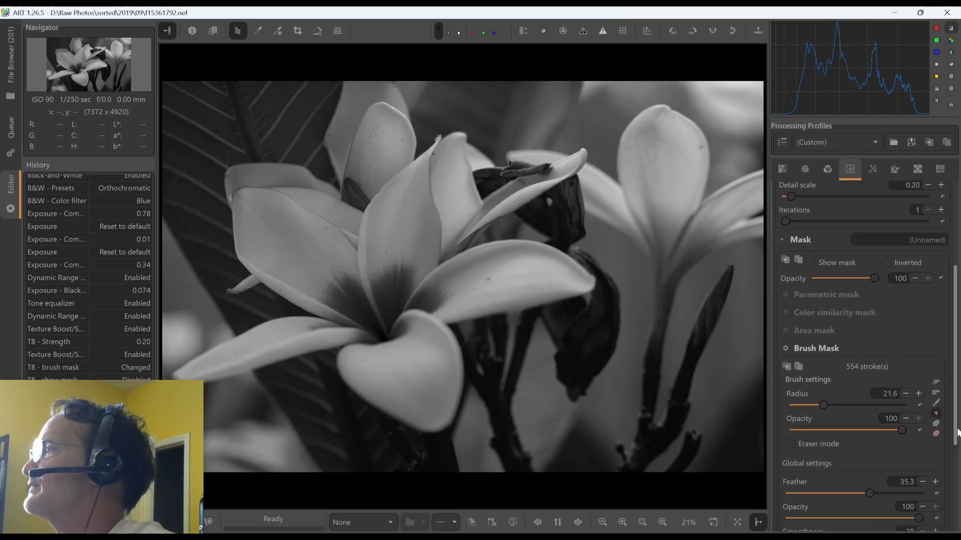
click(823, 351)
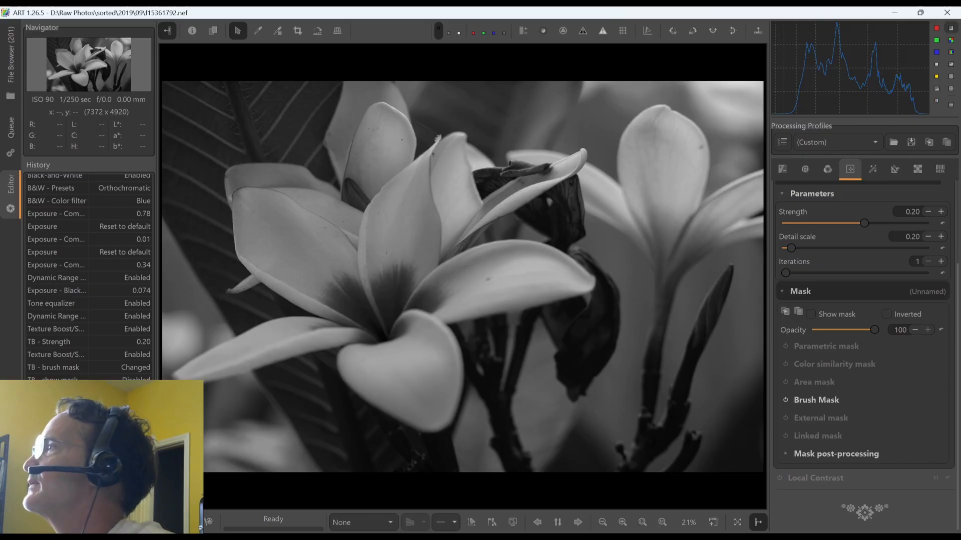
scroll(860, 300, up, 4)
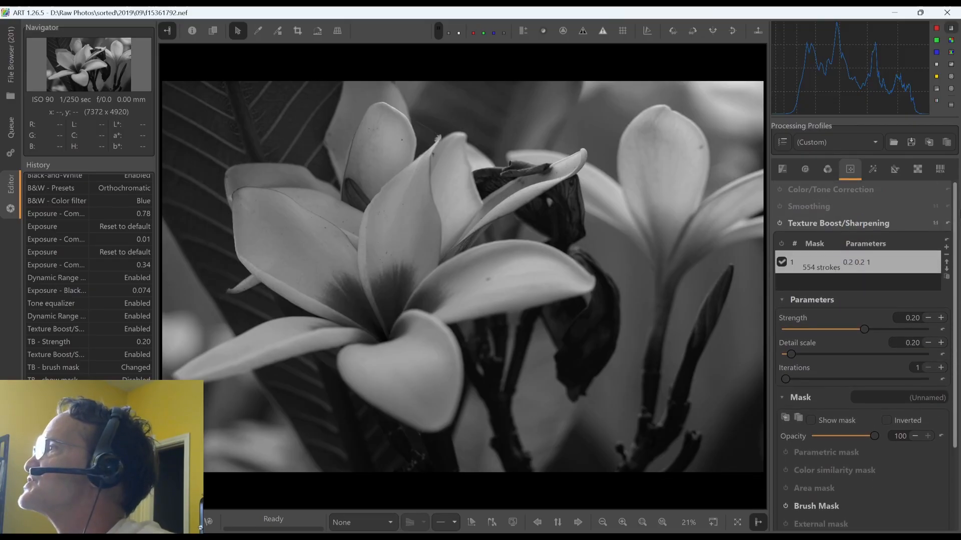
click(837, 221)
Step: Enable Smoothing in Guided mode on the RGB channel and go to its Brush Mask settings
click(821, 207)
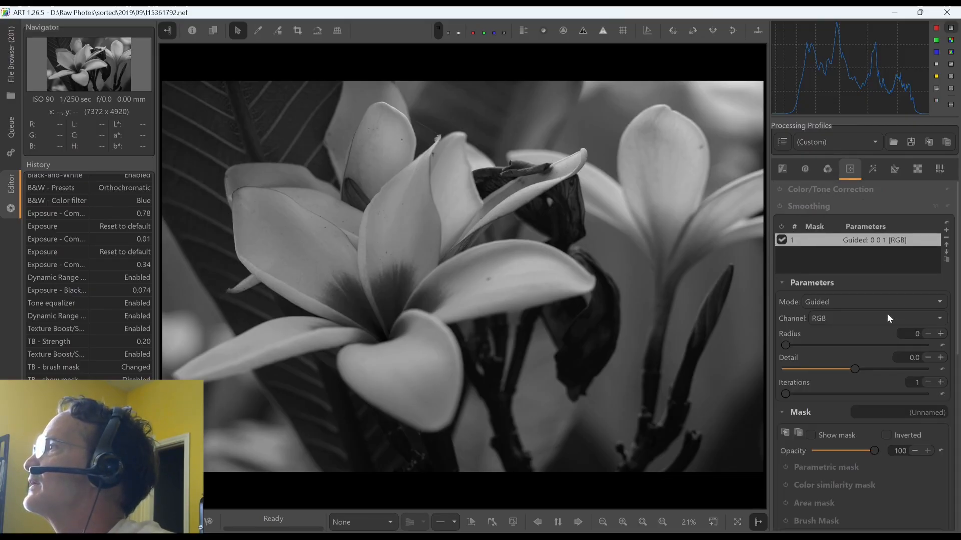
click(795, 210)
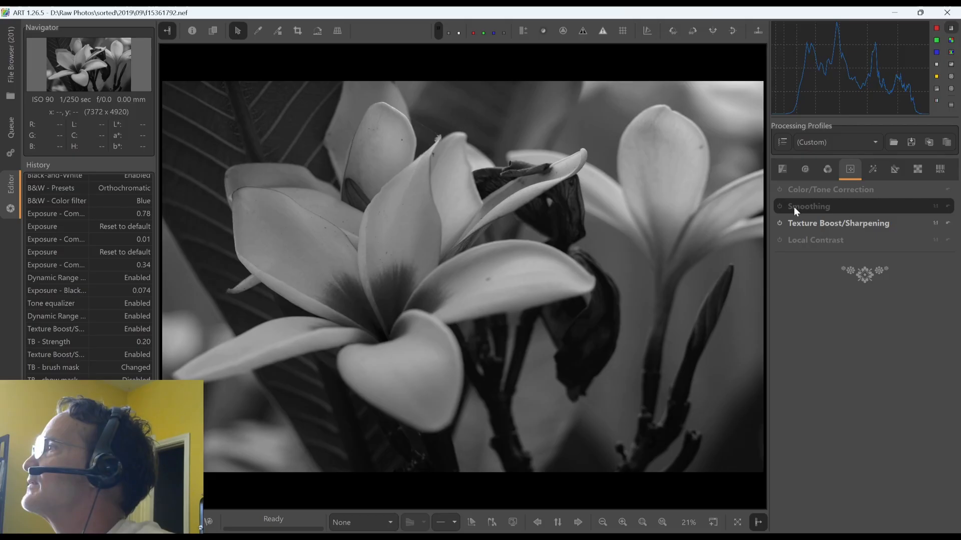
click(784, 207)
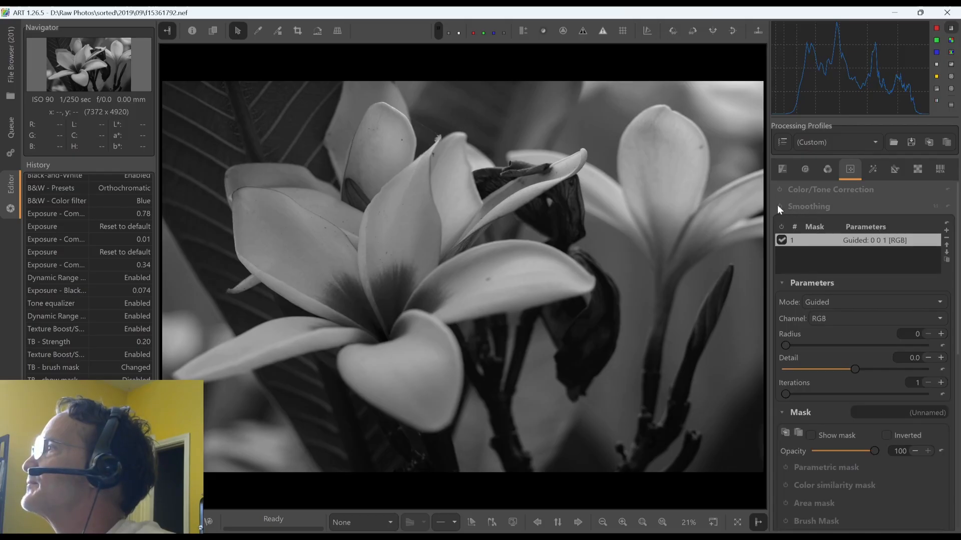
click(779, 206)
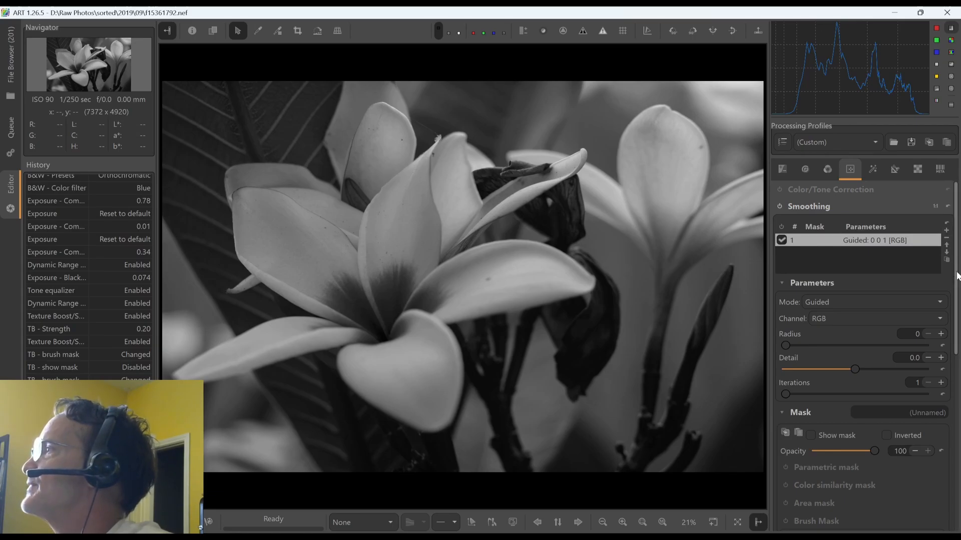
scroll(955, 306, down, 2)
scroll(955, 306, down, 3)
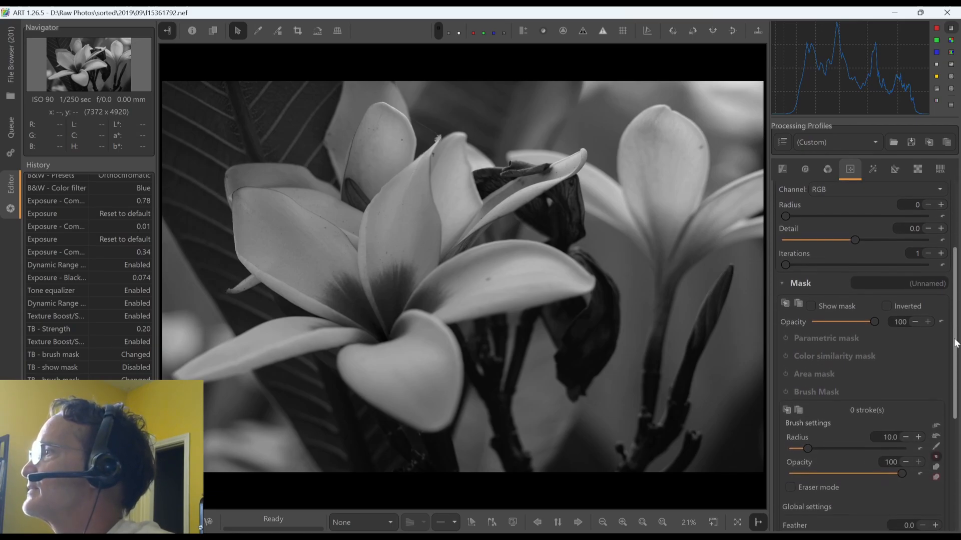
Step: Enable the Smoothing tool's Brush Mask, activate brush drawing, and set the brush radius to 20.7
click(784, 380)
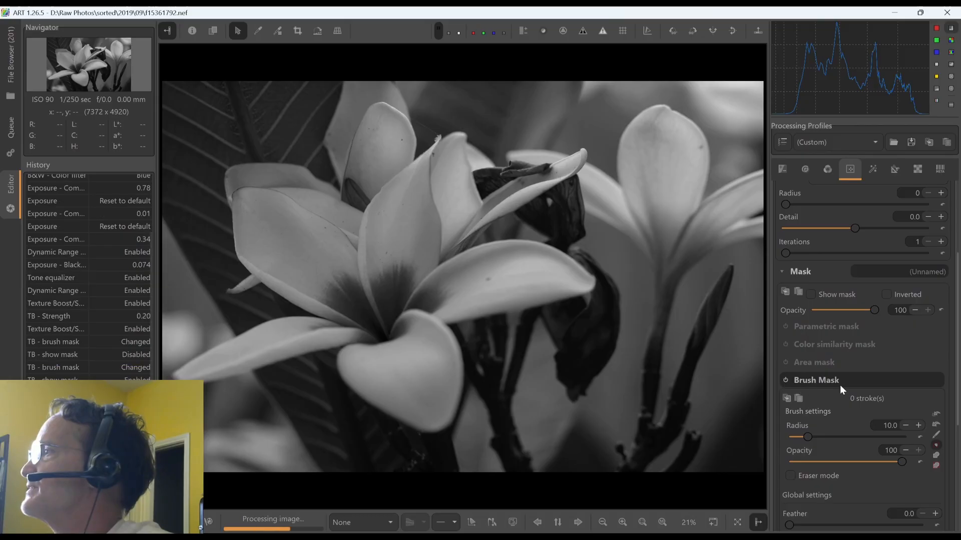
drag(957, 357, 959, 394)
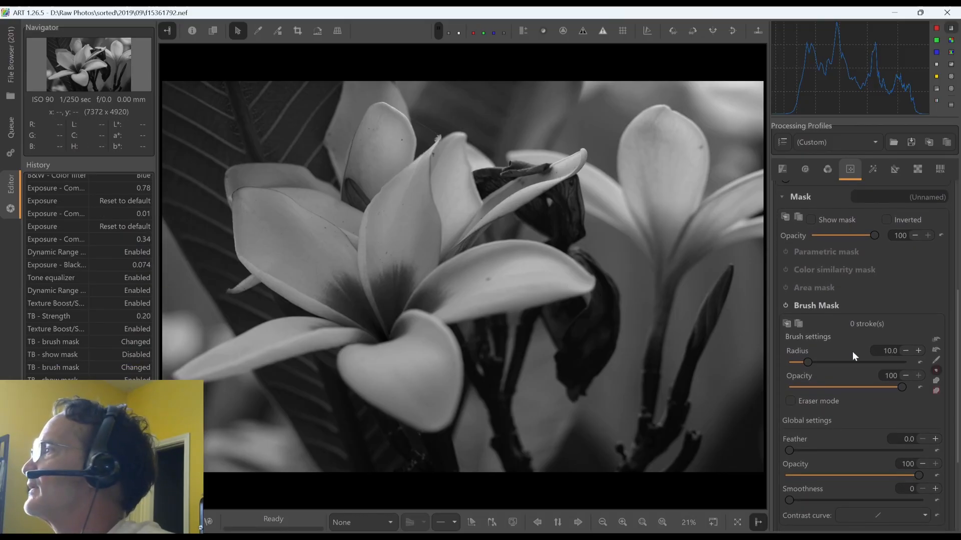
click(937, 360)
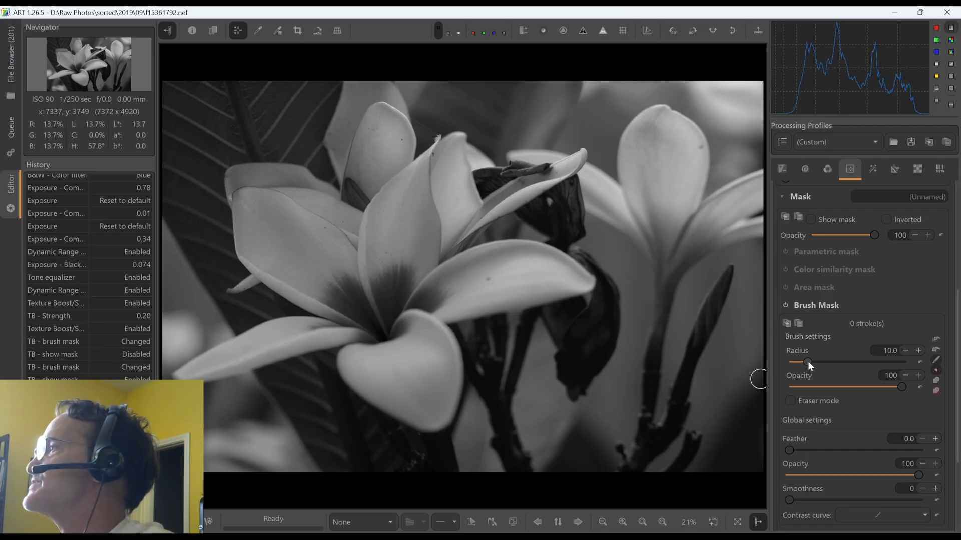
drag(807, 361, 813, 359)
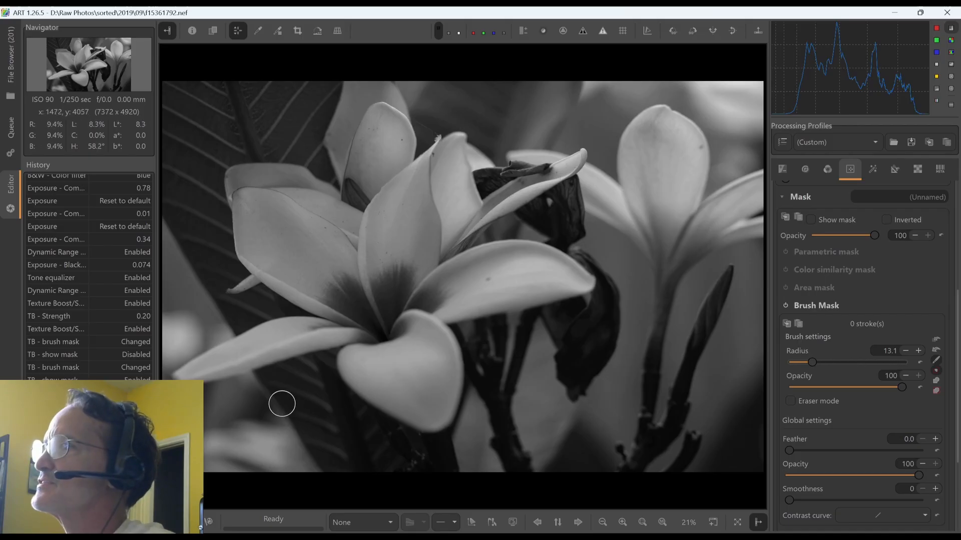
drag(819, 360, 825, 360)
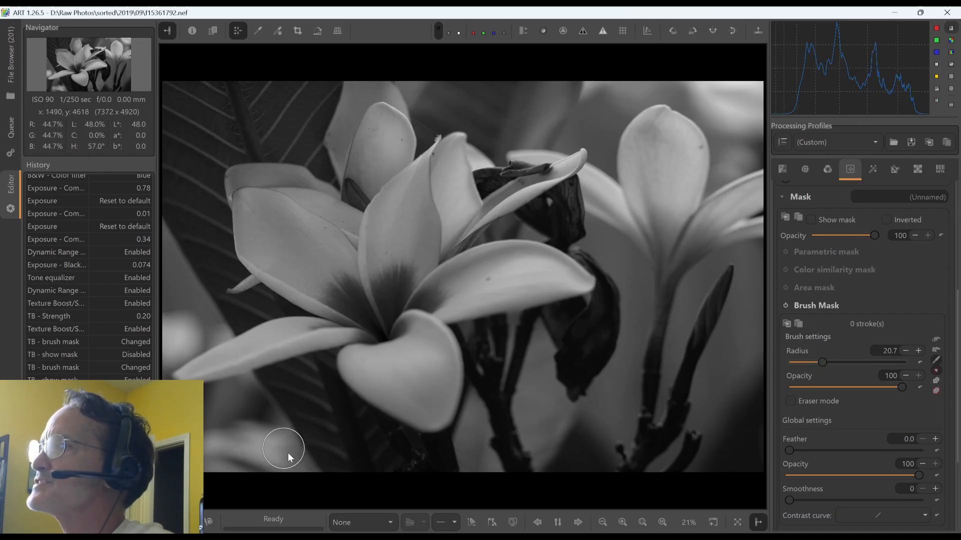
Step: Paint the smoothing mask over the blurred background along the photo's edges and corners, and check its coverage with the mask overlay
drag(295, 463, 286, 406)
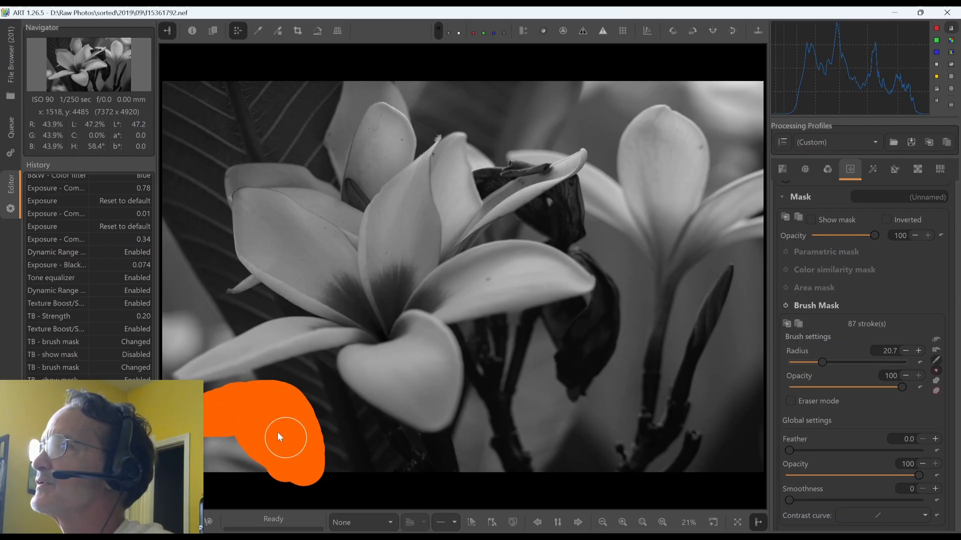
drag(175, 431, 177, 432)
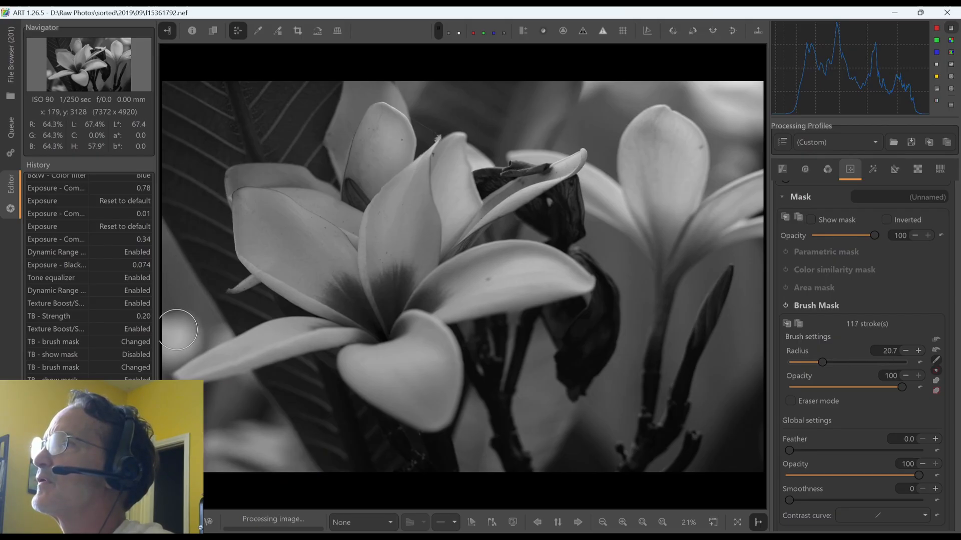
drag(186, 314, 186, 315)
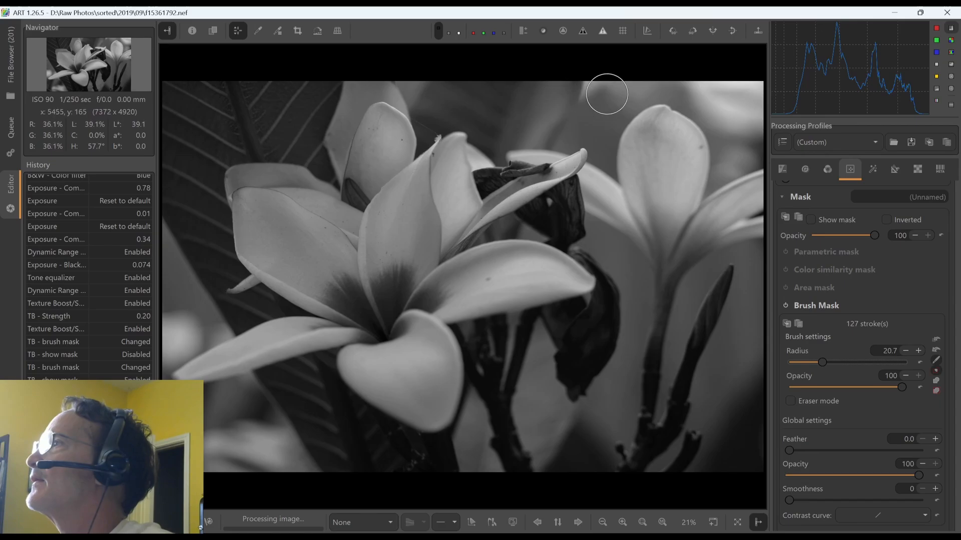
drag(606, 92, 546, 92)
mouse_move(641, 86)
mouse_down()
mouse_move(747, 90)
mouse_move(754, 144)
mouse_up()
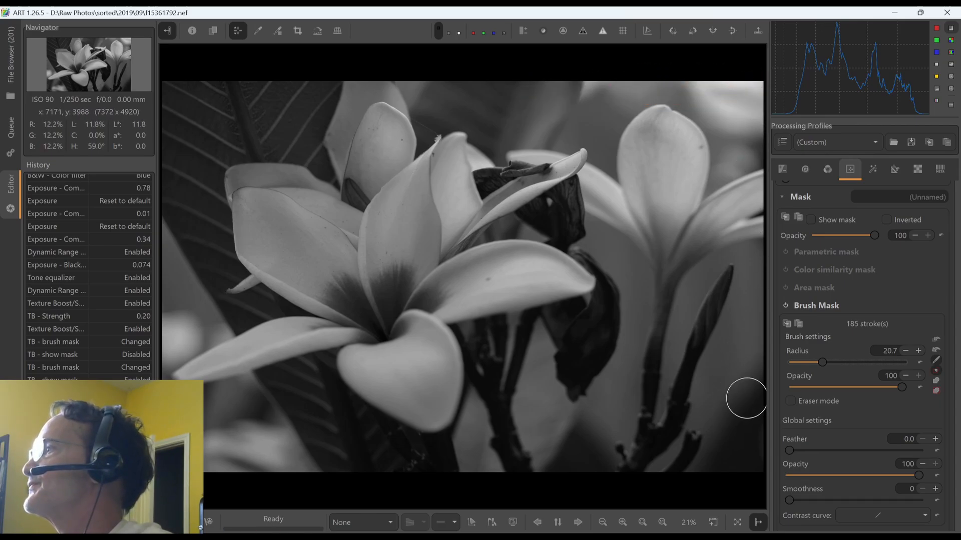
drag(756, 412, 756, 412)
drag(745, 346, 724, 454)
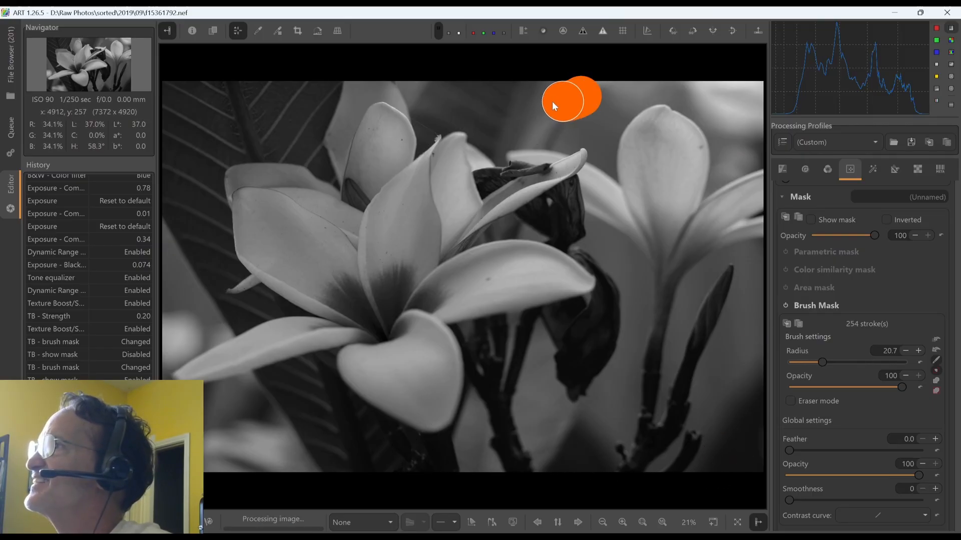
mouse_move(552, 103)
mouse_down()
mouse_move(450, 95)
mouse_move(597, 90)
mouse_move(424, 85)
mouse_up()
drag(219, 87, 167, 86)
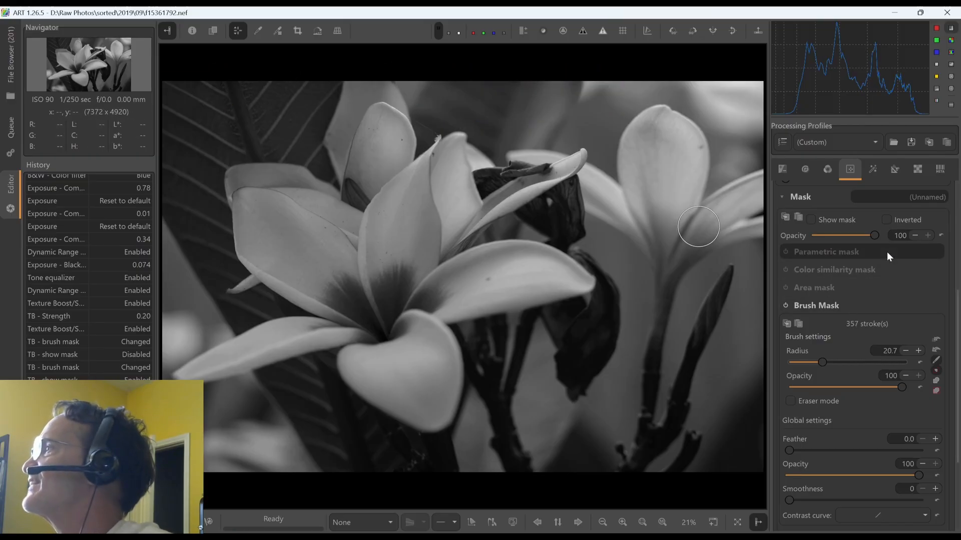
click(812, 219)
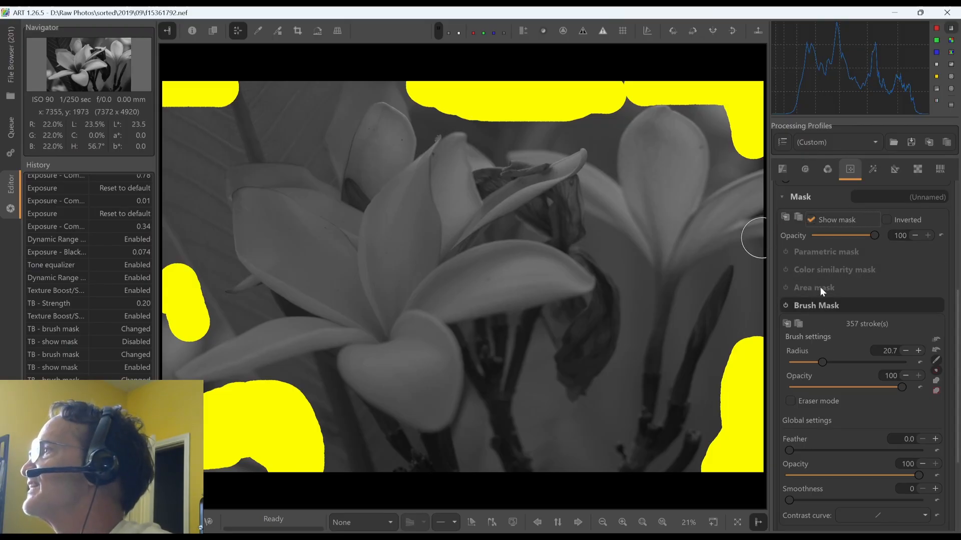
click(810, 220)
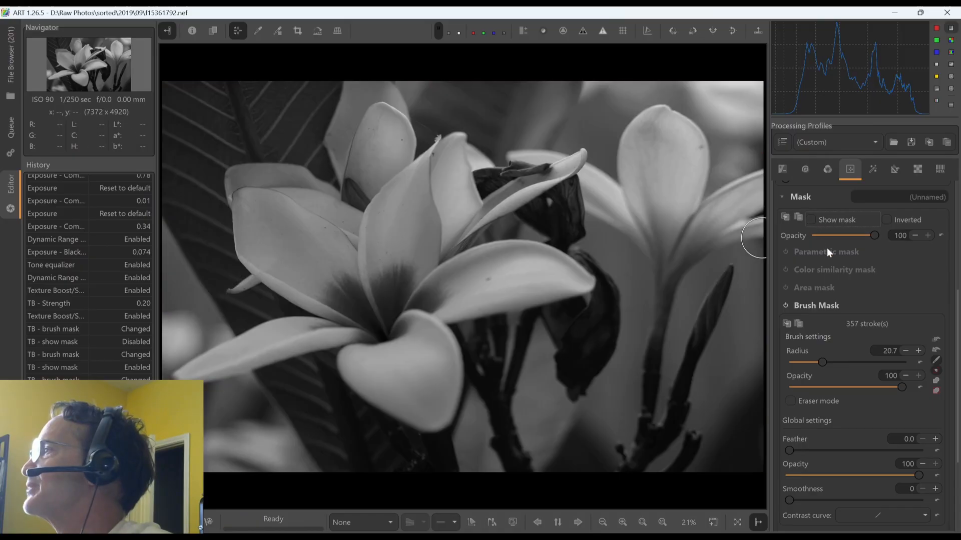
Step: Set the Guided smoothing radius to 70 and briefly check the masked areas
drag(957, 378, 955, 259)
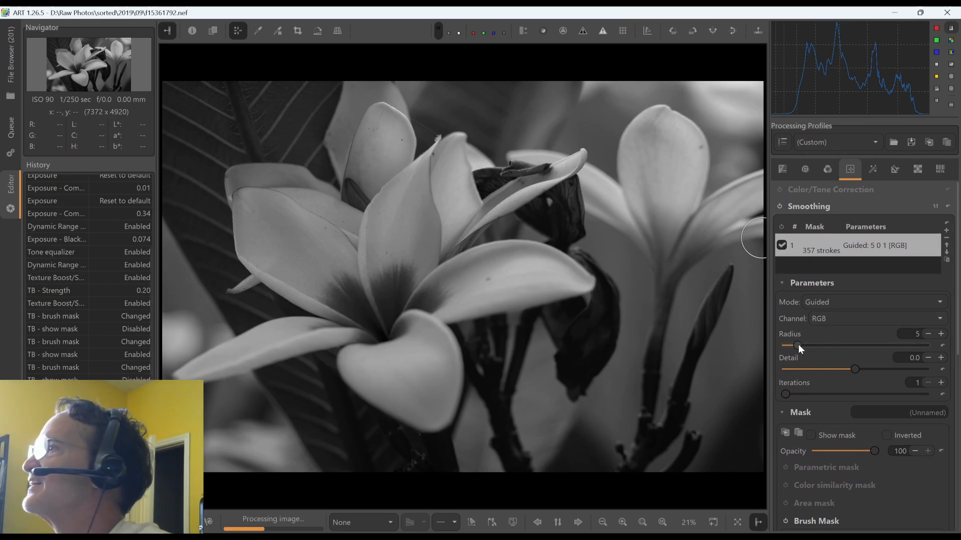
drag(797, 344, 848, 343)
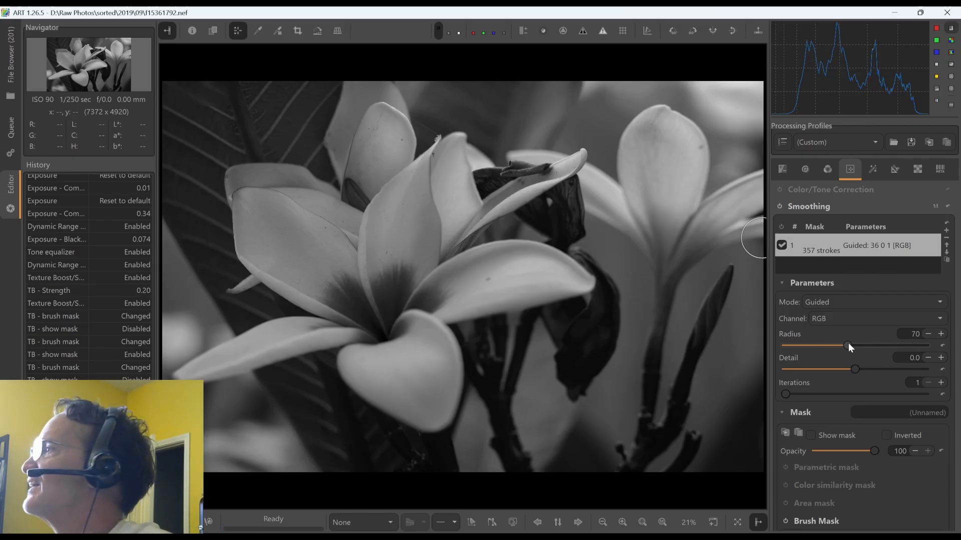
click(810, 435)
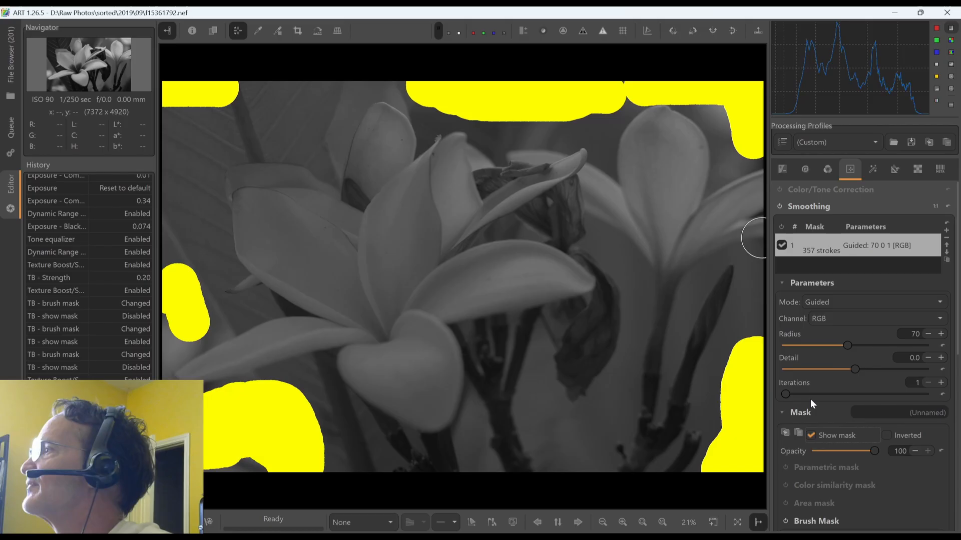
click(811, 436)
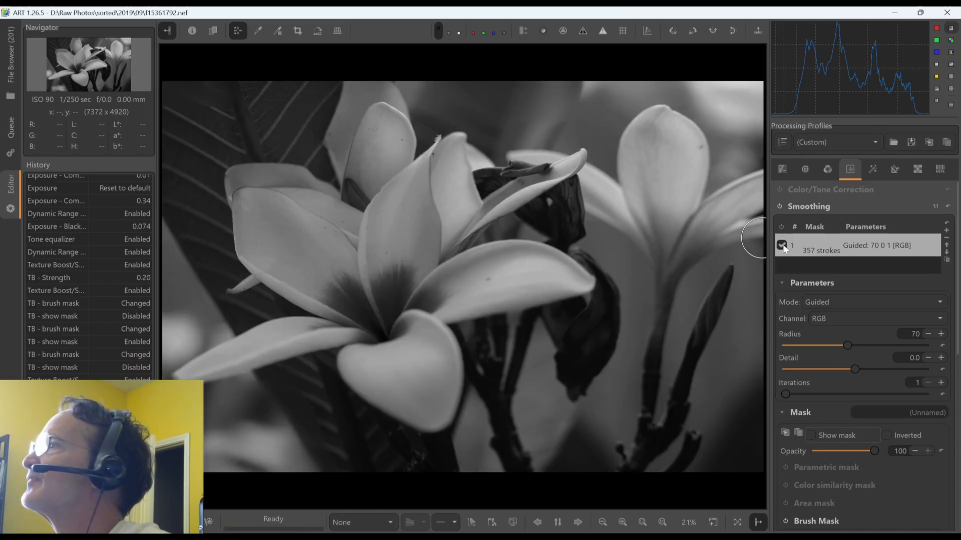
Step: Toggle the Smoothing entry and the mask overlay off and on to compare the smoothed background areas
click(782, 245)
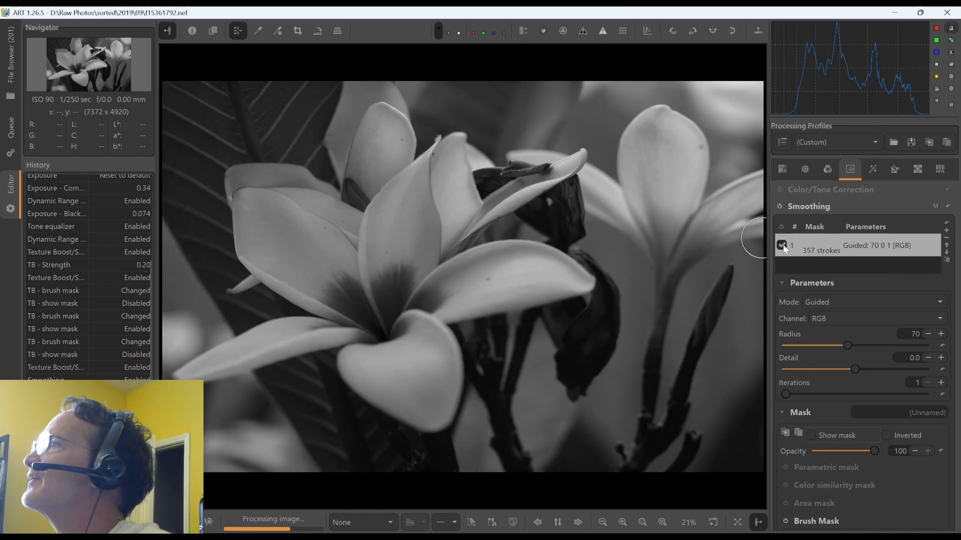
click(782, 245)
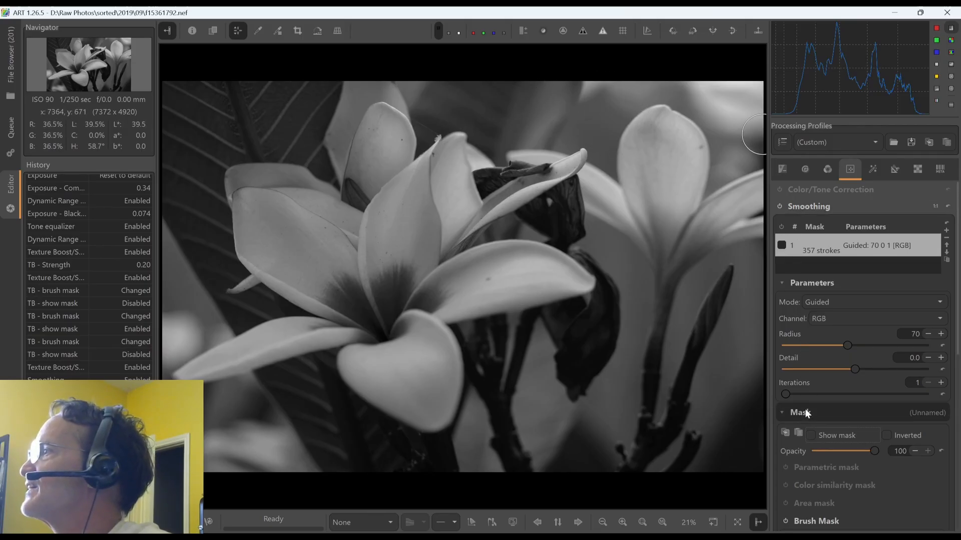
click(810, 435)
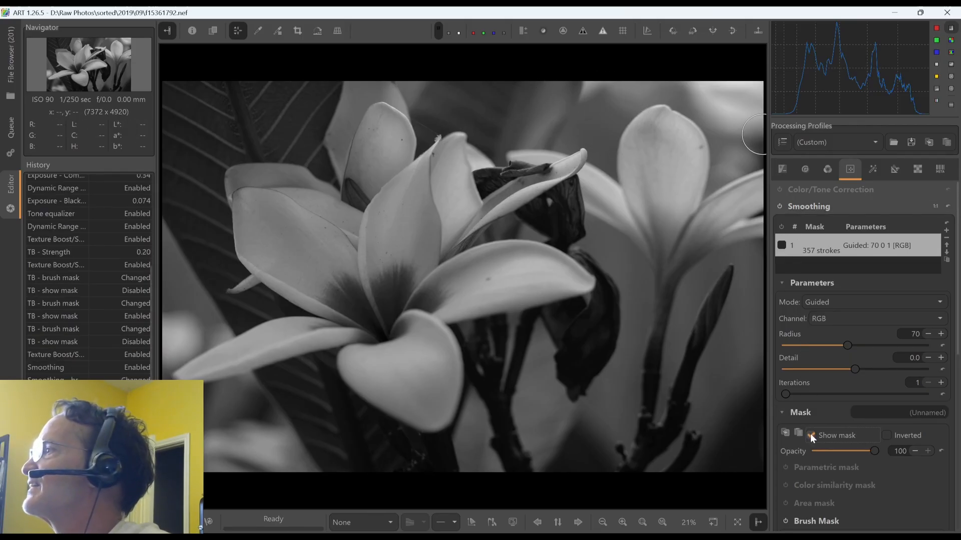
click(810, 434)
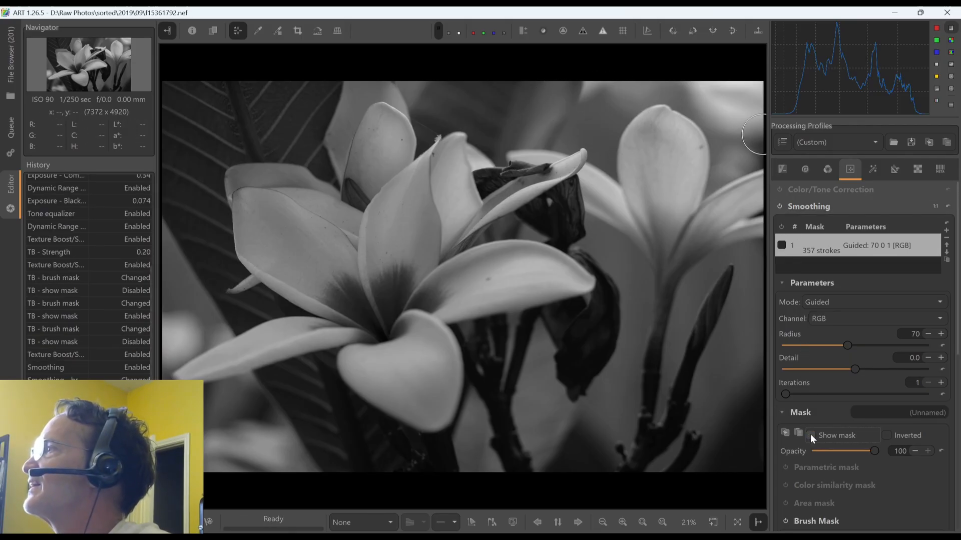
click(782, 245)
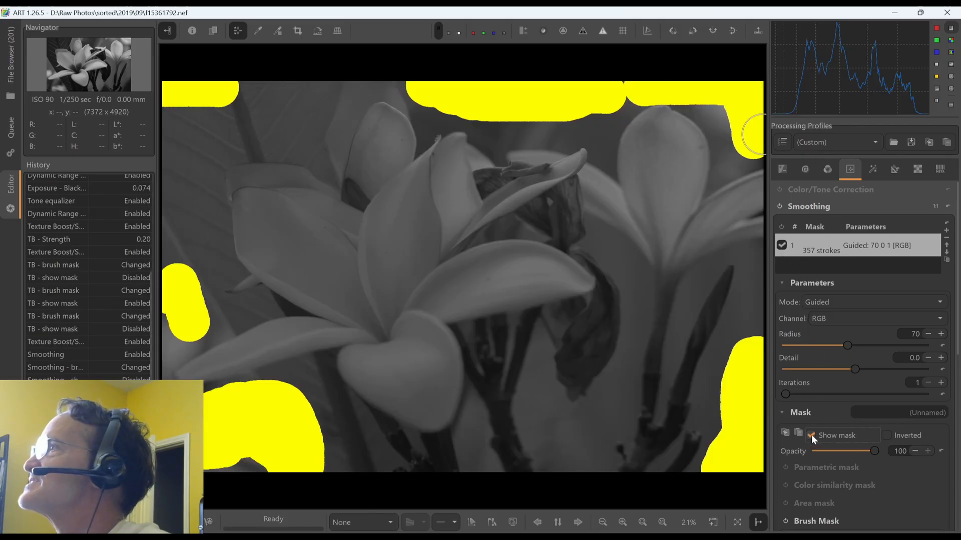
click(811, 435)
click(812, 435)
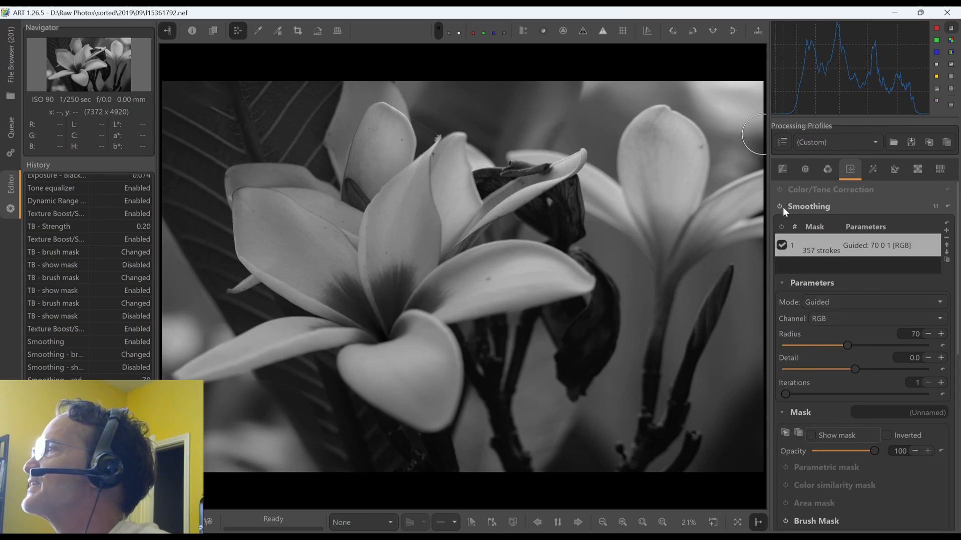
click(781, 245)
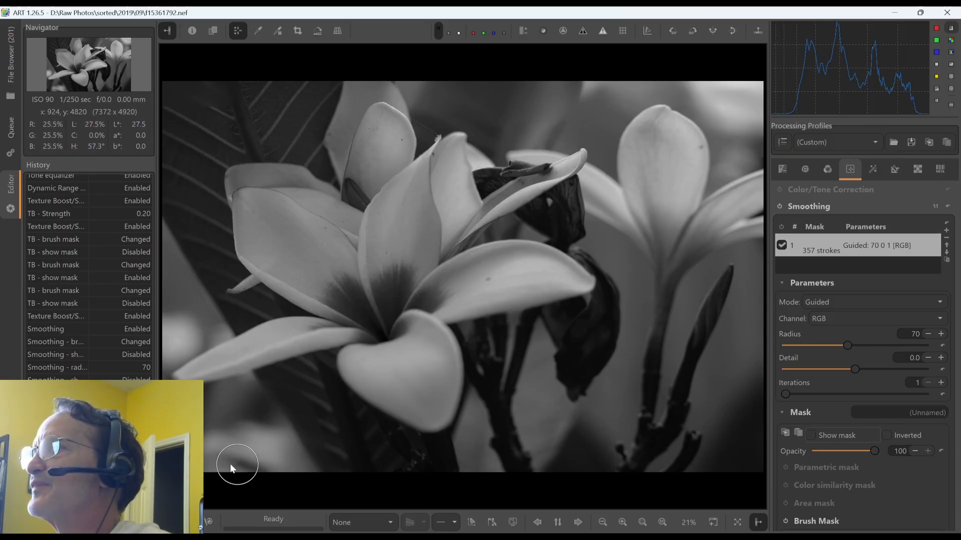
Step: Extend the smoothing mask with more brush strokes along the photo's lower-left, left, right and upper-right background
mouse_move(236, 457)
mouse_down()
mouse_move(227, 455)
mouse_move(252, 455)
mouse_move(196, 398)
mouse_up()
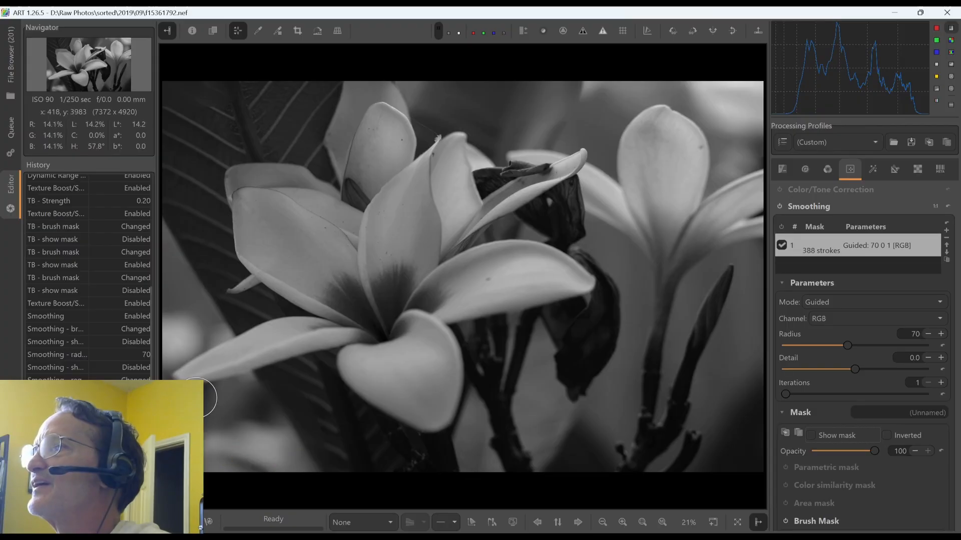
mouse_move(170, 267)
mouse_down()
mouse_move(173, 320)
mouse_move(183, 315)
mouse_up()
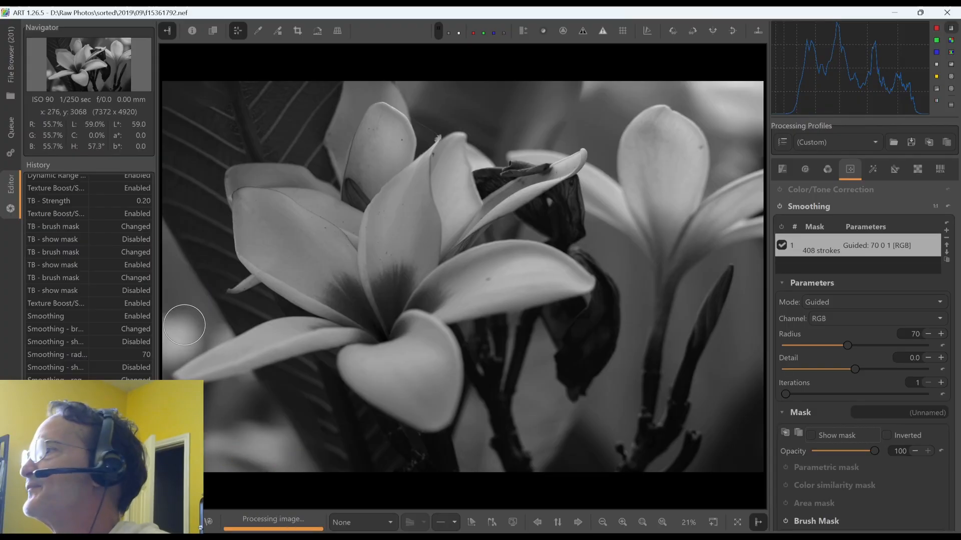
mouse_move(737, 395)
mouse_down()
mouse_move(756, 382)
mouse_move(731, 435)
mouse_move(754, 353)
mouse_move(754, 291)
mouse_up()
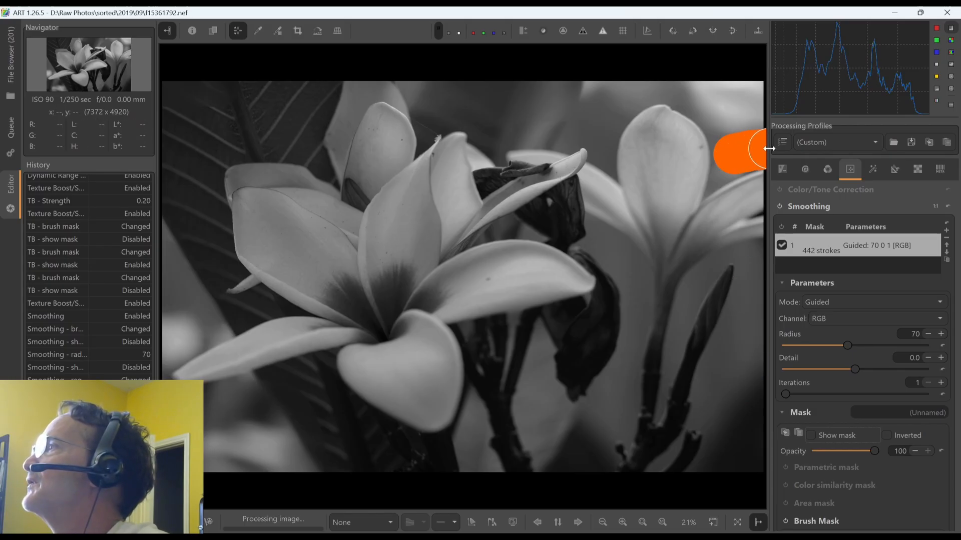
drag(769, 149, 750, 80)
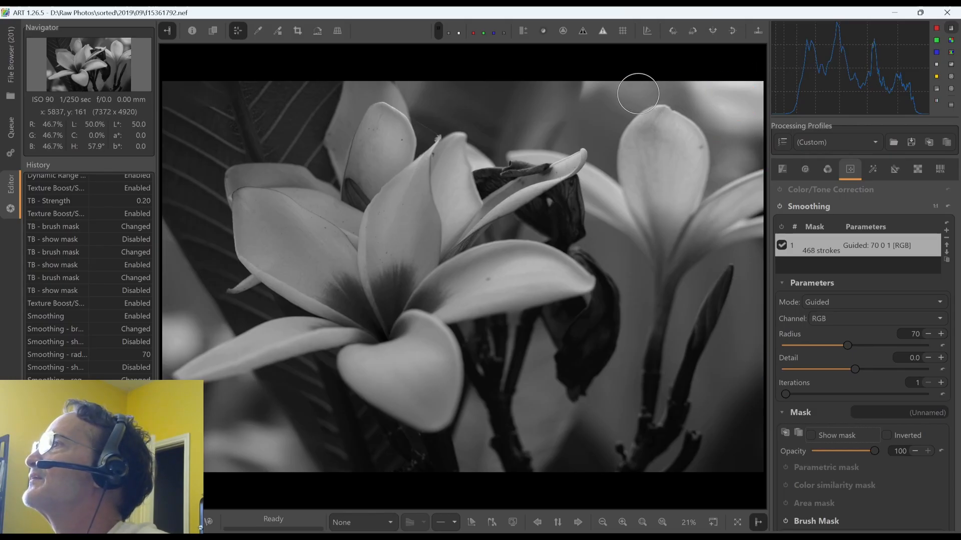
drag(631, 91, 580, 95)
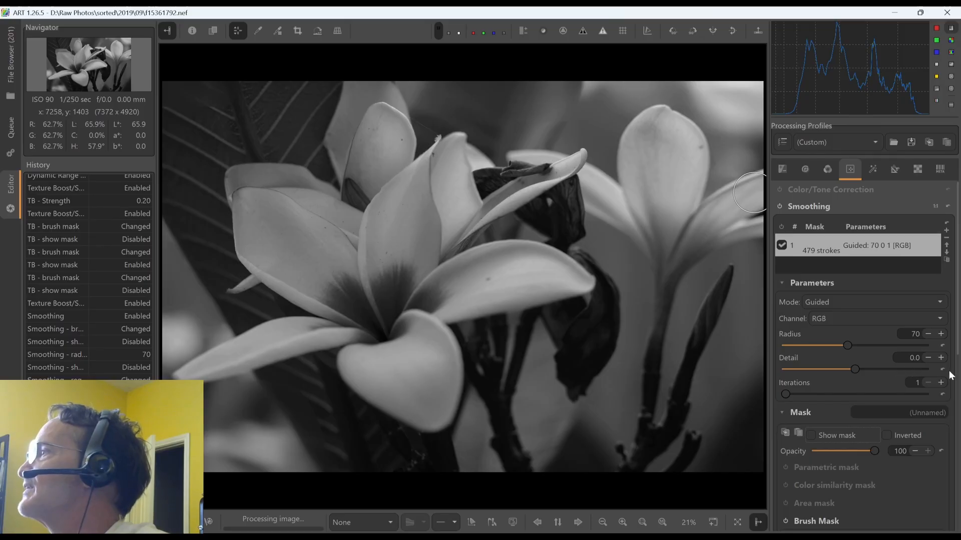
Step: Turn on Eraser mode and remove the smoothing mask from the dark leaf at the upper left and part of the top edge
scroll(958, 354, down, 5)
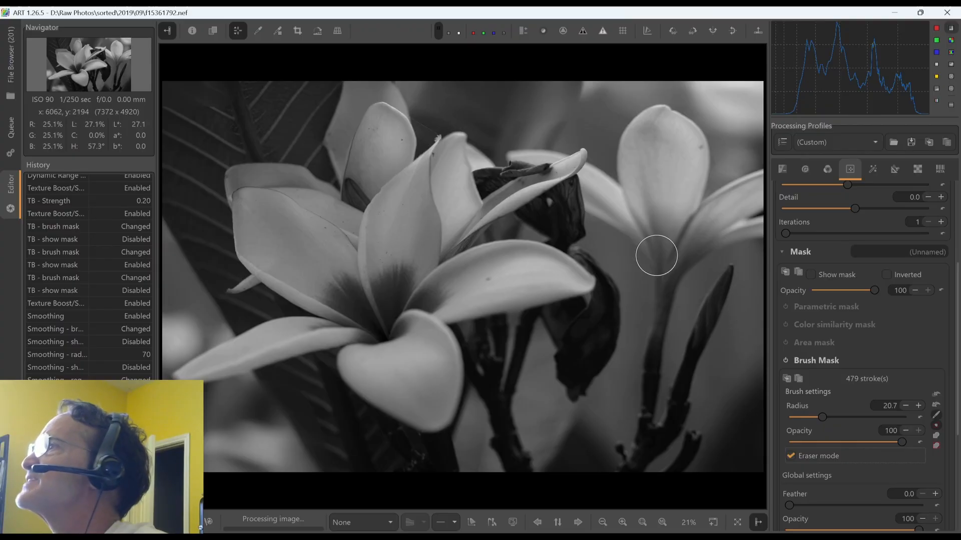
mouse_move(224, 107)
mouse_down()
mouse_move(173, 103)
mouse_move(164, 133)
mouse_move(178, 181)
mouse_up()
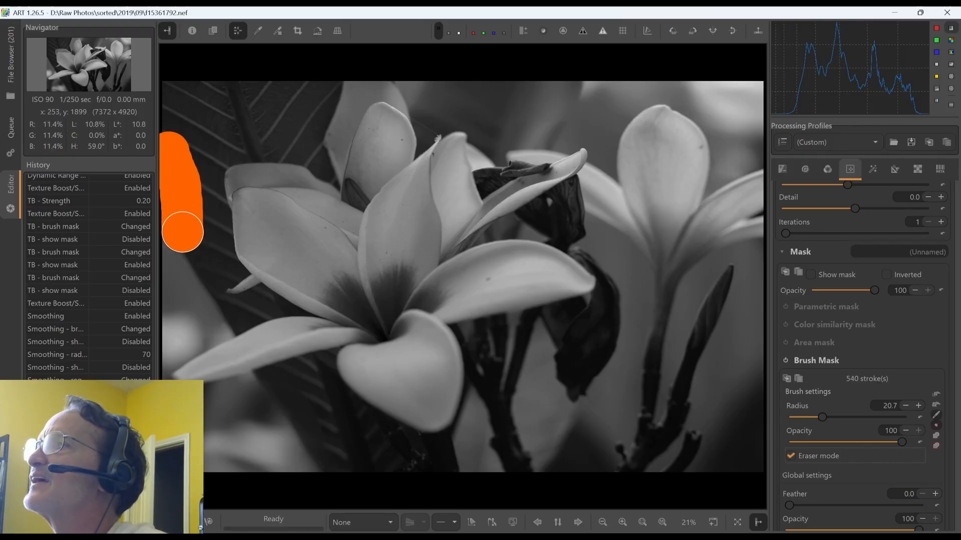
drag(183, 231, 184, 240)
mouse_move(472, 101)
mouse_down()
mouse_move(413, 118)
mouse_move(444, 92)
mouse_move(465, 103)
mouse_move(431, 118)
mouse_move(332, 99)
mouse_move(371, 113)
mouse_move(495, 98)
mouse_up()
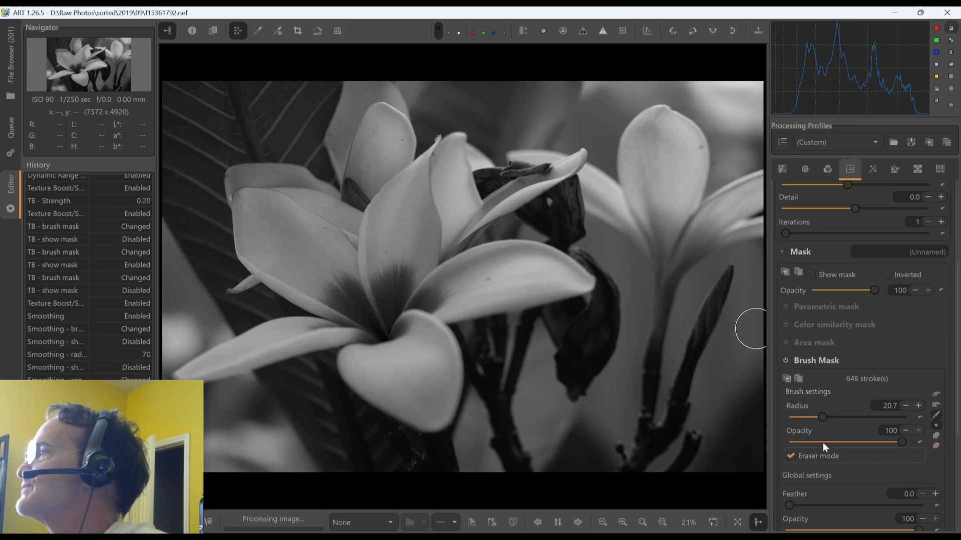
Step: Show the mask overlay and erase the mask along the photo's top edge up to the bright background near the right-hand flower
click(813, 276)
drag(431, 86, 170, 90)
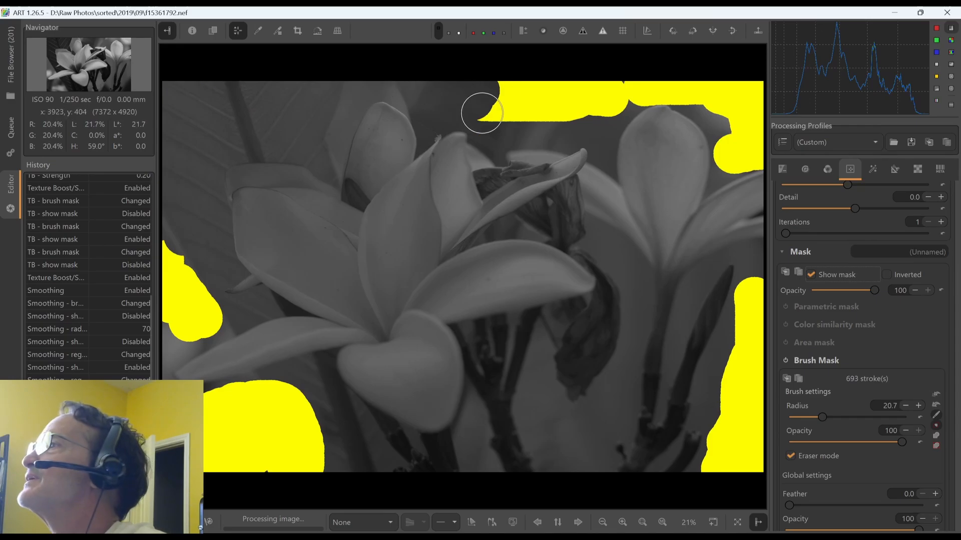
mouse_move(482, 113)
mouse_down()
mouse_move(528, 87)
mouse_move(490, 92)
mouse_up()
mouse_move(525, 89)
mouse_down()
mouse_move(535, 116)
mouse_move(555, 89)
mouse_up()
drag(544, 122, 564, 91)
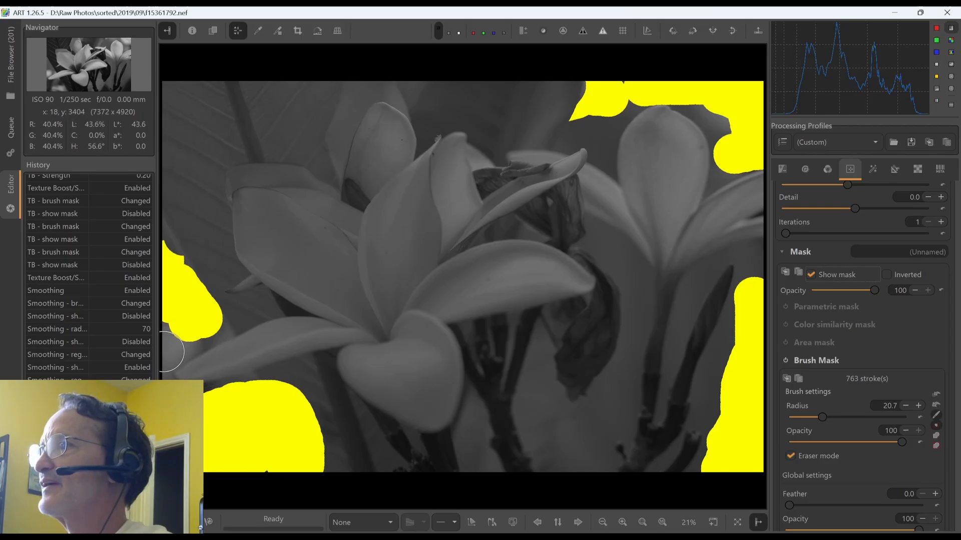
Step: Turn off Eraser mode and paint the mask into the gap between the left-edge and lower-left background areas
click(791, 456)
mouse_move(193, 332)
mouse_down()
mouse_move(162, 342)
mouse_move(170, 342)
mouse_move(161, 369)
mouse_move(167, 396)
mouse_move(199, 420)
mouse_move(257, 401)
mouse_up()
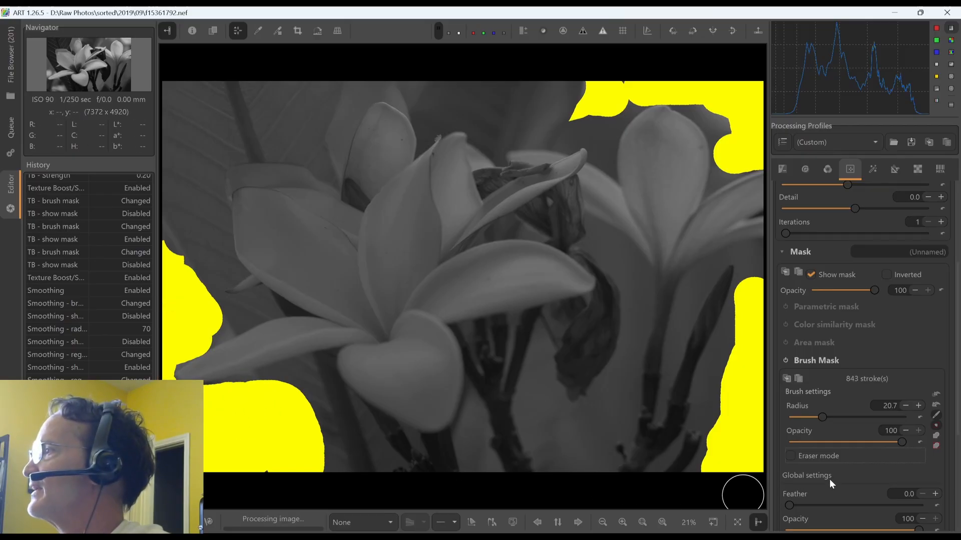
Step: Set the smoothing brush mask's feather to 26.3 and smoothness to 27, then hide the mask overlay and collapse the Smoothing settings
scroll(909, 461, down, 1)
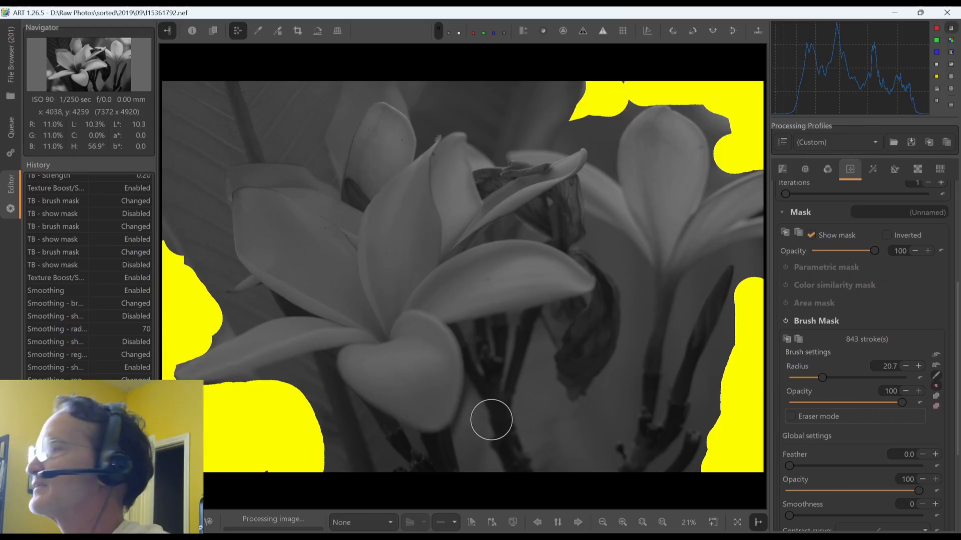
drag(820, 467, 839, 466)
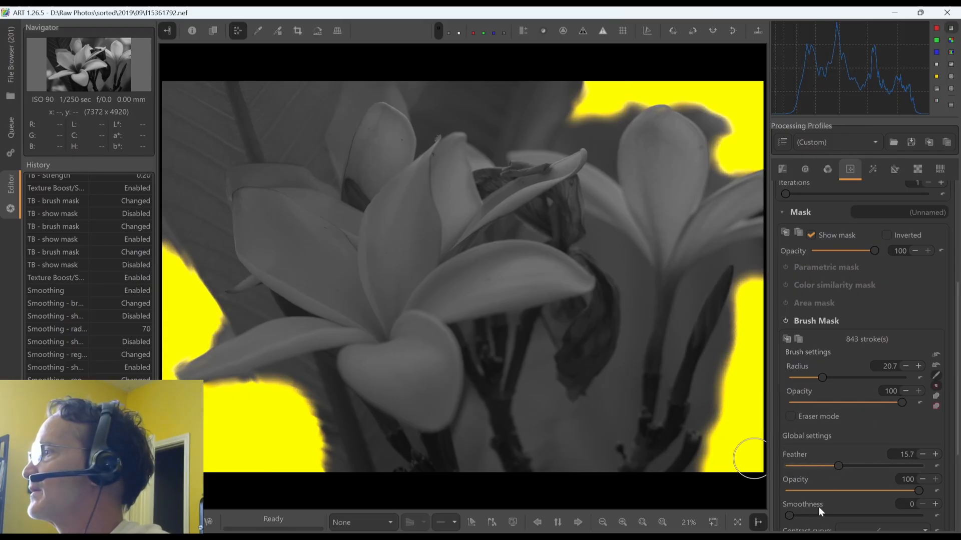
drag(817, 514, 857, 514)
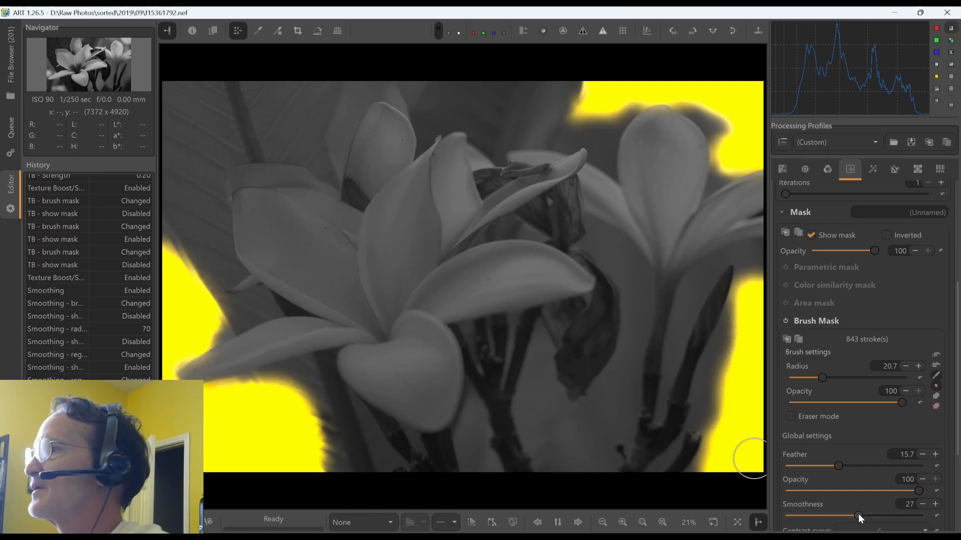
click(857, 466)
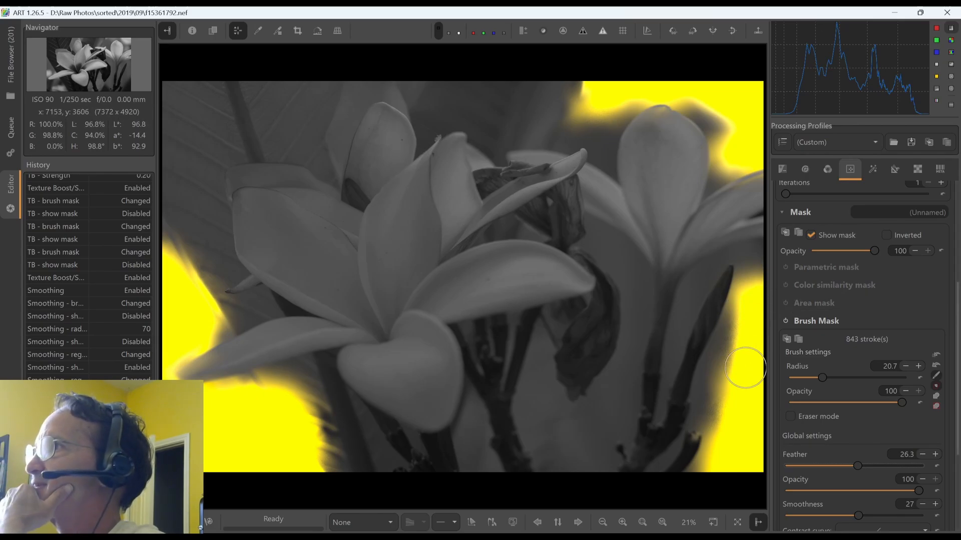
click(817, 235)
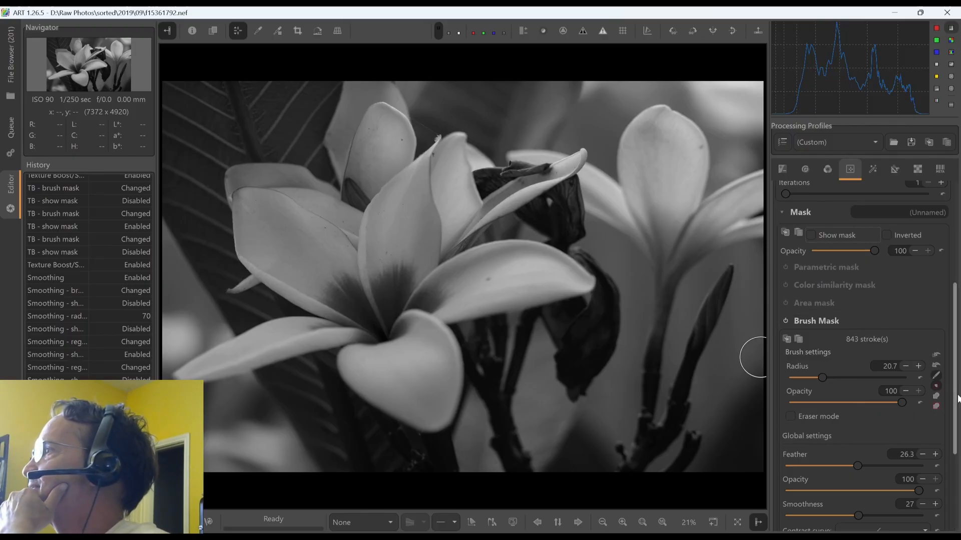
click(824, 323)
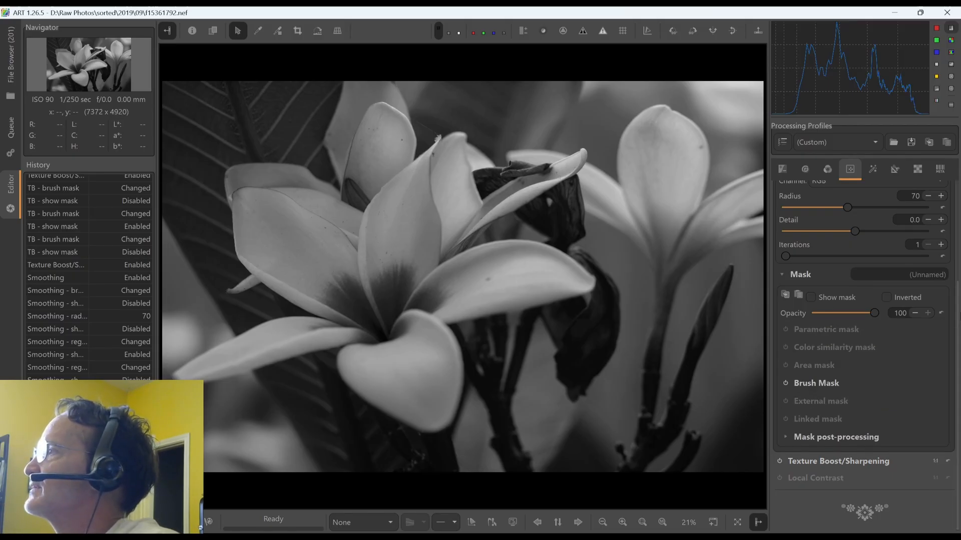
scroll(956, 351, up, 5)
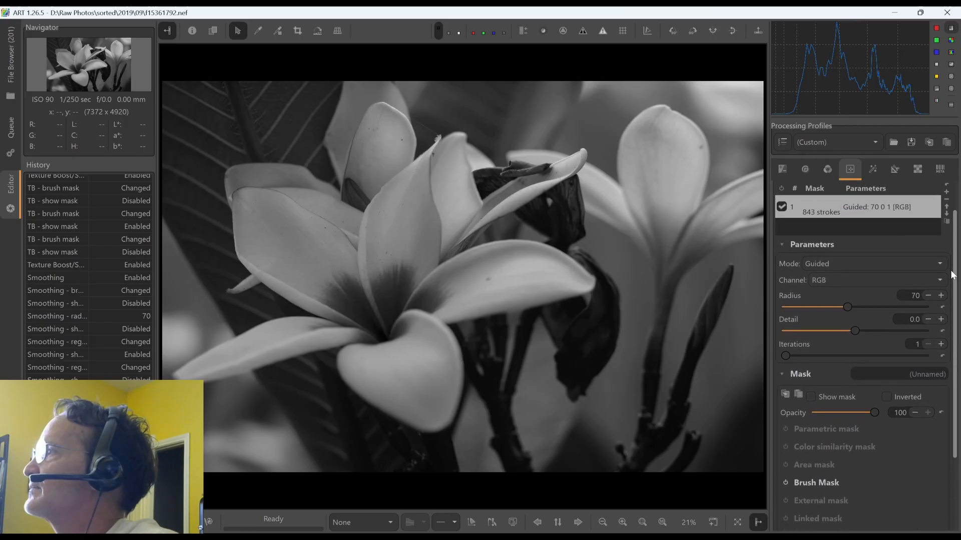
click(807, 206)
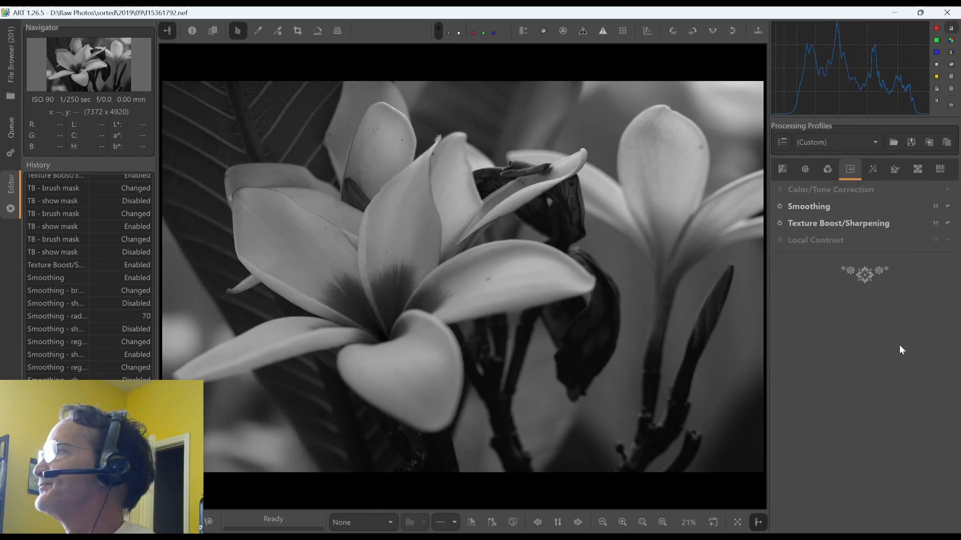
Step: Enable Film Simulation with the Sigmoid tone mapper and compare the photo with and without it
click(871, 170)
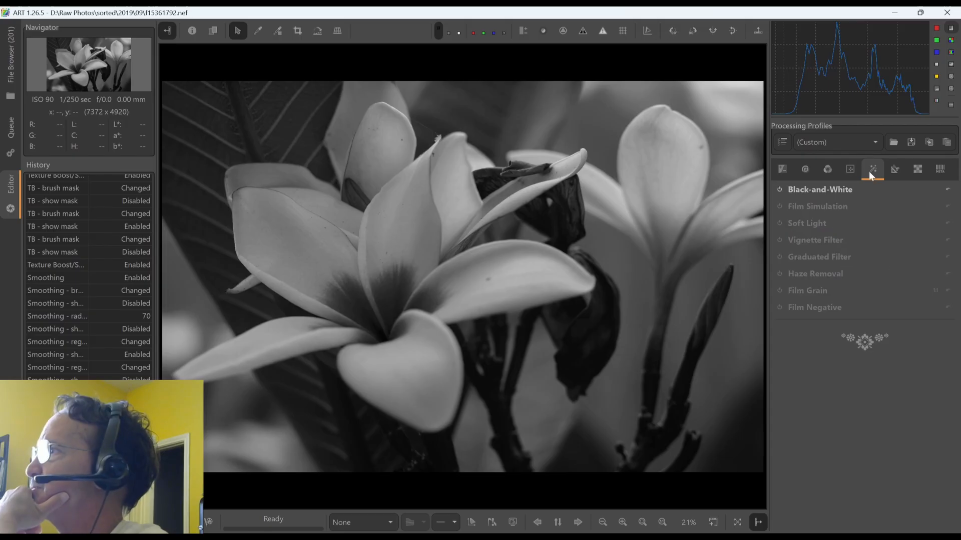
click(803, 206)
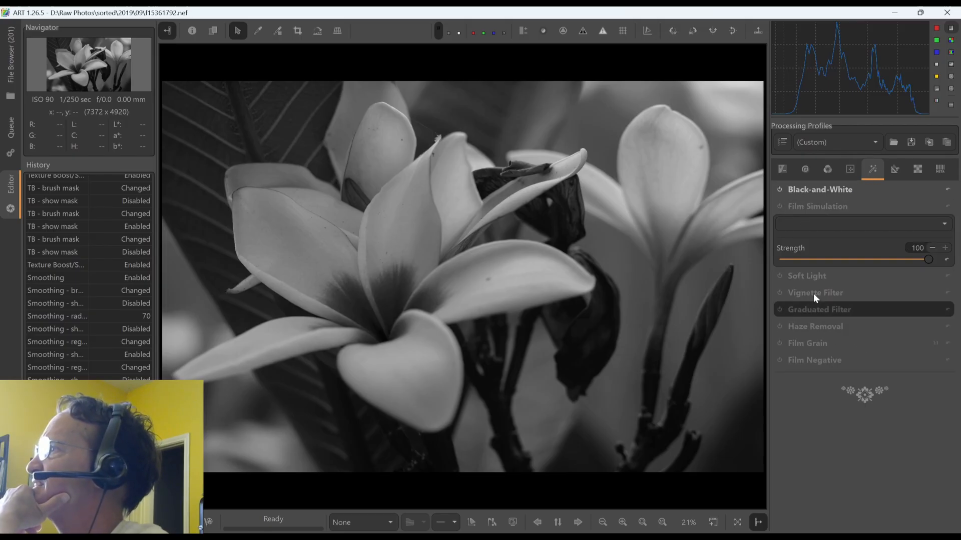
click(781, 206)
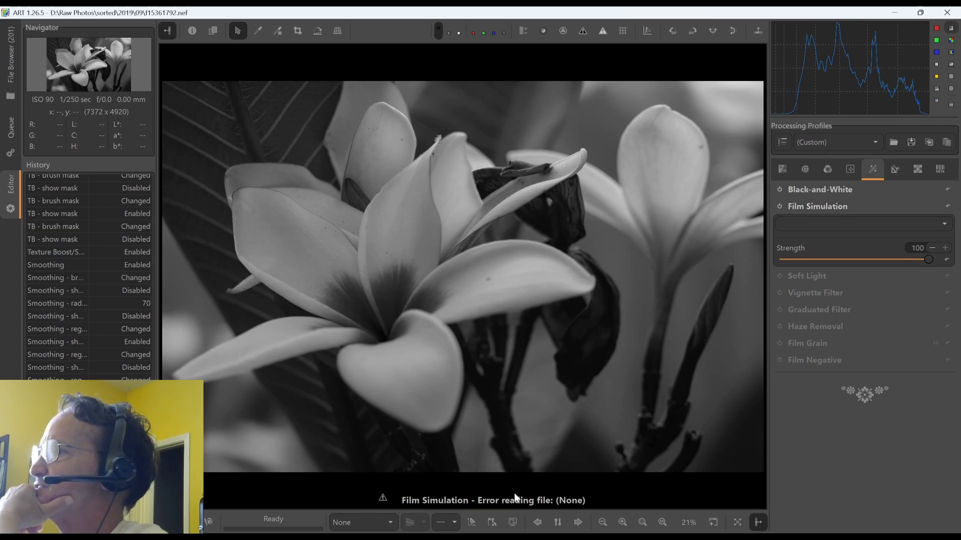
click(810, 226)
click(818, 224)
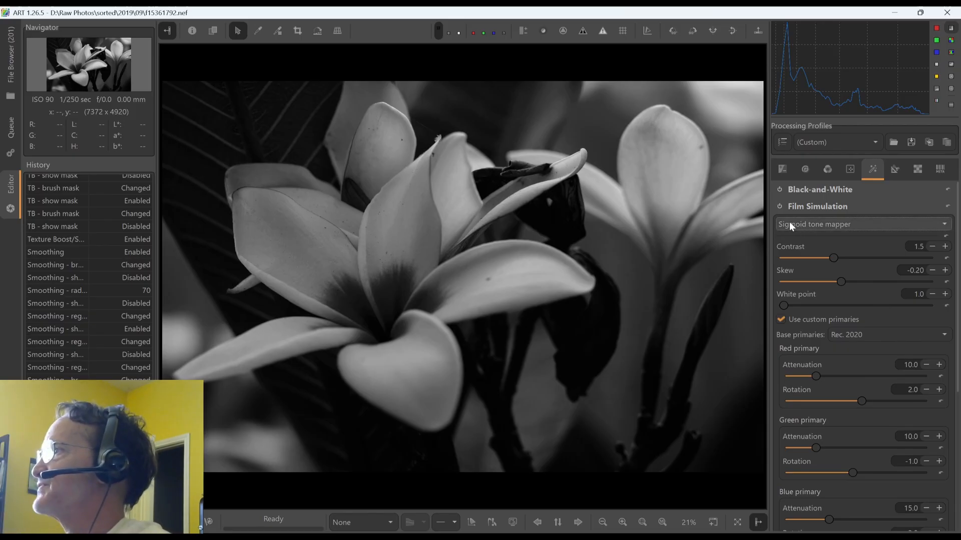
click(779, 206)
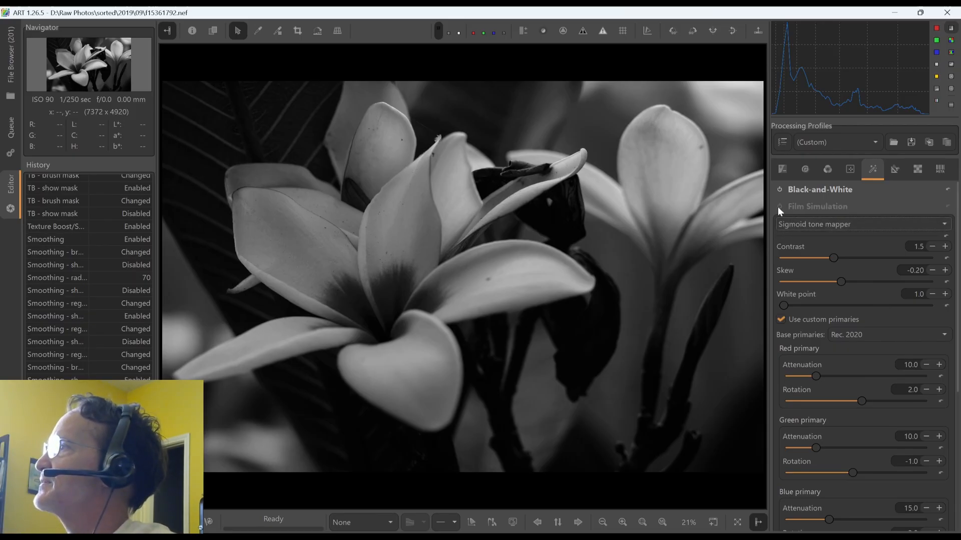
click(778, 207)
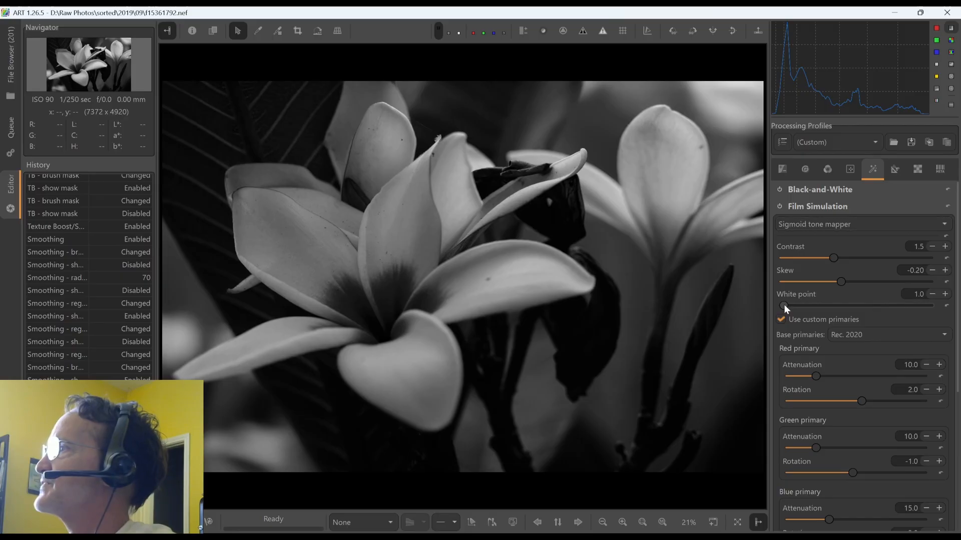
Step: Set the Sigmoid tone mapper's white point to 29.0 and its contrast to 1.3
drag(791, 305, 870, 306)
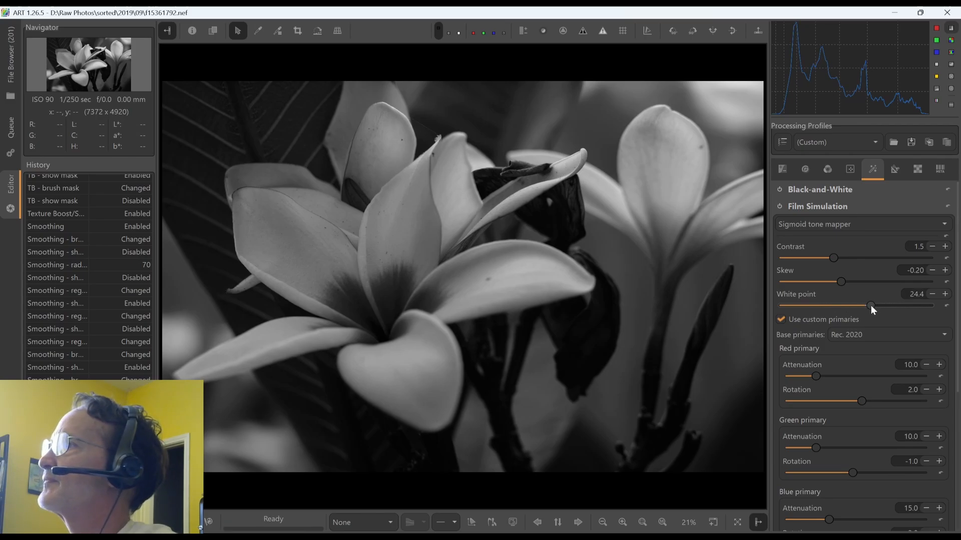
click(887, 306)
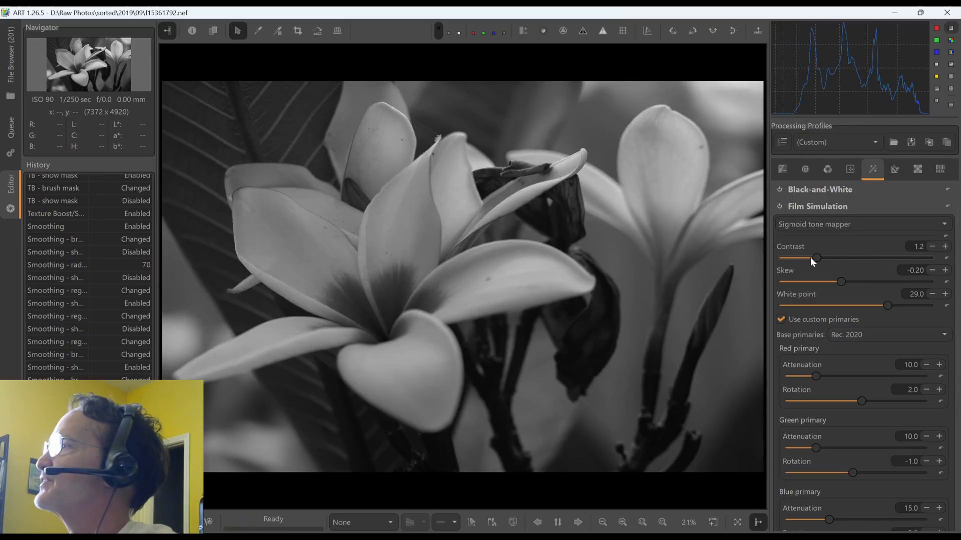
drag(809, 257, 803, 256)
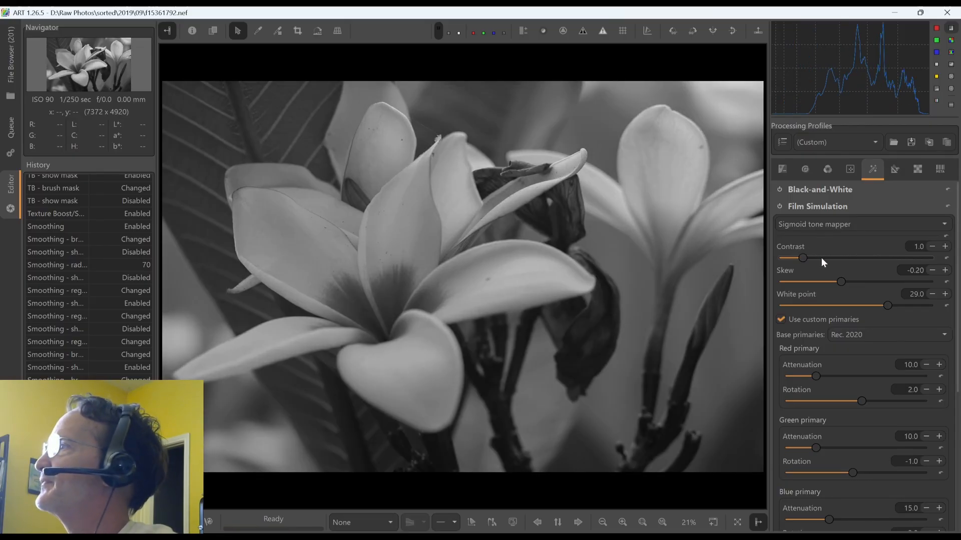
click(821, 257)
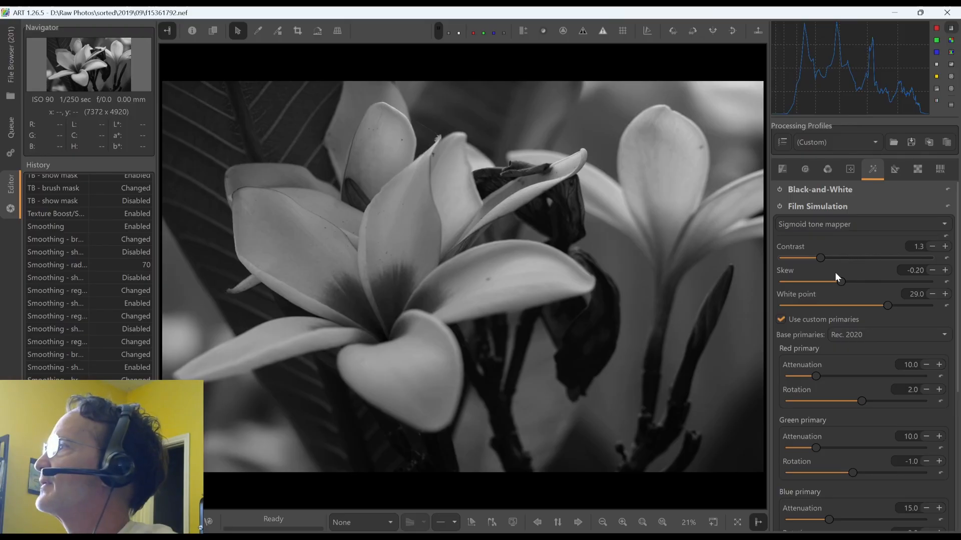
Step: Set the Sigmoid tone mapper's skew to -0.73 and its white point to 36.1
click(884, 280)
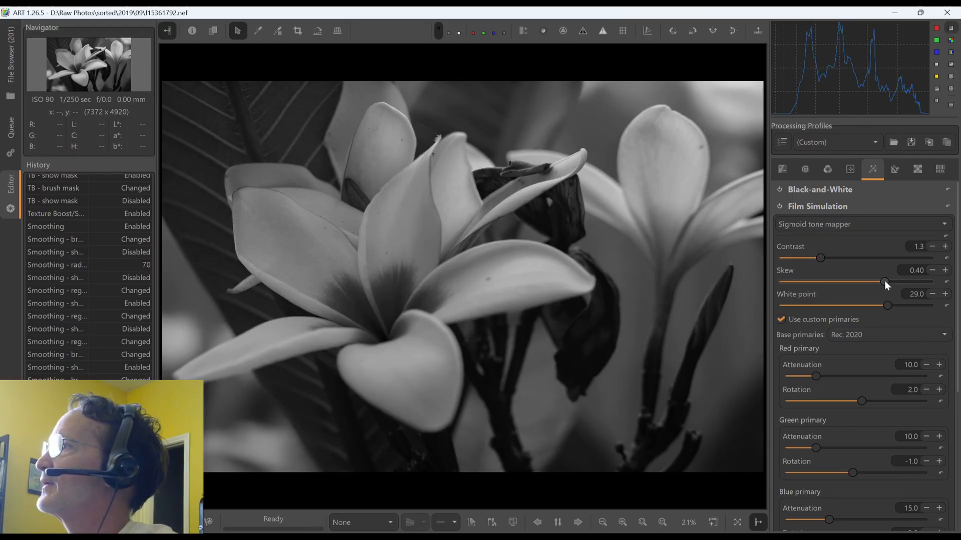
click(827, 281)
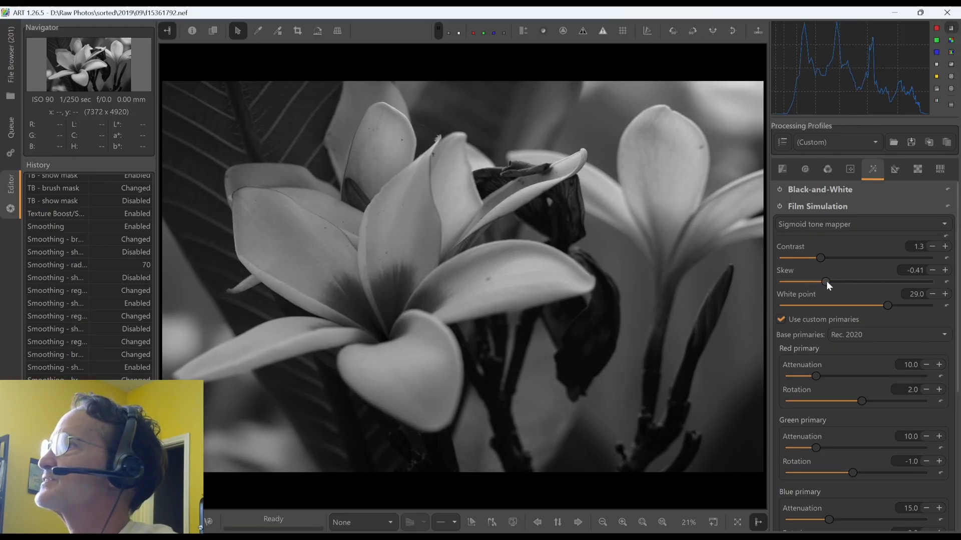
click(803, 280)
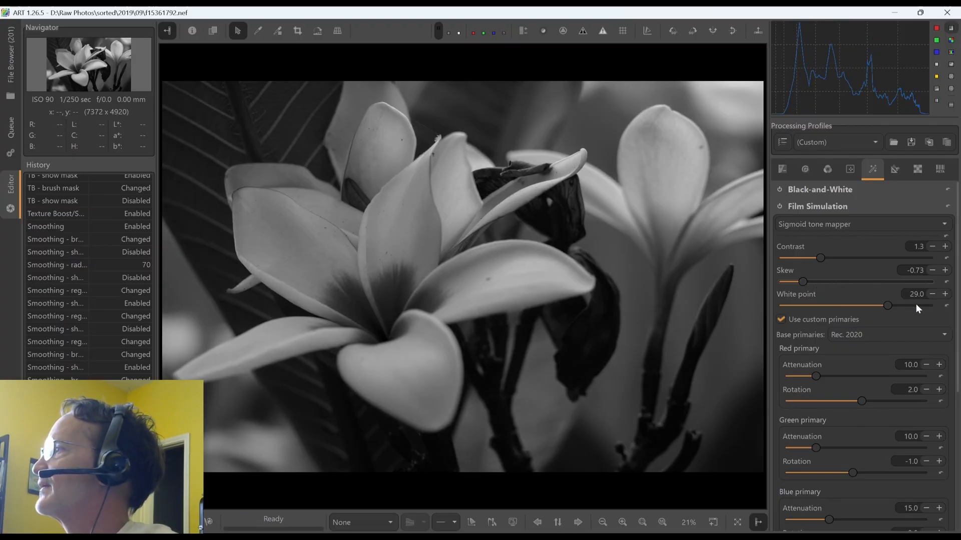
click(806, 307)
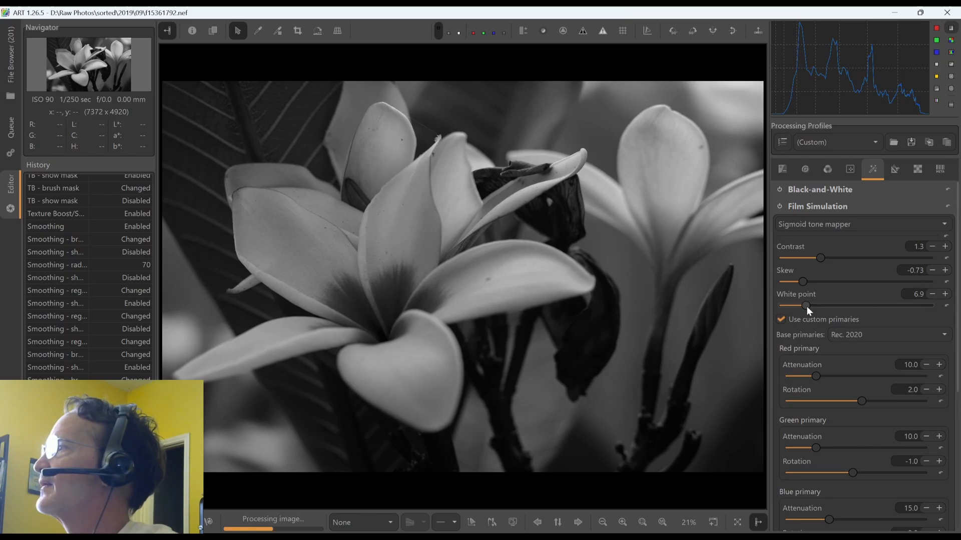
click(914, 305)
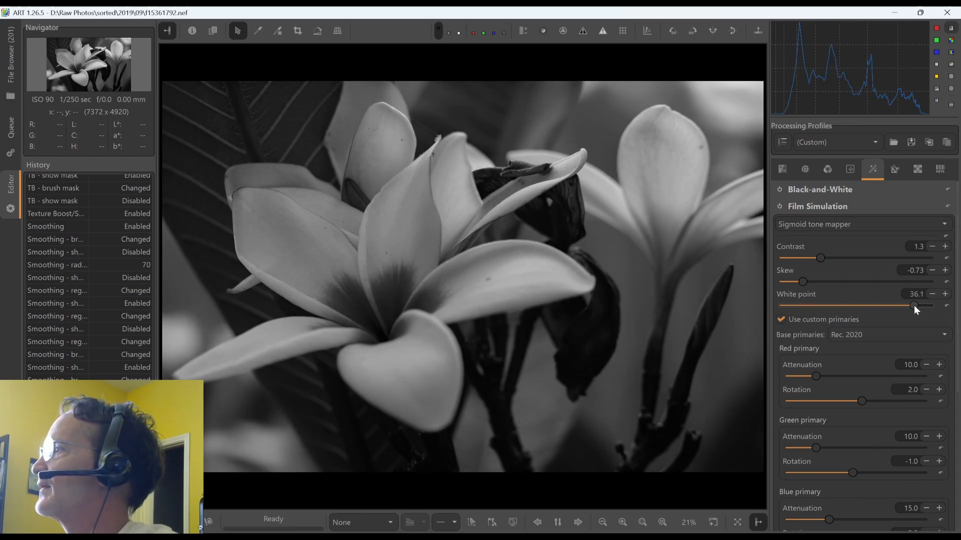
Step: Compare the photo with Film Simulation off and on, leave it enabled, and collapse its settings
click(779, 207)
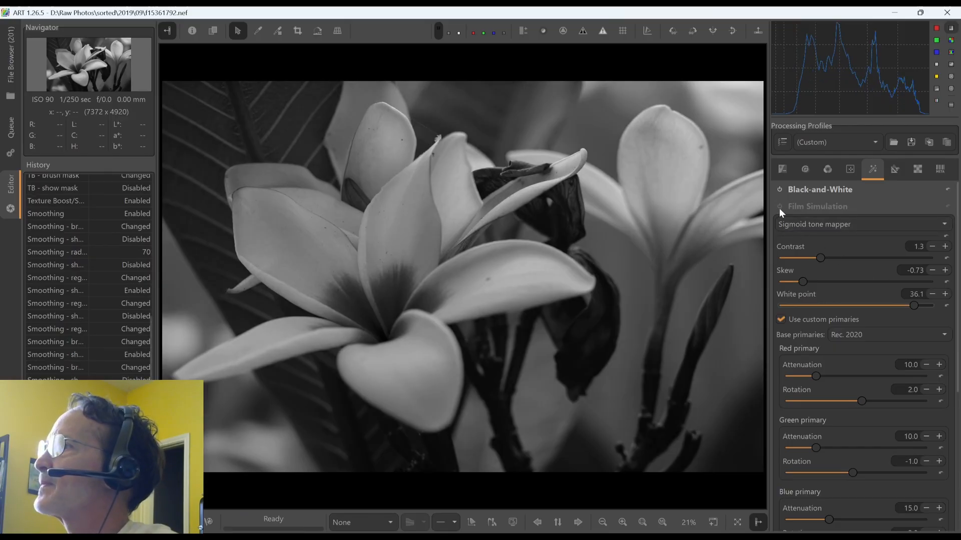
click(779, 207)
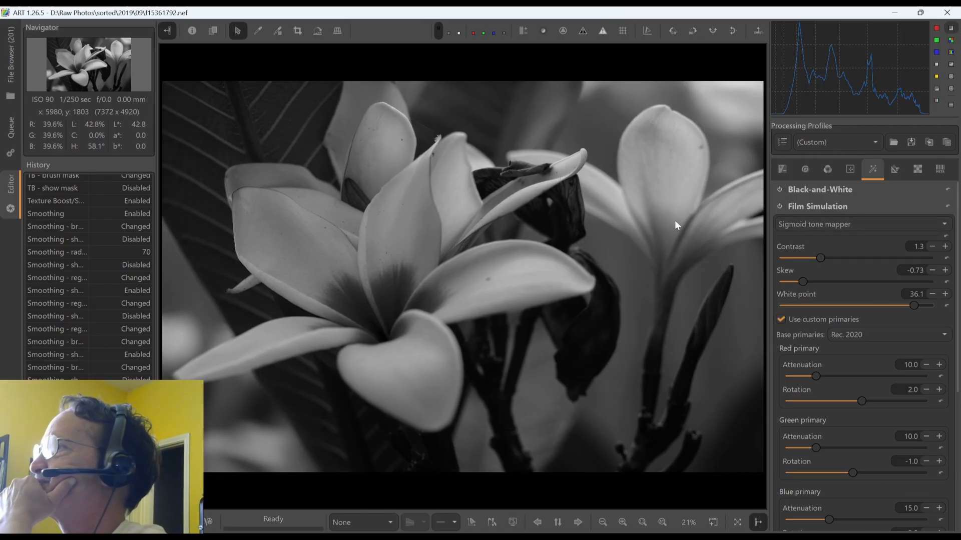
click(779, 205)
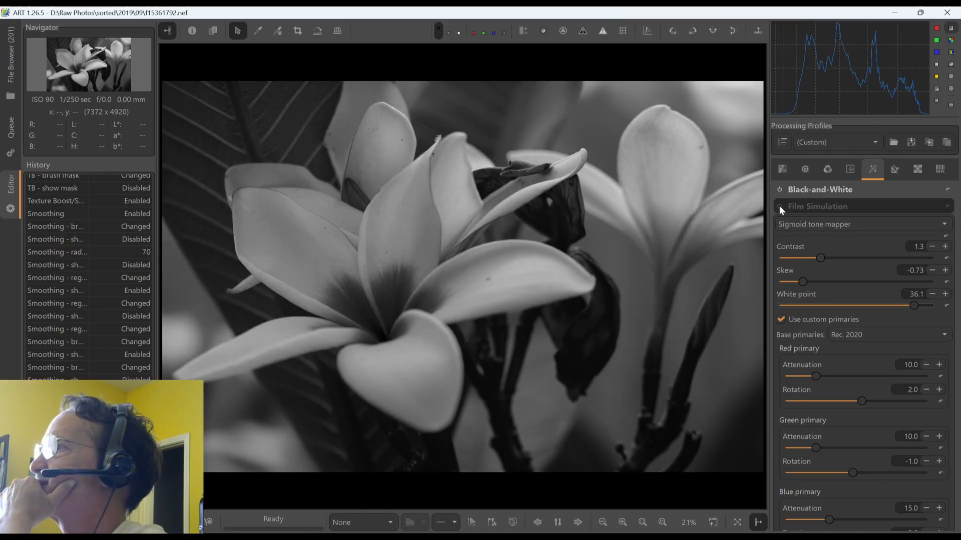
click(779, 206)
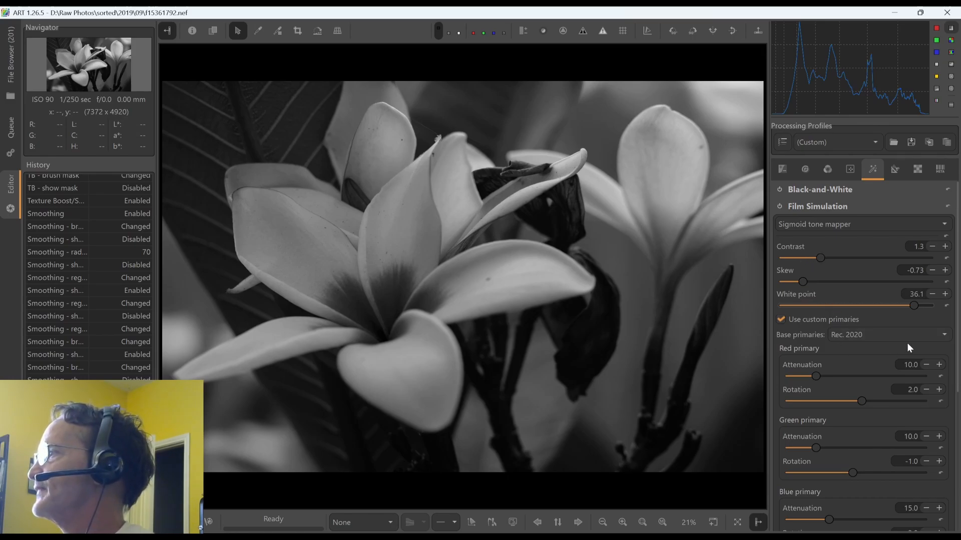
mouse_move(957, 330)
mouse_down()
mouse_move(960, 405)
mouse_move(956, 325)
mouse_up()
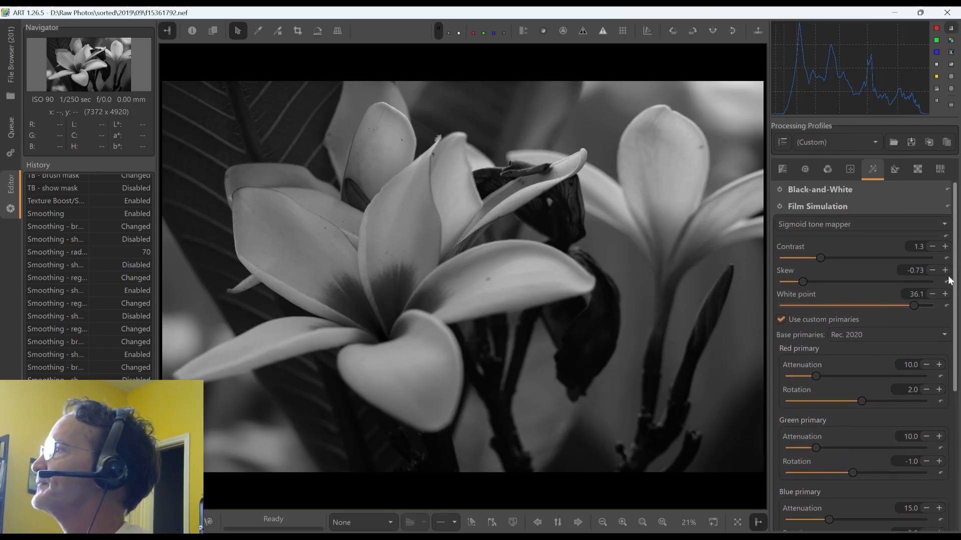
click(806, 205)
Step: Open the Tone Curves settings and set tone curve 2 to the Flexible curve type
click(805, 169)
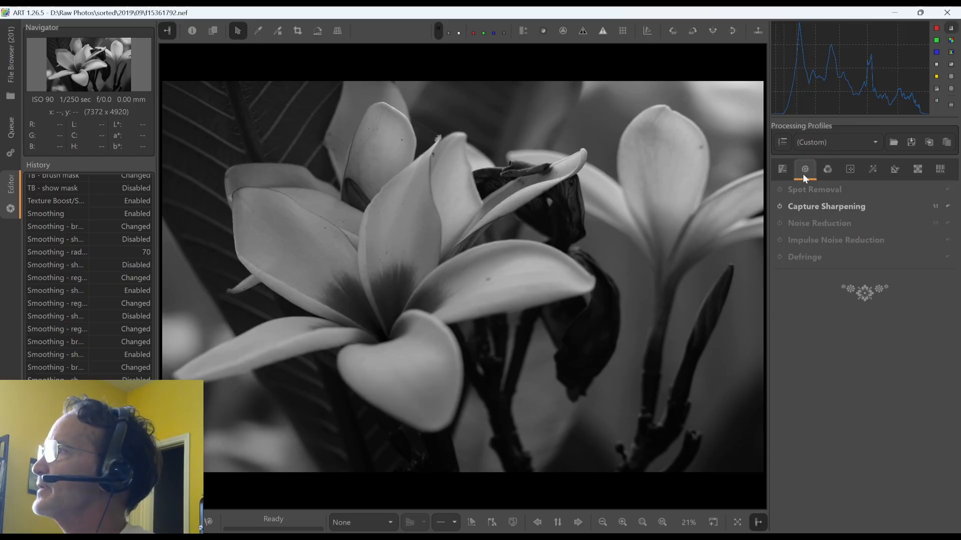
click(788, 172)
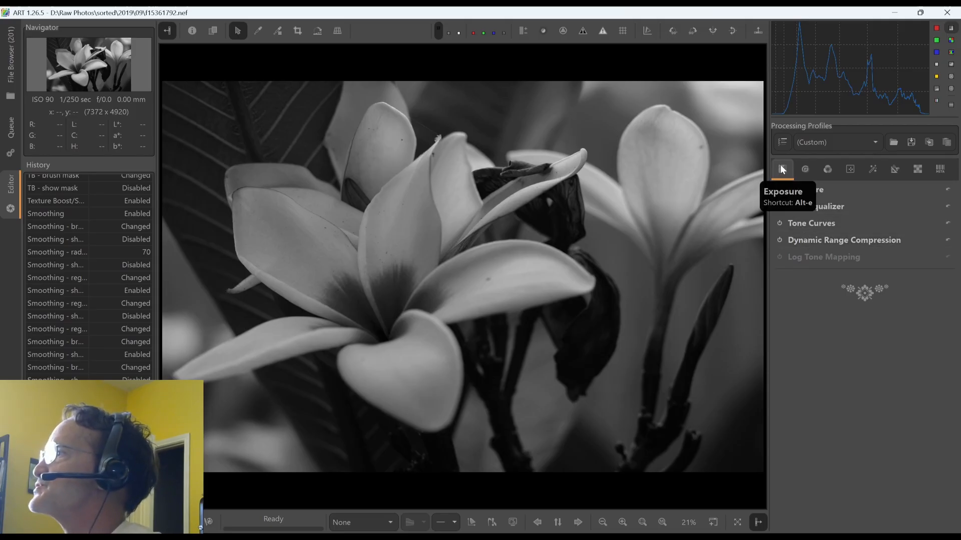
click(831, 227)
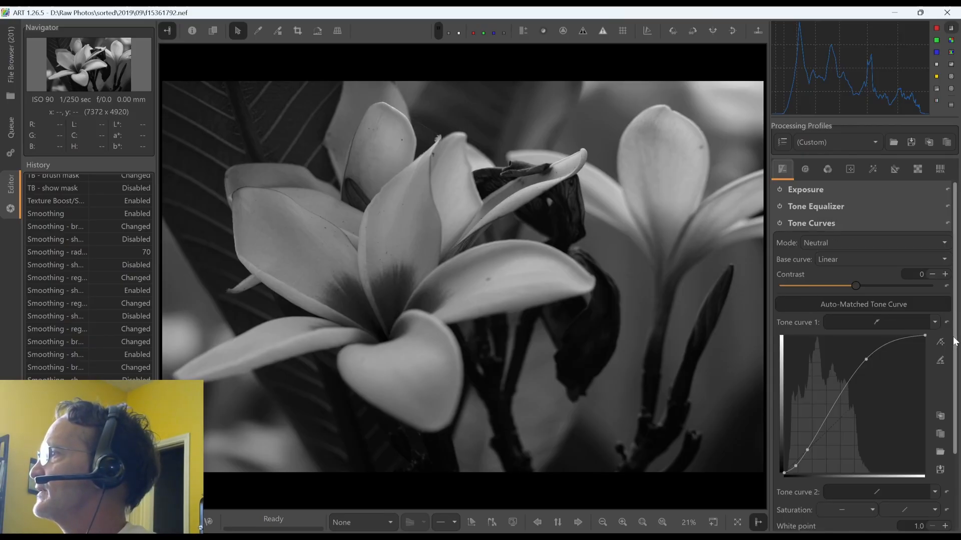
drag(954, 342, 956, 423)
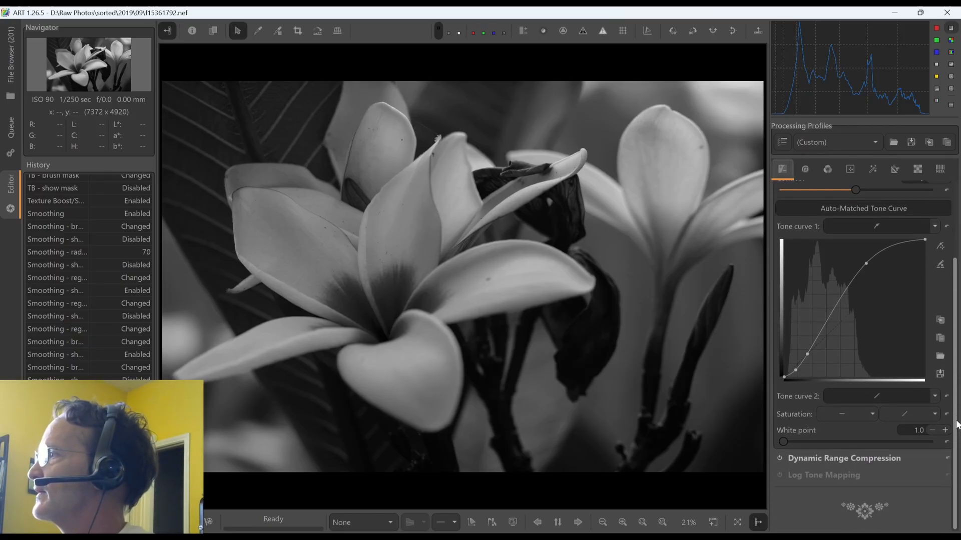
click(934, 397)
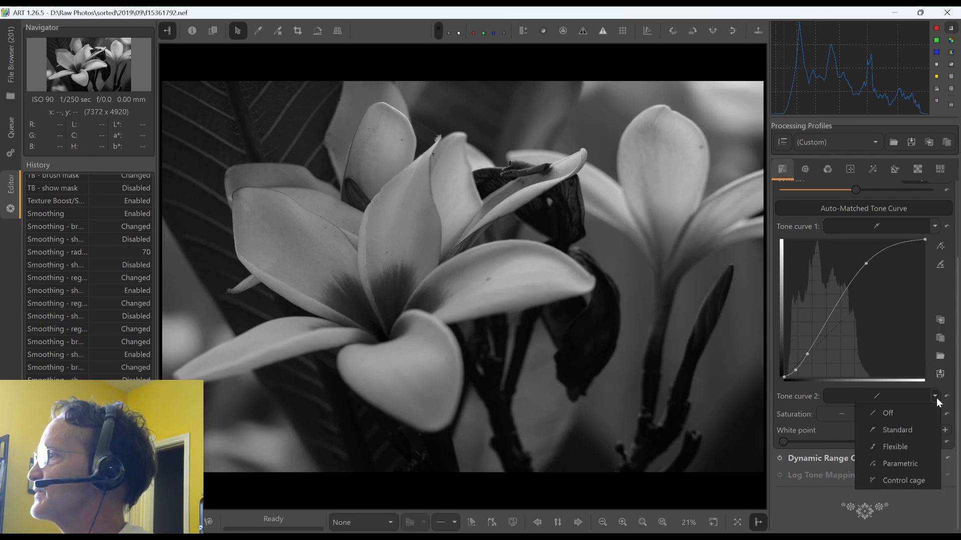
click(906, 450)
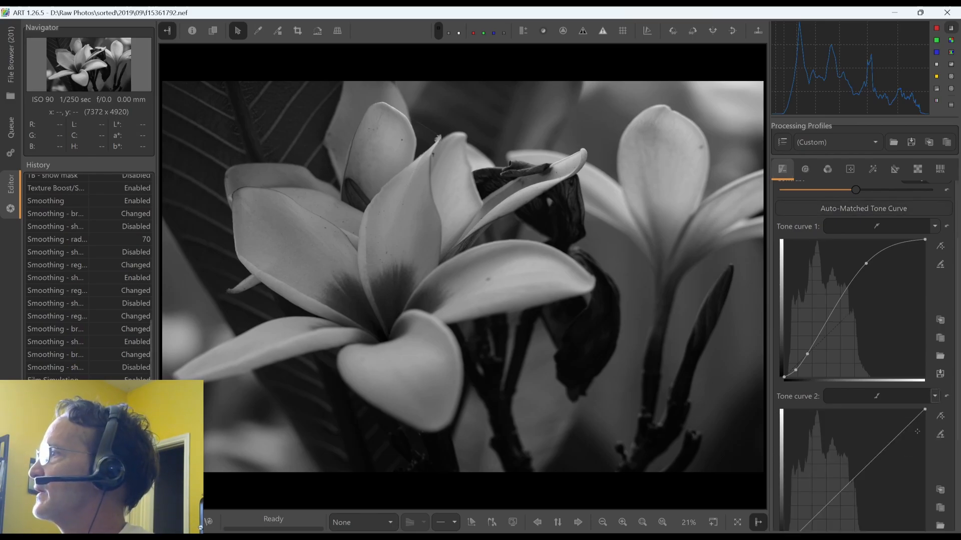
scroll(909, 424, down, 5)
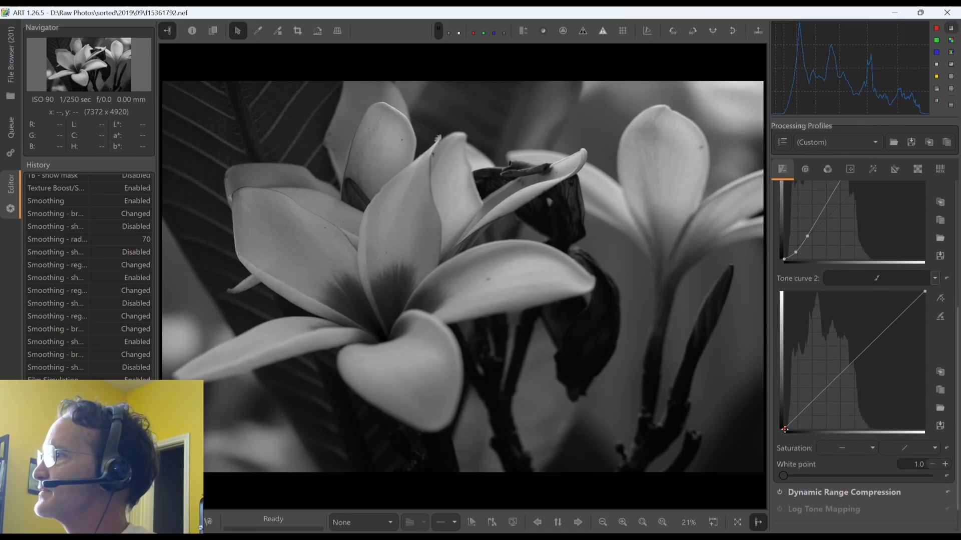
Step: Brighten the highlights in tone curve 2 with a point slightly inward from the white end, along the graph's maximum output
drag(785, 430, 784, 429)
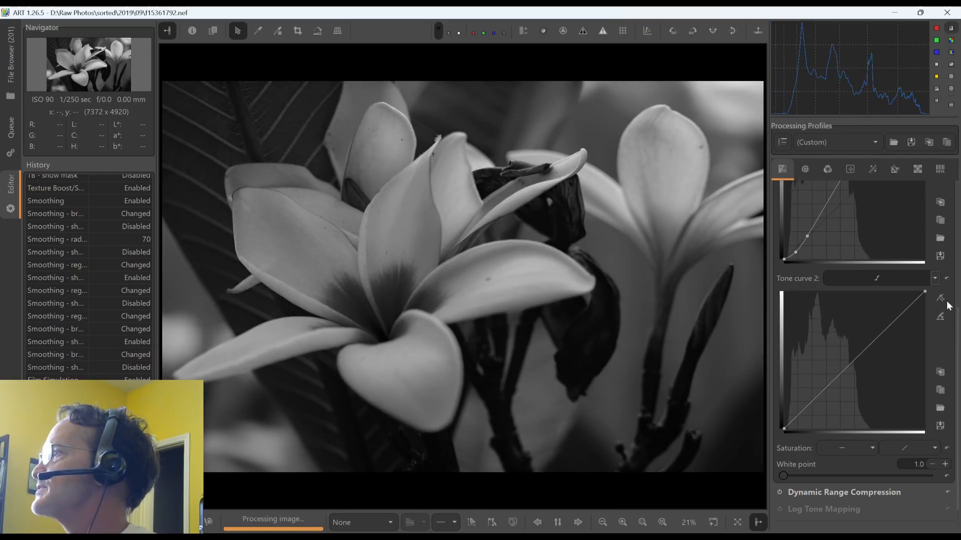
click(949, 279)
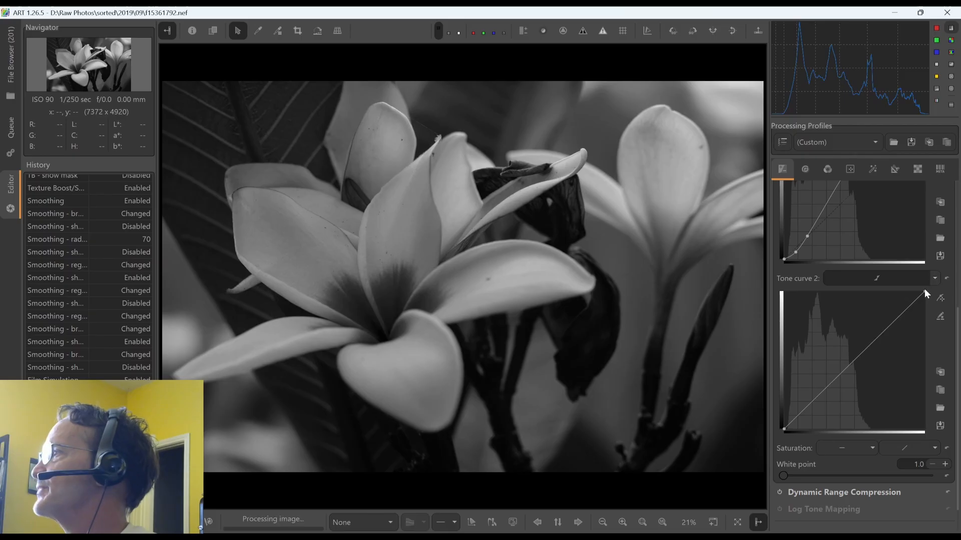
drag(922, 291, 908, 291)
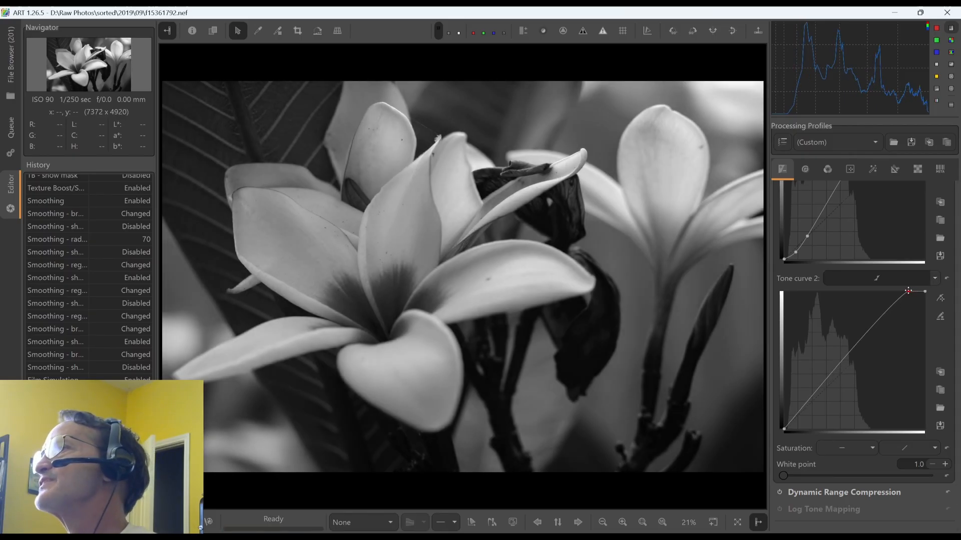
drag(908, 291, 906, 292)
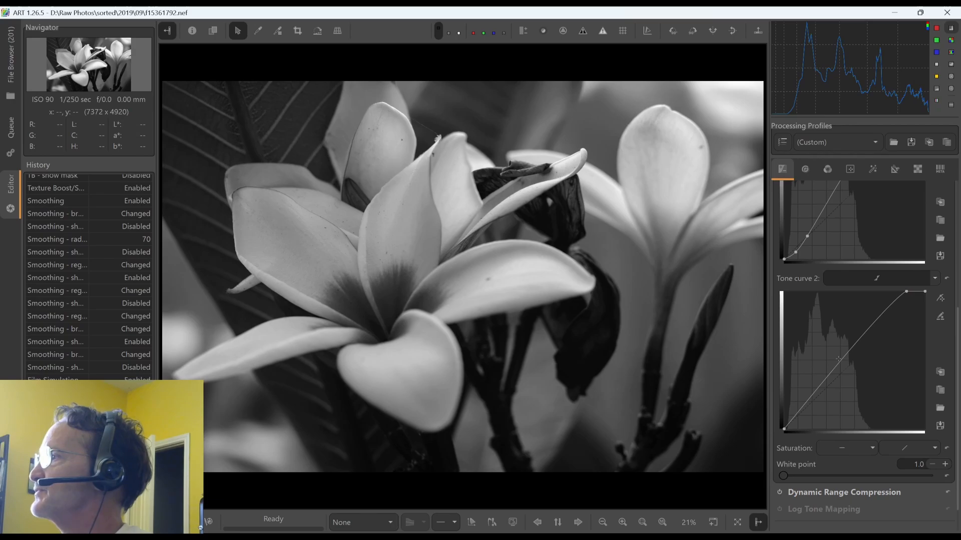
Step: Add an anchor point in the deep shadows of tone curve 2 and a raised point in its lower midtones
drag(809, 398, 812, 399)
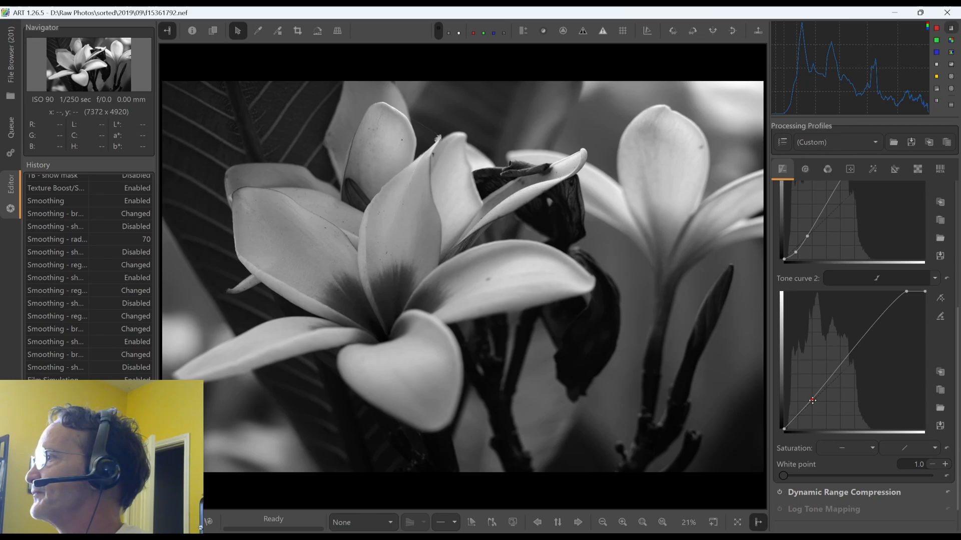
drag(812, 399, 800, 411)
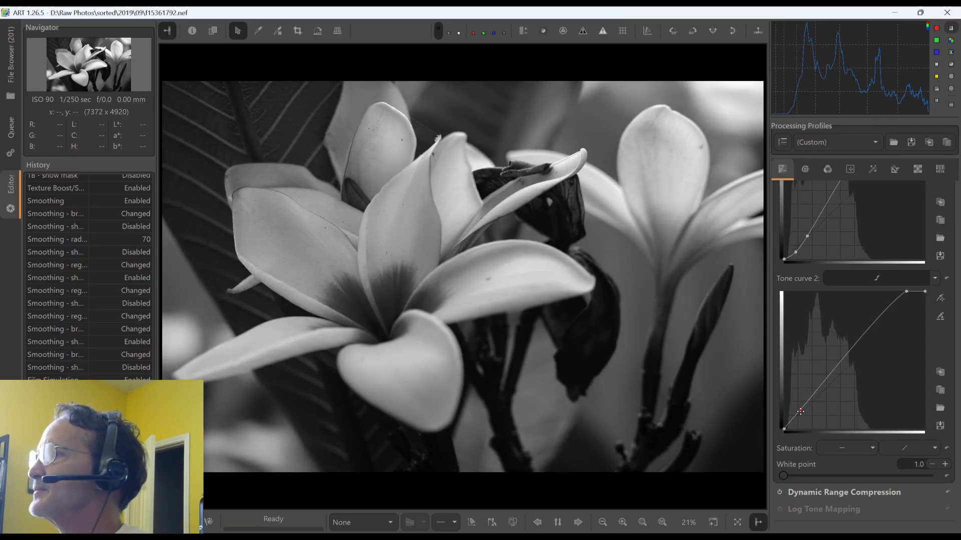
drag(800, 411, 802, 410)
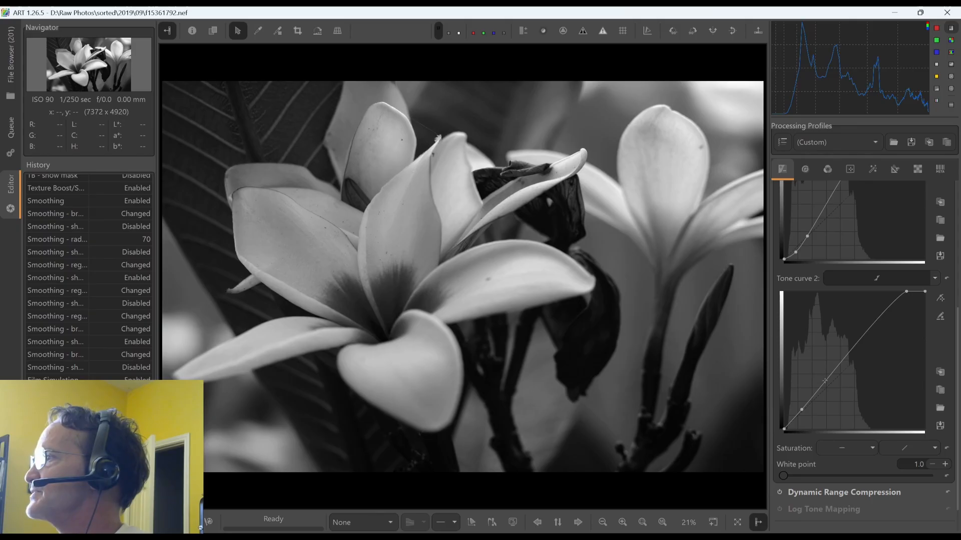
drag(825, 381, 824, 375)
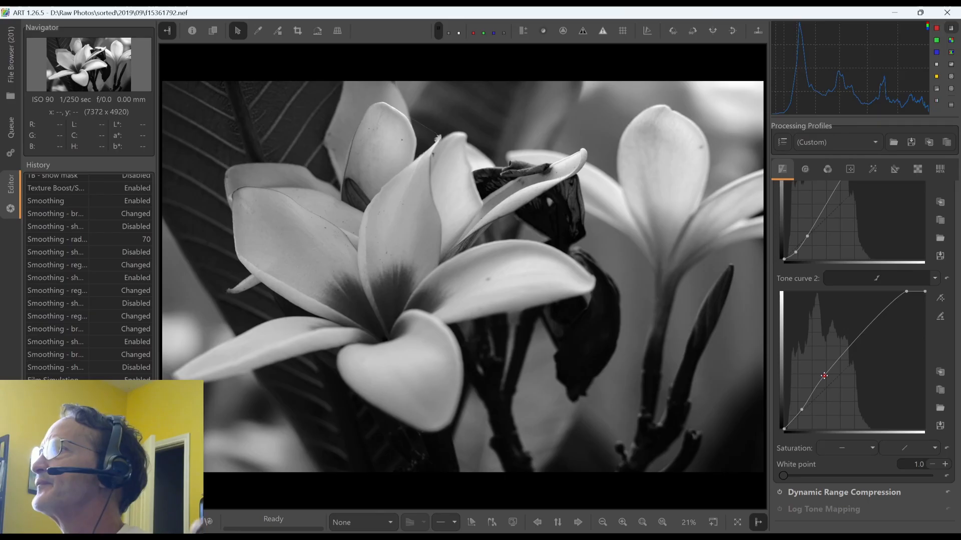
drag(824, 376, 824, 376)
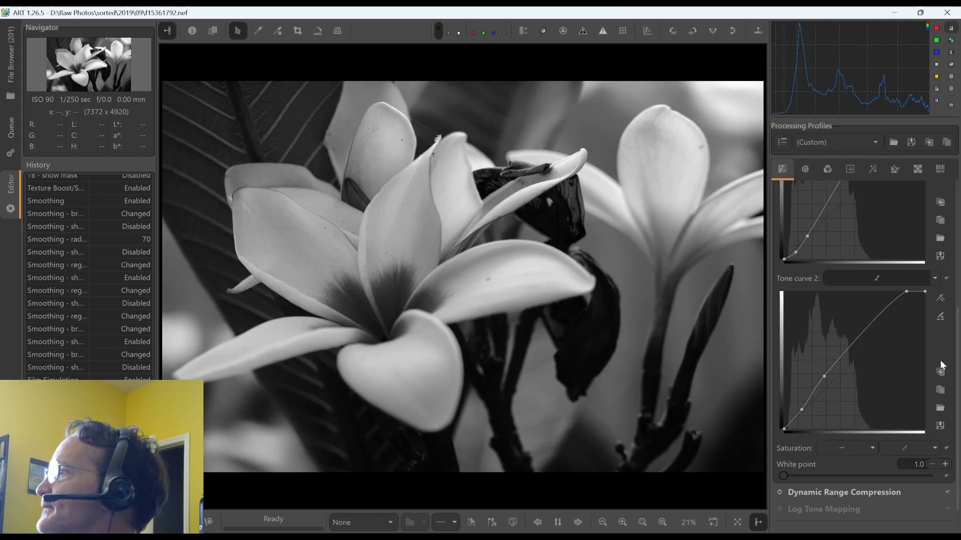
Step: Collapse the Tone Curves settings, then open Color/Tone Correction among the local editing tools and enable it
drag(957, 358, 949, 235)
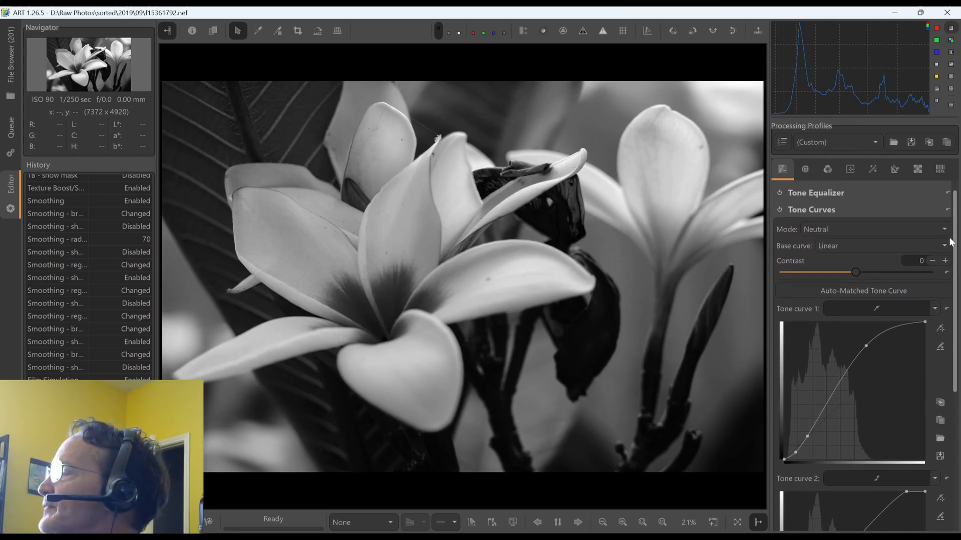
click(829, 212)
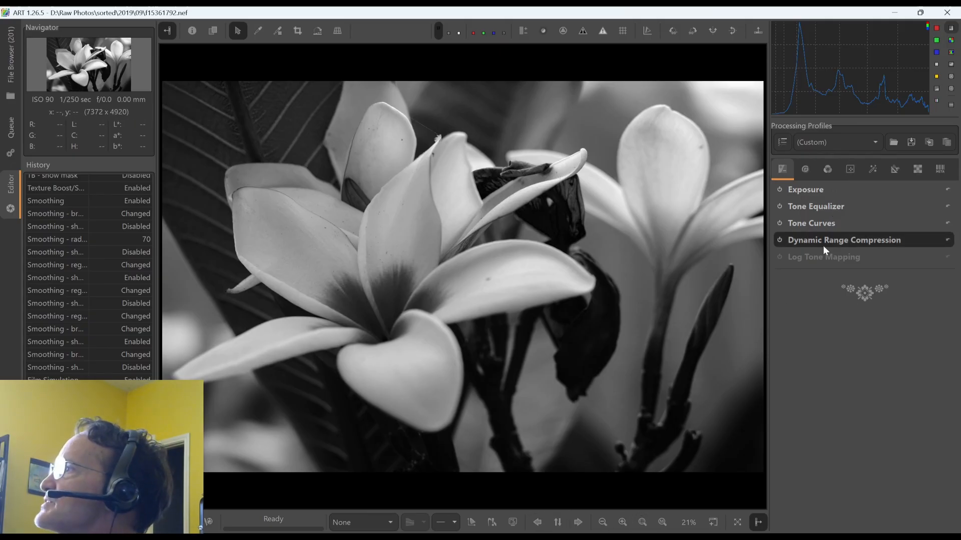
click(849, 170)
click(819, 190)
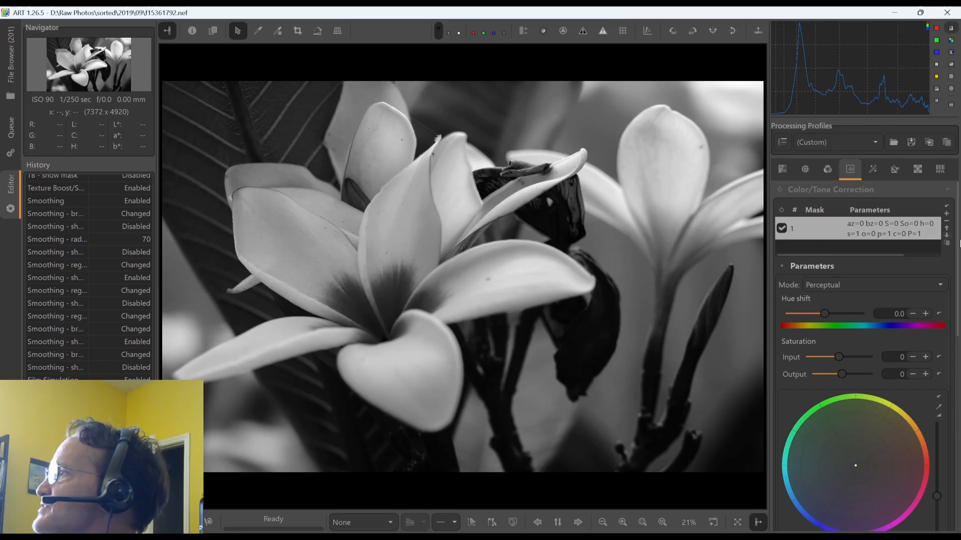
click(779, 189)
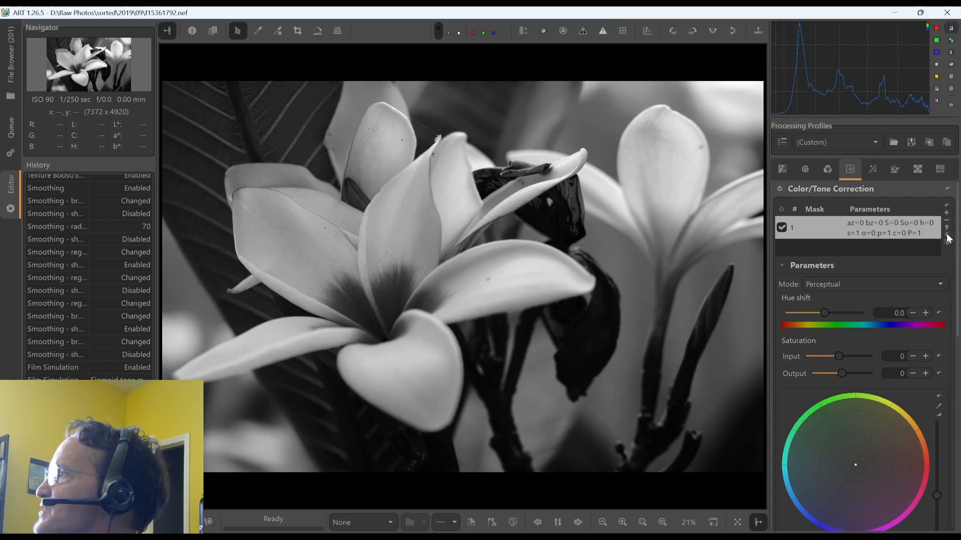
Step: Examine the Color/Tone Correction parameters and its available mask types
scroll(956, 248, down, 3)
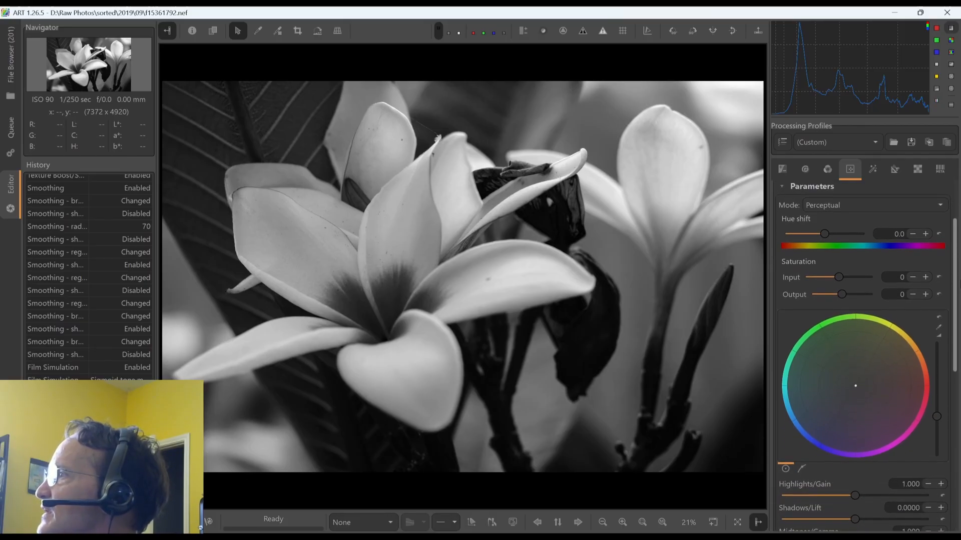
scroll(867, 285, up, 1)
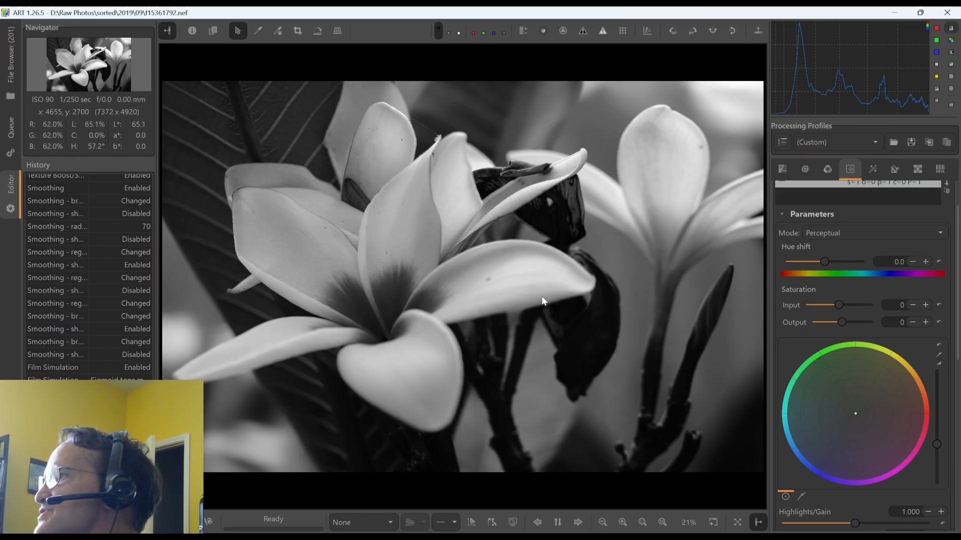
scroll(842, 302, down, 3)
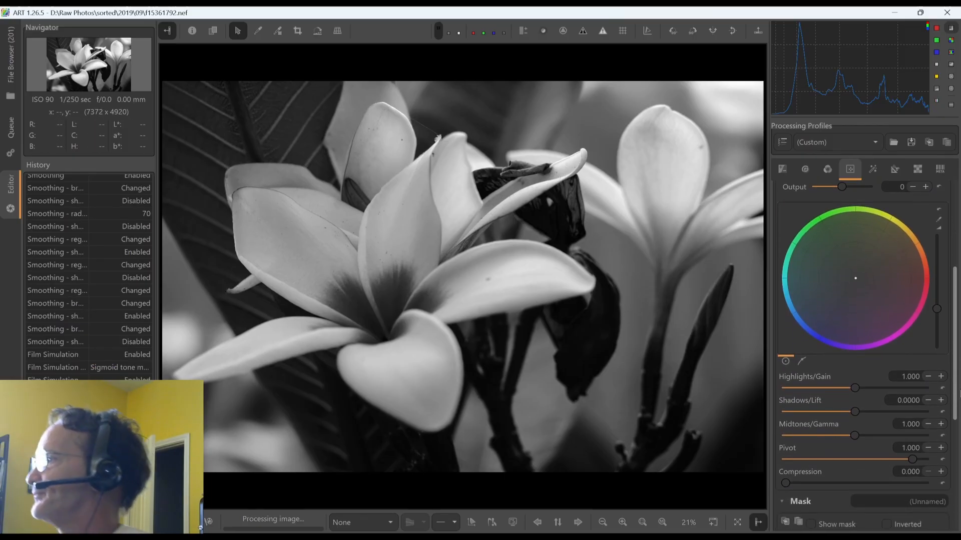
drag(958, 393, 957, 300)
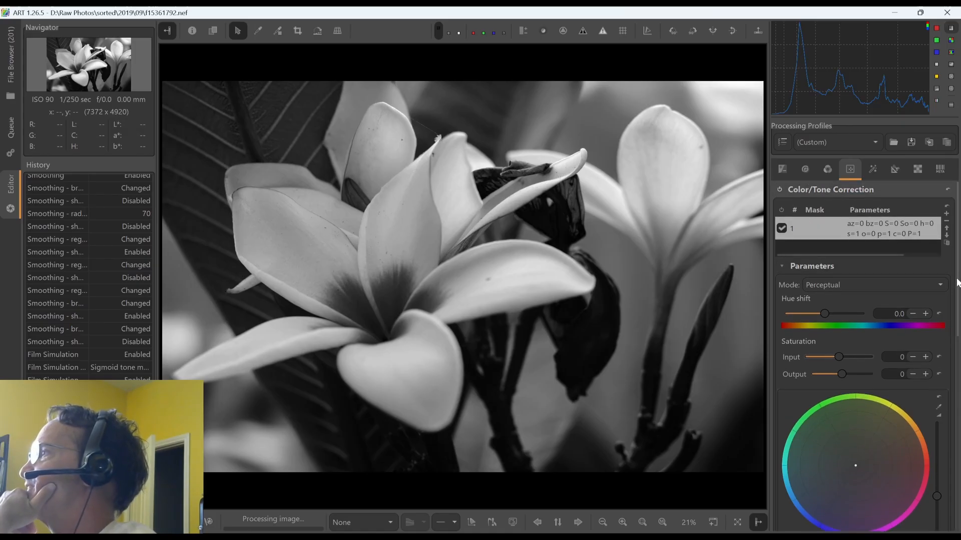
drag(956, 282, 960, 376)
scroll(960, 379, down, 5)
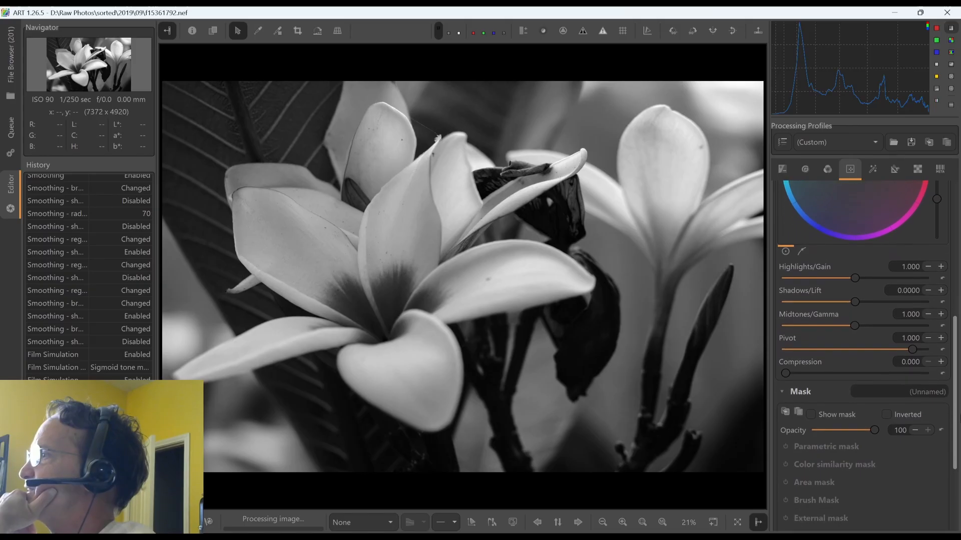
scroll(960, 379, up, 5)
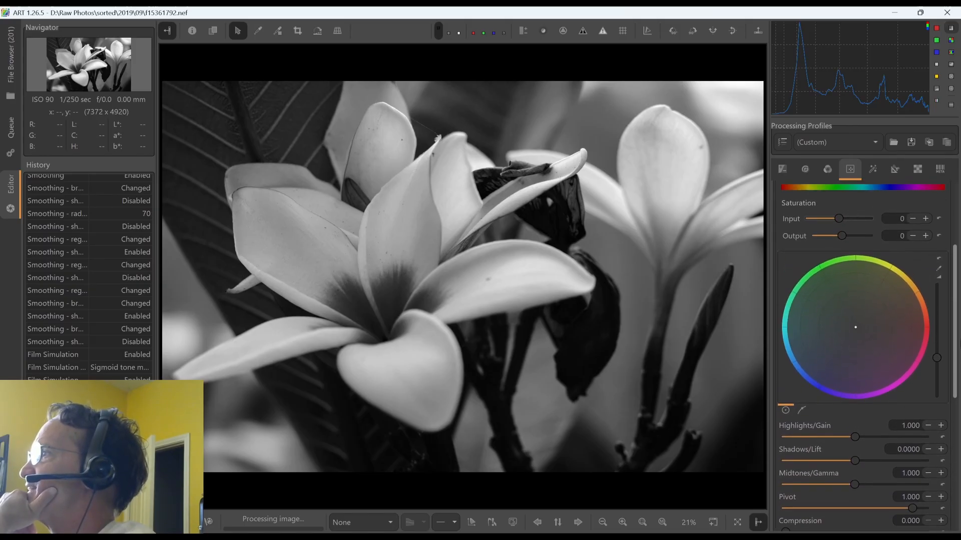
scroll(958, 370, up, 2)
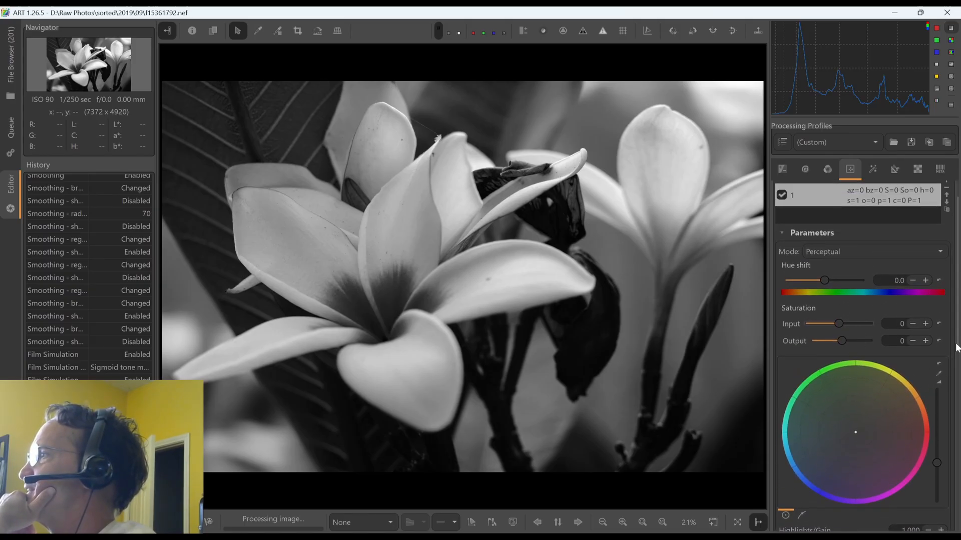
Step: Set the Color/Tone Correction's Highlights/Gain to 1.632 and briefly preview the correction's mask
scroll(956, 349, down, 5)
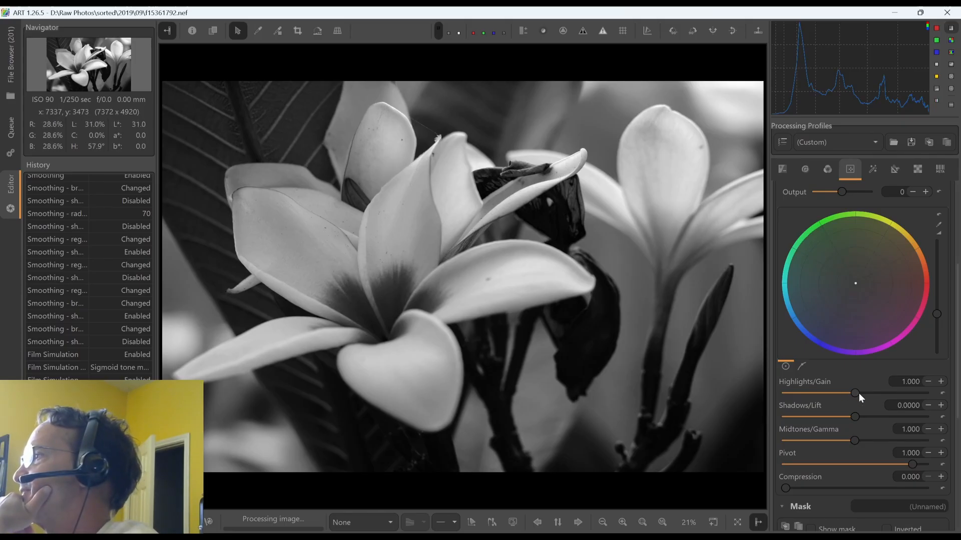
drag(854, 392, 863, 392)
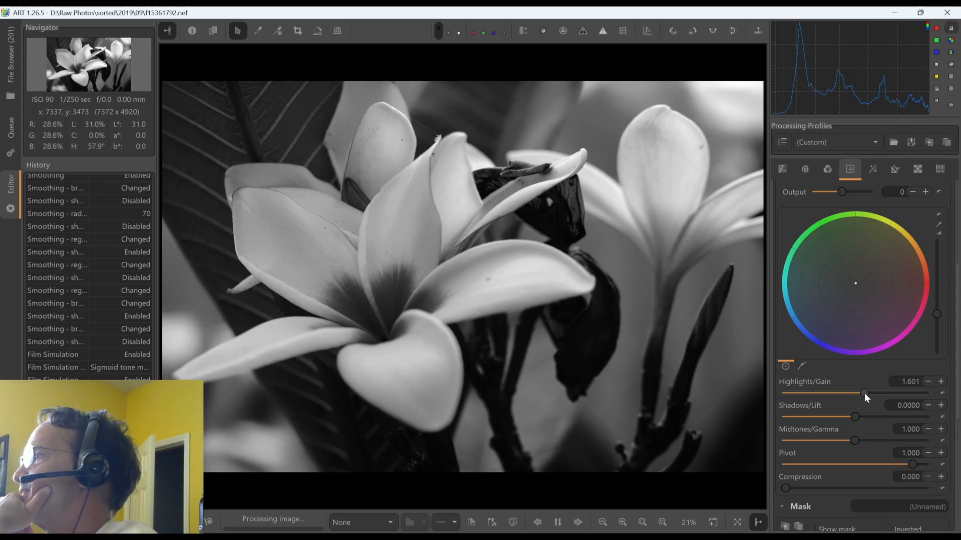
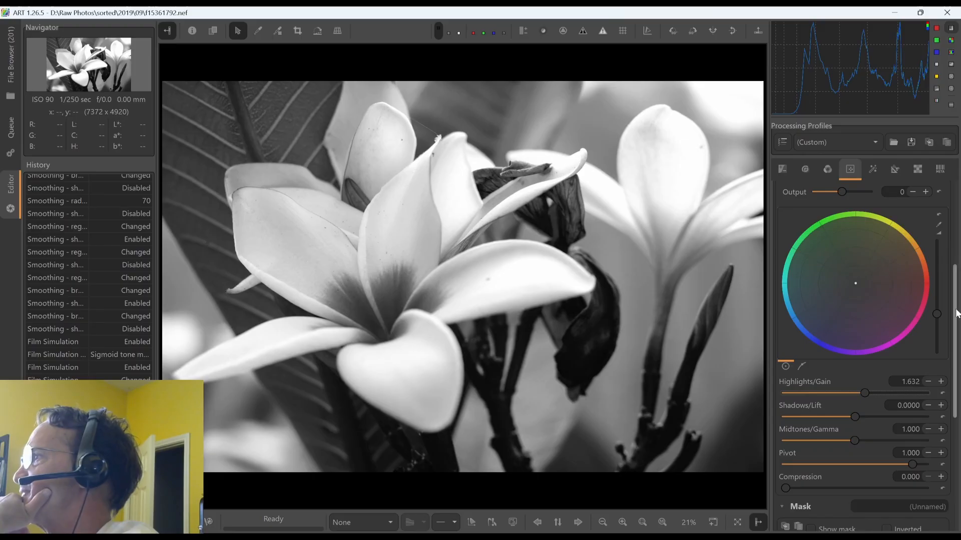
drag(957, 311, 957, 224)
drag(957, 299, 958, 459)
click(812, 356)
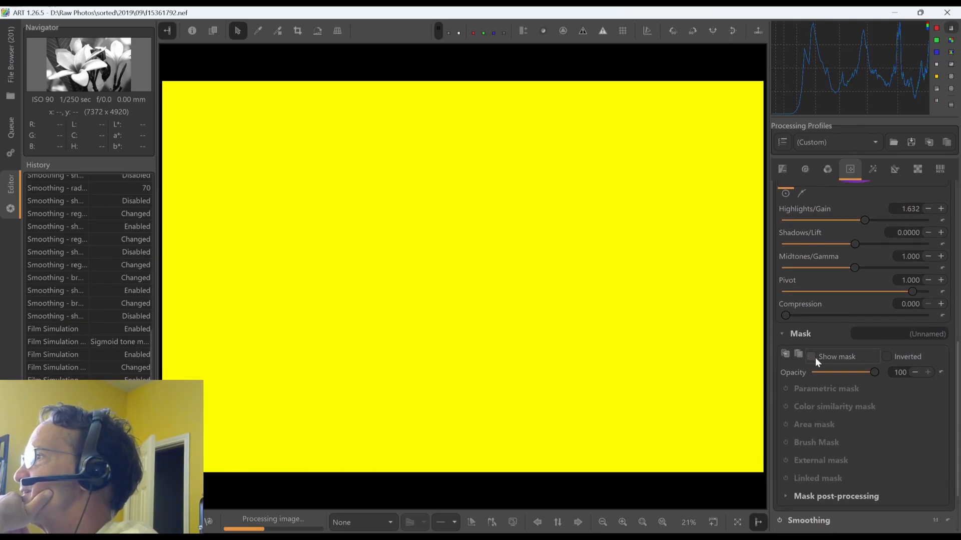
click(814, 358)
Step: Enable the Brush Mask for the correction, activate mask painting and set the brush radius to 8.3
click(808, 443)
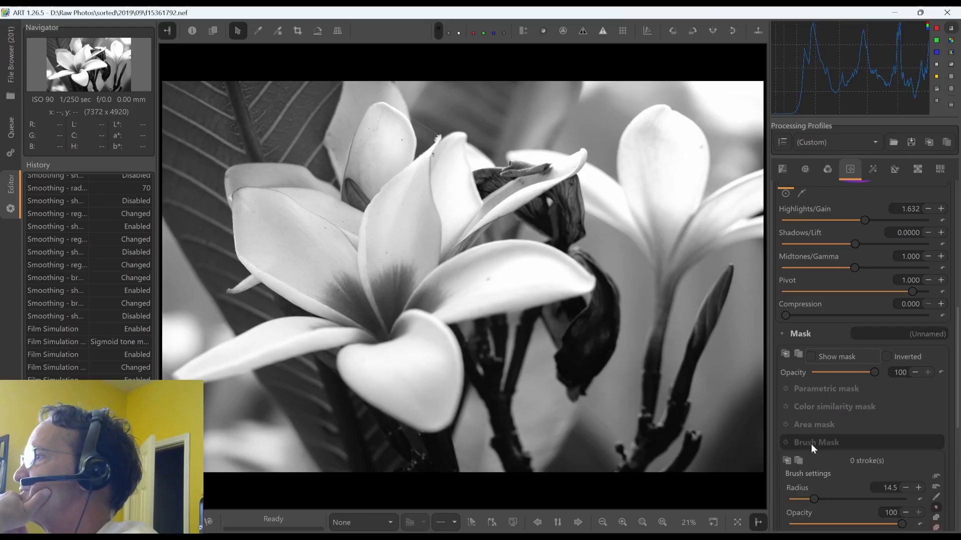
click(784, 442)
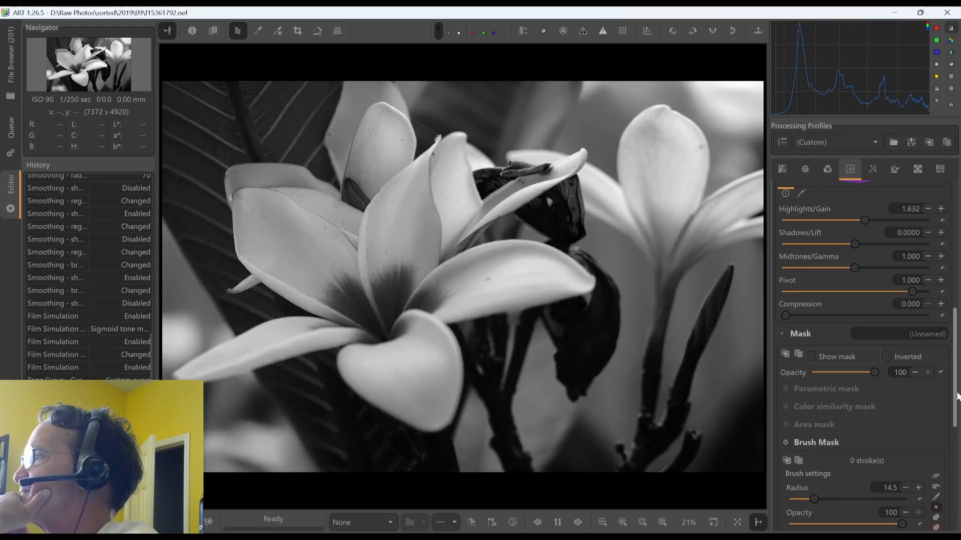
drag(955, 397, 956, 437)
click(936, 400)
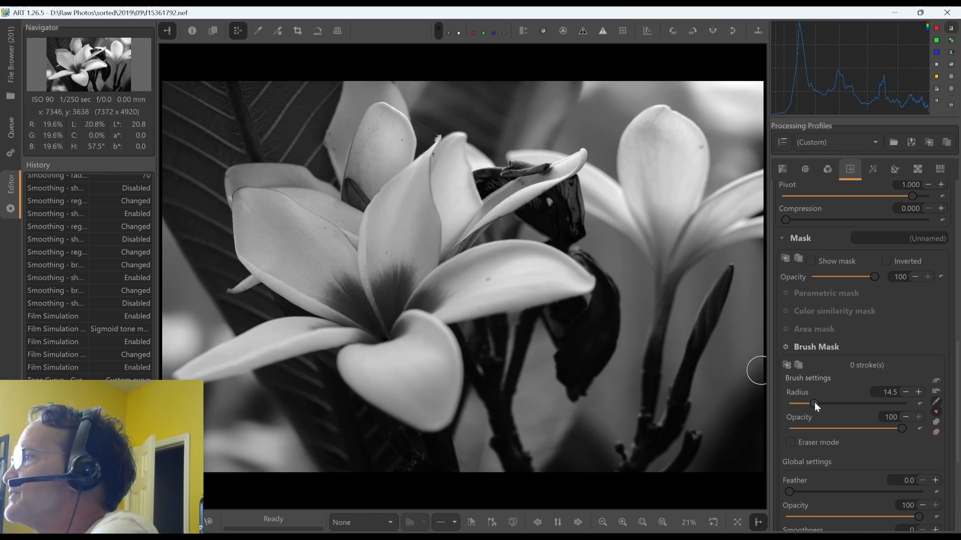
drag(814, 404, 805, 404)
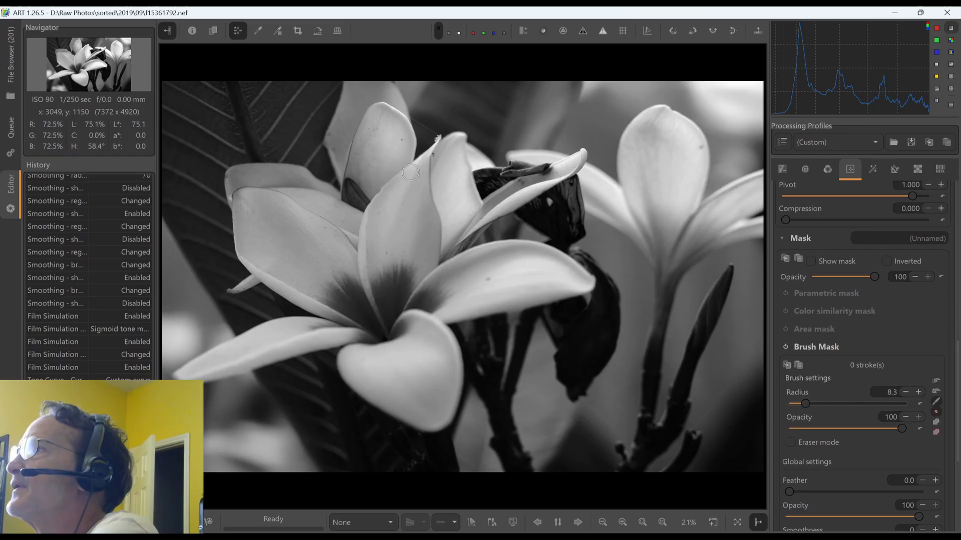
Step: Paint brush mask strokes over the upper centre, right, left and lower petals of the main flower
drag(408, 175, 386, 241)
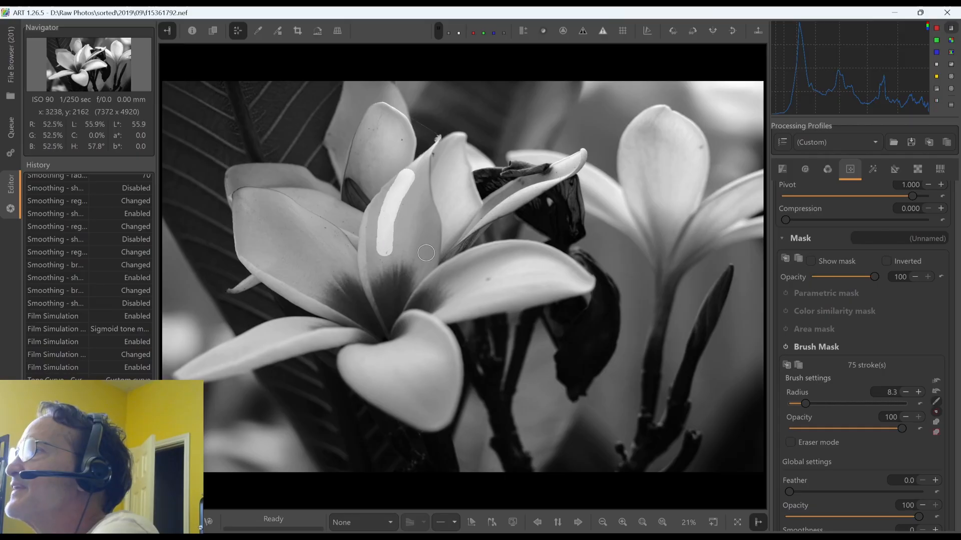
click(496, 279)
mouse_move(497, 279)
mouse_down()
mouse_move(560, 273)
mouse_move(510, 259)
mouse_move(536, 269)
mouse_up()
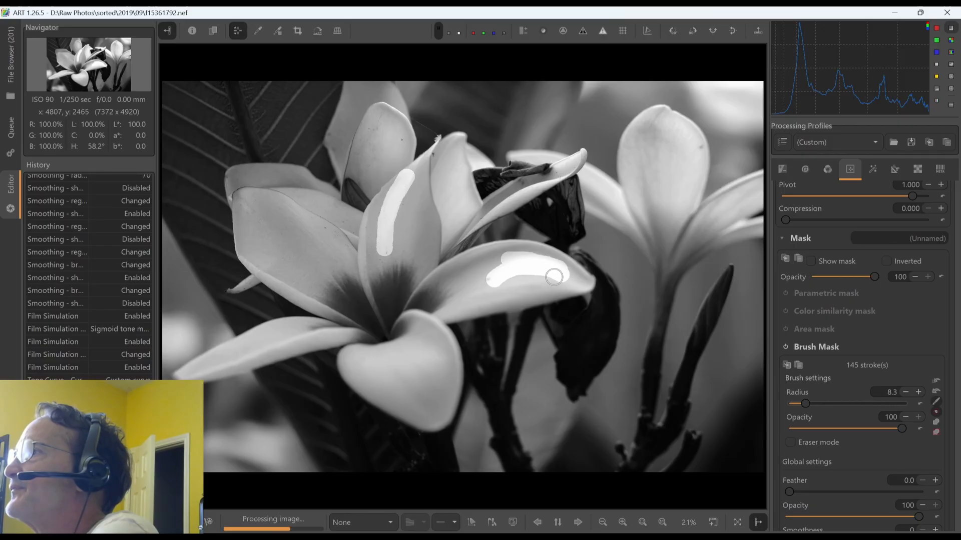
drag(340, 264, 295, 219)
drag(333, 244, 300, 220)
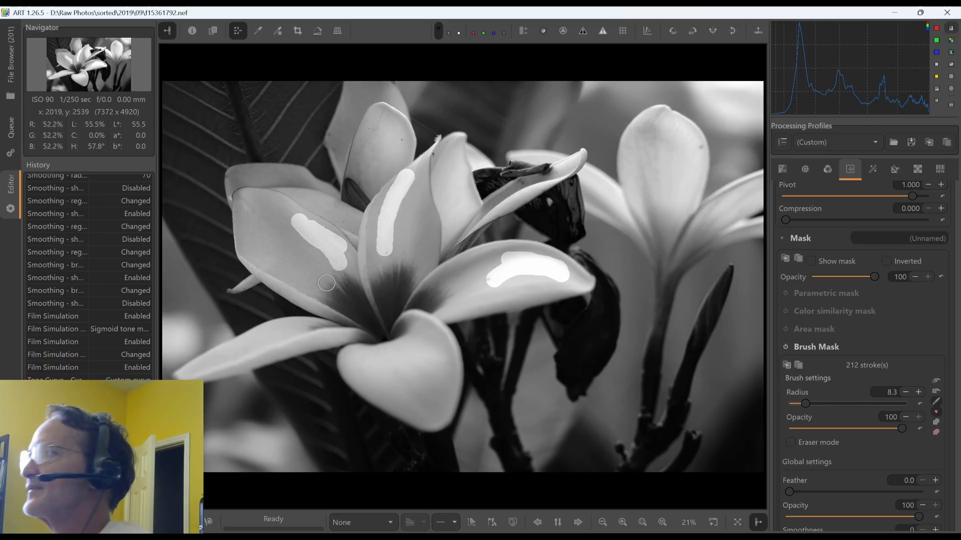
mouse_move(413, 342)
mouse_down()
mouse_move(431, 362)
mouse_move(409, 359)
mouse_move(417, 377)
mouse_move(381, 357)
mouse_move(395, 377)
mouse_move(367, 359)
mouse_move(393, 380)
mouse_up()
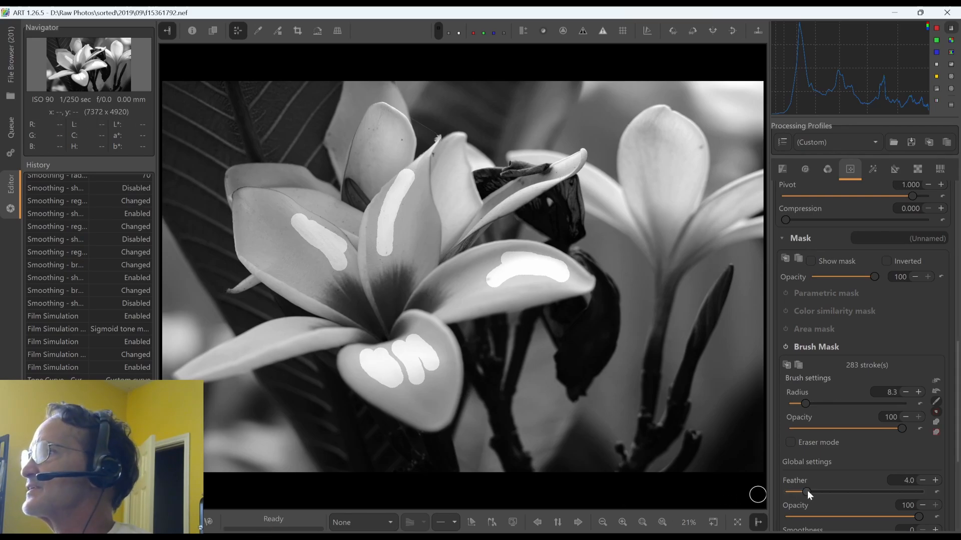
Step: Soften the brush mask by setting its feather to 28.4 and its smoothness to 6
click(825, 491)
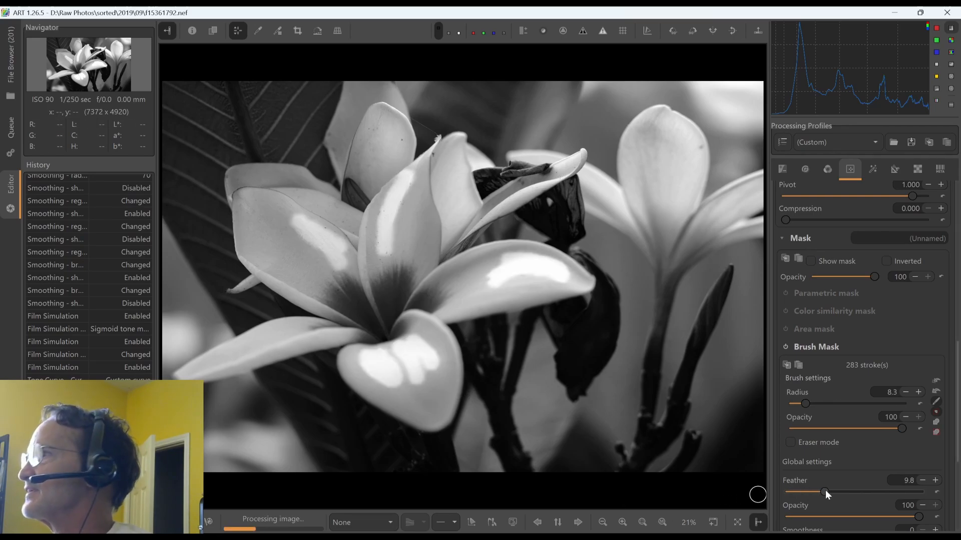
drag(828, 491, 860, 490)
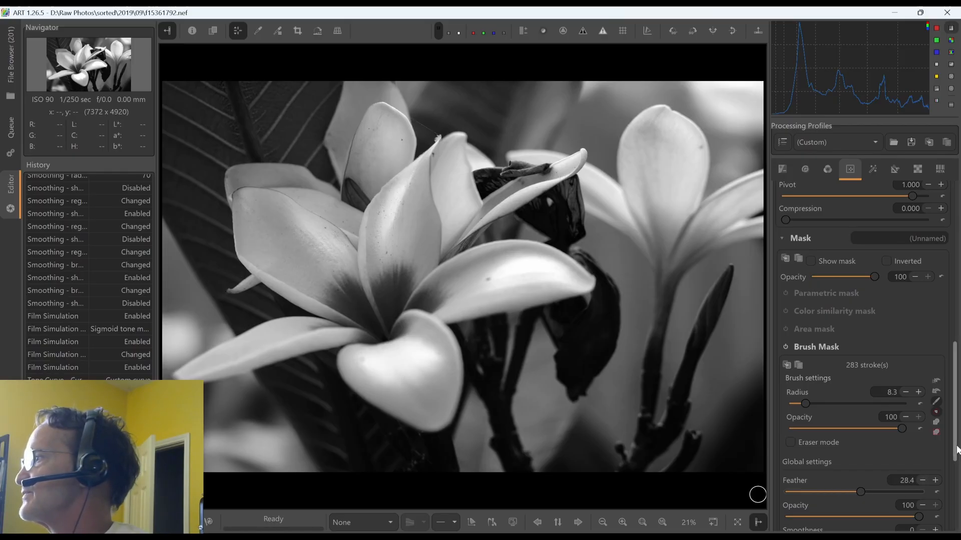
scroll(841, 450, down, 3)
click(815, 433)
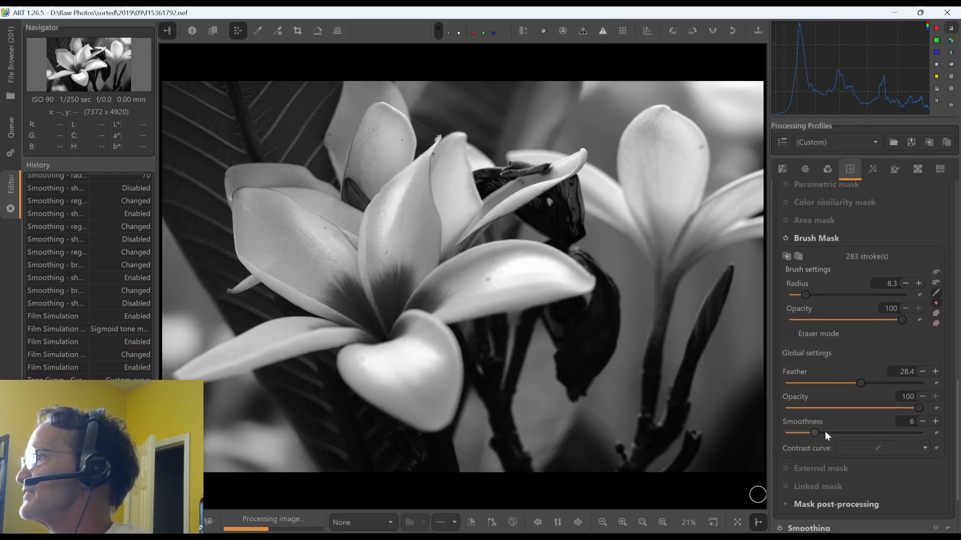
Step: Set the brush mask's feather to 37.9 and its smoothness to 15, and display the correction's mask
click(839, 432)
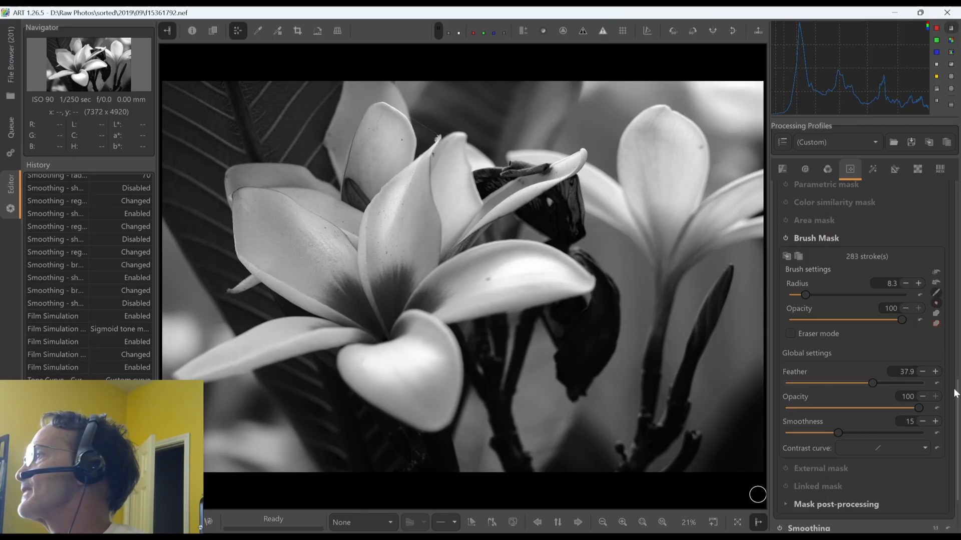
drag(956, 393, 955, 348)
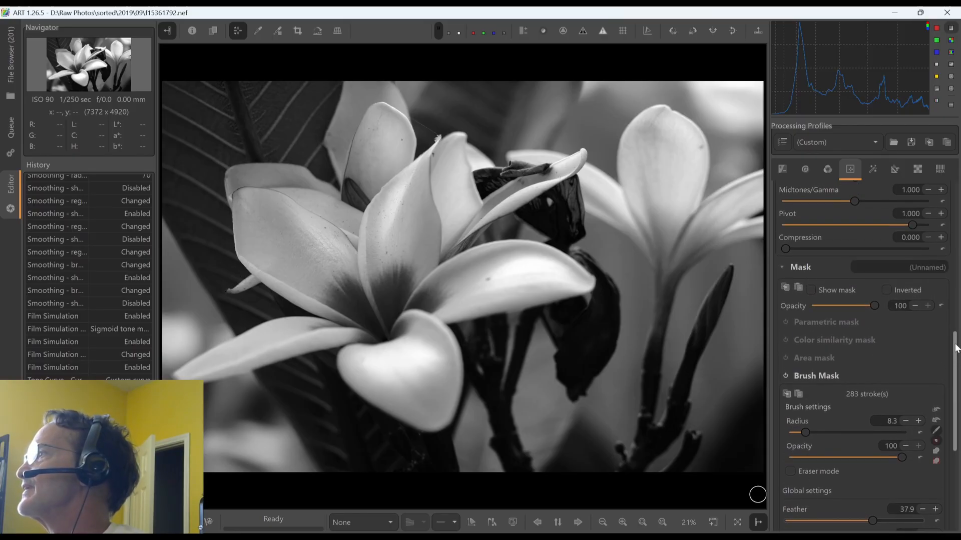
click(812, 290)
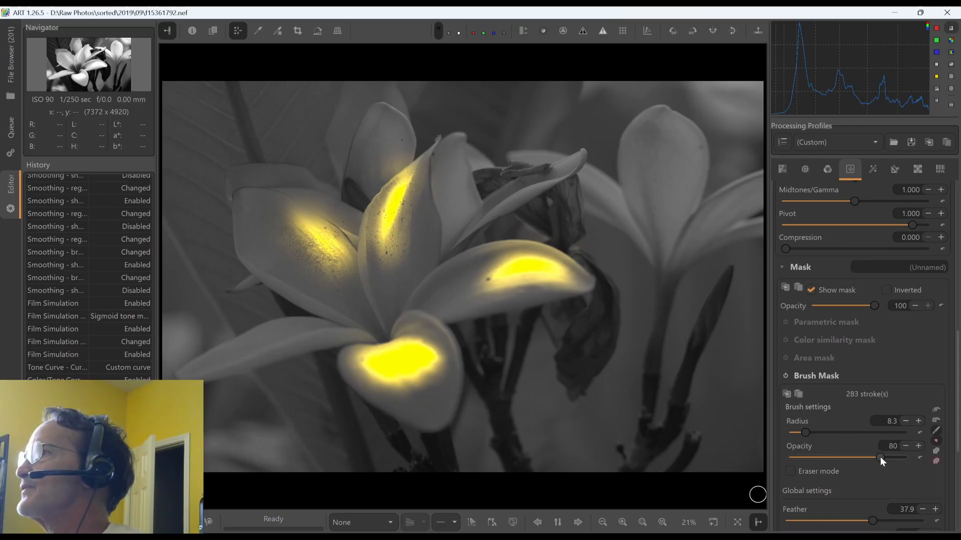
Step: Set the brush opacity in the brush settings to 87 and turn off the mask display
drag(879, 457, 849, 458)
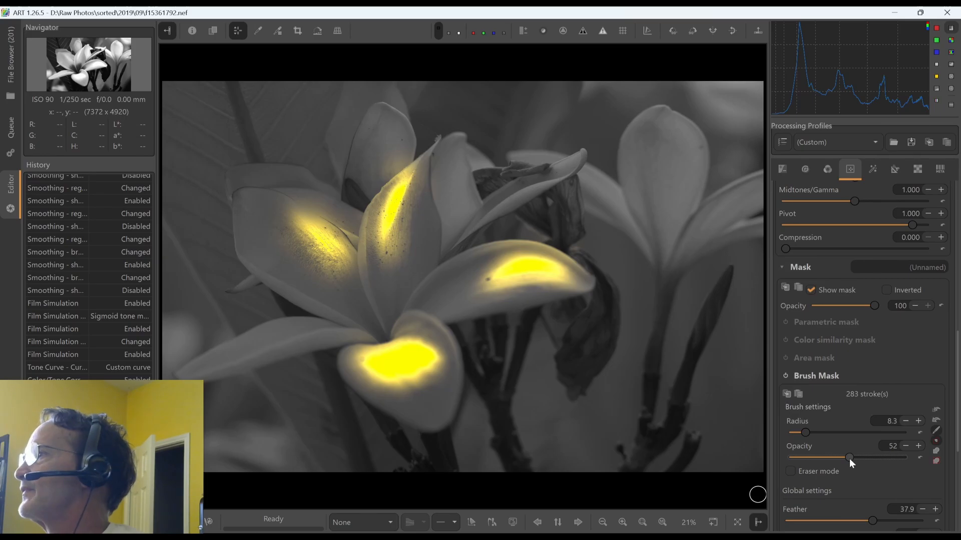
click(811, 291)
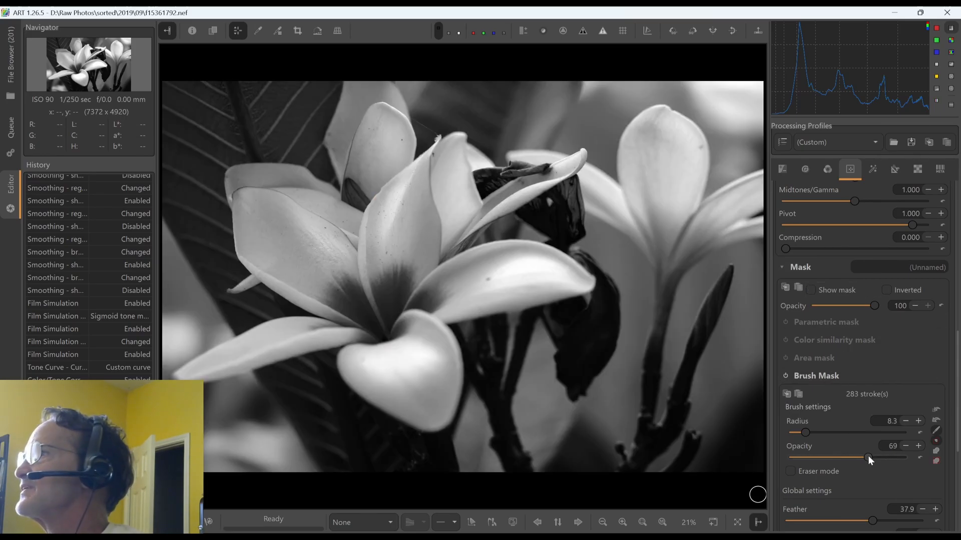
click(868, 455)
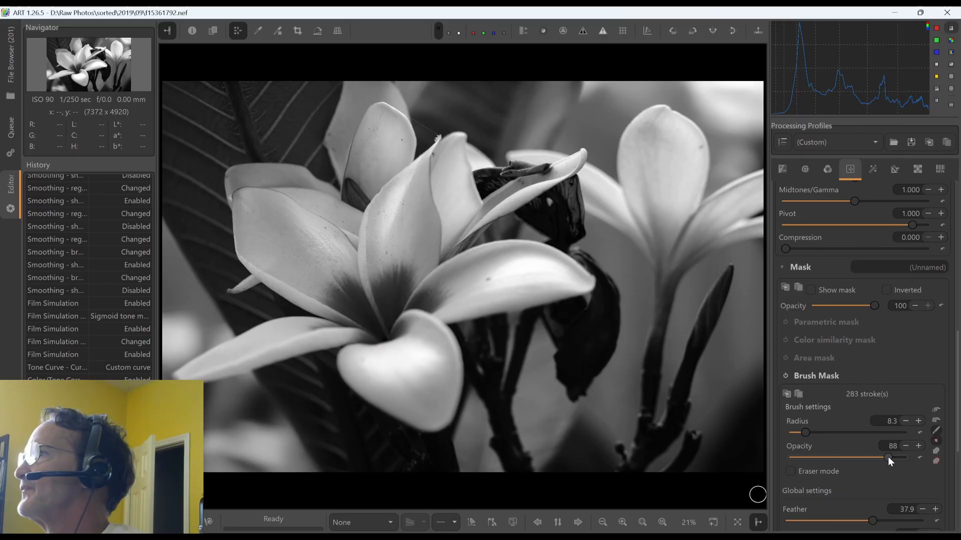
drag(888, 458, 821, 457)
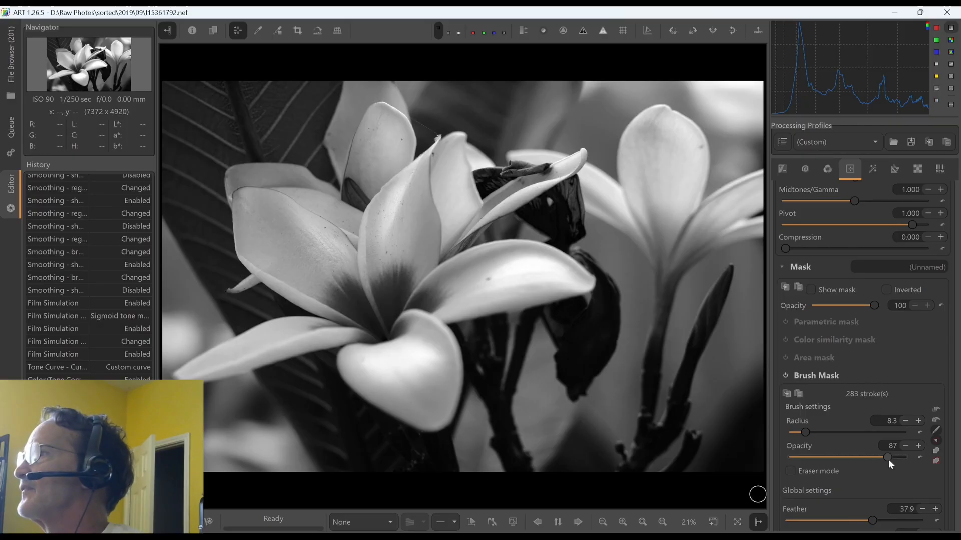
Step: Set the Color/Tone Correction's Highlights/Gain to 1.499
scroll(944, 337, up, 3)
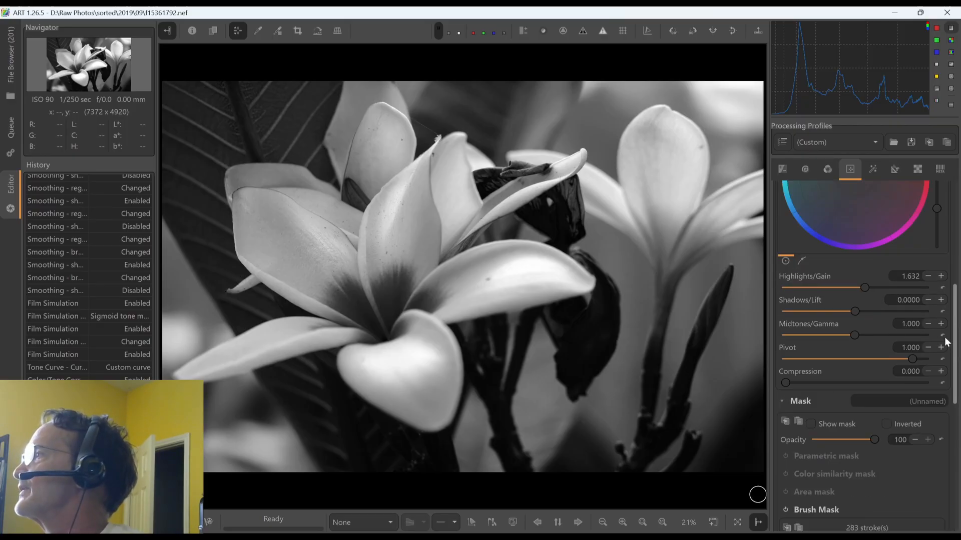
scroll(944, 337, up, 5)
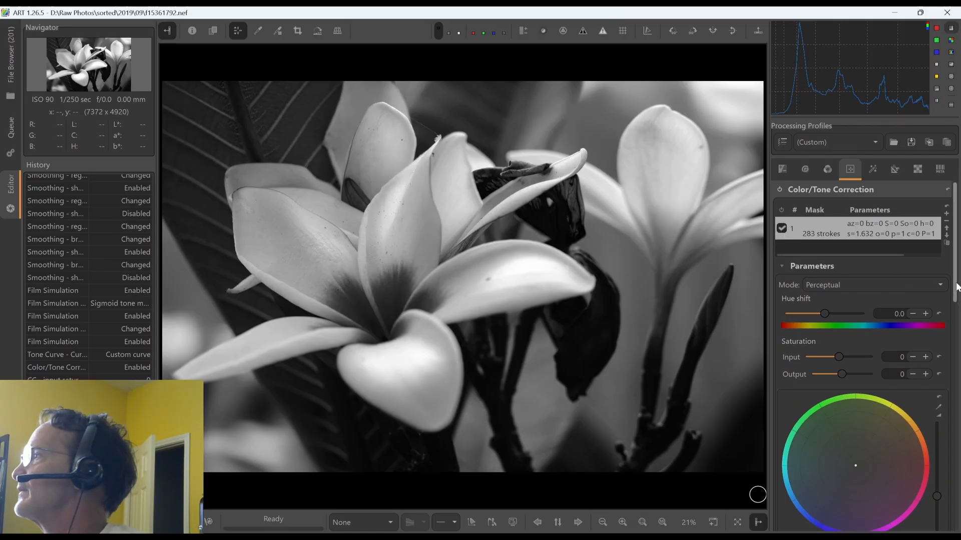
drag(957, 286, 959, 367)
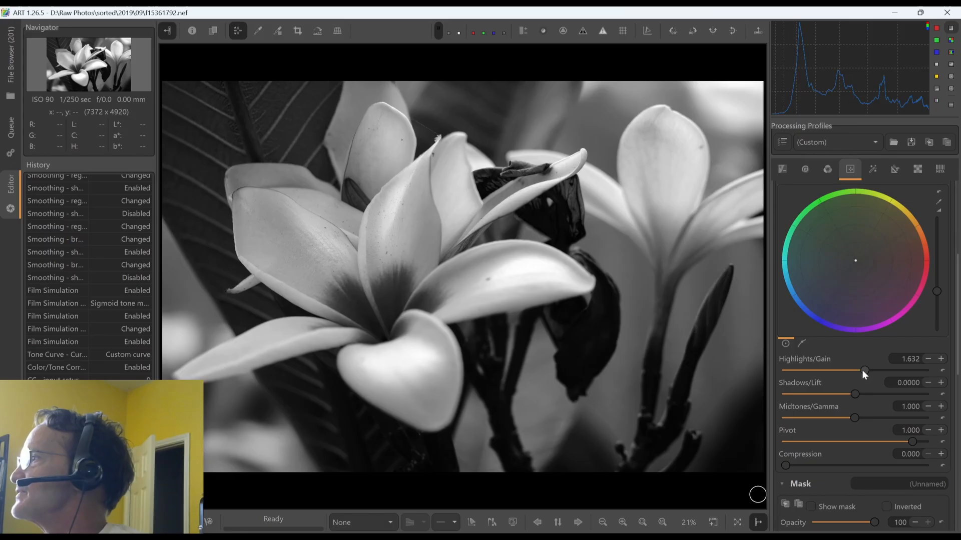
drag(861, 370, 860, 370)
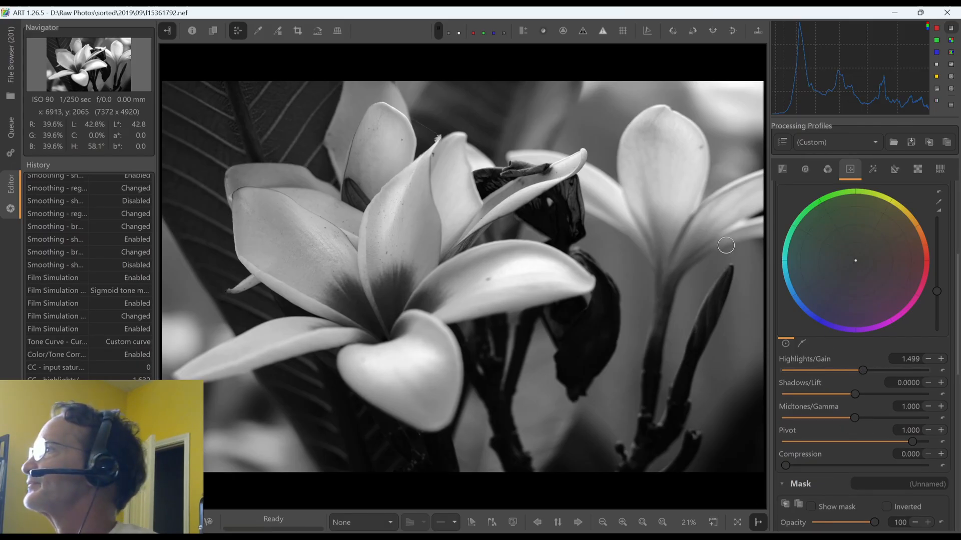
Step: Paint brush mask strokes on the background flower's upright petal and left petal, and briefly preview the mask
click(664, 124)
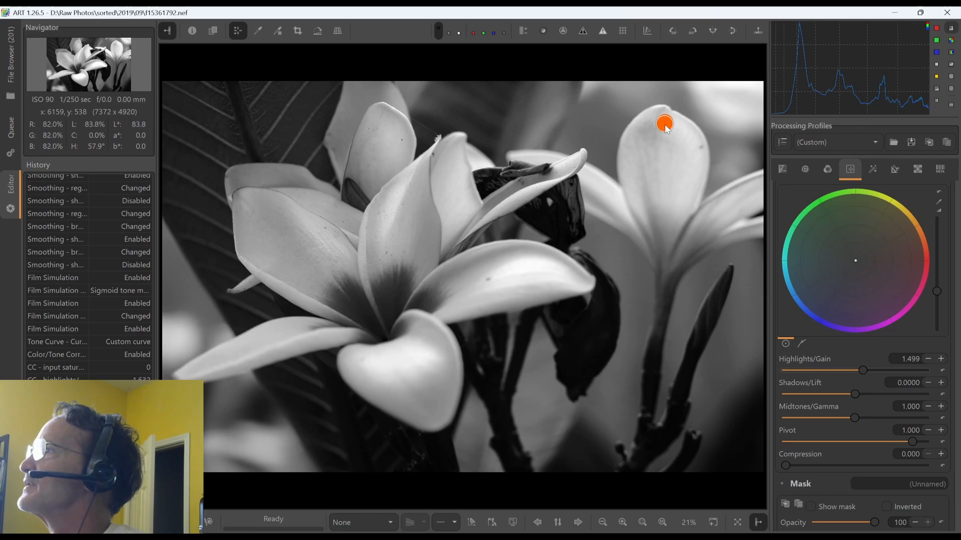
click(675, 129)
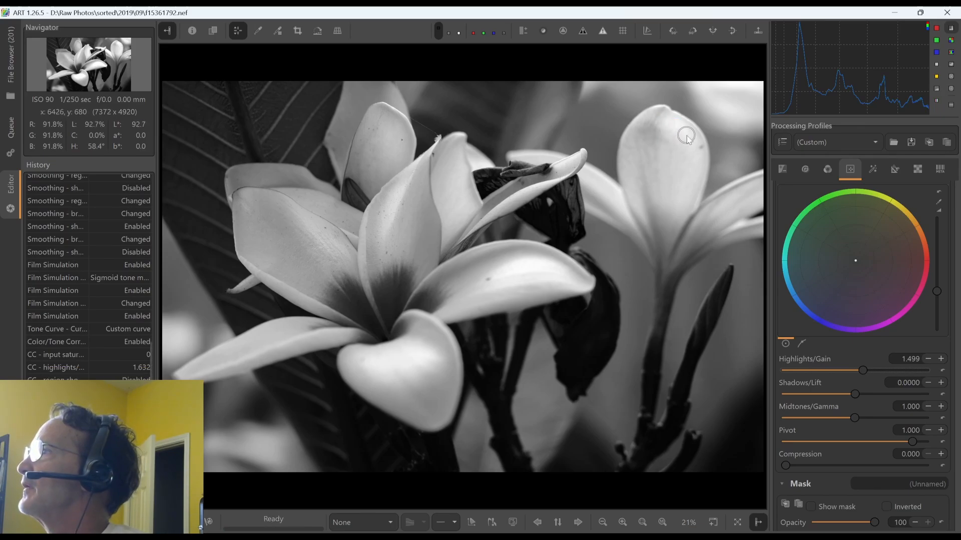
drag(686, 135, 695, 171)
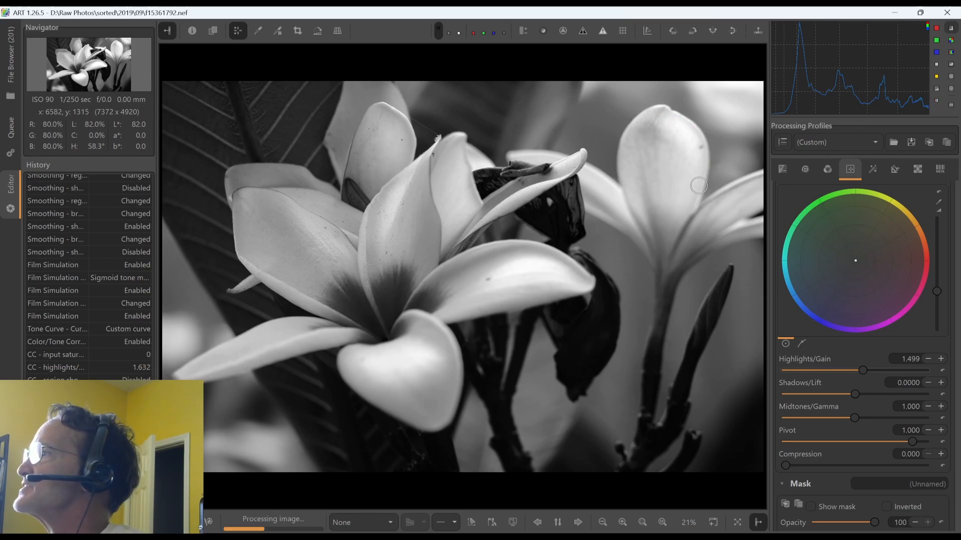
click(616, 196)
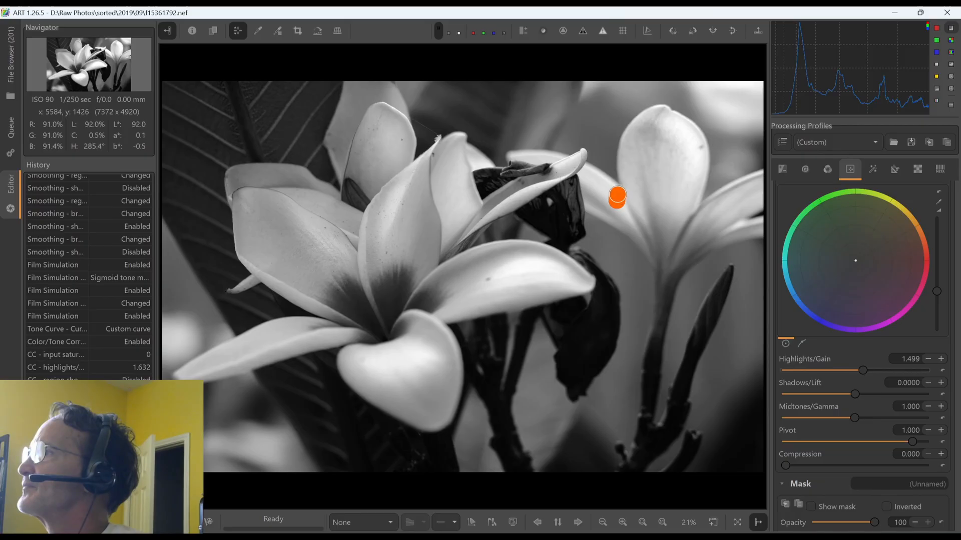
click(596, 184)
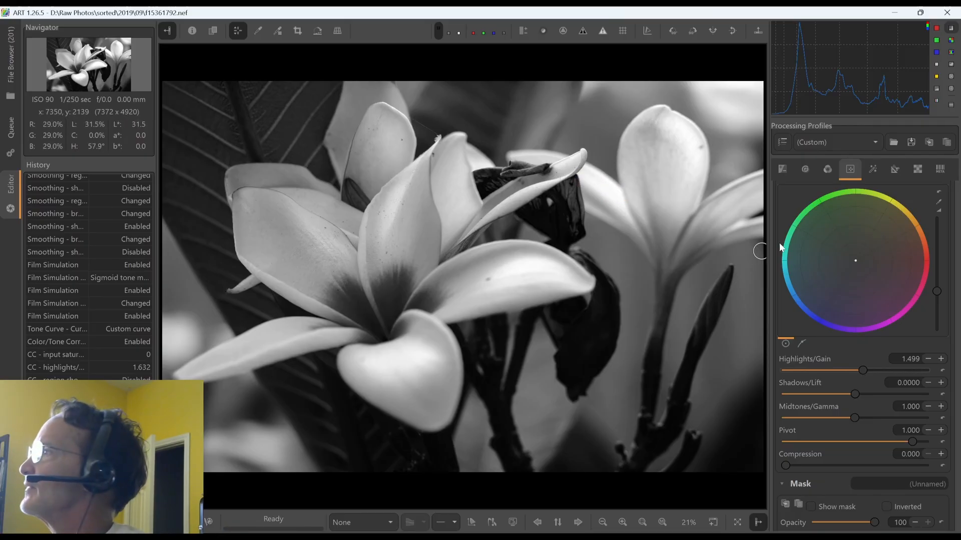
click(811, 507)
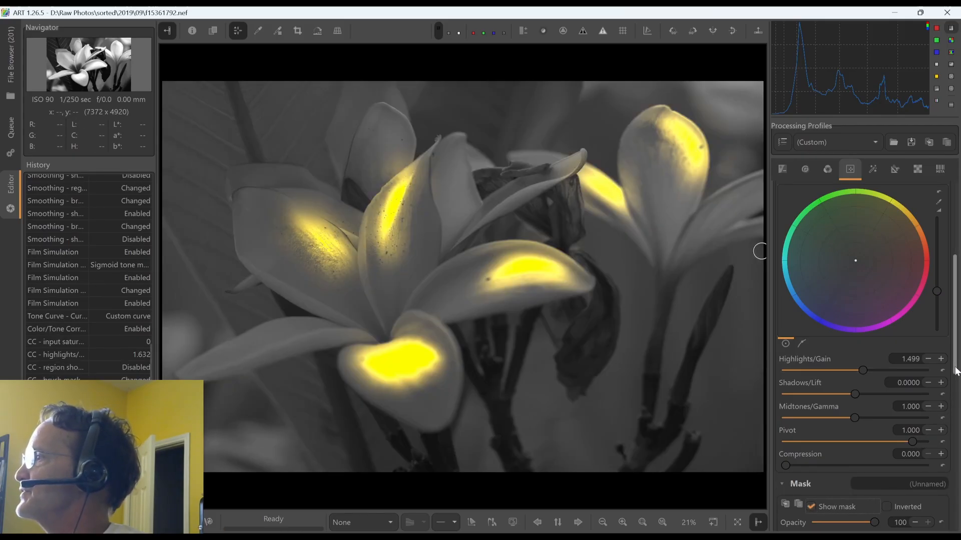
scroll(955, 371, down, 2)
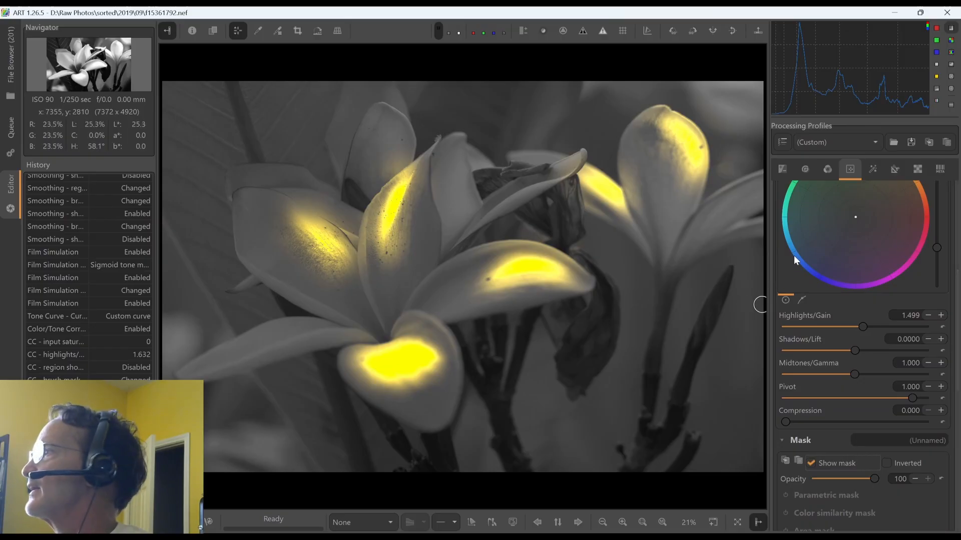
click(810, 463)
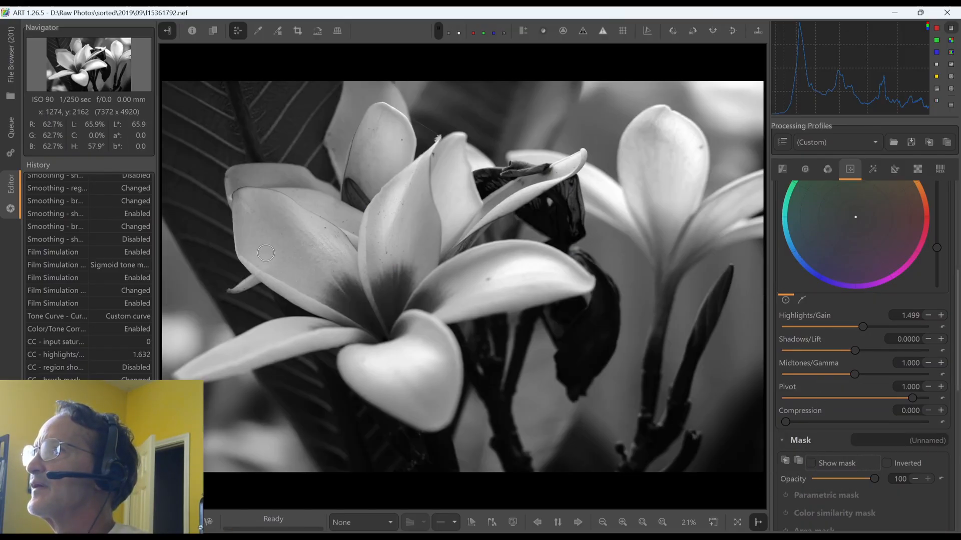
Step: Extend the brush mask along the outer edge of the main flower's left petal and briefly preview the mask
mouse_move(252, 256)
mouse_down()
mouse_move(266, 260)
mouse_move(267, 245)
mouse_up()
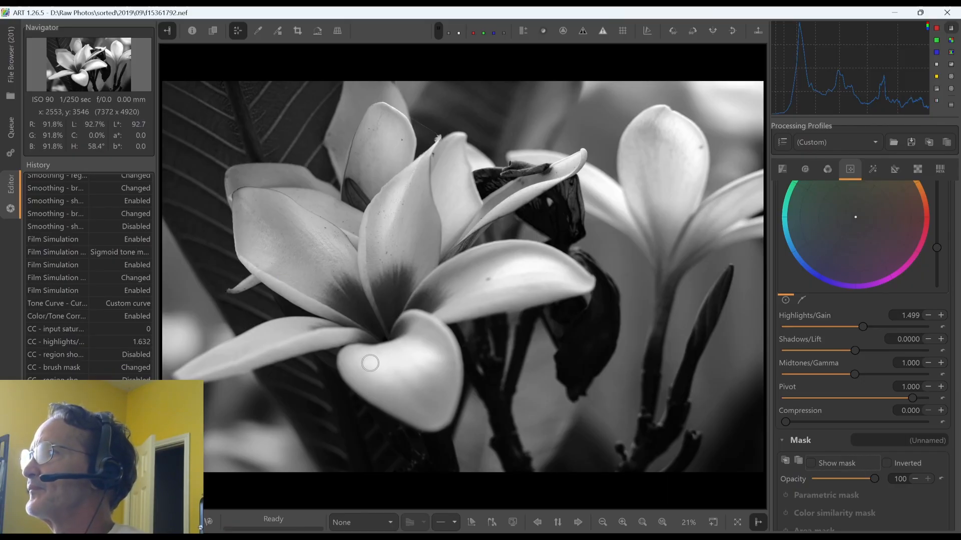
mouse_move(368, 360)
mouse_down()
mouse_move(393, 375)
mouse_move(402, 365)
mouse_move(445, 369)
mouse_up()
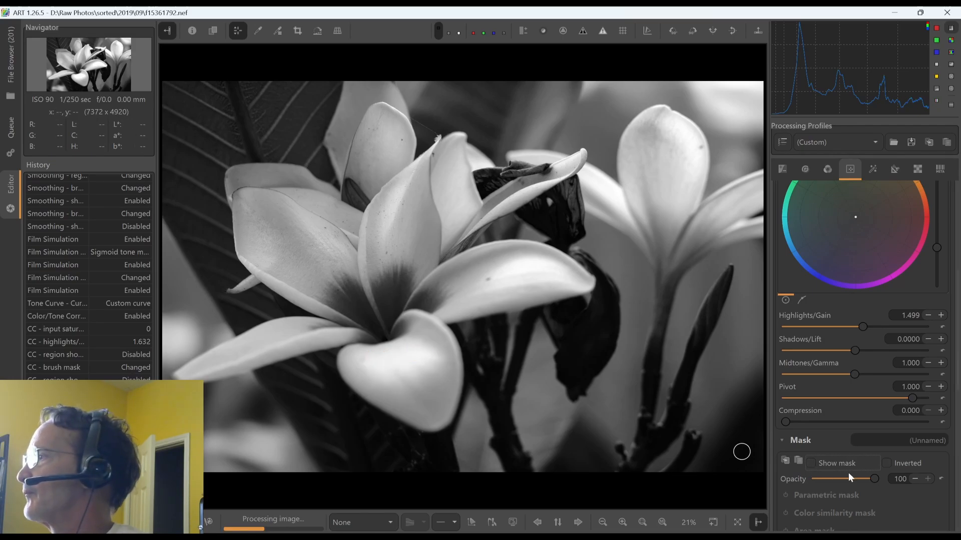
click(811, 463)
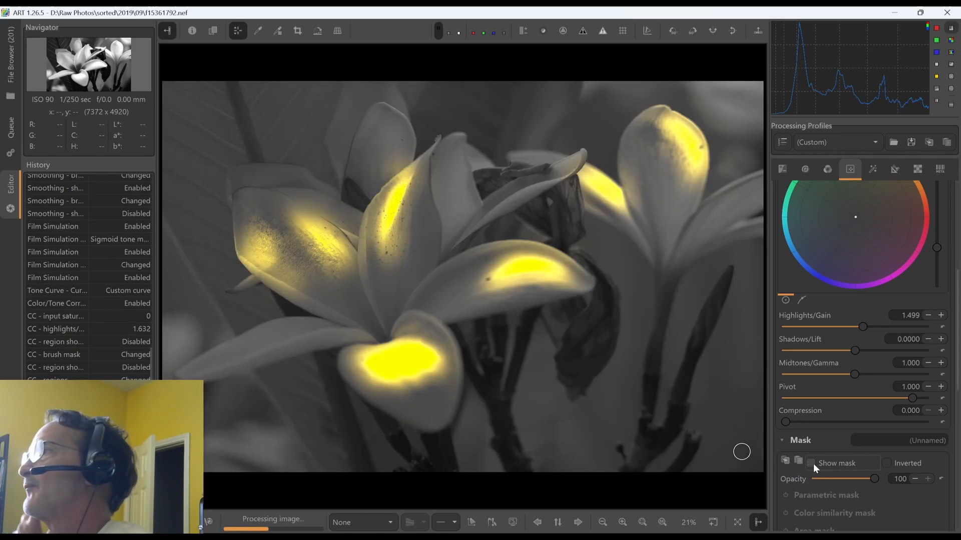
click(811, 463)
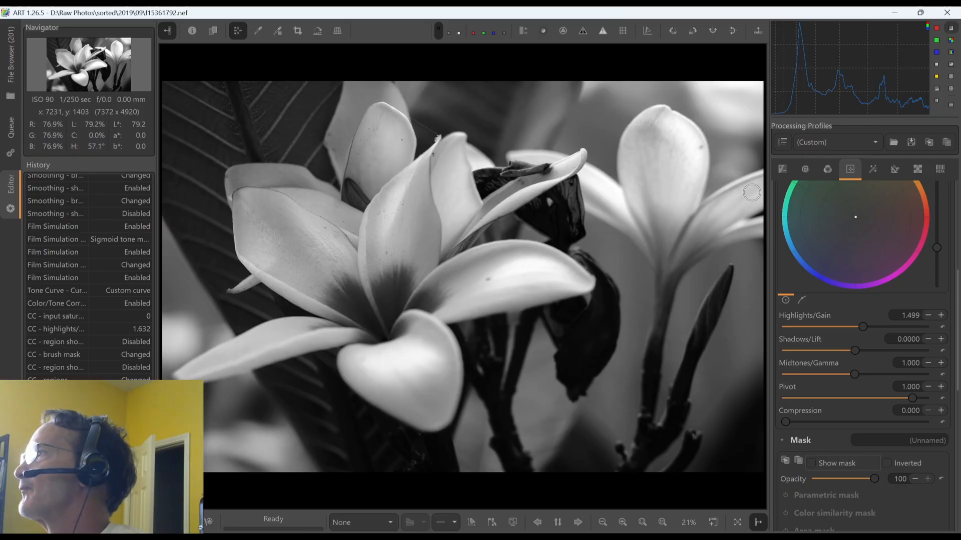
Step: Paint mask strokes over the background flower's right petals, reducing the brush radius to 2.5 for finer strokes, and briefly preview the mask
drag(754, 191, 712, 220)
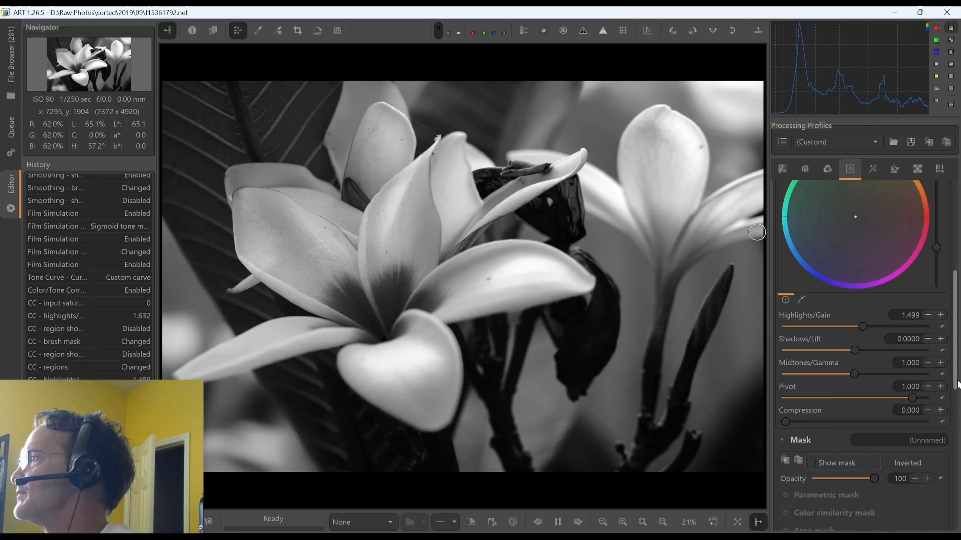
drag(955, 387, 955, 447)
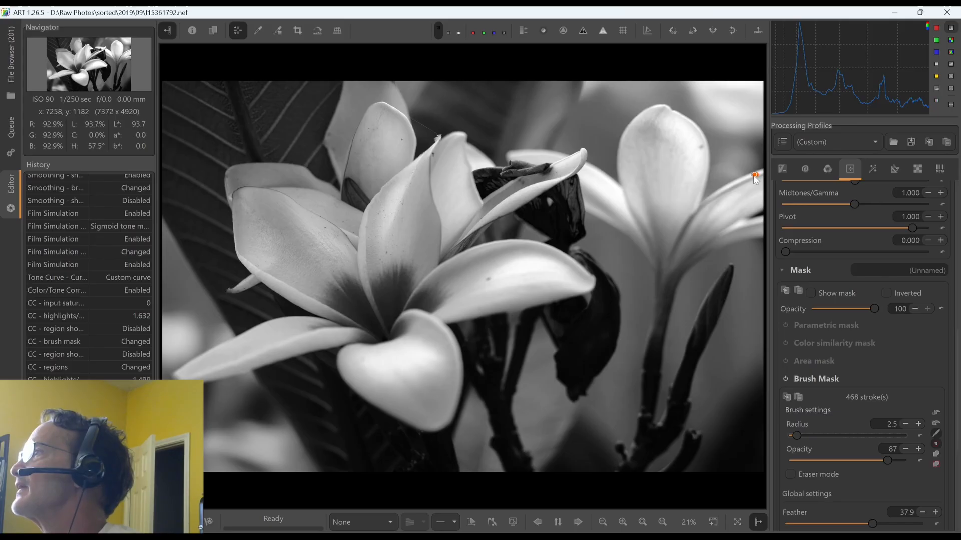
drag(753, 176, 715, 212)
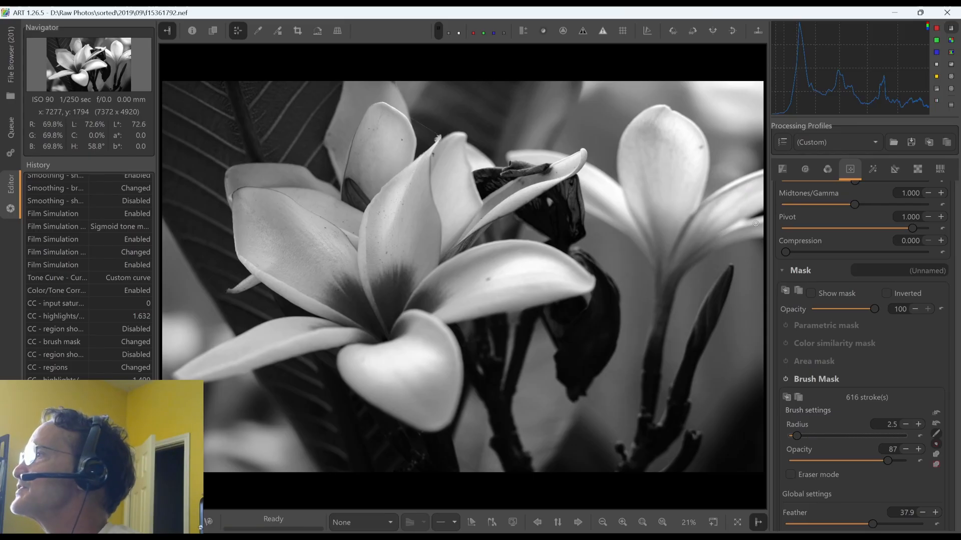
drag(753, 224, 741, 229)
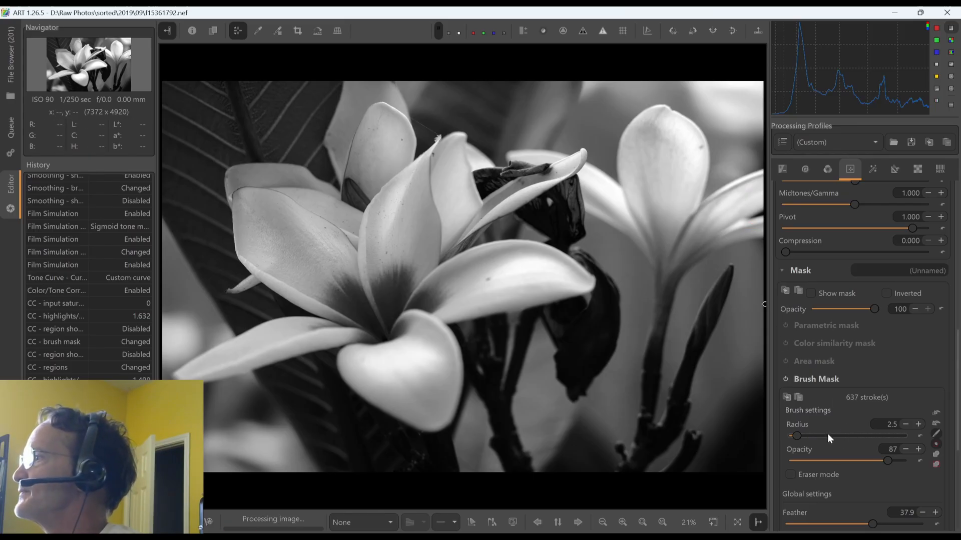
click(811, 294)
click(810, 293)
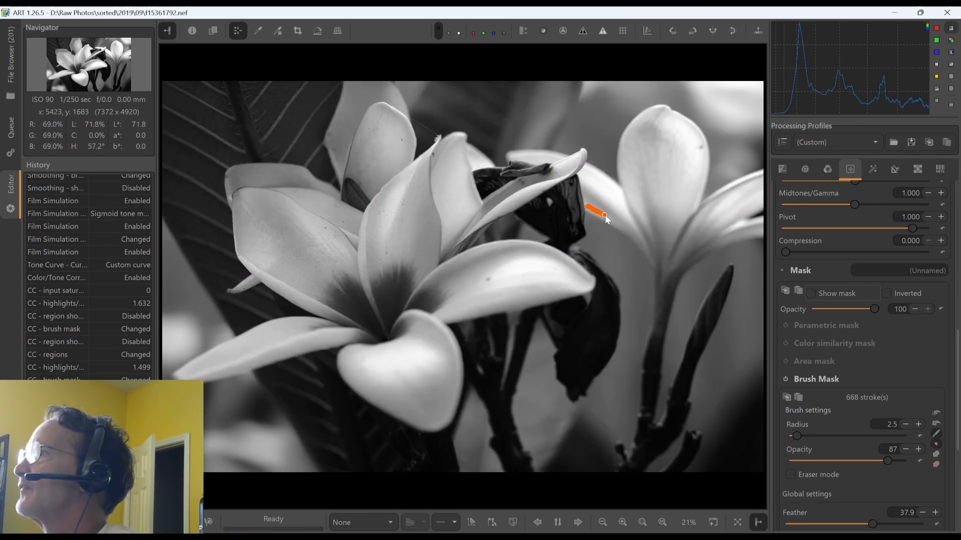
Step: Paint fine mask strokes along the background flower's left petal and over the main flower's rear upper petal, and briefly preview the mask
mouse_move(604, 215)
mouse_down()
mouse_move(617, 223)
mouse_move(604, 218)
mouse_up()
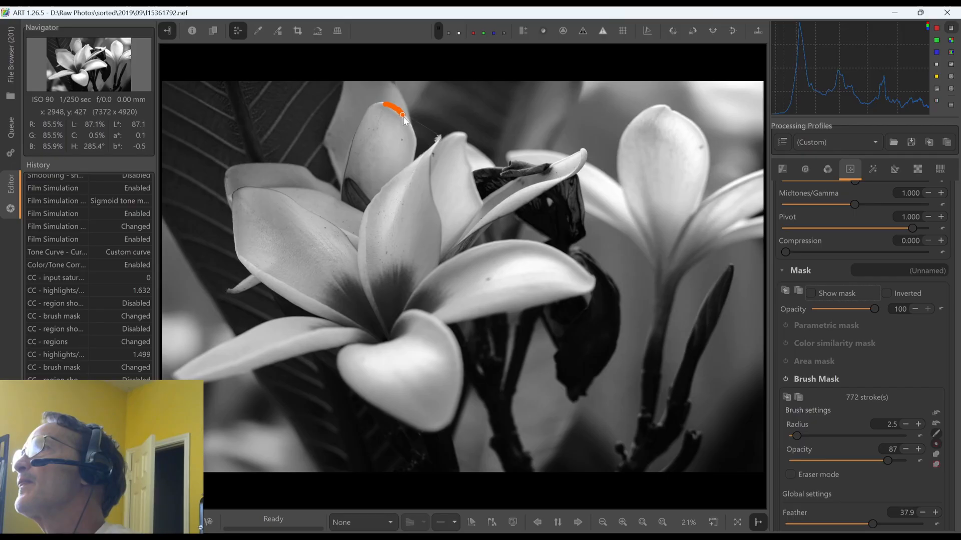
drag(417, 149, 415, 151)
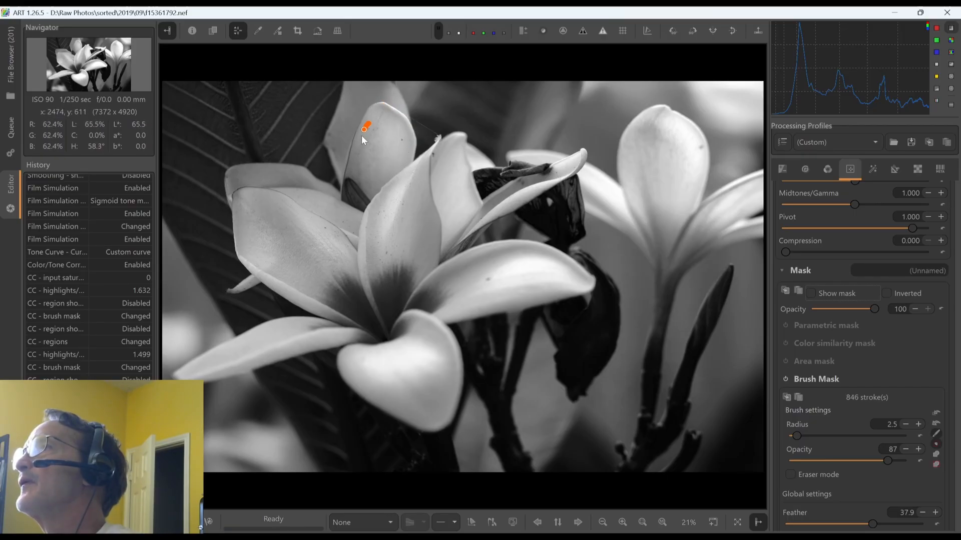
mouse_move(369, 138)
mouse_down()
mouse_move(363, 165)
mouse_move(373, 186)
mouse_up()
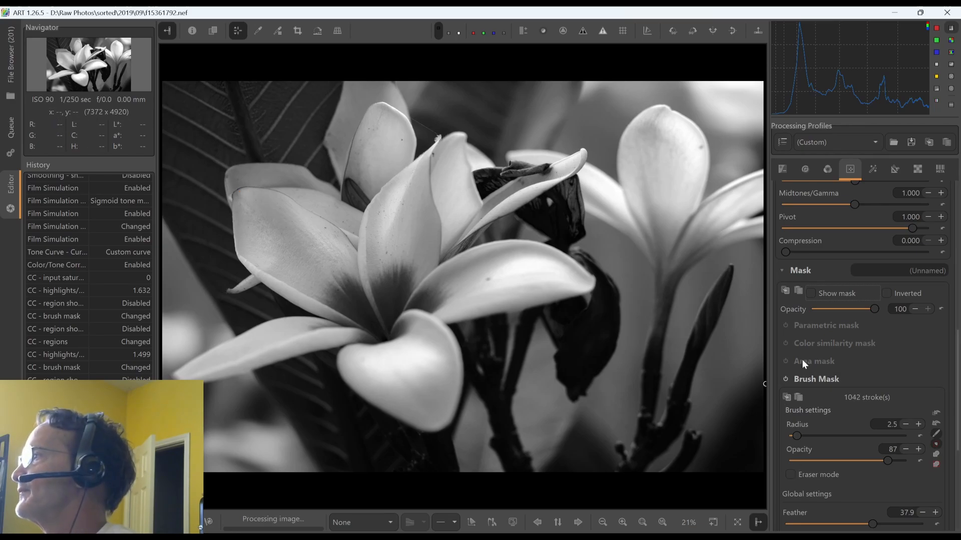
click(811, 293)
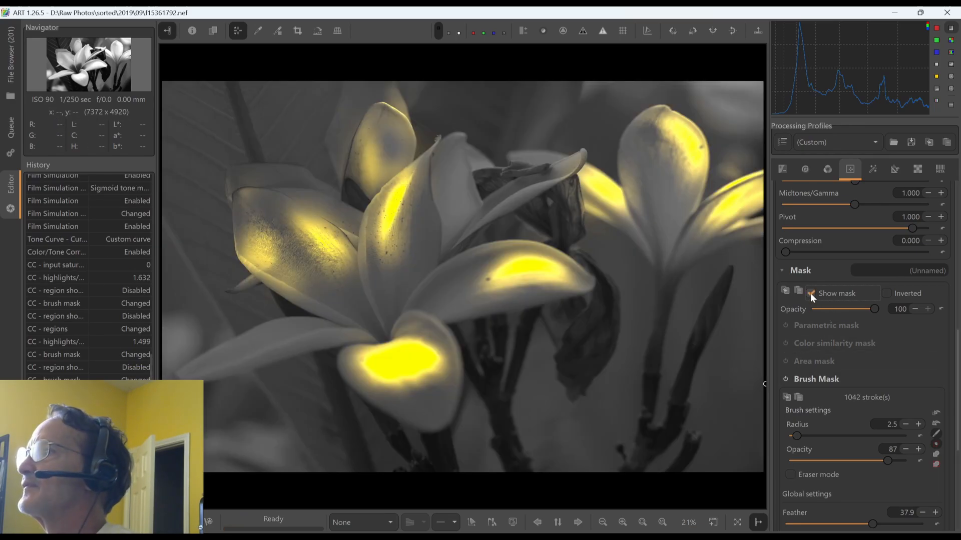
click(810, 293)
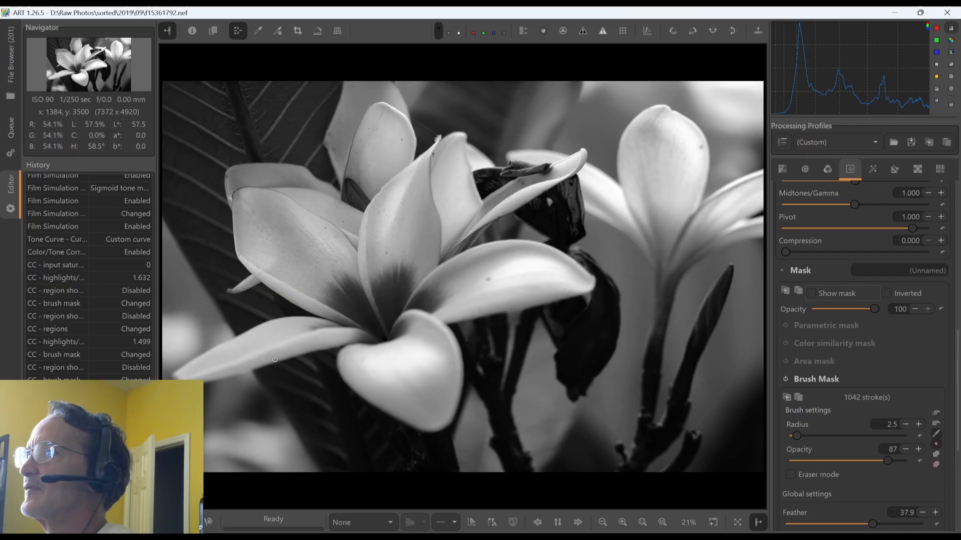
Step: Set the brush radius to 6.3 and paint mask strokes along the main flower's long lower-left petal
click(803, 435)
mouse_move(197, 371)
mouse_down()
mouse_move(326, 330)
mouse_move(301, 339)
mouse_move(298, 356)
mouse_up()
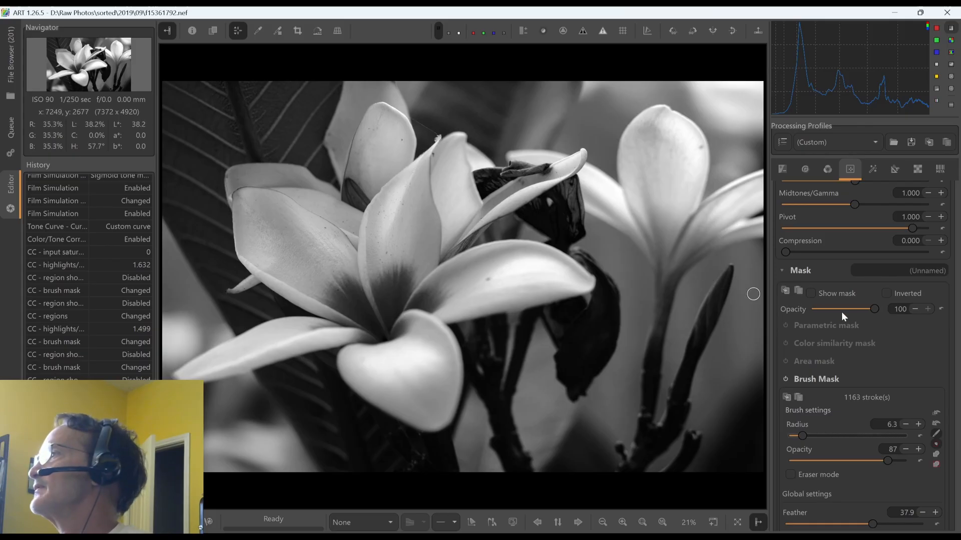
scroll(949, 305, up, 2)
scroll(949, 305, up, 10)
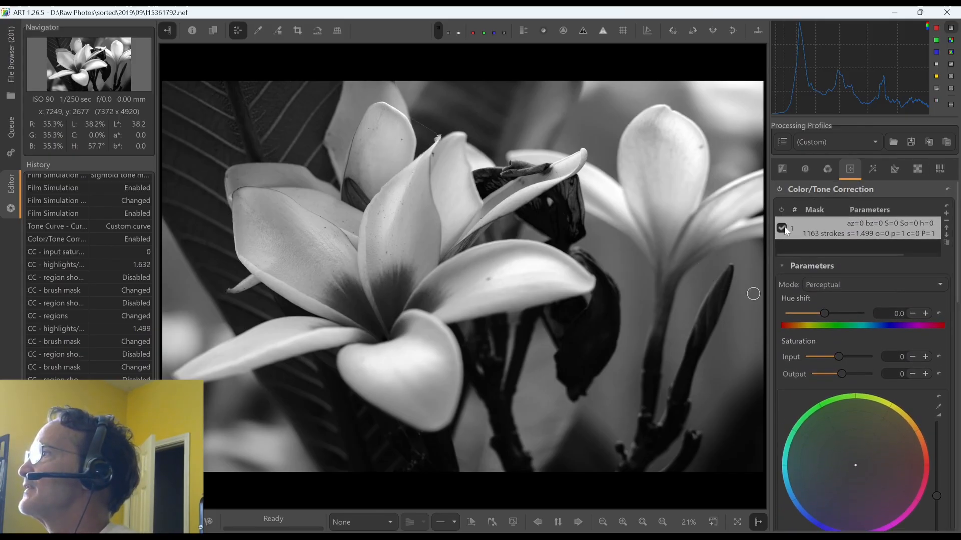
Step: Compare the photo with and without the first color/tone correction by switching it off and on twice
click(782, 228)
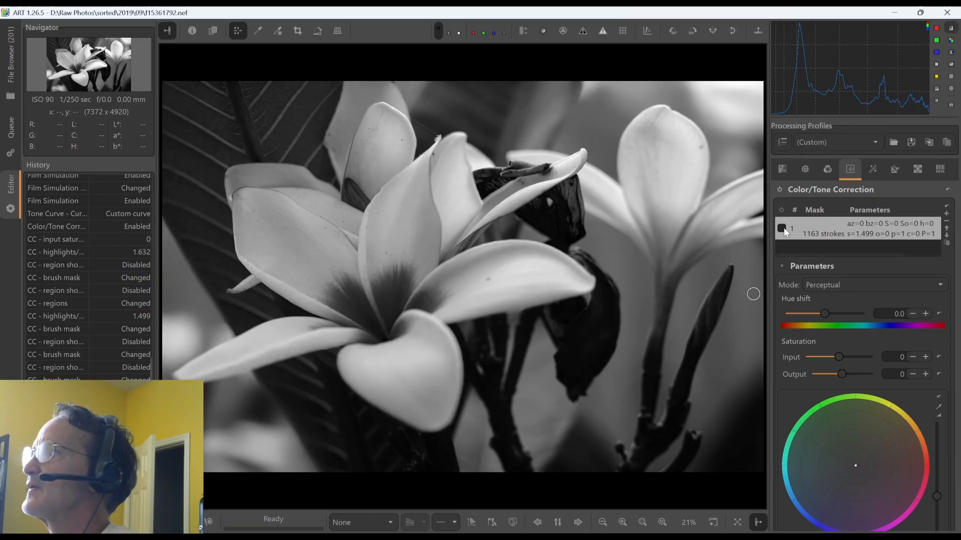
click(781, 229)
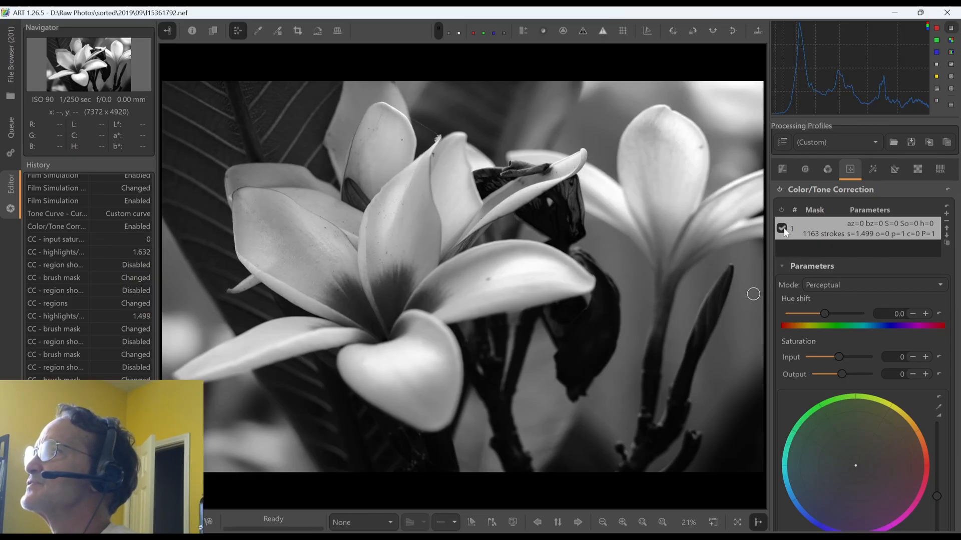
click(782, 228)
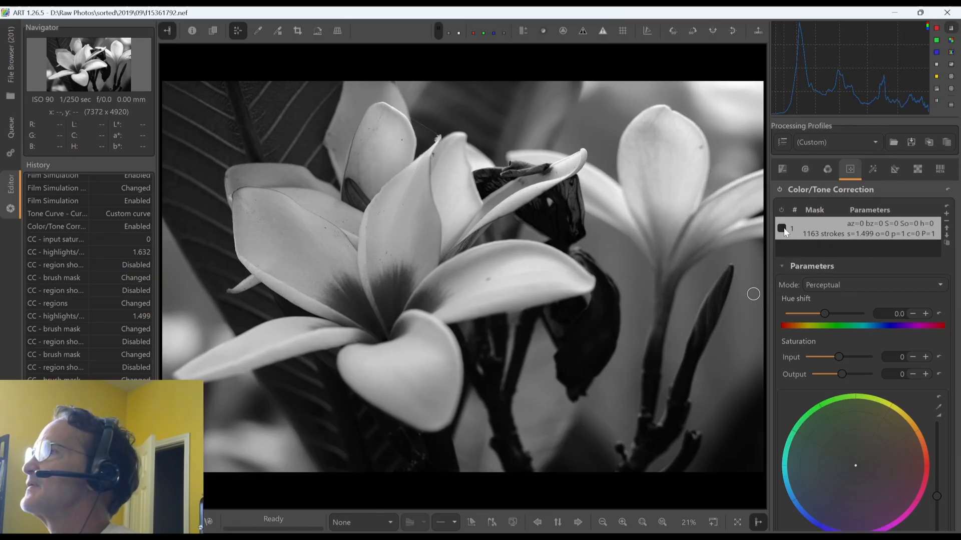
click(782, 228)
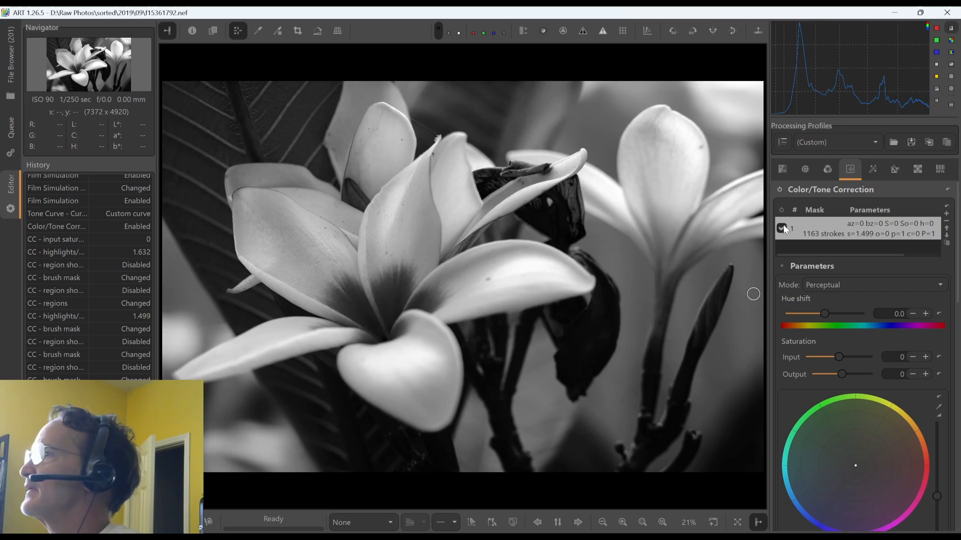
Step: Add a second color/tone correction region and enable its brush mask
click(947, 215)
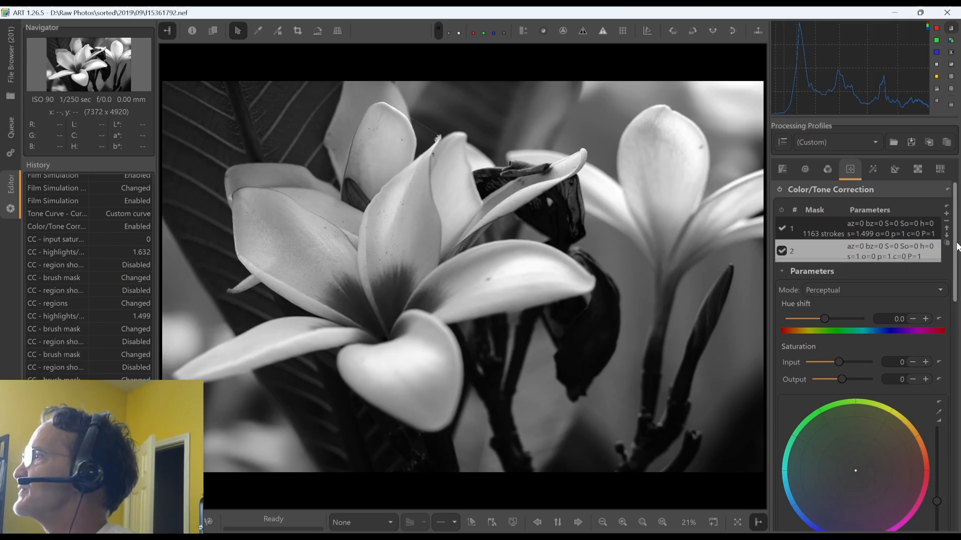
mouse_move(956, 245)
mouse_down()
mouse_move(956, 349)
mouse_move(953, 233)
mouse_up()
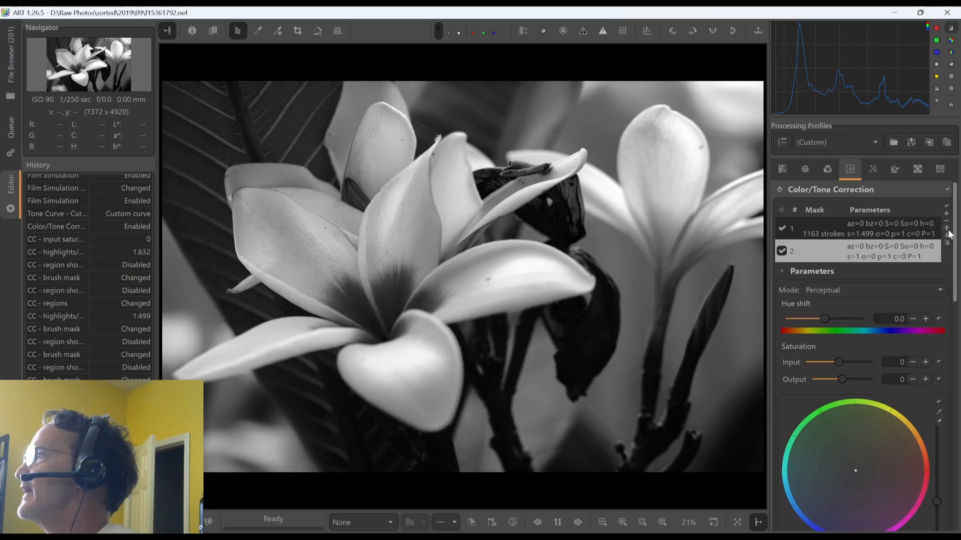
drag(956, 239, 958, 395)
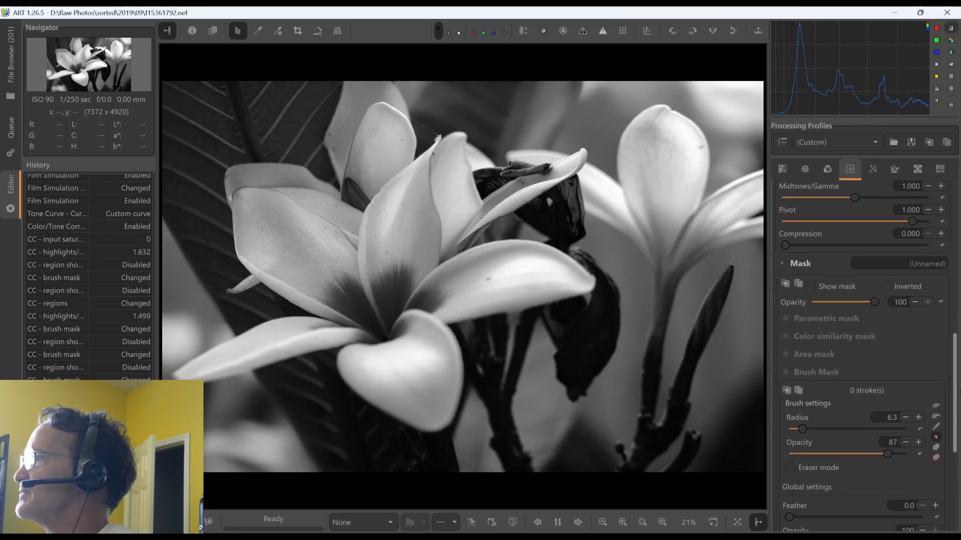
click(784, 373)
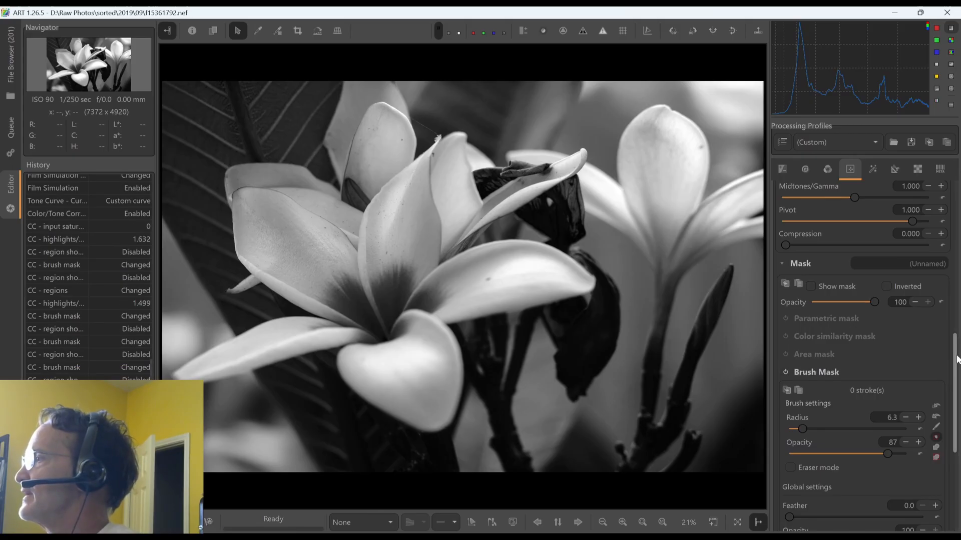
Step: Try Shadows/Lift at 0.0497 and -0.1052 and Highlights/Gain at 0.385 for the second correction
drag(957, 359, 953, 295)
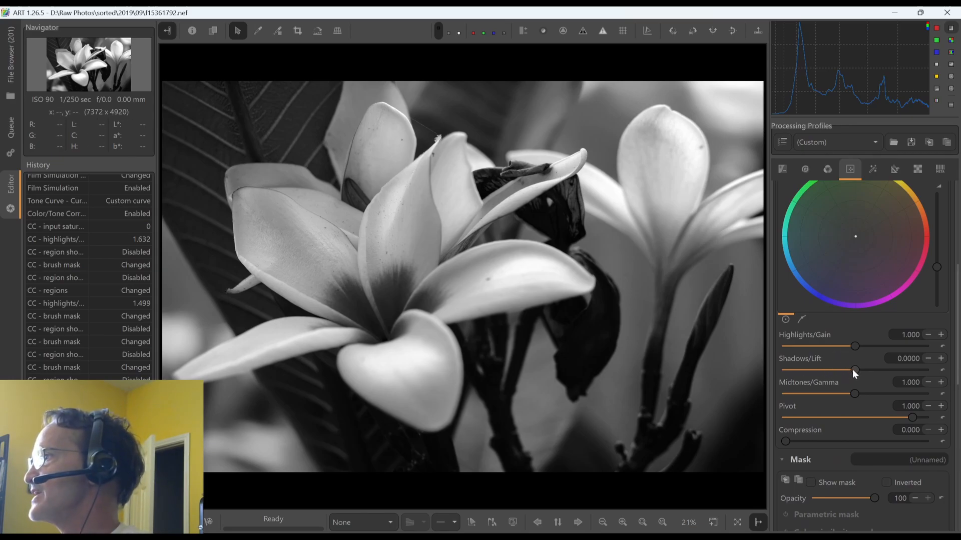
drag(850, 370, 876, 369)
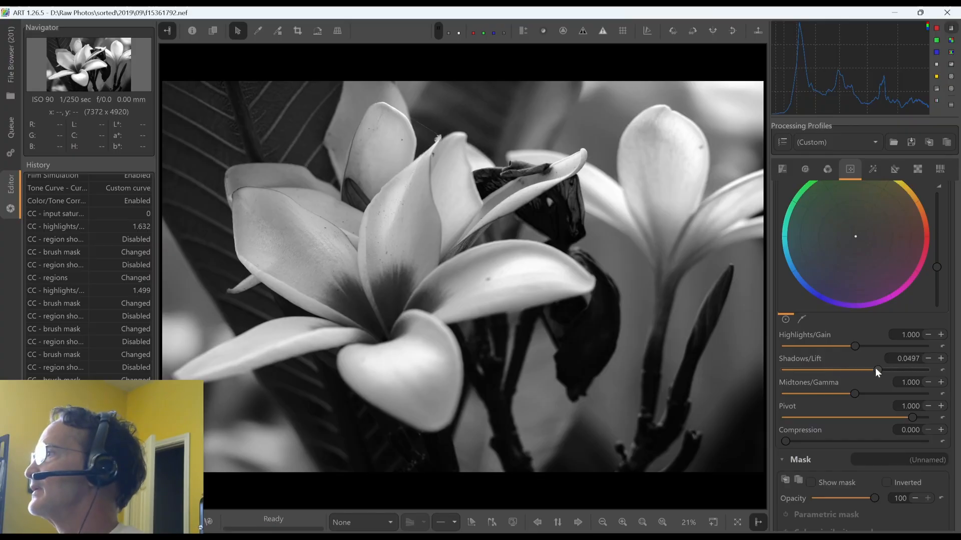
drag(955, 376, 955, 319)
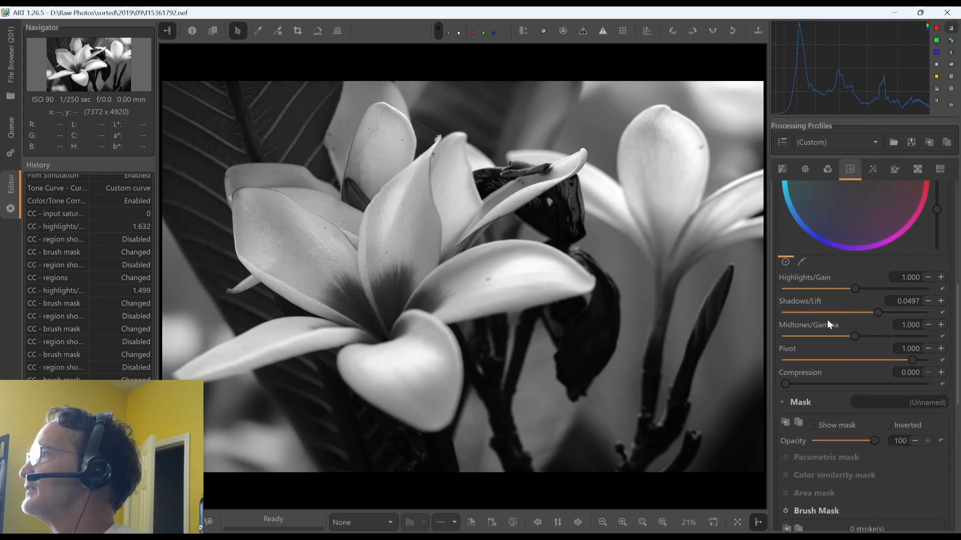
click(807, 311)
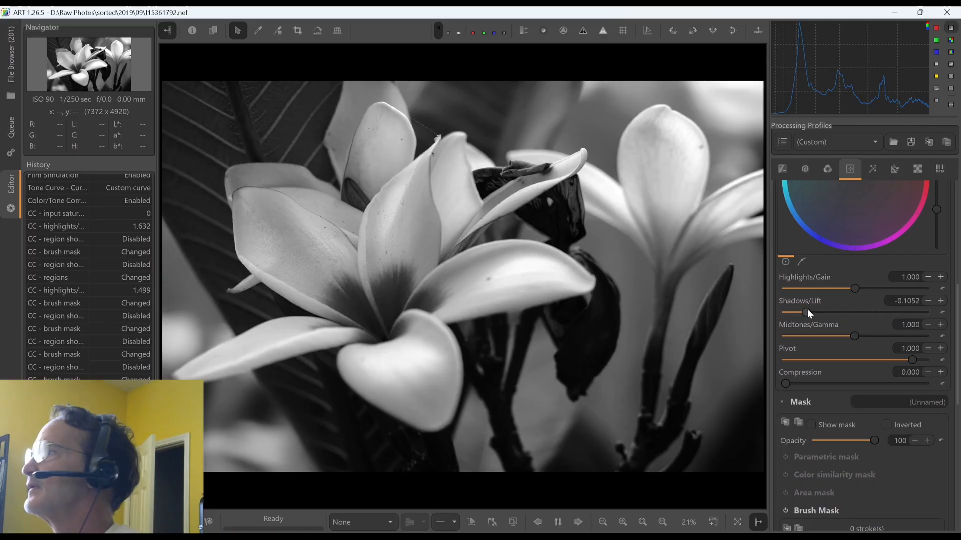
click(811, 289)
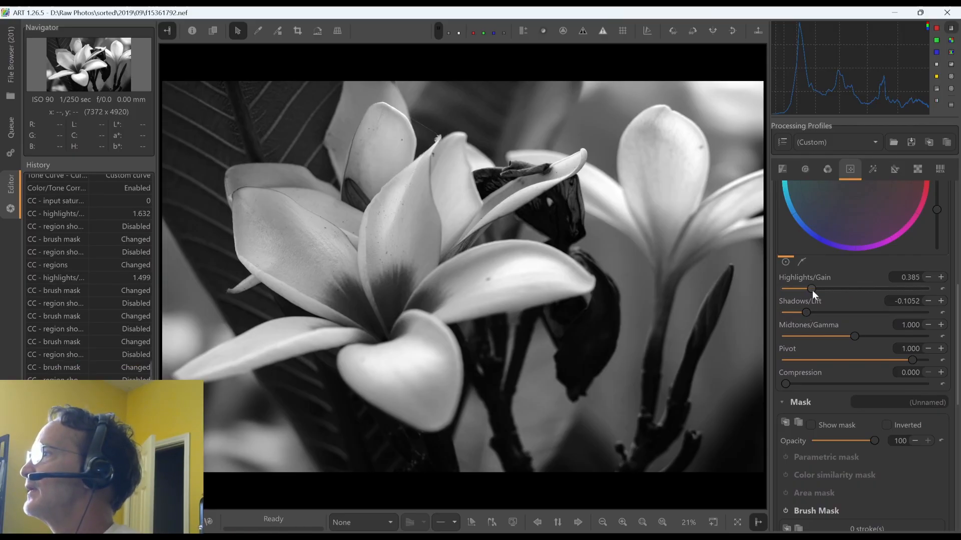
Step: Disable the second correction's brush mask and reset its Highlights/Gain and Shadows/Lift to their defaults
mouse_move(957, 323)
mouse_down()
mouse_move(959, 422)
mouse_move(957, 371)
mouse_up()
click(786, 363)
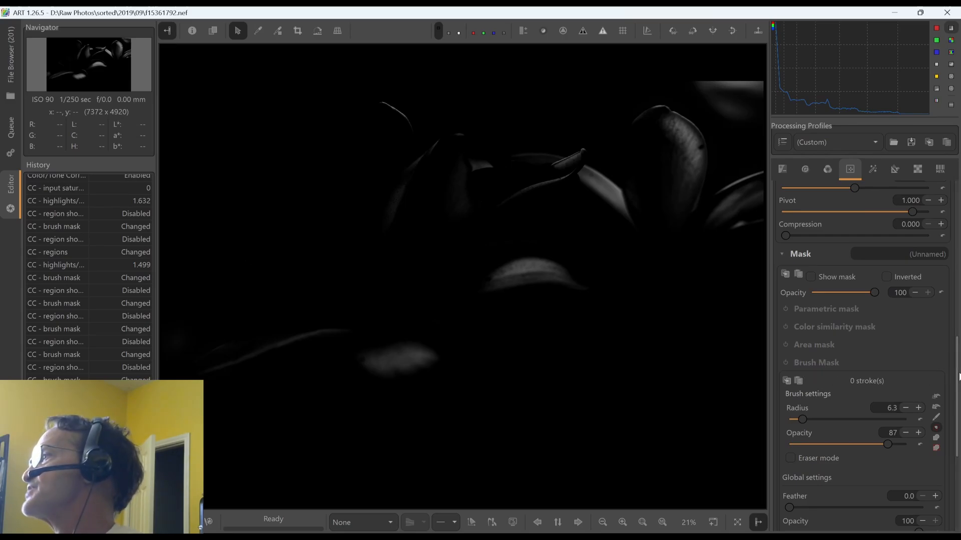
drag(956, 374, 952, 314)
click(941, 307)
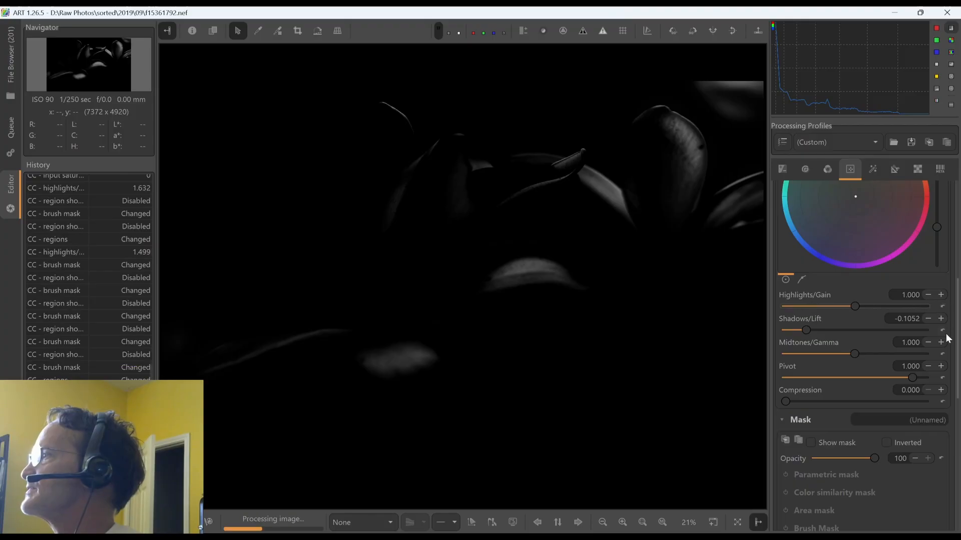
click(943, 330)
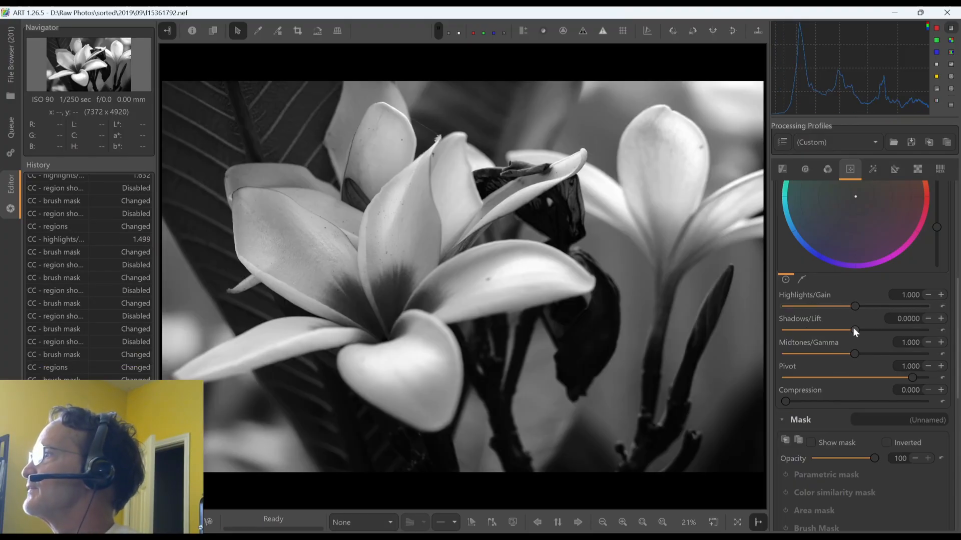
Step: Set the second correction's Shadows/Lift to -0.0155 and re-enable its brush mask
drag(853, 329, 835, 330)
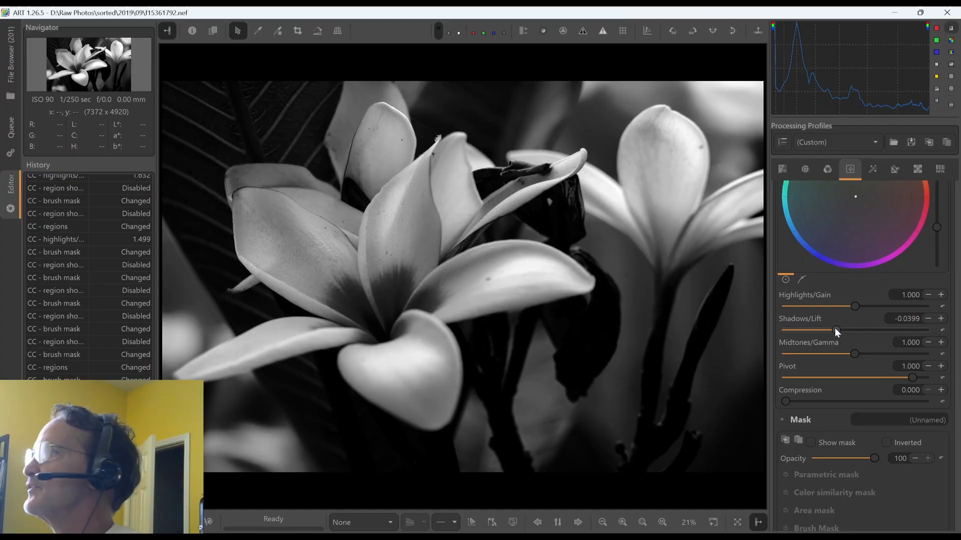
drag(835, 329, 846, 330)
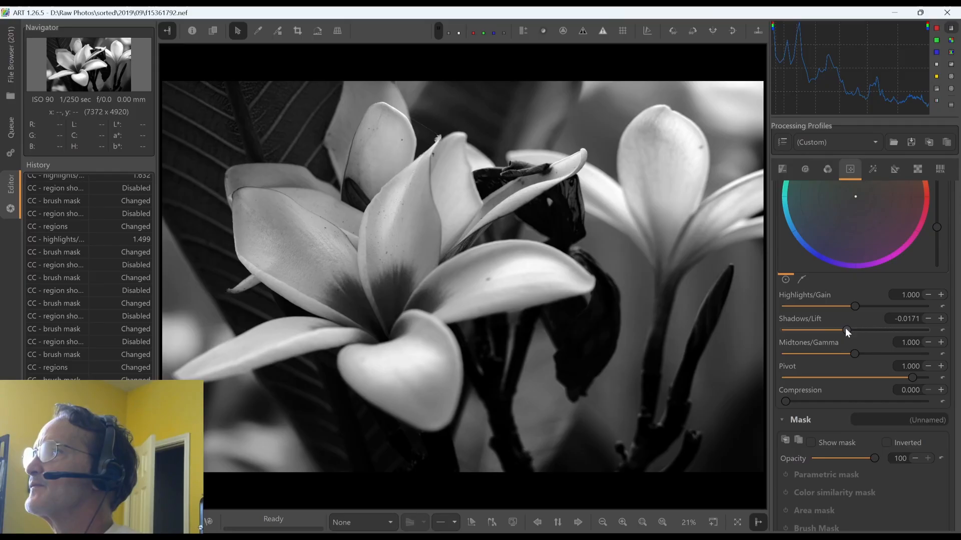
drag(845, 328, 846, 328)
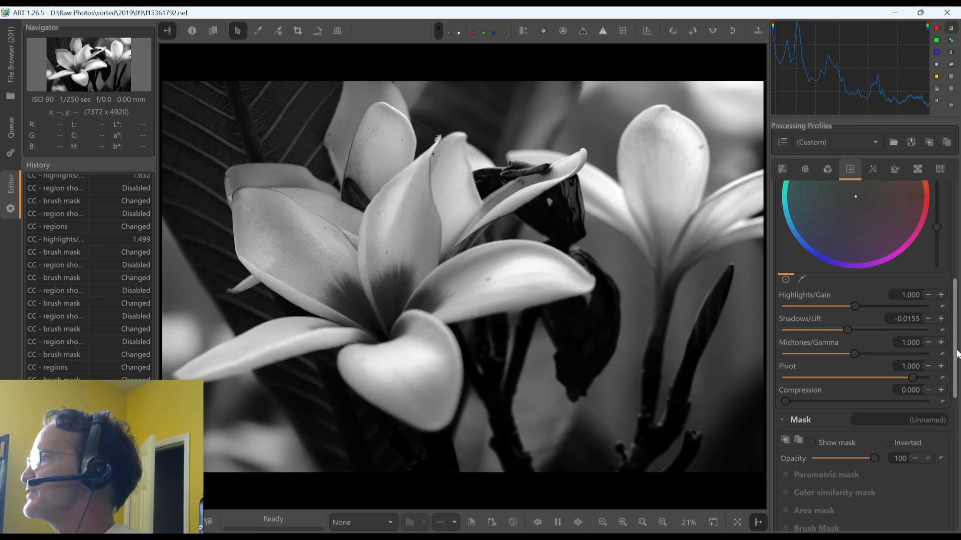
drag(955, 355, 960, 423)
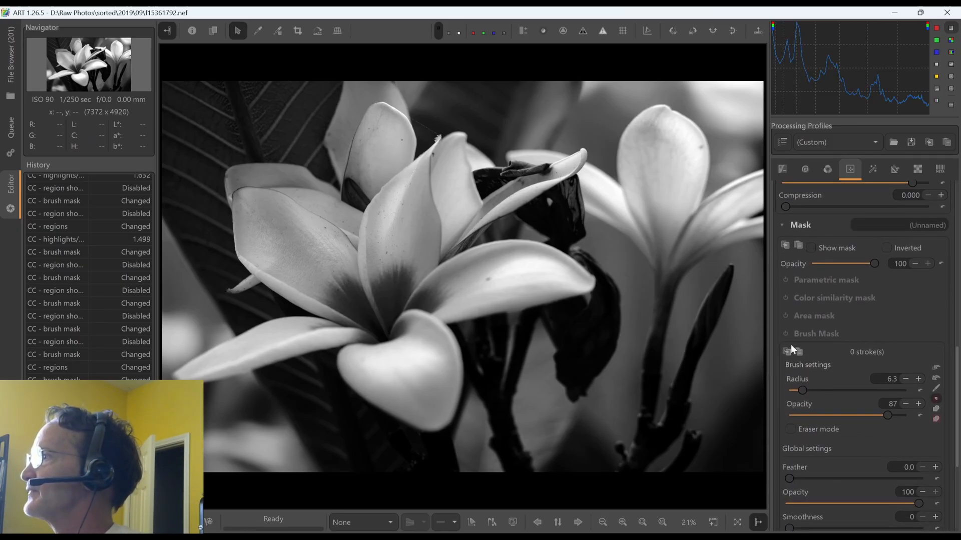
click(784, 332)
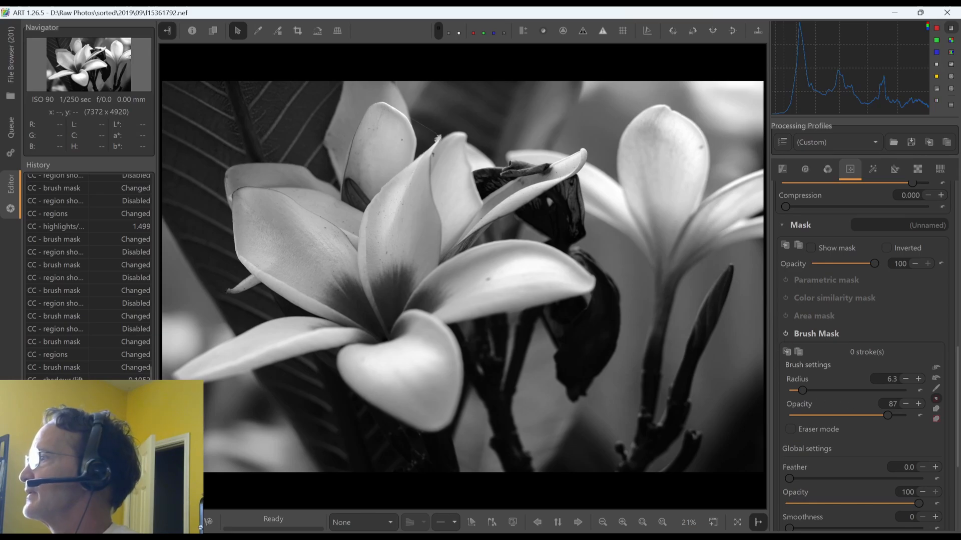
Step: Paint mask strokes over the dark patches at the petal bases in the main flower's center
drag(958, 394, 958, 414)
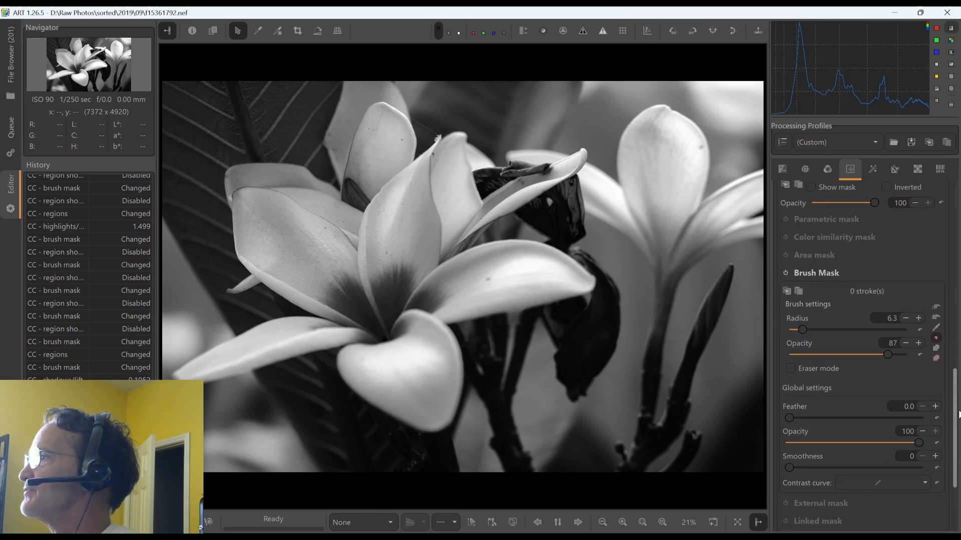
click(932, 328)
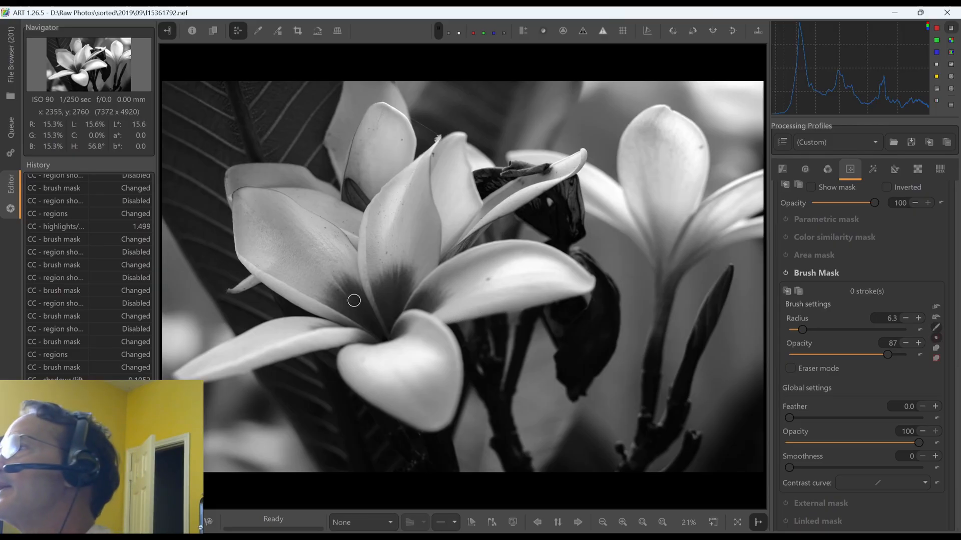
mouse_move(382, 300)
mouse_down()
mouse_move(392, 300)
mouse_move(399, 285)
mouse_move(386, 303)
mouse_move(379, 295)
mouse_move(399, 279)
mouse_move(390, 290)
mouse_move(430, 309)
mouse_up()
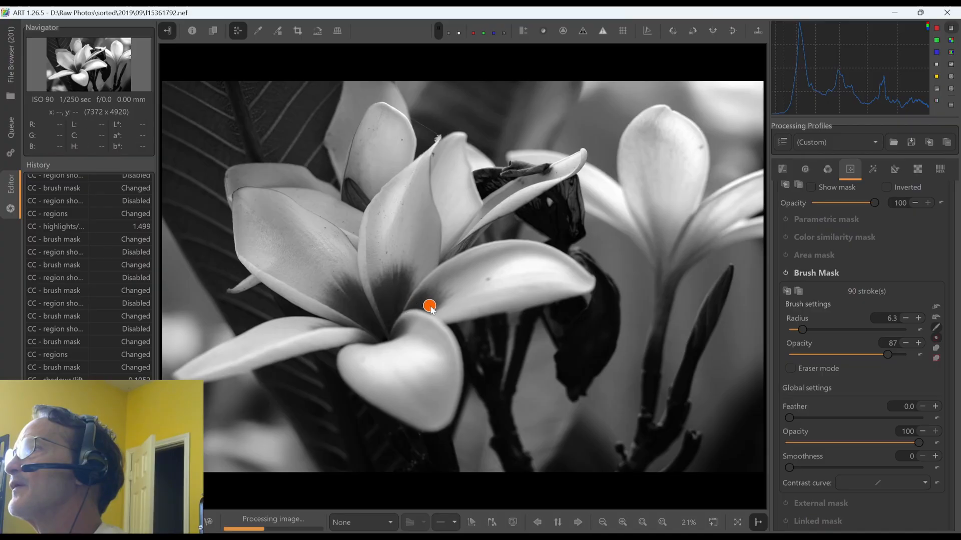
mouse_move(348, 313)
mouse_down()
mouse_move(350, 285)
mouse_move(358, 313)
mouse_move(337, 307)
mouse_move(348, 309)
mouse_move(345, 293)
mouse_move(350, 300)
mouse_up()
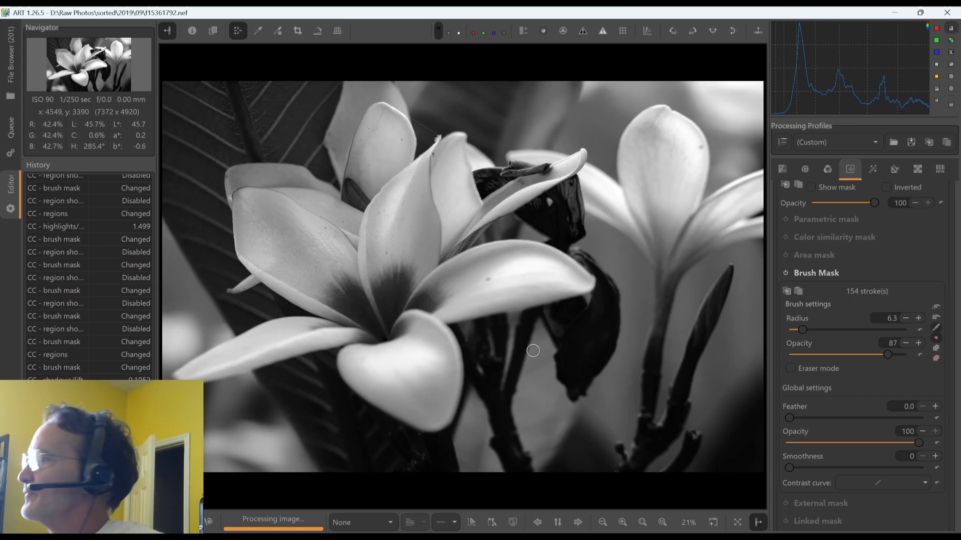
Step: Set the brush mask's feather to 12.6 and smoothness to 11, and show the mask overlay
click(832, 418)
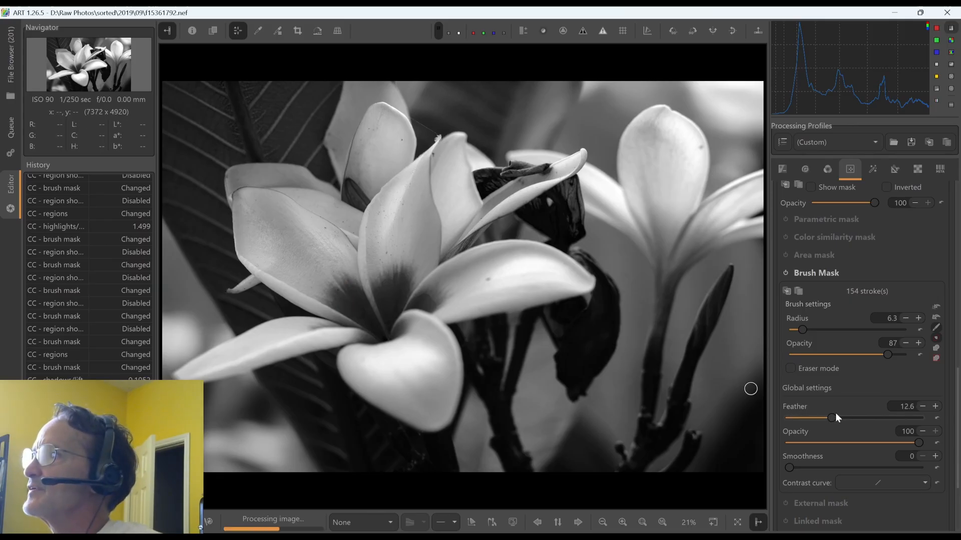
click(830, 467)
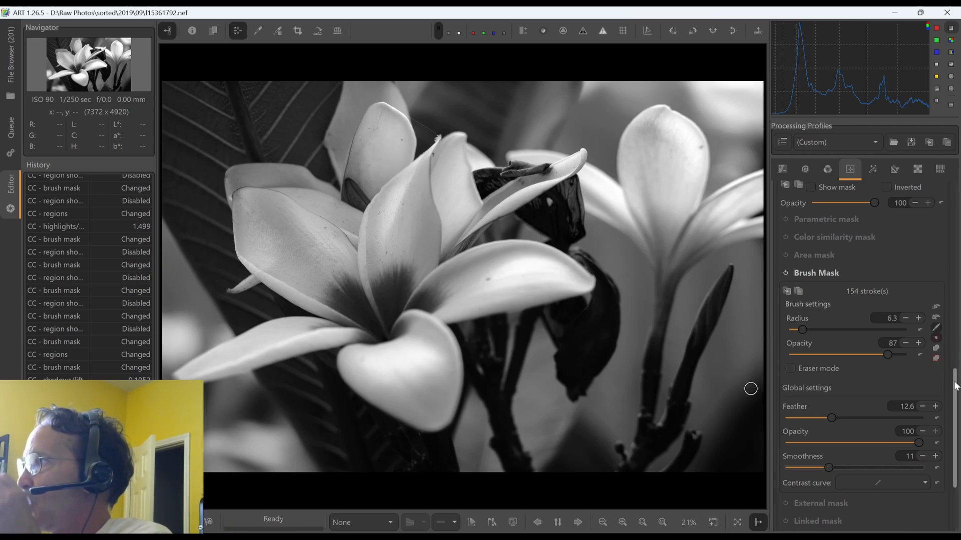
drag(956, 385, 934, 336)
click(812, 311)
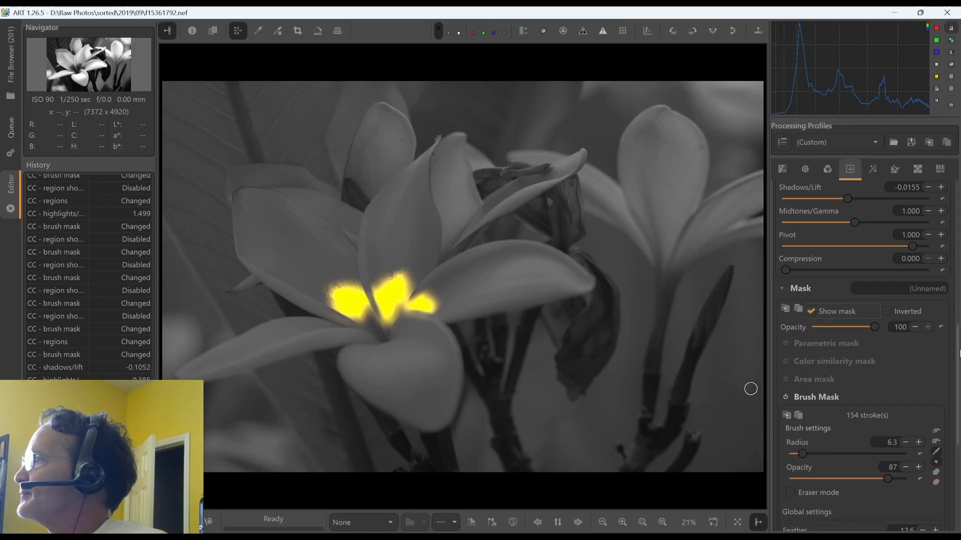
Step: Soften the brush mask further with a smoothness of 26 and a feather of 17.5
drag(957, 353, 958, 417)
click(841, 414)
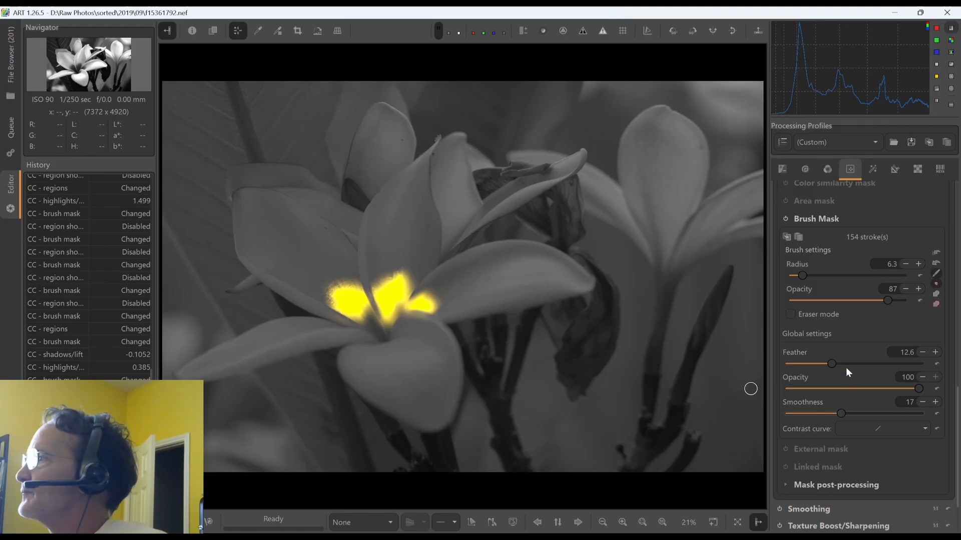
scroll(845, 364, down, 5)
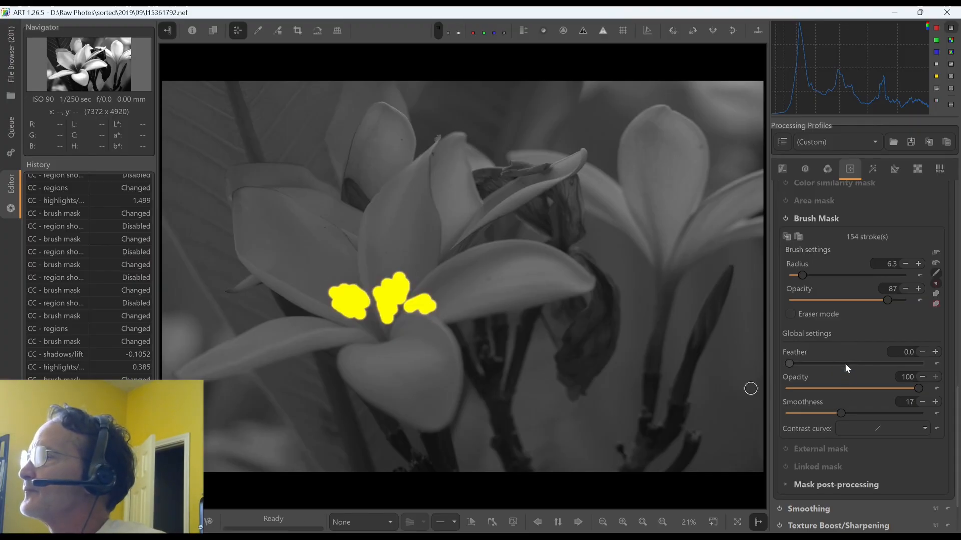
click(857, 412)
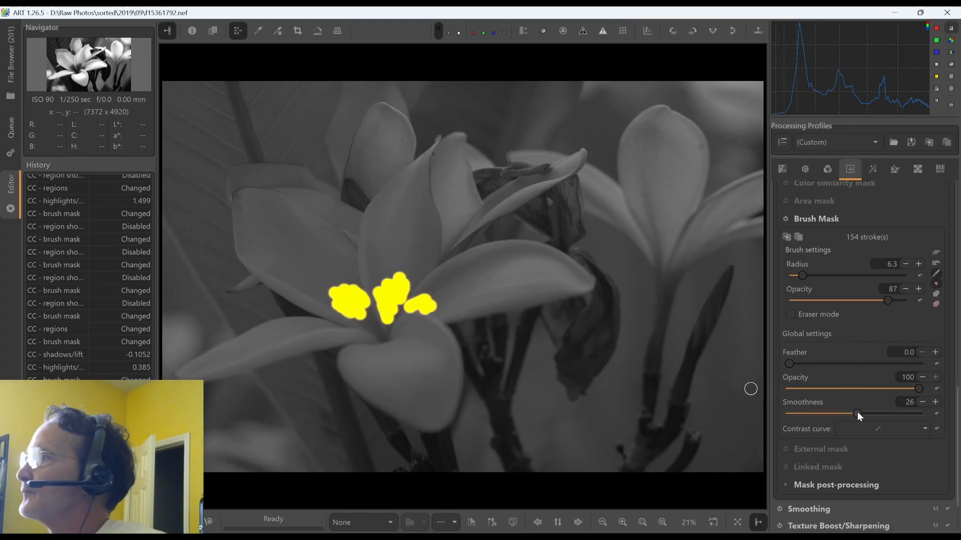
click(843, 364)
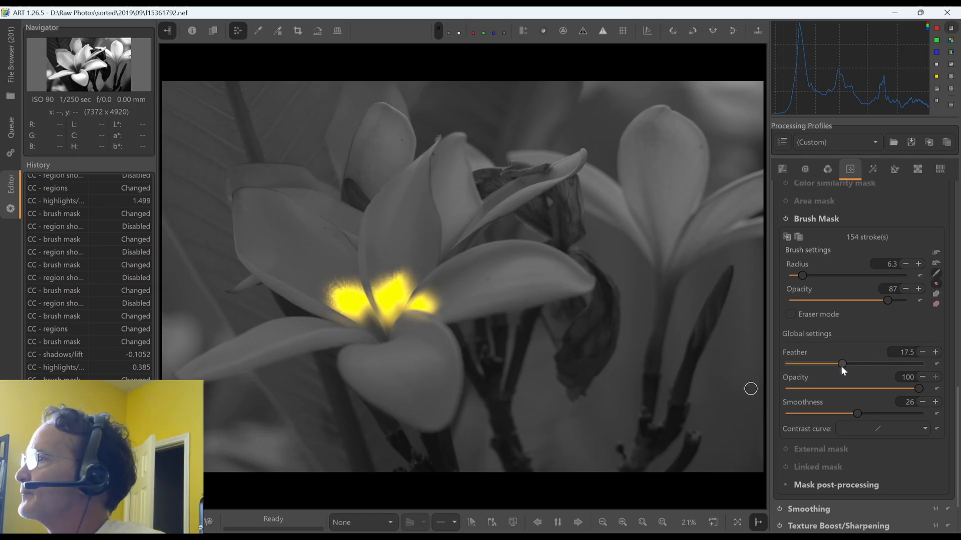
Step: Extend the mask from the left dark patch down into the main flower's throat, and hide the mask overlay
drag(368, 322, 374, 333)
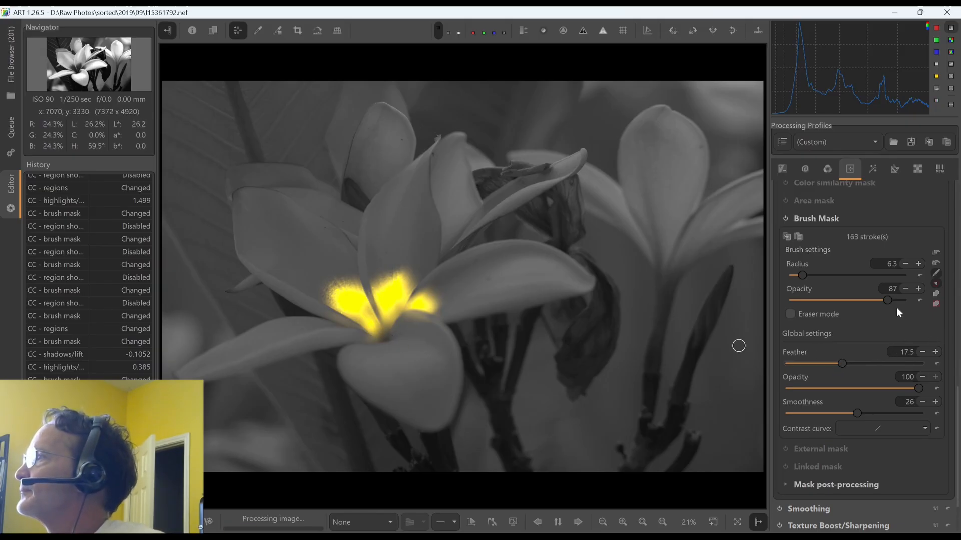
drag(958, 389, 956, 357)
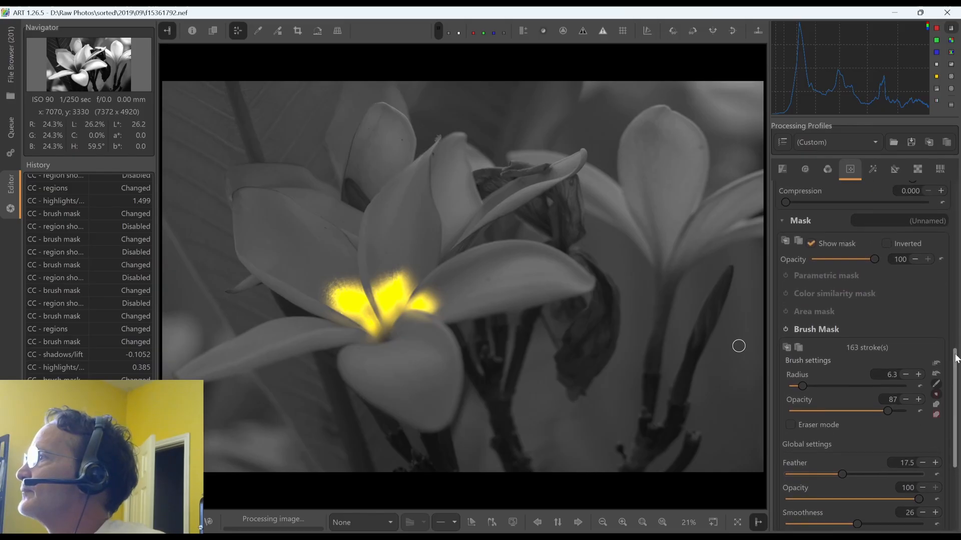
click(811, 244)
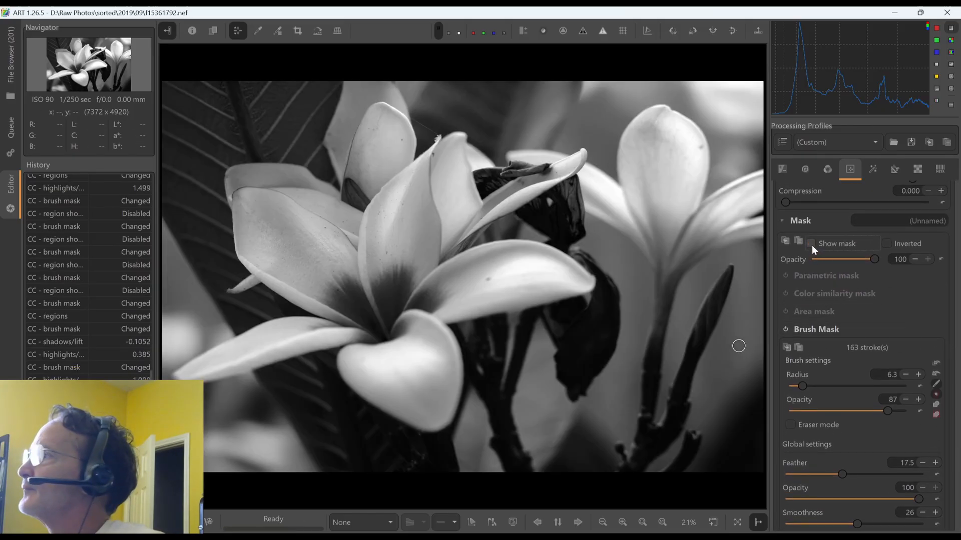
Step: Toggle the second Color/Tone Correction region off and on to compare its darkening effect on the flower's center
drag(957, 357, 952, 189)
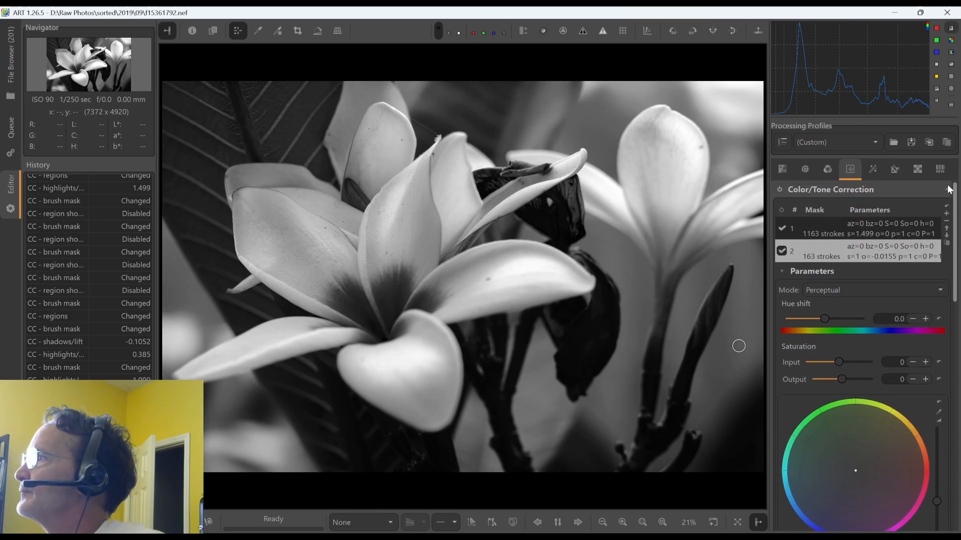
click(782, 251)
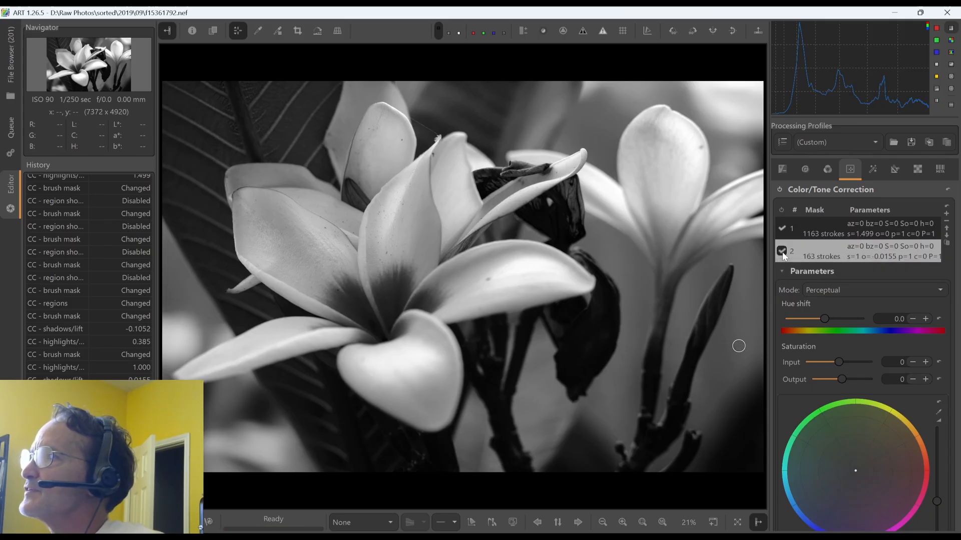
click(782, 251)
click(782, 251)
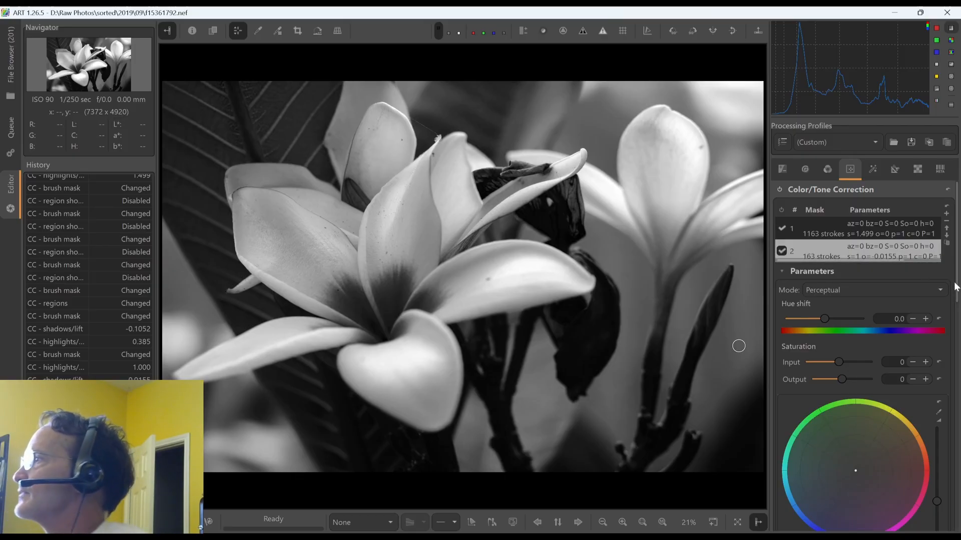
Step: Set the brush radius for the second region's brush mask to 1.4
drag(957, 287, 957, 289)
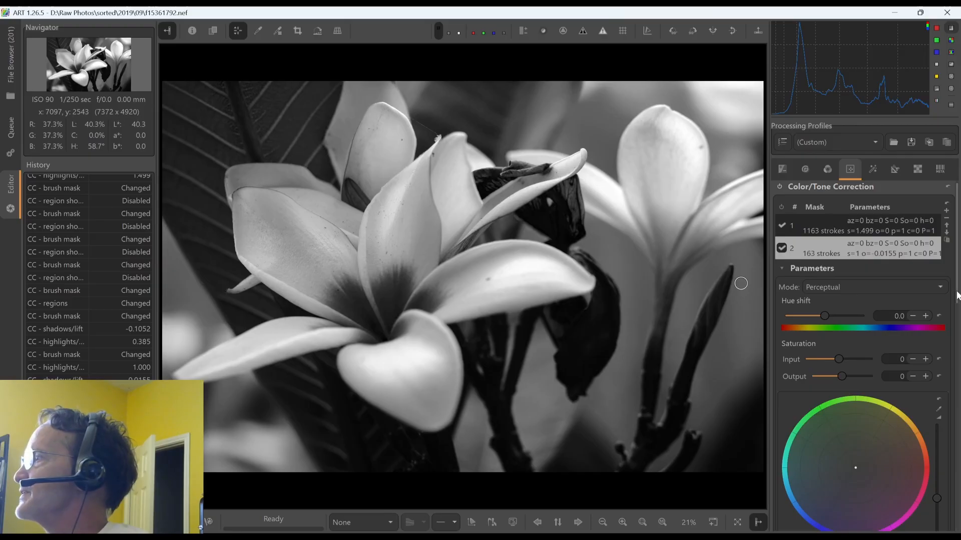
mouse_move(957, 295)
mouse_down()
mouse_move(953, 418)
mouse_move(943, 440)
mouse_move(924, 449)
mouse_up()
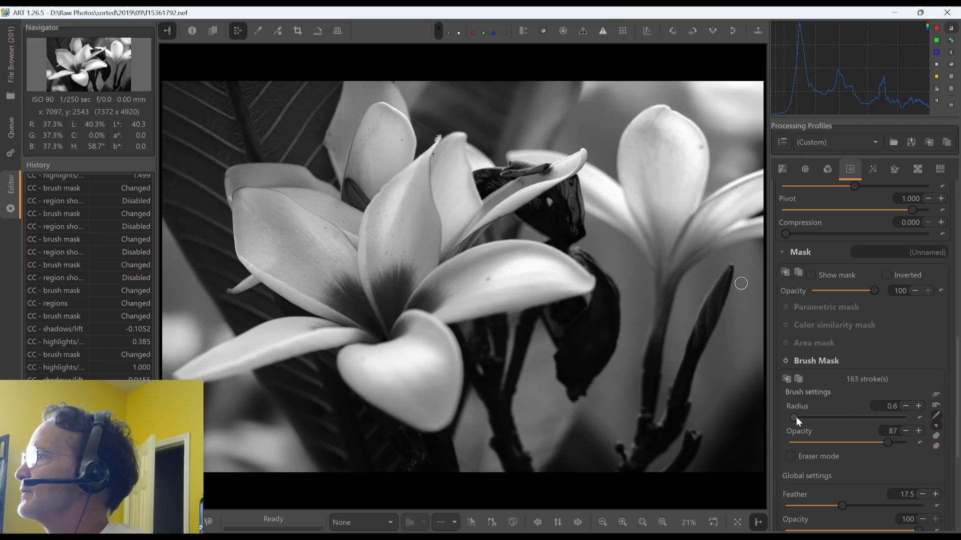
drag(796, 416, 797, 417)
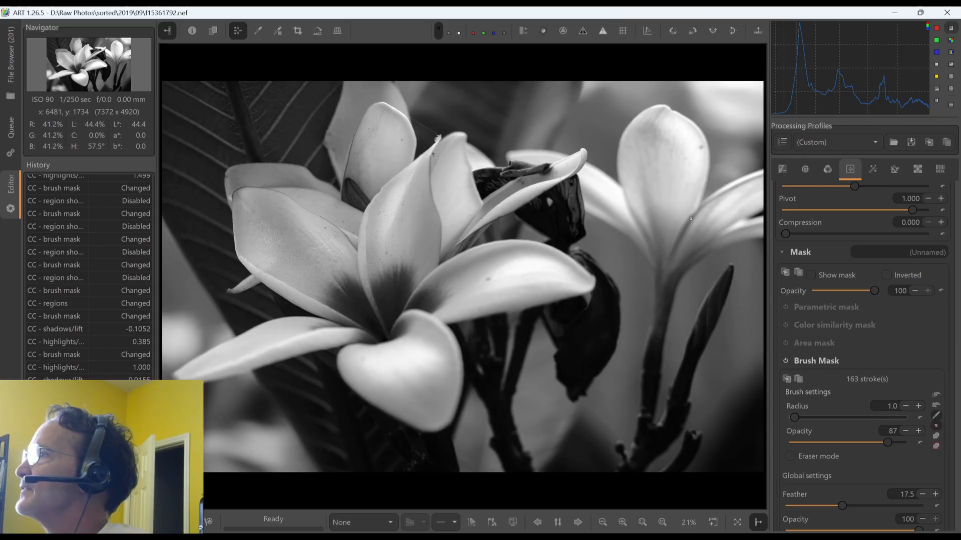
scroll(691, 219, up, 2)
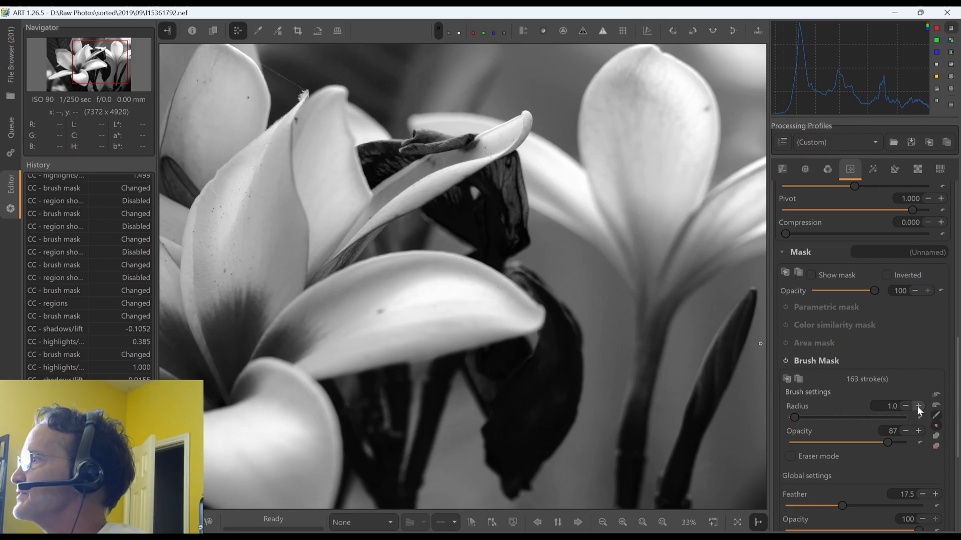
click(917, 406)
click(917, 407)
click(917, 406)
click(917, 406)
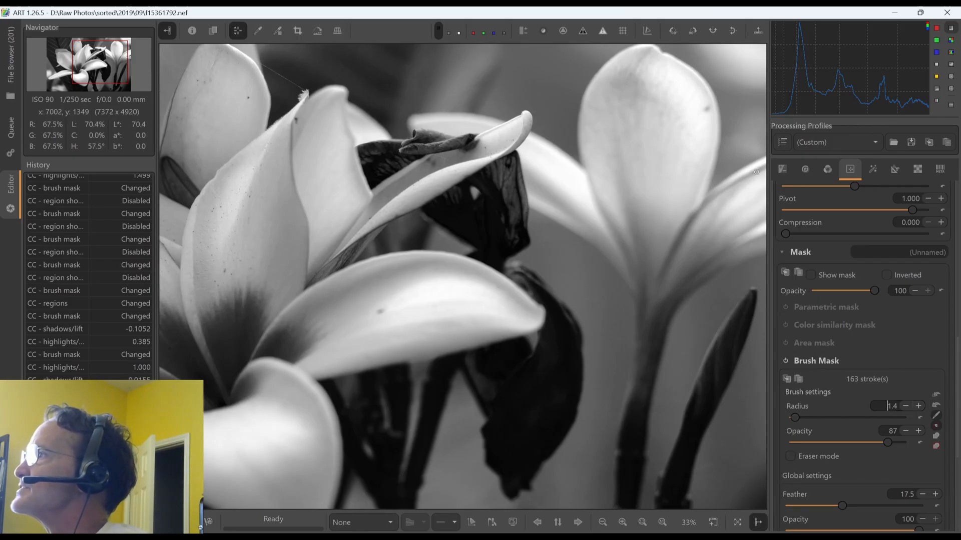
Step: Paint mask strokes along the shaded side-petal edges of the background flower and down into the top of its stem
drag(761, 170, 682, 233)
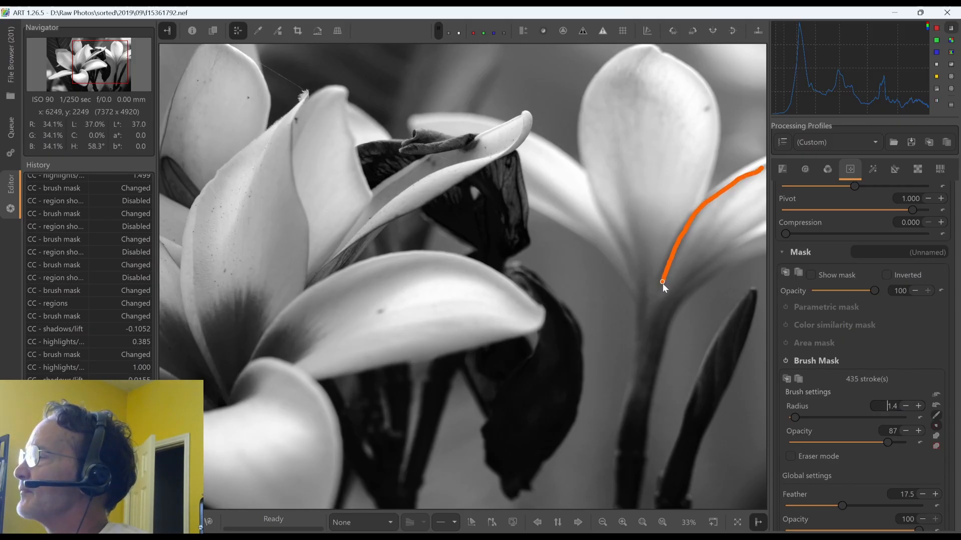
drag(662, 283, 662, 283)
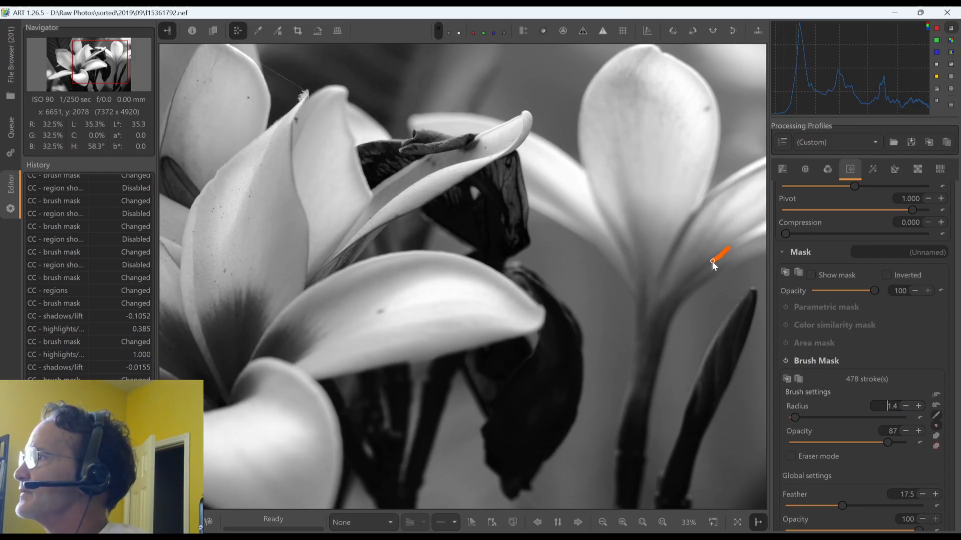
drag(669, 307, 670, 310)
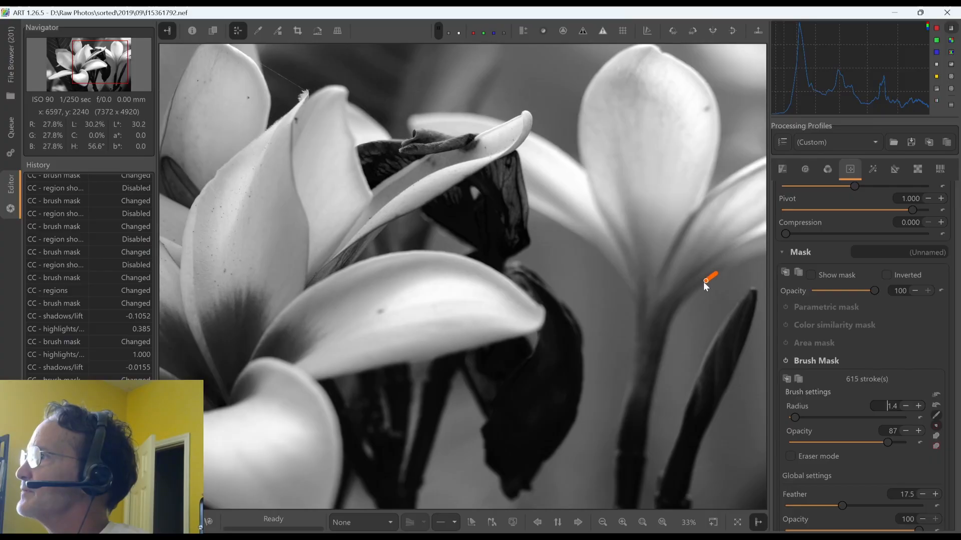
drag(668, 314, 669, 316)
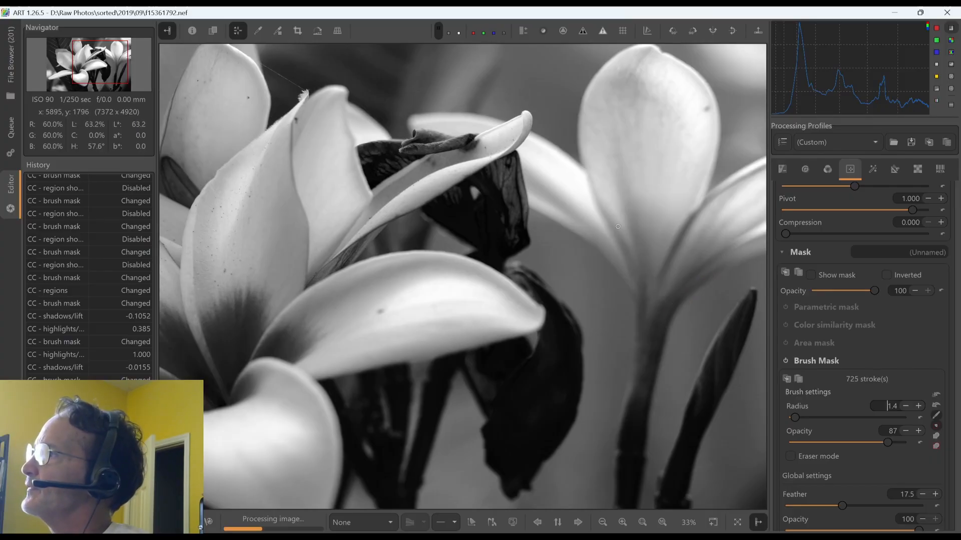
drag(594, 192, 597, 211)
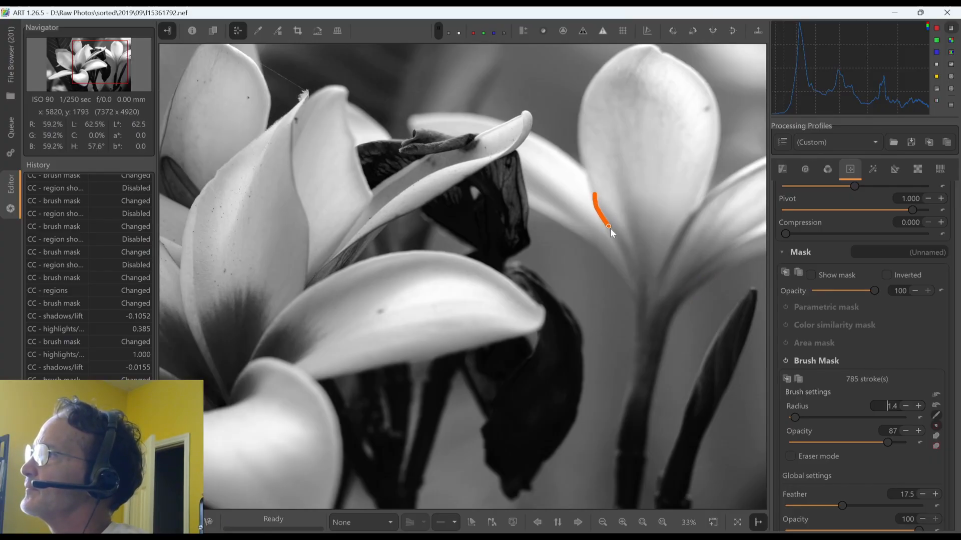
drag(630, 272, 644, 339)
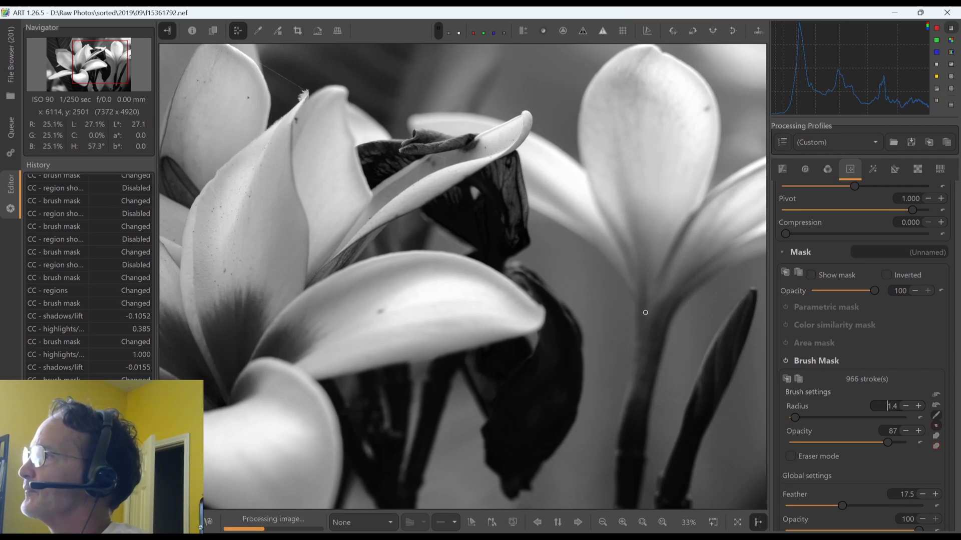
drag(647, 299, 646, 345)
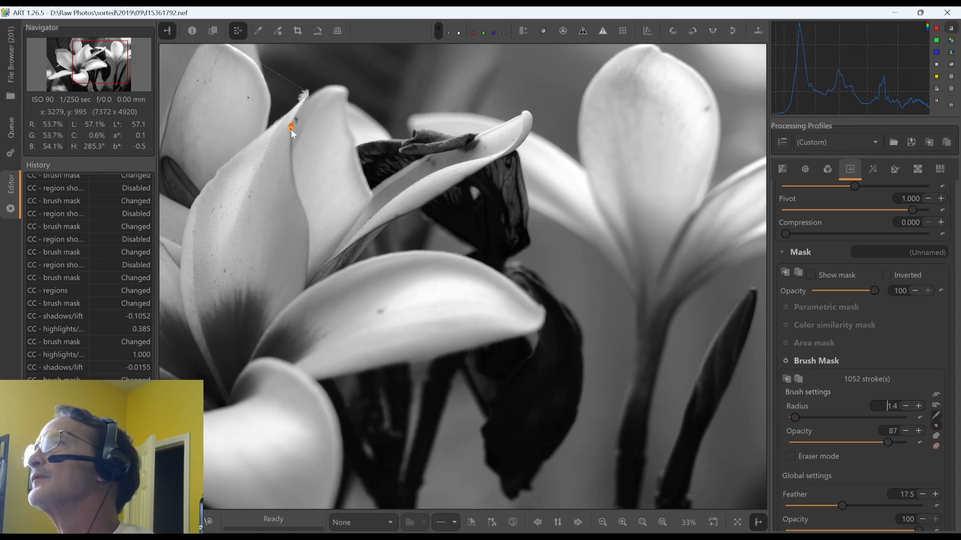
Step: Mask the dividing line between the main flower's two upright petals and the rear petal's shaded crease down to its base
drag(291, 129, 291, 174)
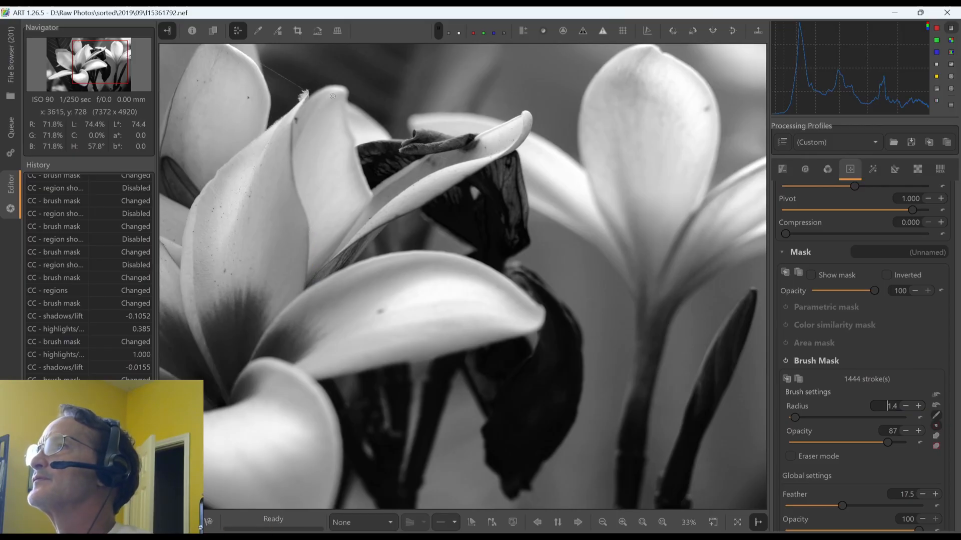
drag(188, 66, 175, 93)
scroll(175, 92, up, 1)
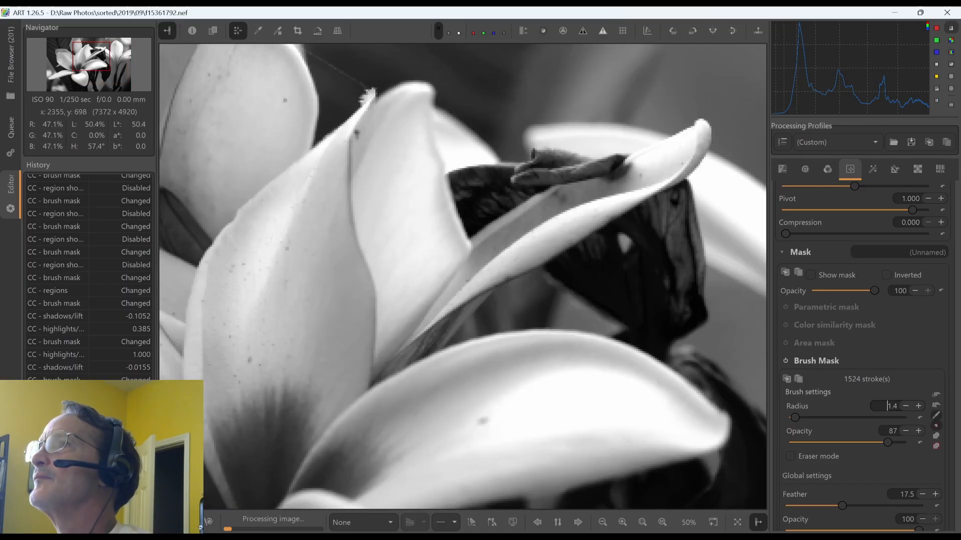
click(103, 69)
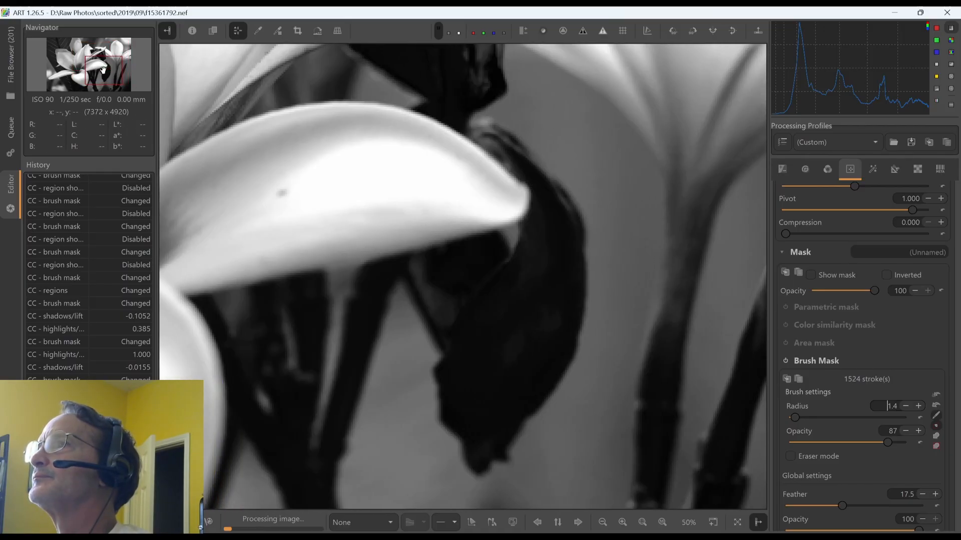
drag(103, 69, 72, 52)
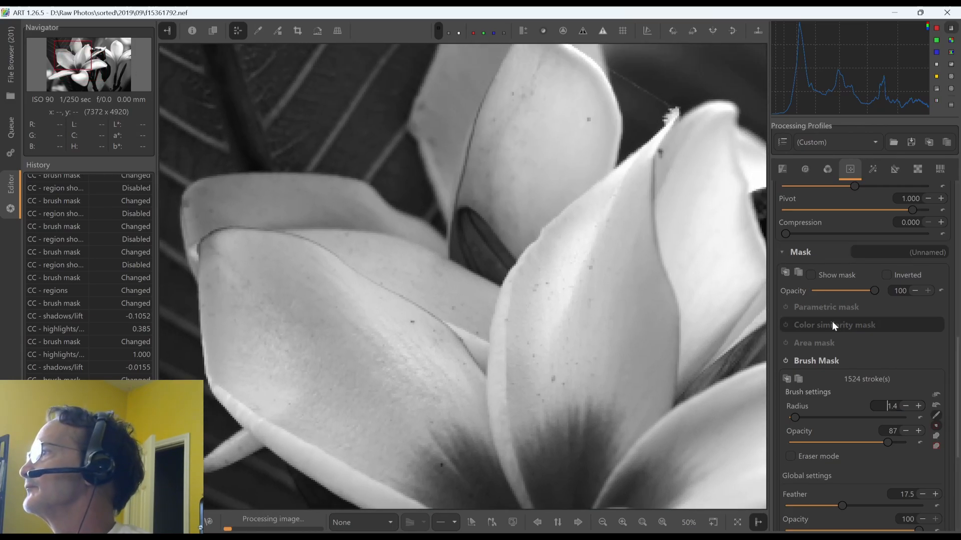
click(809, 277)
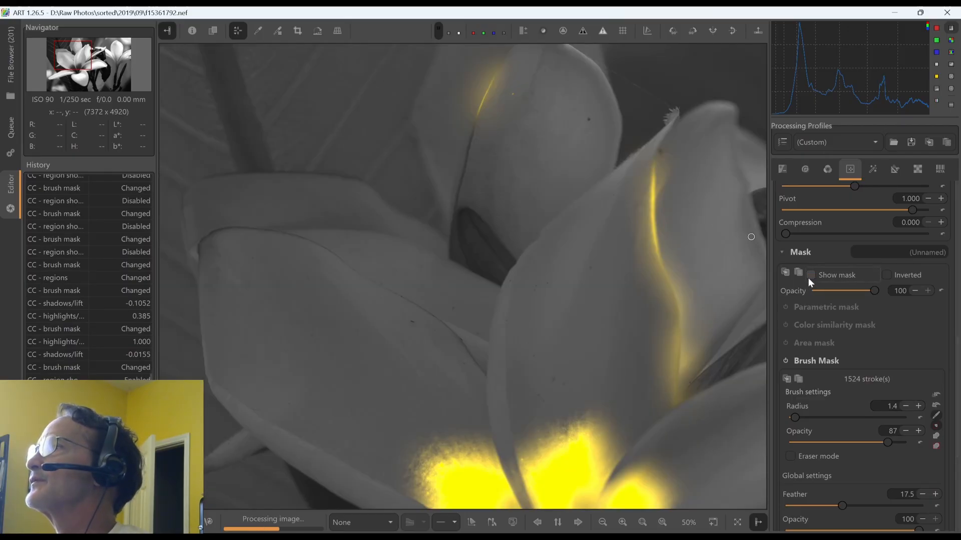
click(808, 277)
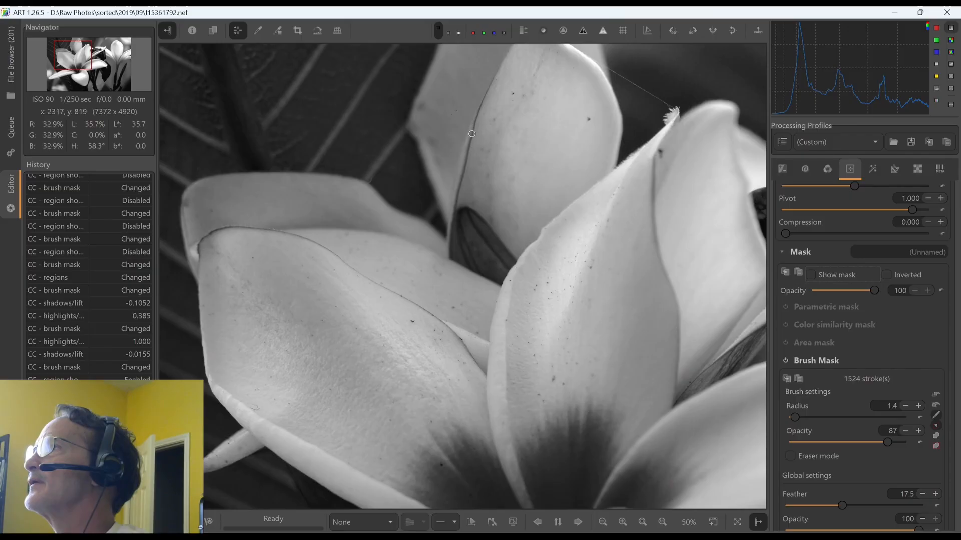
drag(475, 124, 460, 185)
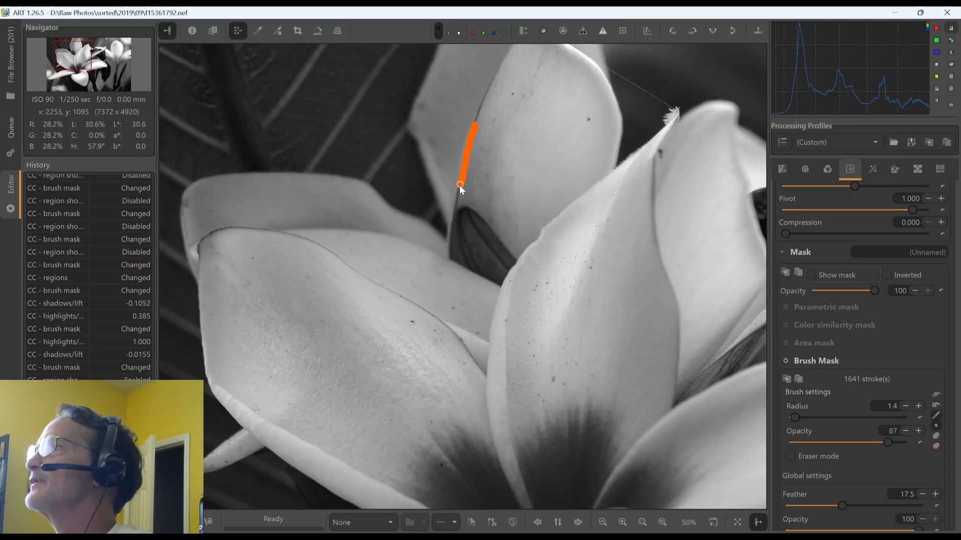
drag(450, 247, 449, 247)
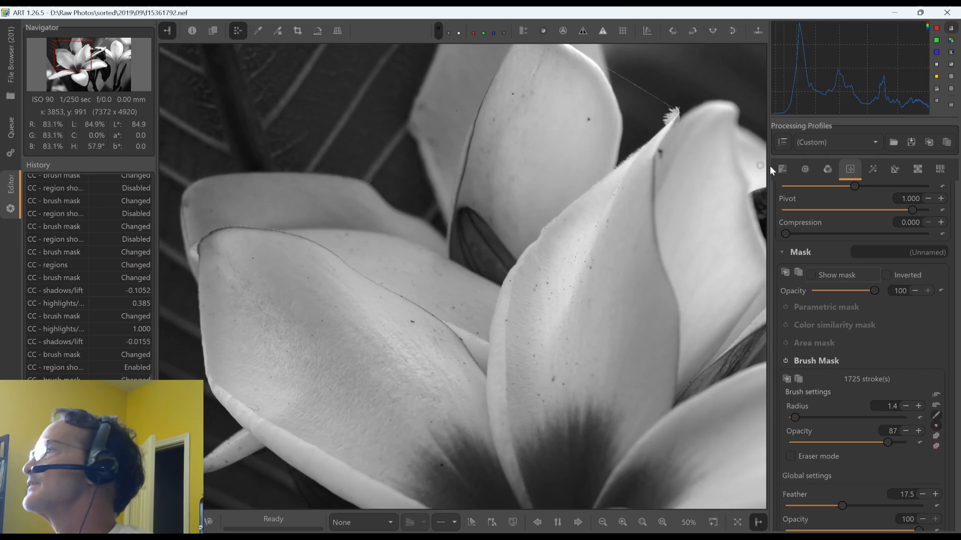
Step: Show the mask overlay and, in eraser mode, erase the mask spill on both sides of the rear petal's crease
click(812, 274)
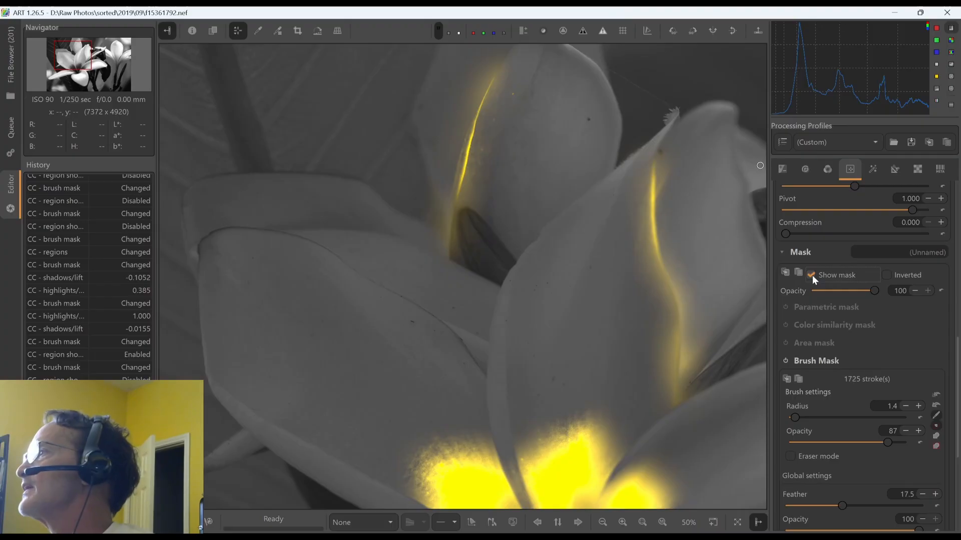
click(812, 275)
click(812, 275)
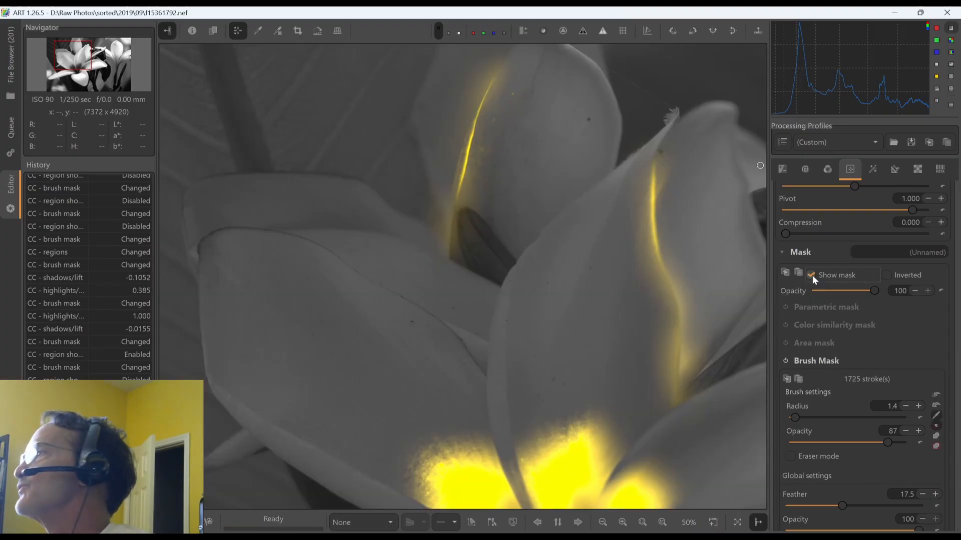
click(790, 455)
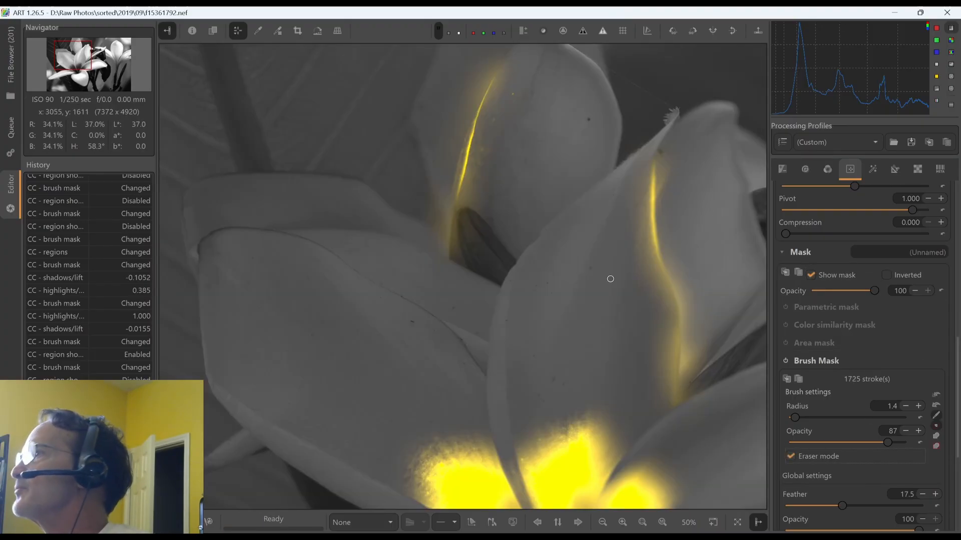
drag(503, 86, 483, 150)
drag(482, 70, 457, 102)
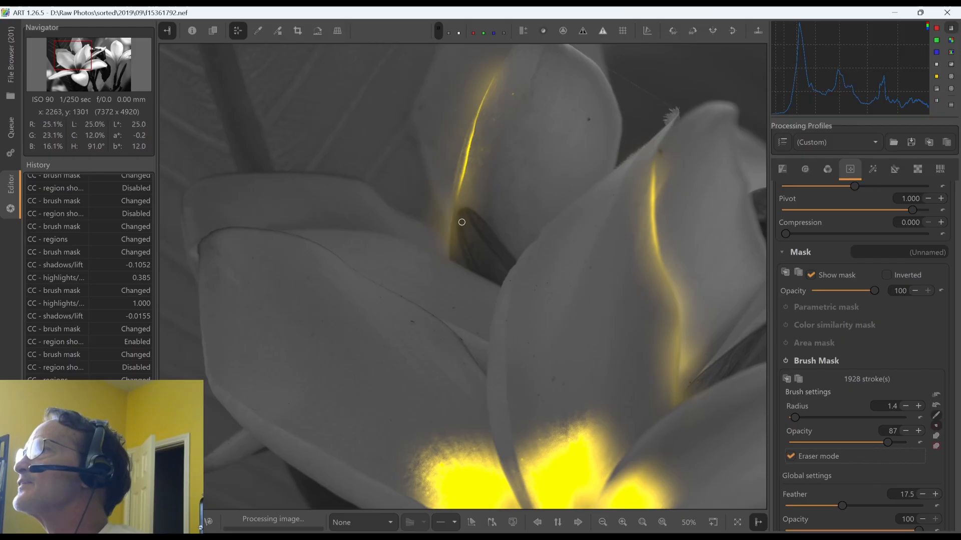
drag(430, 193, 427, 230)
drag(446, 193, 441, 242)
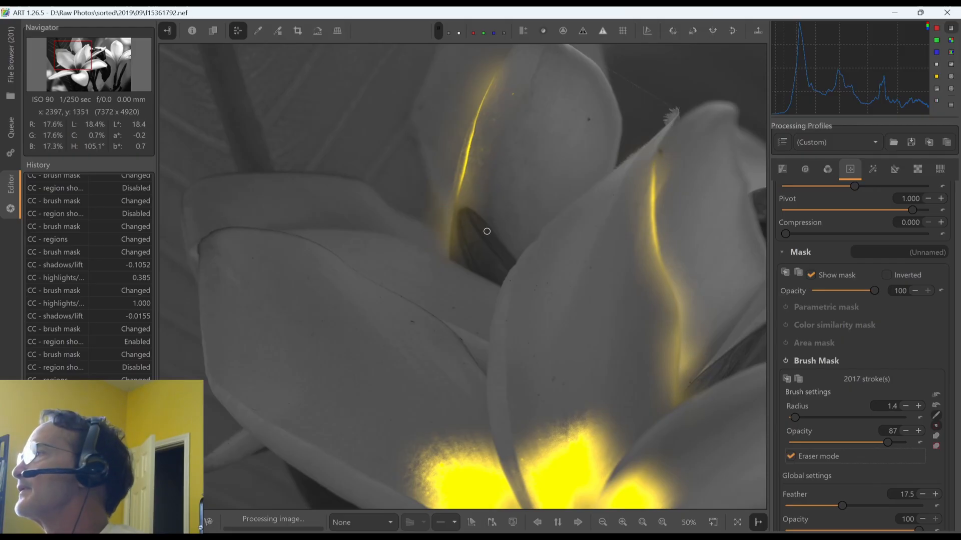
Step: Turn off eraser mode and, with a 1.0 radius, mask the two left petals' upper edges and the upright petal's right edge
click(796, 456)
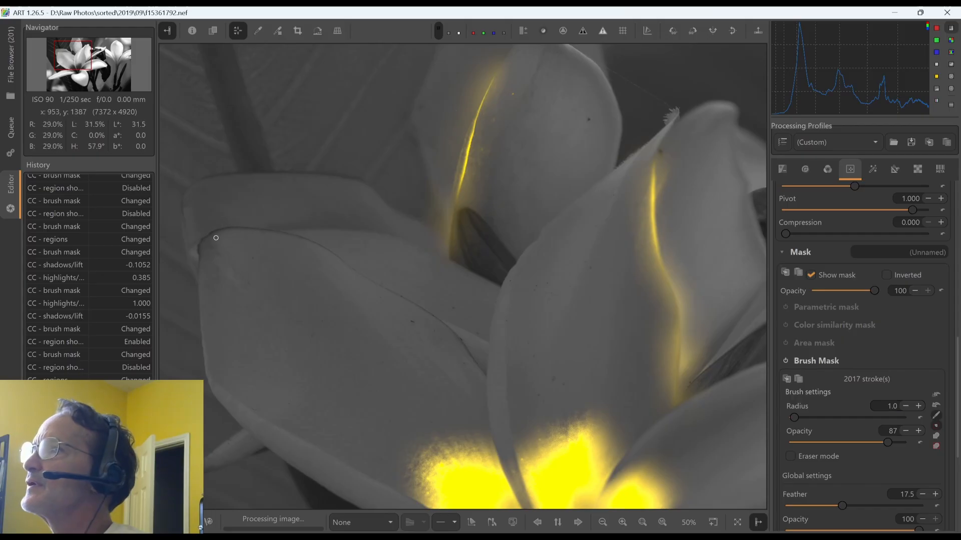
mouse_move(203, 240)
mouse_down()
mouse_move(199, 255)
mouse_move(243, 229)
mouse_move(303, 240)
mouse_up()
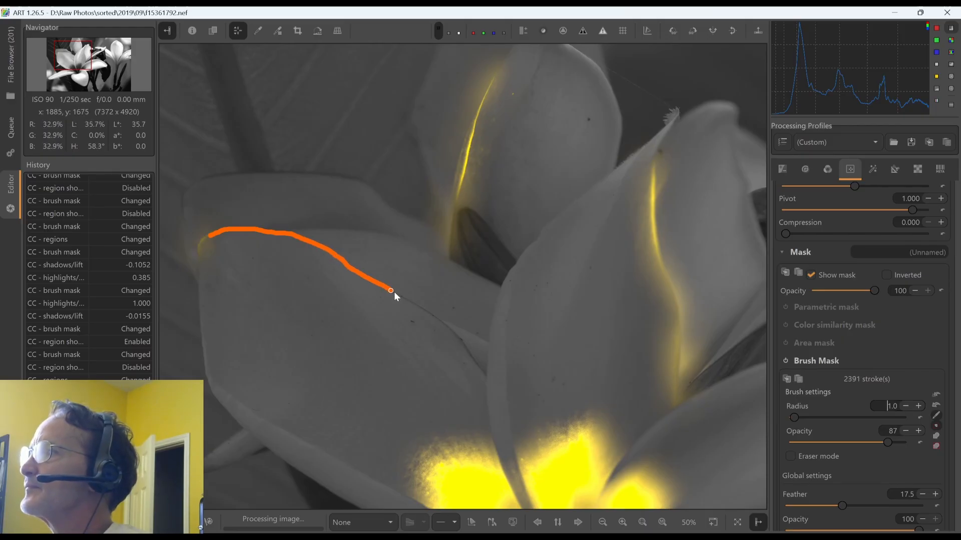
drag(469, 353, 483, 370)
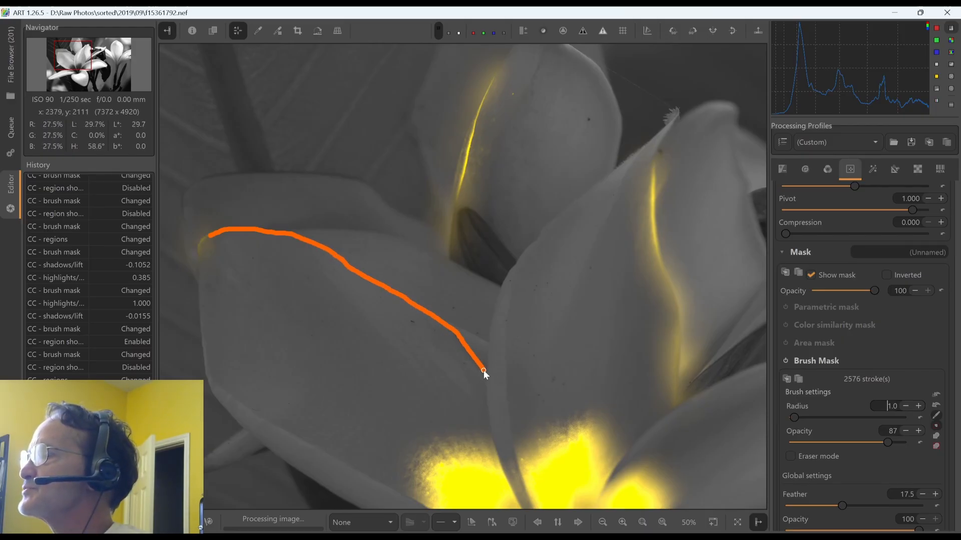
drag(366, 185, 337, 175)
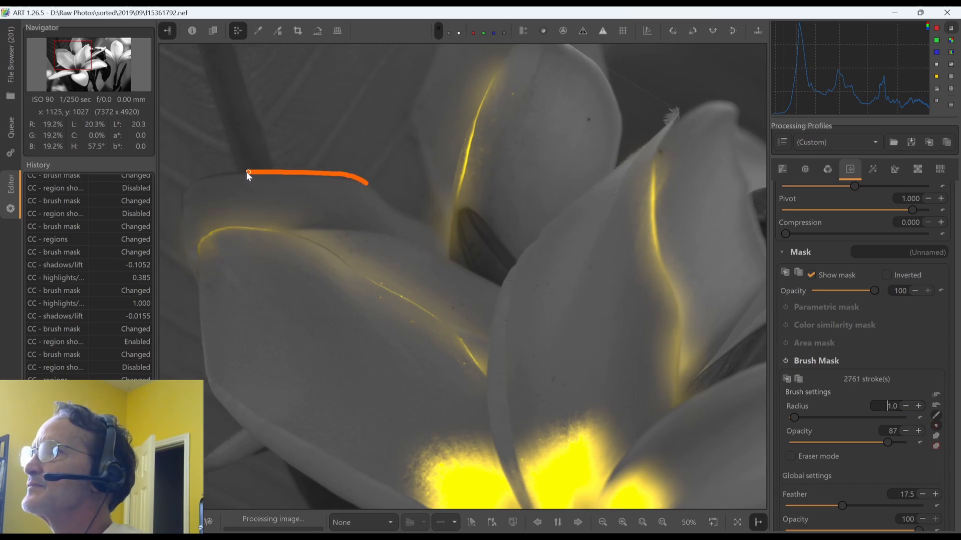
drag(185, 220, 186, 221)
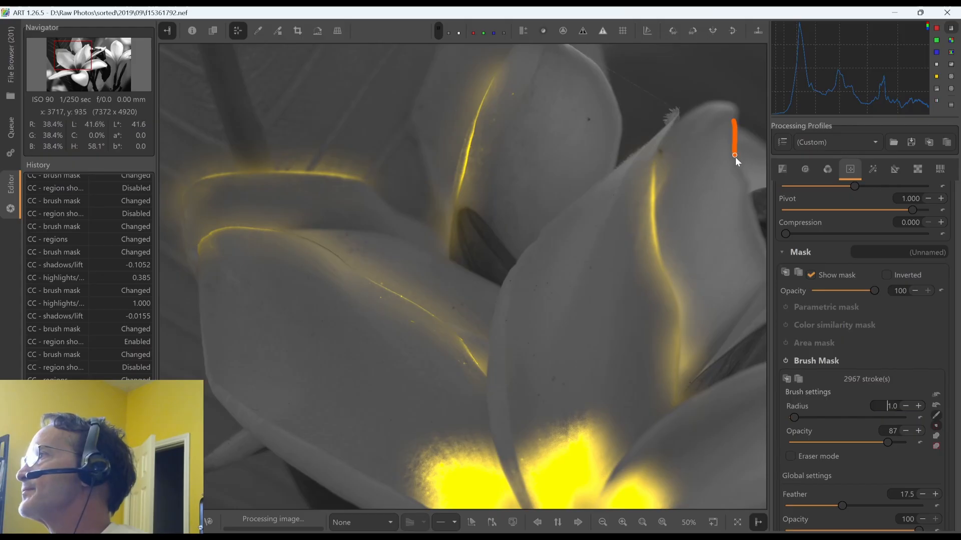
drag(763, 241, 761, 242)
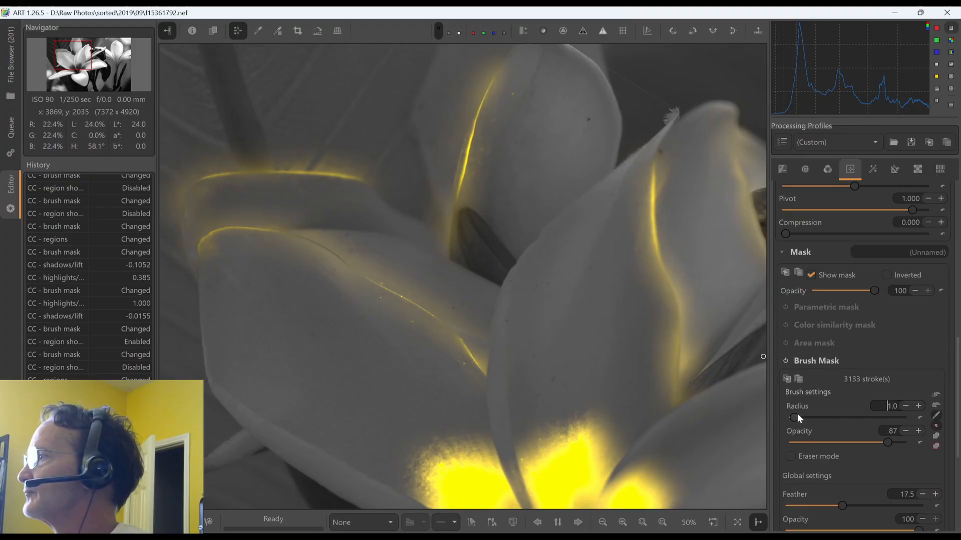
Step: Mask the dark gap at the base of the rear petal using a brush radius of 5.8
drag(794, 418, 801, 418)
mouse_move(457, 252)
mouse_down()
mouse_move(499, 270)
mouse_move(469, 226)
mouse_up()
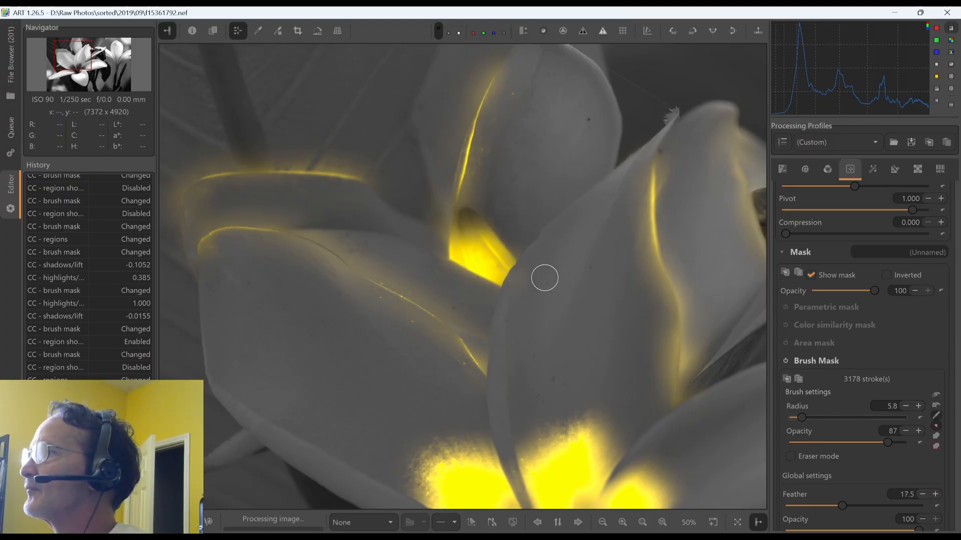
Step: Check the mask on the right-hand flower, and turn off the mask overlay with the whole photo in view
click(88, 64)
drag(88, 64, 113, 58)
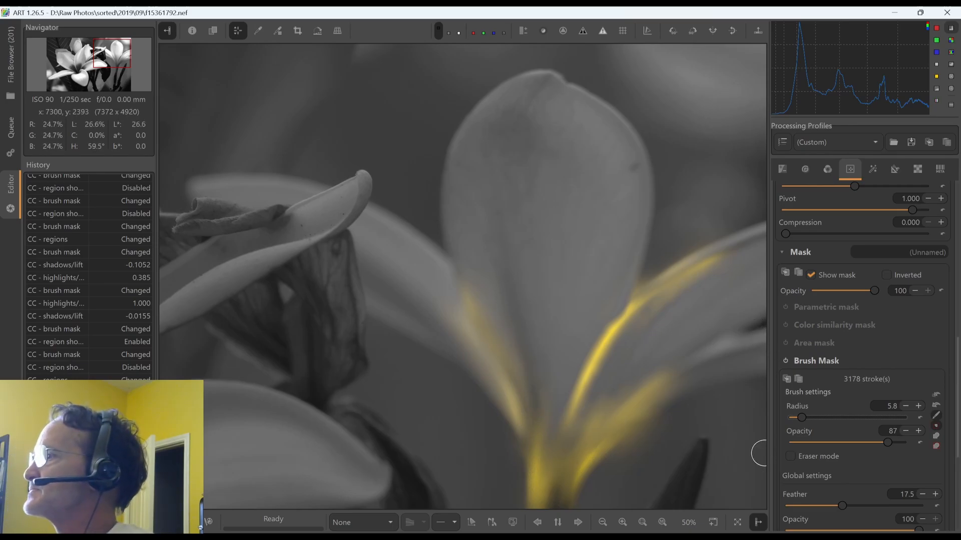
click(643, 524)
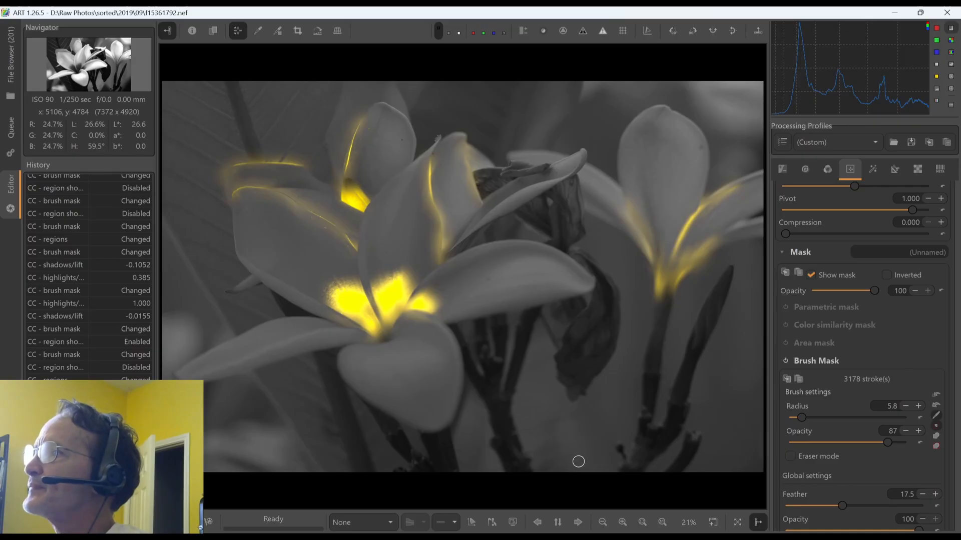
click(811, 275)
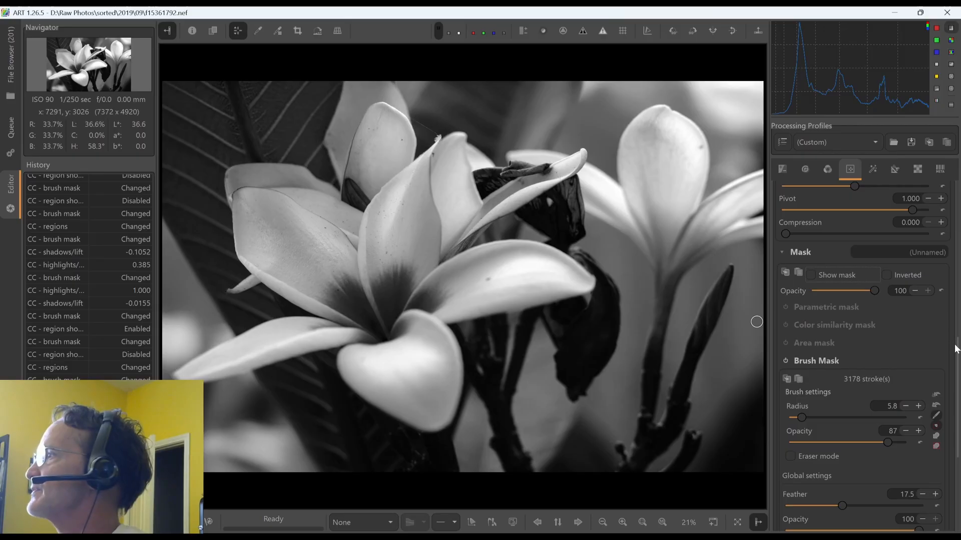
Step: Compare the photo with and without the second Color/Tone Correction region, leaving that region enabled
drag(956, 349, 931, 197)
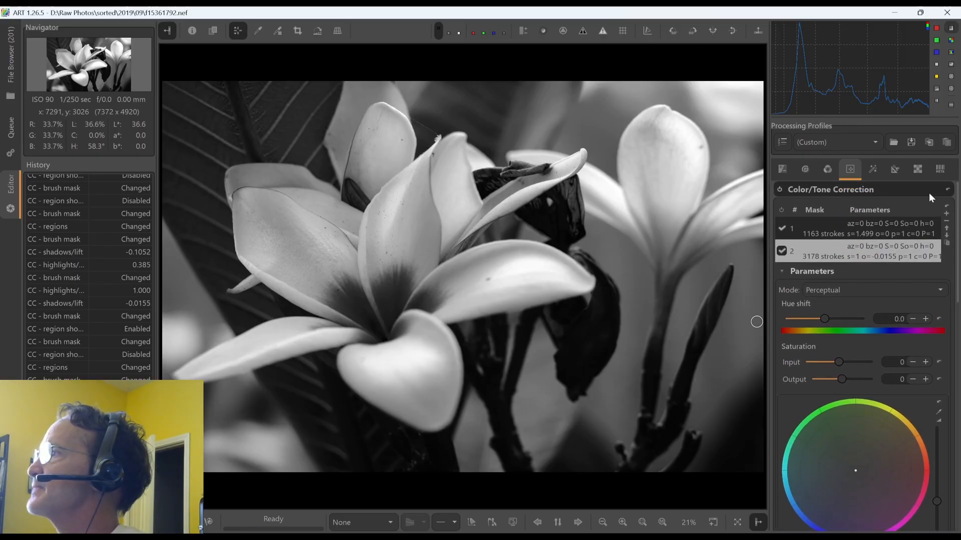
click(784, 250)
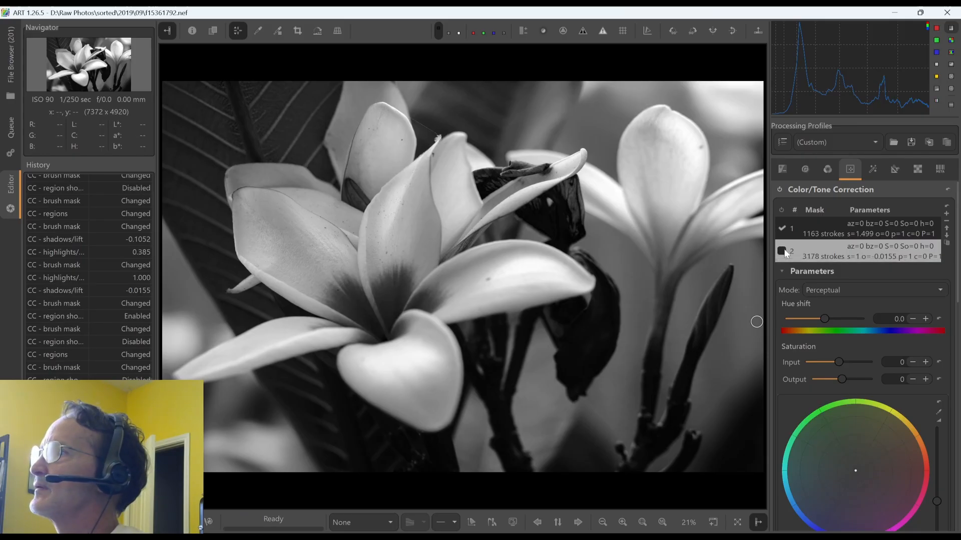
click(783, 250)
click(783, 251)
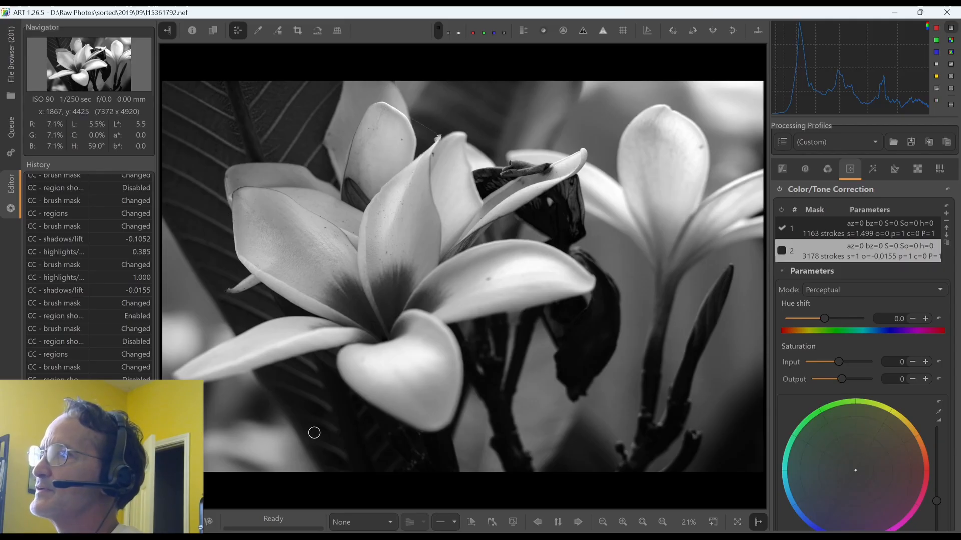
click(783, 251)
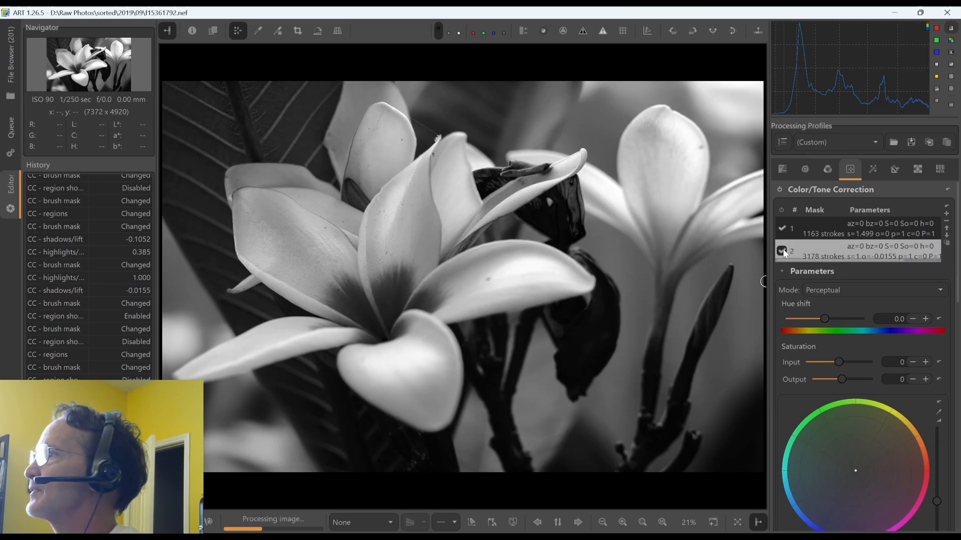
click(783, 250)
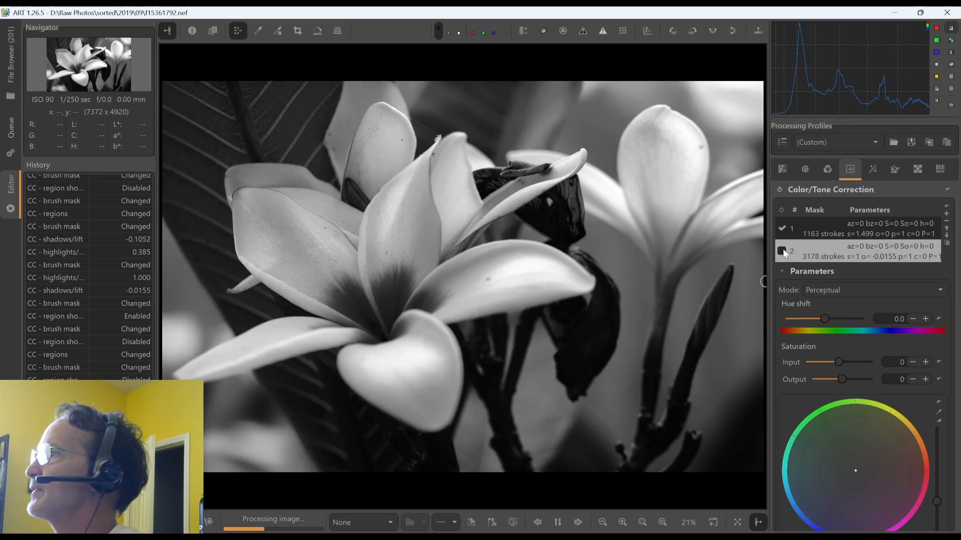
click(782, 250)
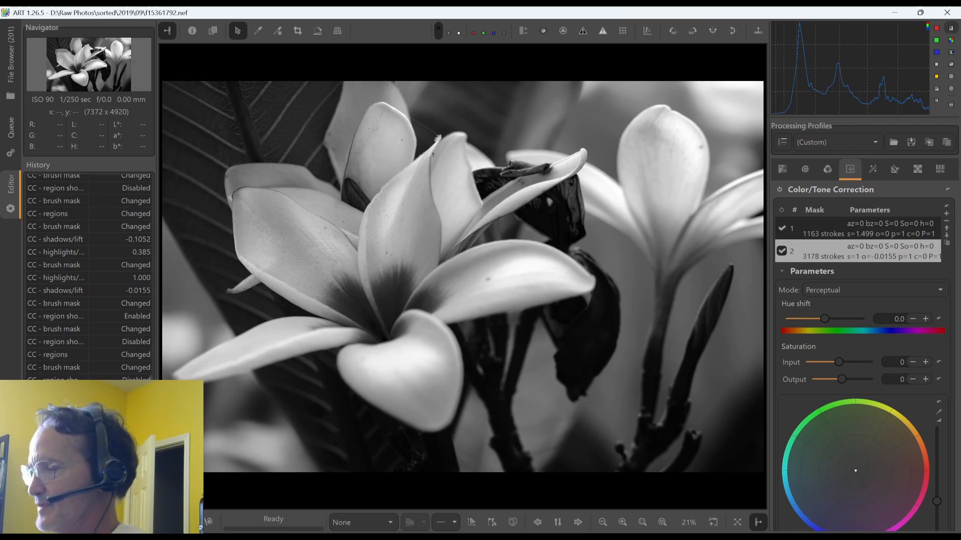
Step: View the photo as it was at the Orthochromatic black-and-white preset stage of the edit history
scroll(74, 379, up, 10)
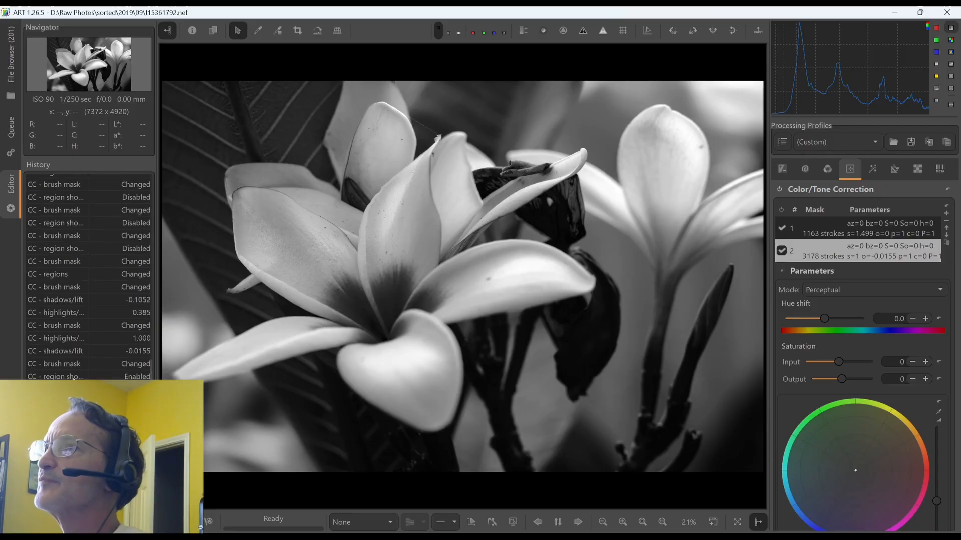
scroll(74, 379, up, 10)
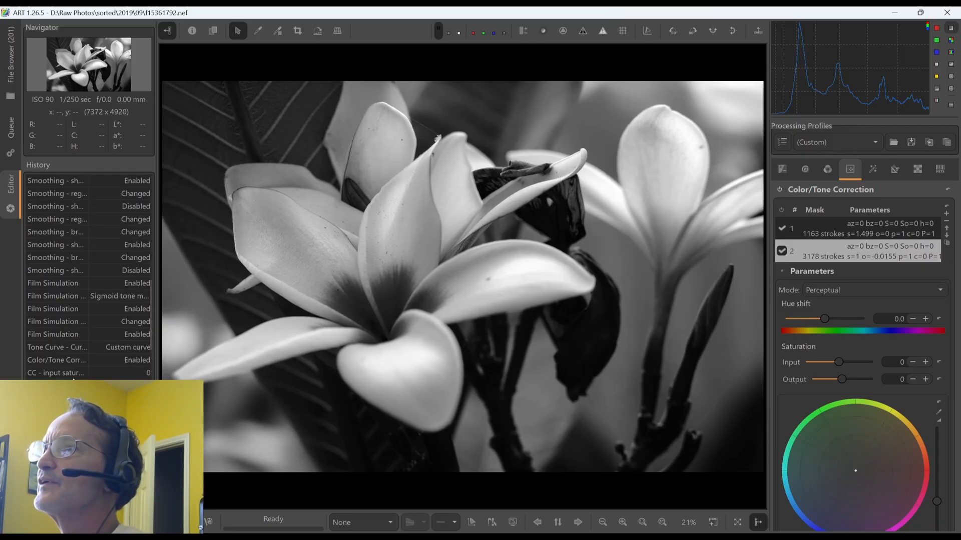
scroll(74, 380, up, 1)
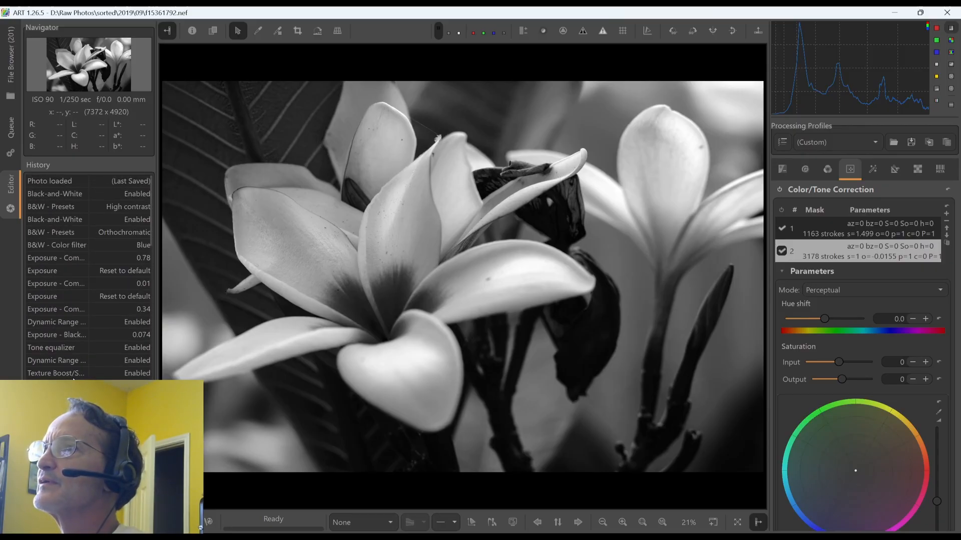
click(57, 232)
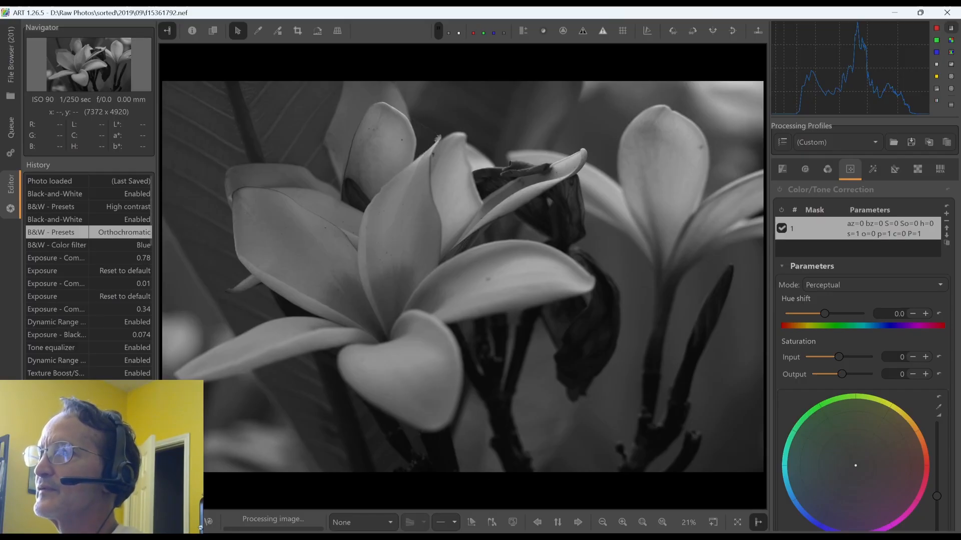
click(57, 424)
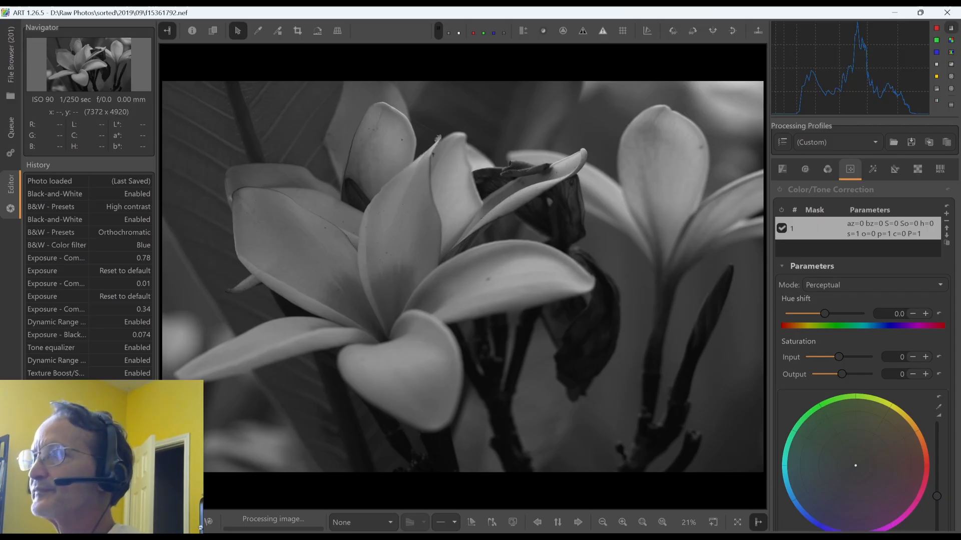
Step: Show a before/after comparison with the Before side locked to the early, unrefined black-and-white version
click(212, 31)
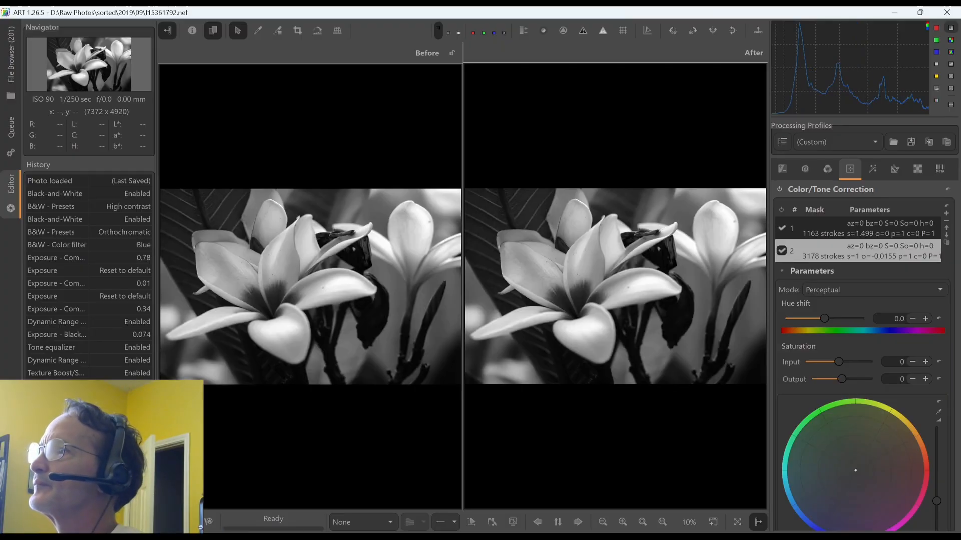
click(75, 481)
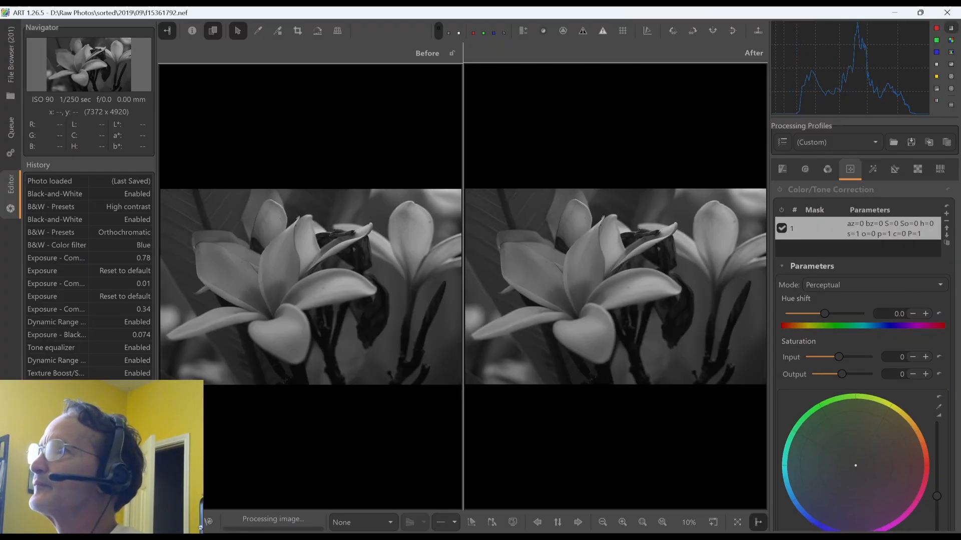
click(452, 53)
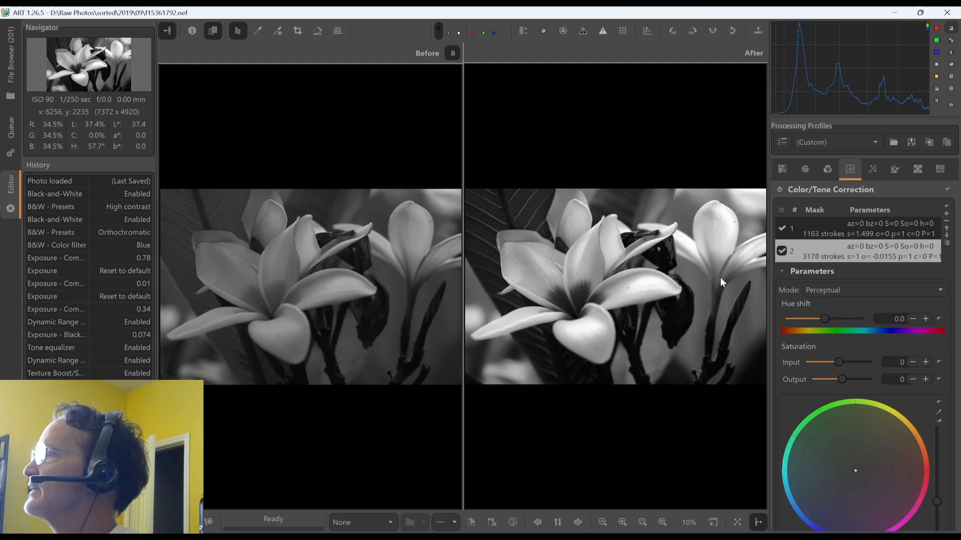
Step: Collapse the Color/Tone Correction settings and review the Exposure and Tone Equalizer adjustments
click(809, 191)
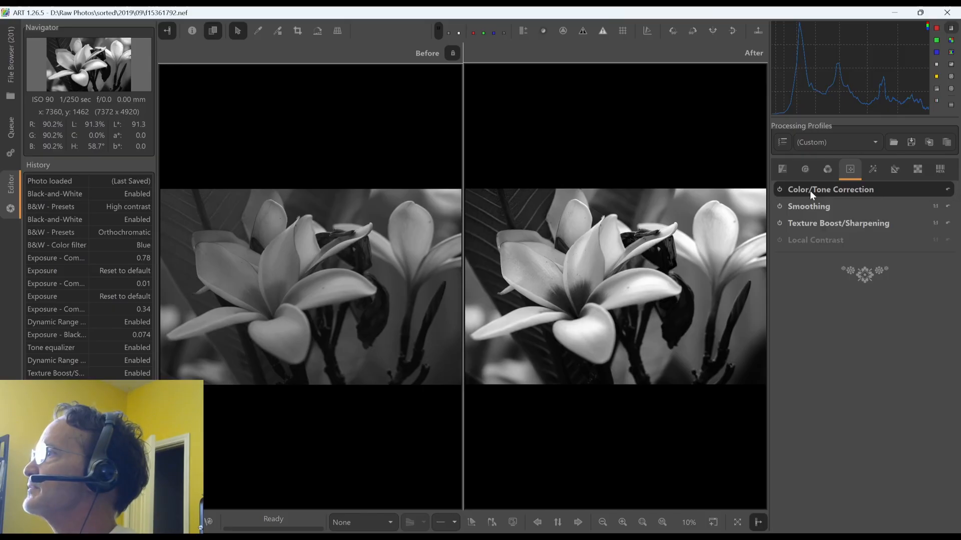
click(783, 171)
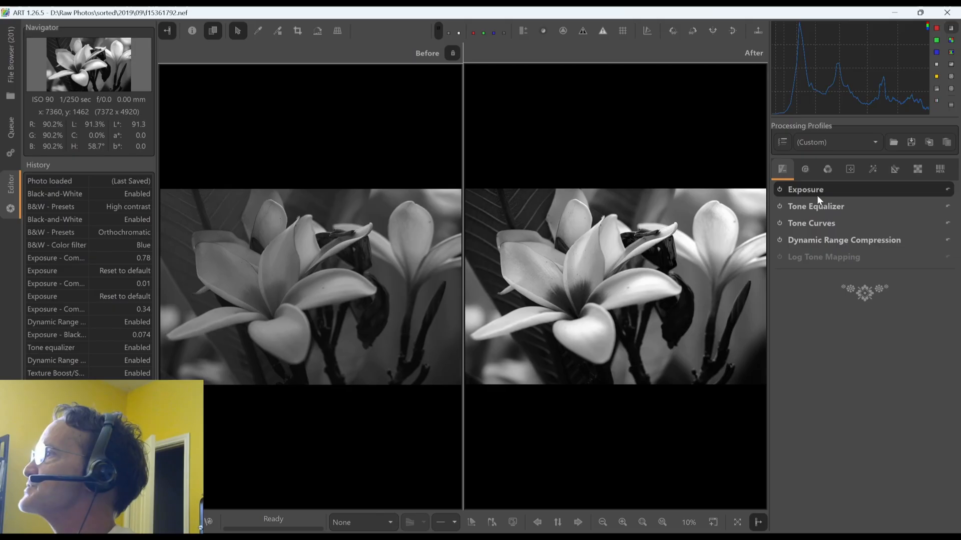
click(817, 194)
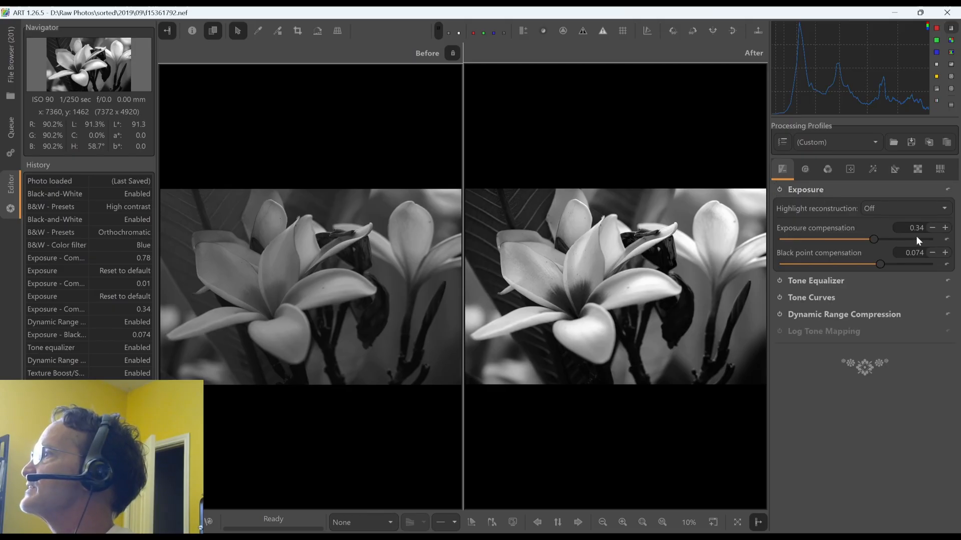
click(814, 193)
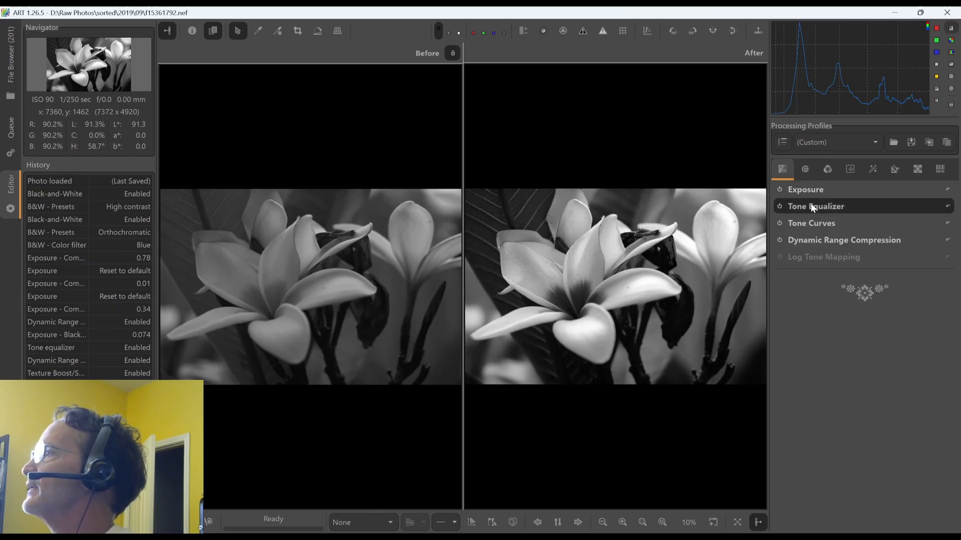
click(811, 207)
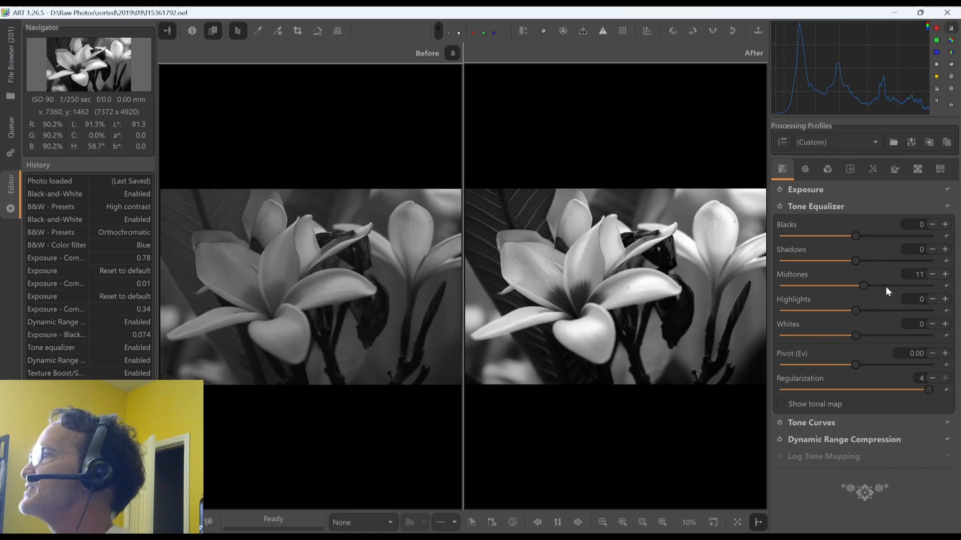
click(809, 209)
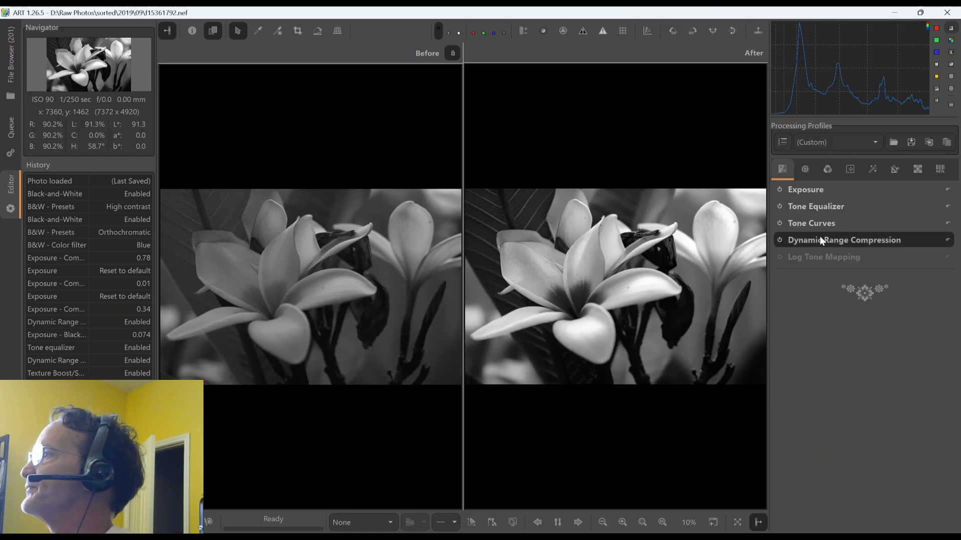
Step: Review both custom curves and the remaining settings of the Tone Curves adjustment
click(818, 230)
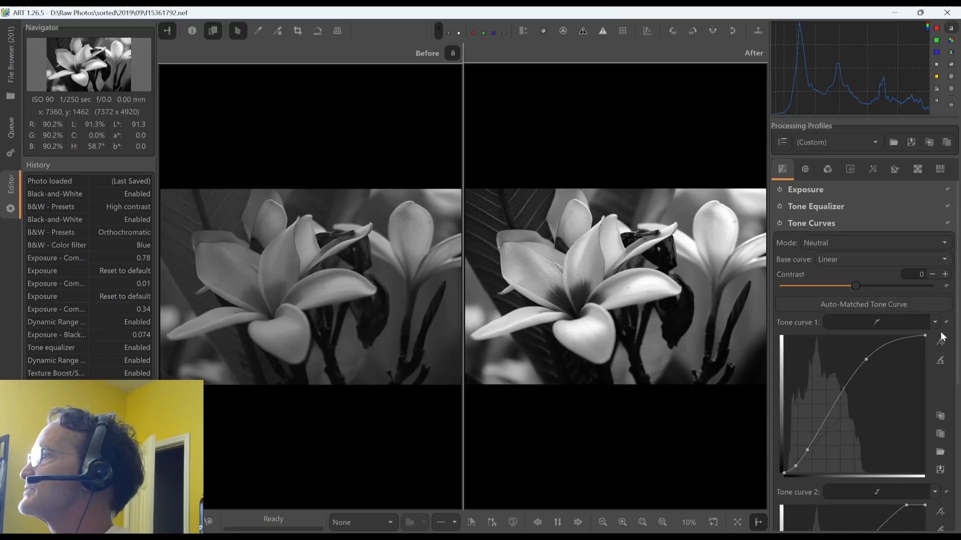
scroll(956, 359, down, 1)
scroll(956, 359, down, 3)
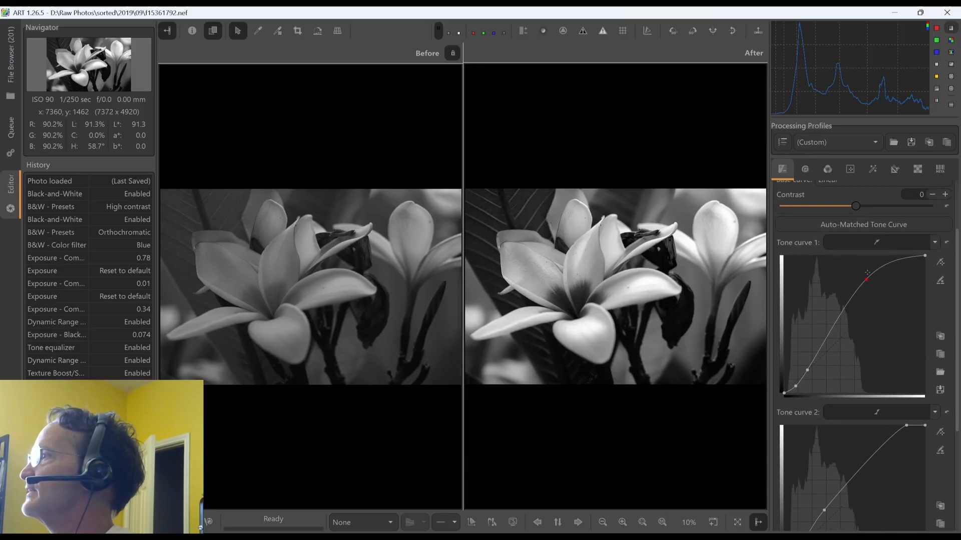
scroll(954, 320, down, 5)
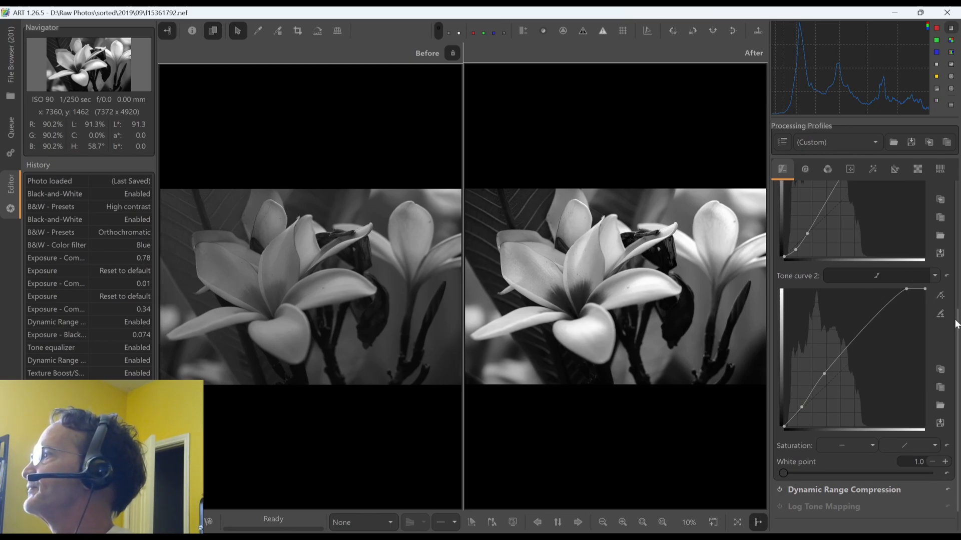
scroll(956, 320, up, 1)
scroll(956, 320, down, 1)
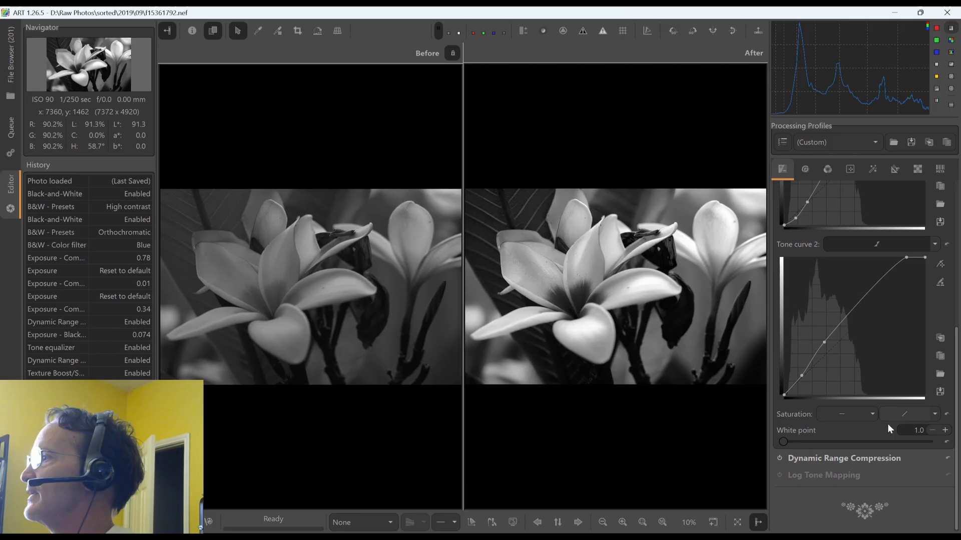
Step: Compare the photo with and without Dynamic Range Compression, leave it enabled, and collapse the Tone Curves settings
click(833, 458)
click(780, 458)
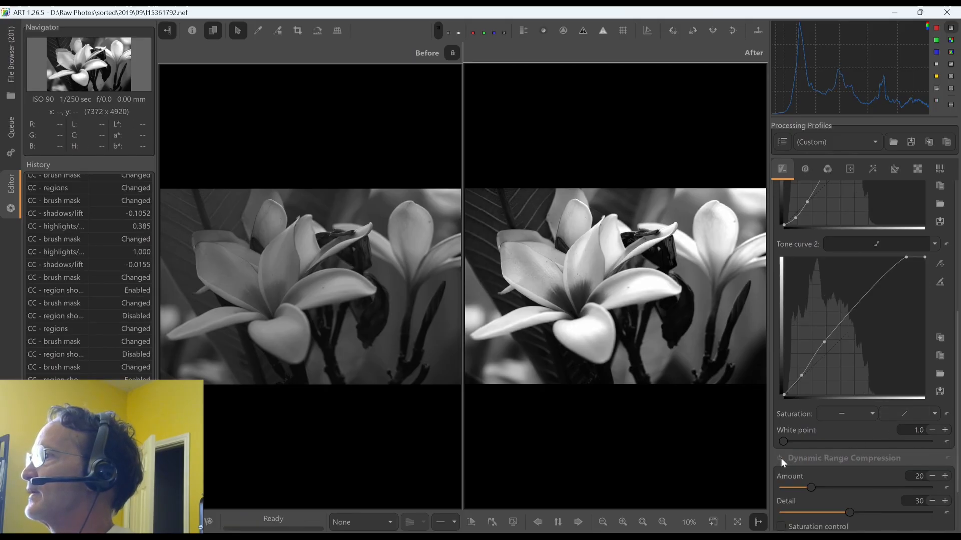
click(781, 458)
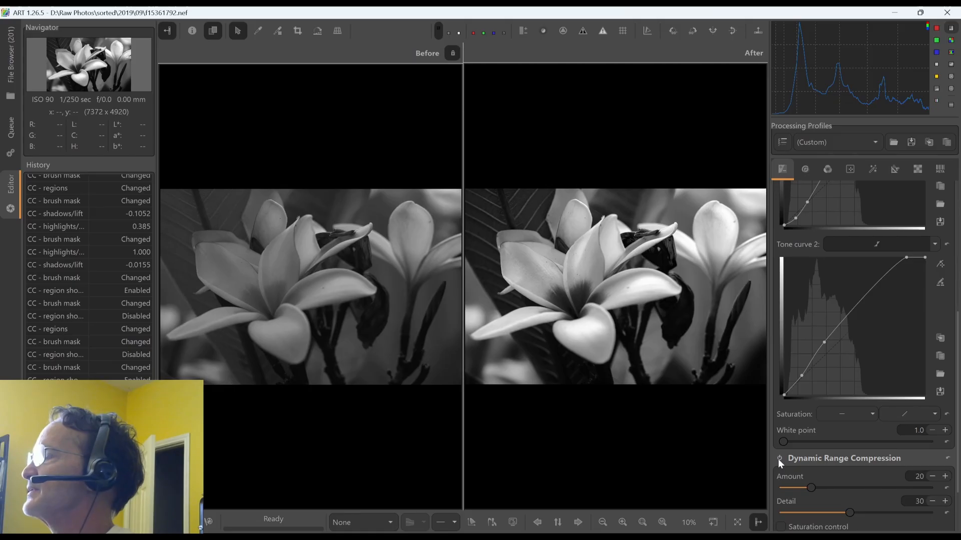
click(778, 459)
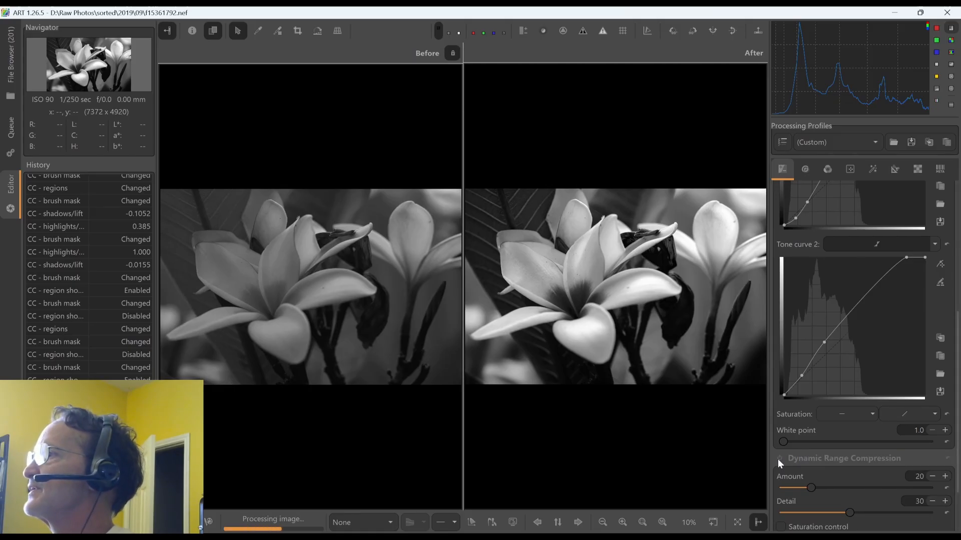
click(778, 457)
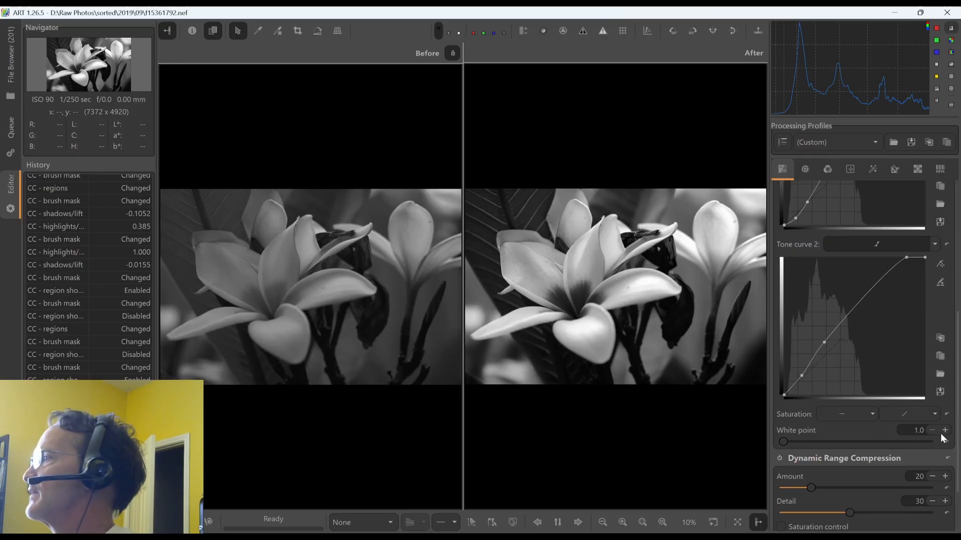
drag(958, 439, 950, 298)
click(839, 223)
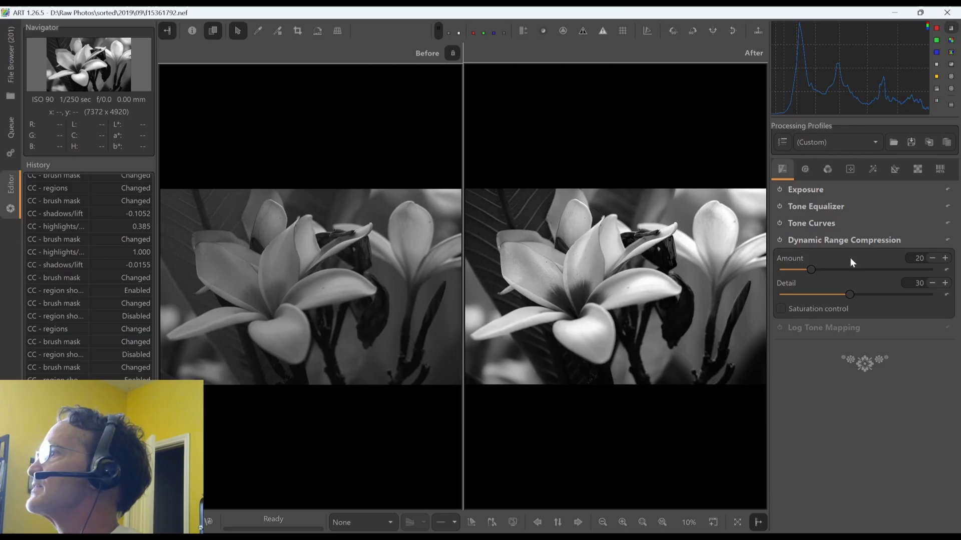
Step: Look through the detail, color, local editing, effects and transform tool groups and the photo's Exif metadata
click(806, 170)
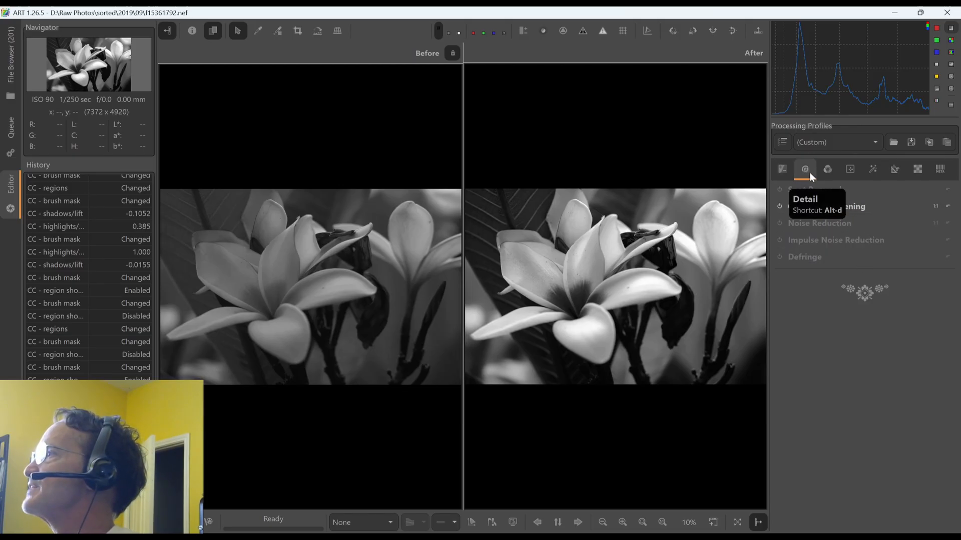
click(827, 173)
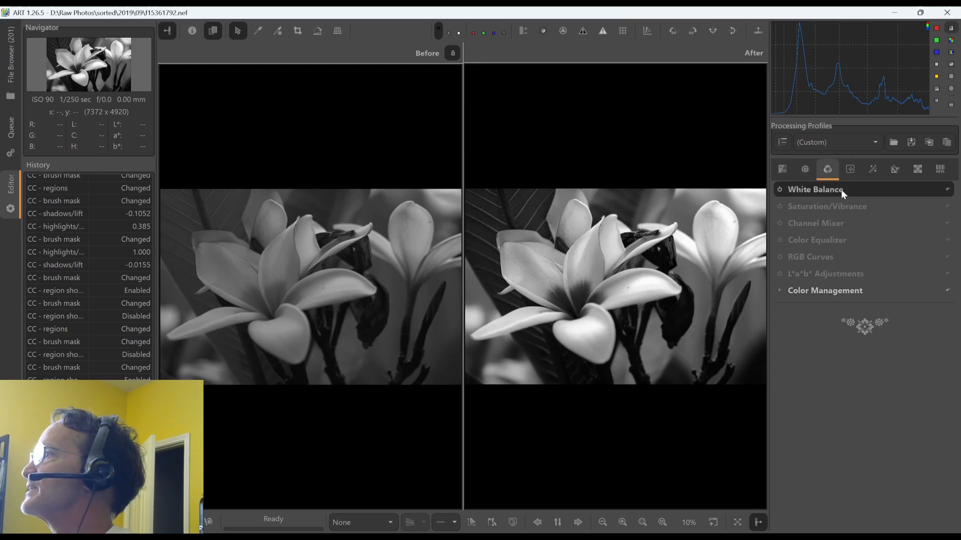
click(849, 170)
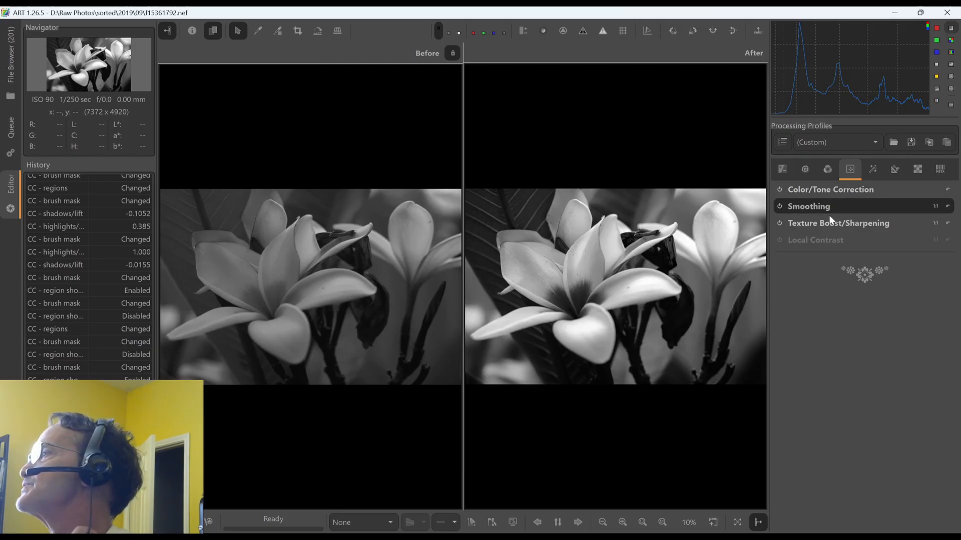
click(872, 171)
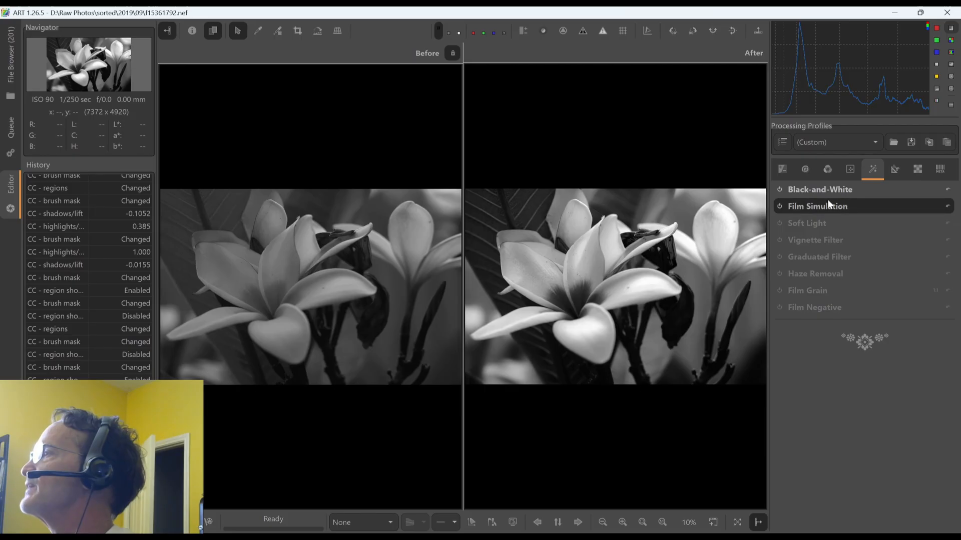
click(893, 172)
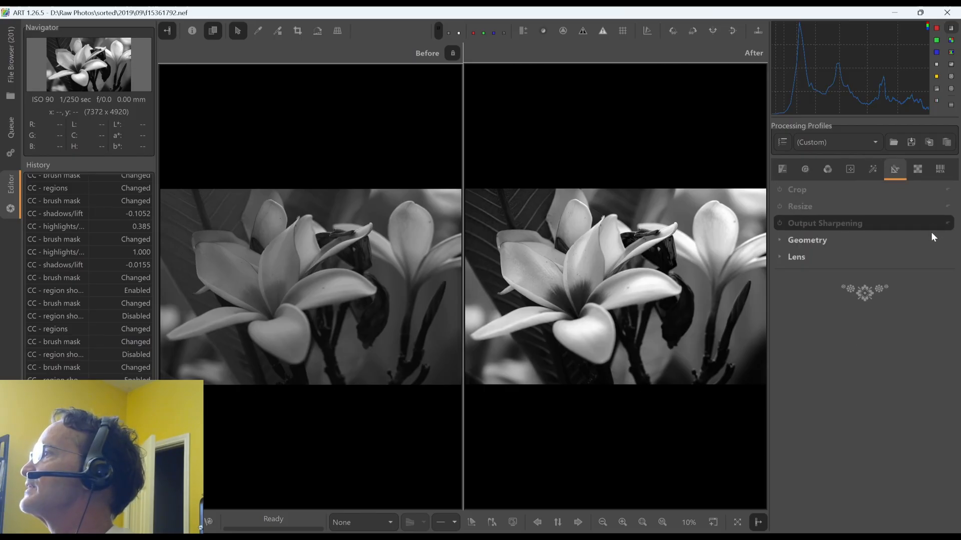
click(941, 170)
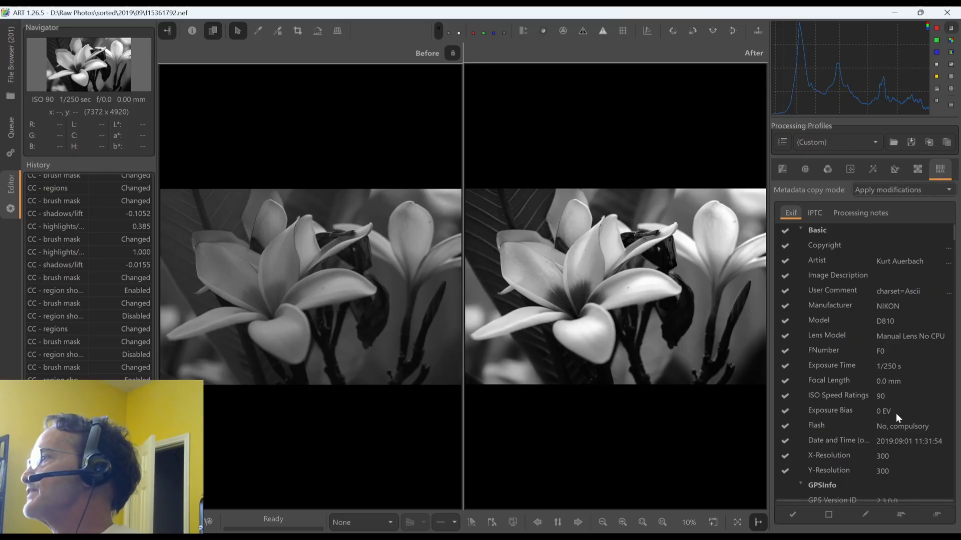